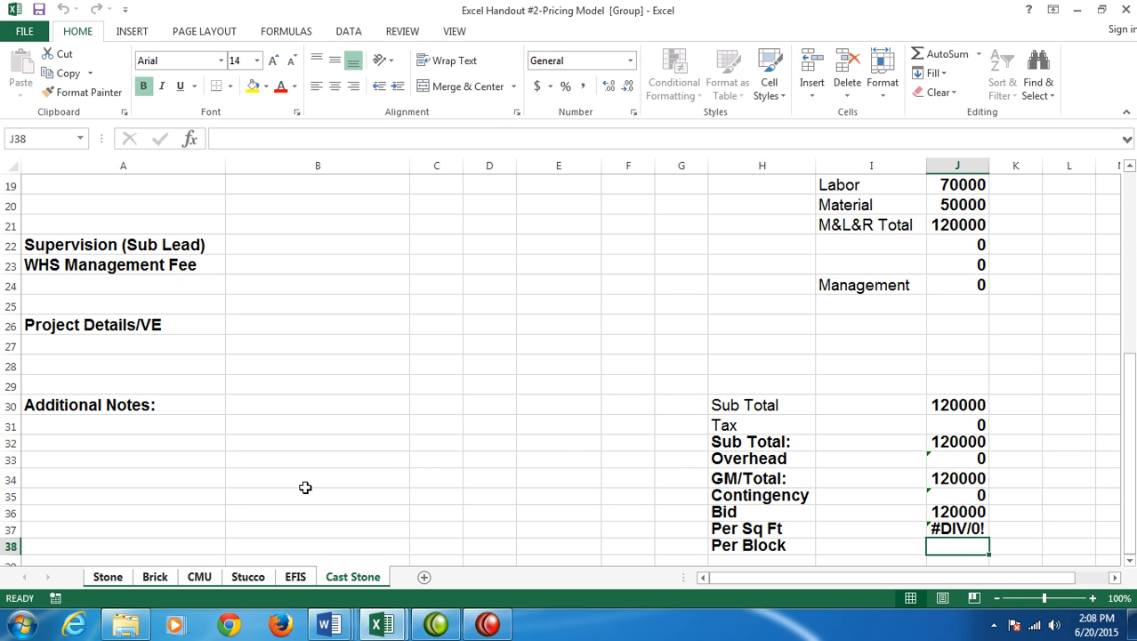
Ungroup the sheets by opening the Brick sheet and review its layout from the header through the Per Block row.
click(155, 576)
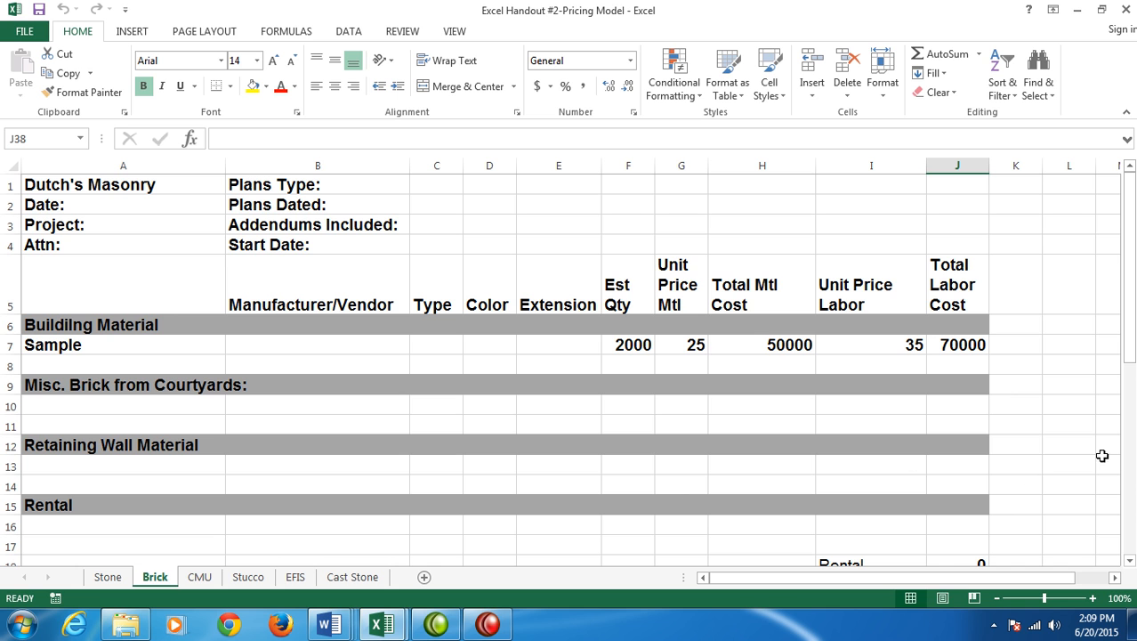
click(1130, 559)
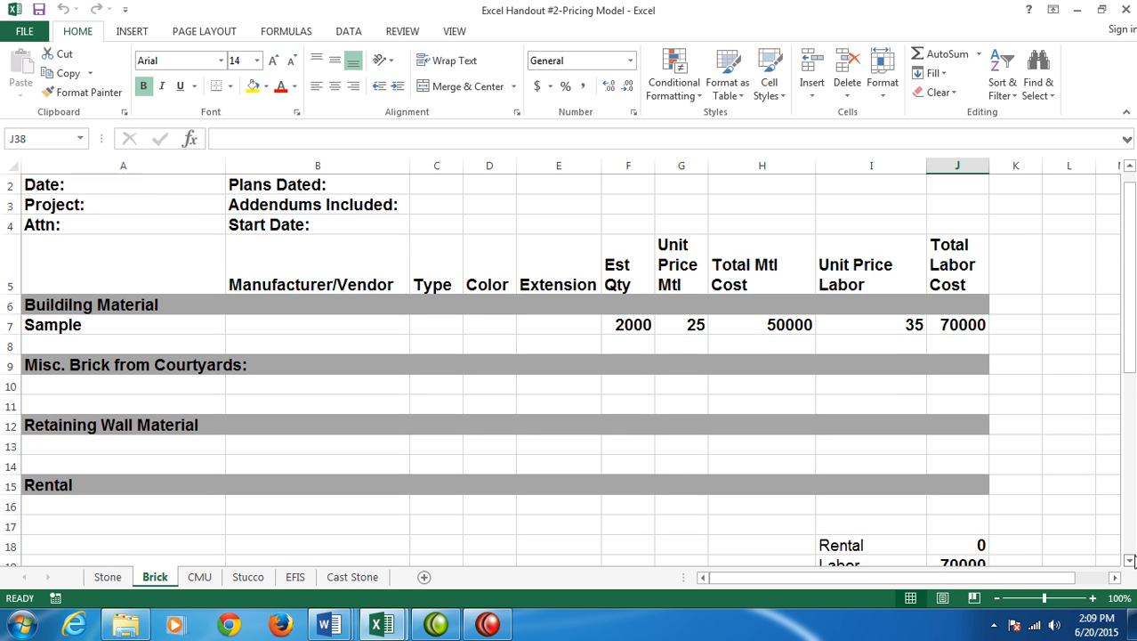
click(1131, 559)
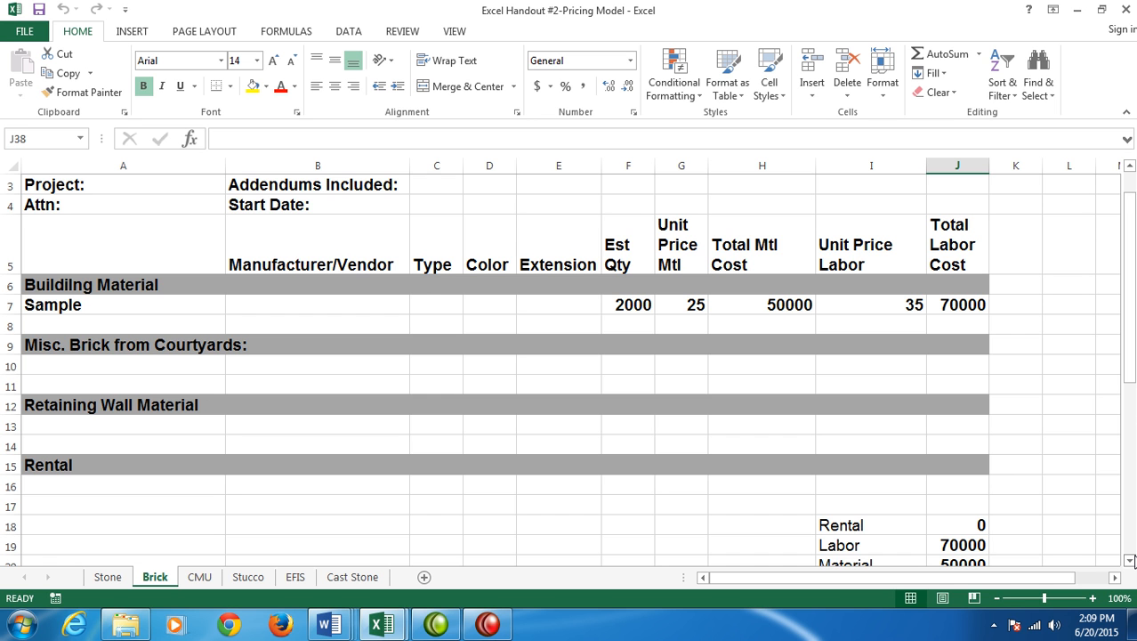
click(1130, 559)
click(1130, 559)
click(1130, 559)
click(1131, 559)
click(1130, 559)
click(1131, 559)
click(1130, 559)
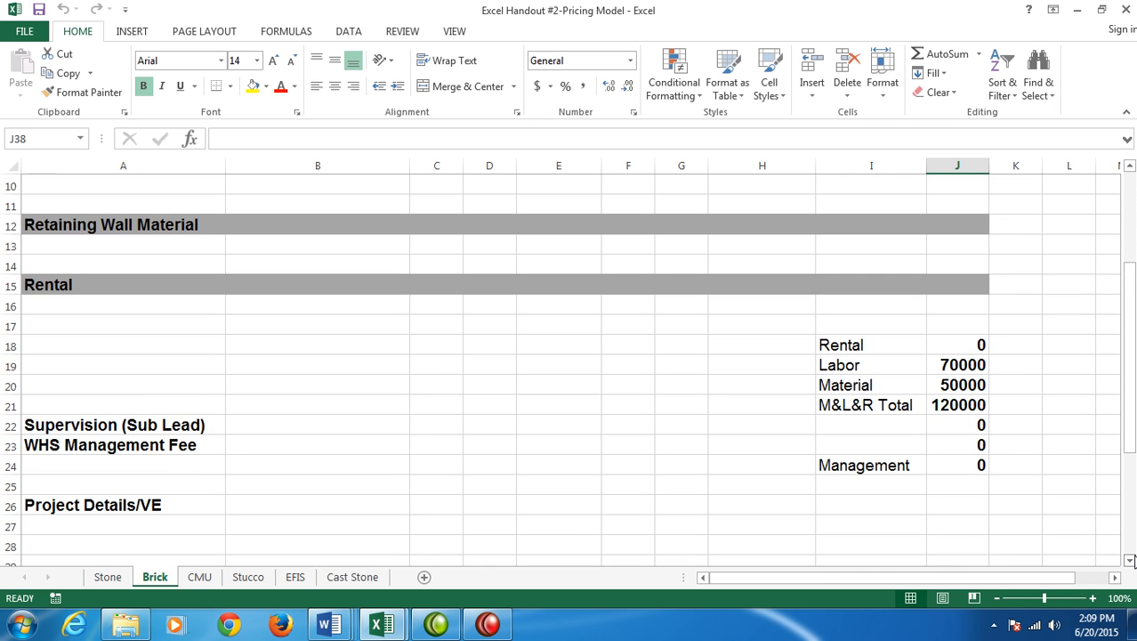
click(1130, 559)
click(1131, 559)
click(1130, 559)
click(1130, 559)
click(1130, 559)
click(1130, 559)
click(1130, 559)
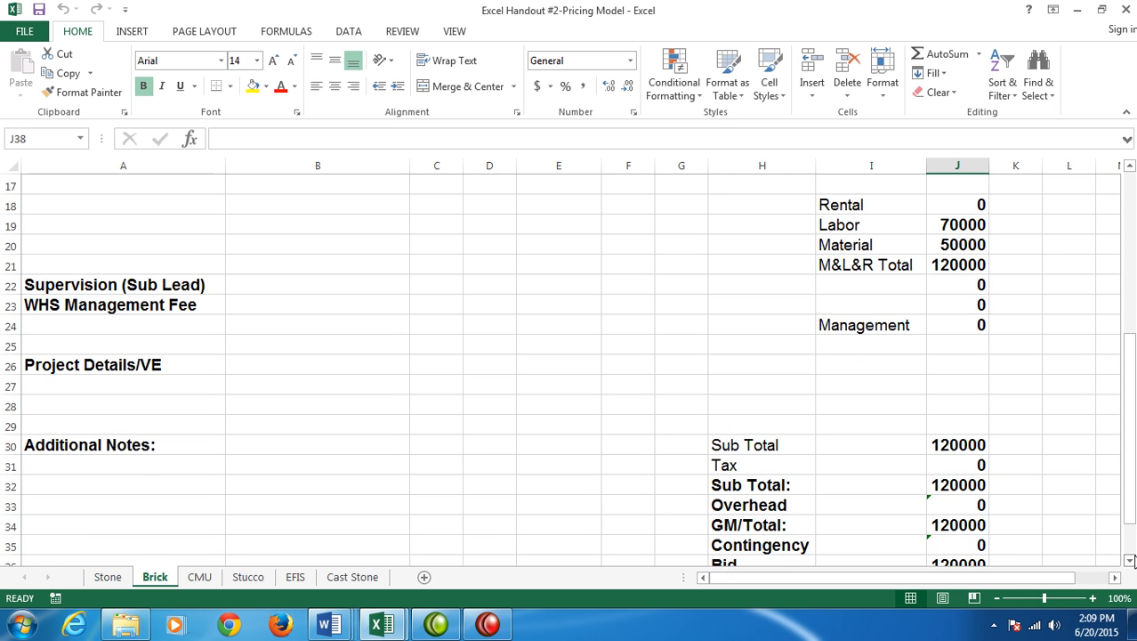
click(1131, 559)
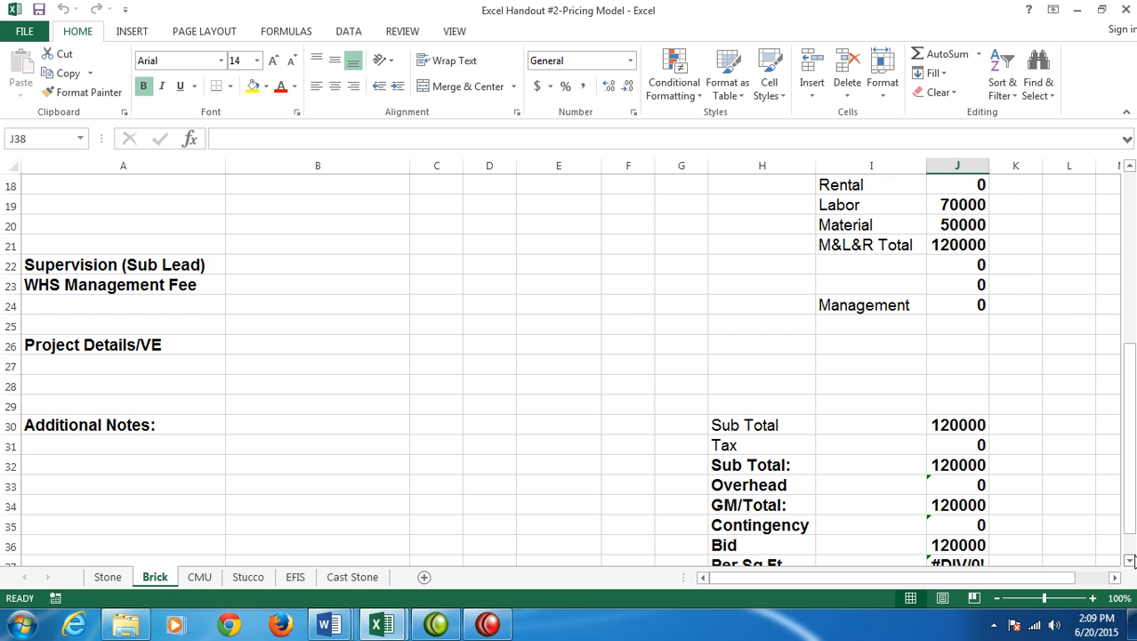
click(1132, 560)
click(1132, 559)
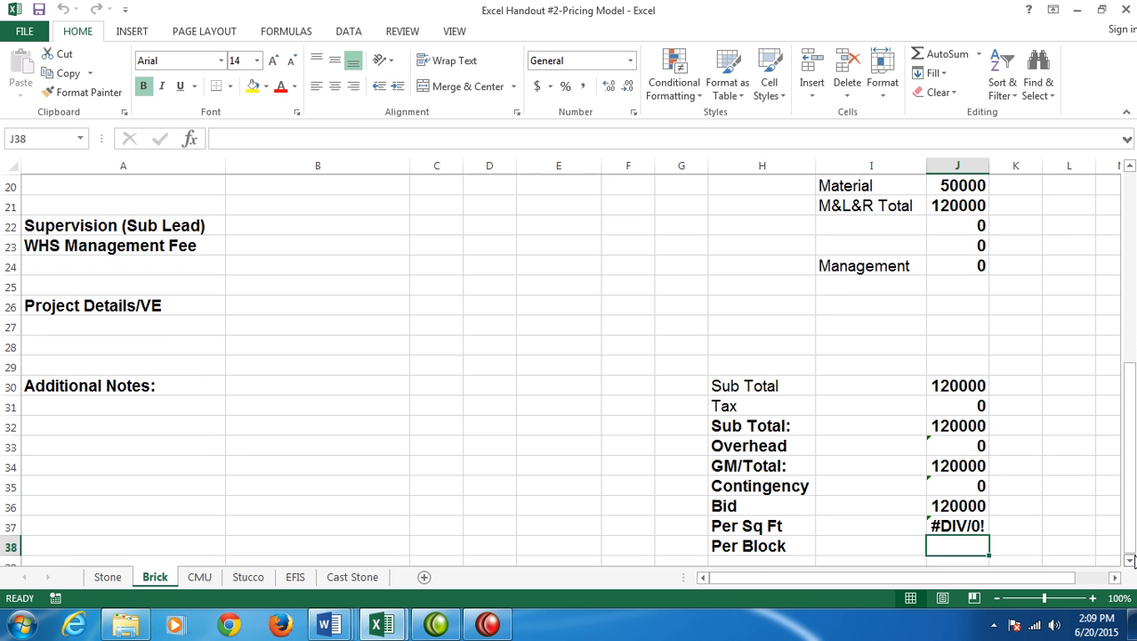
drag(1133, 467, 1132, 200)
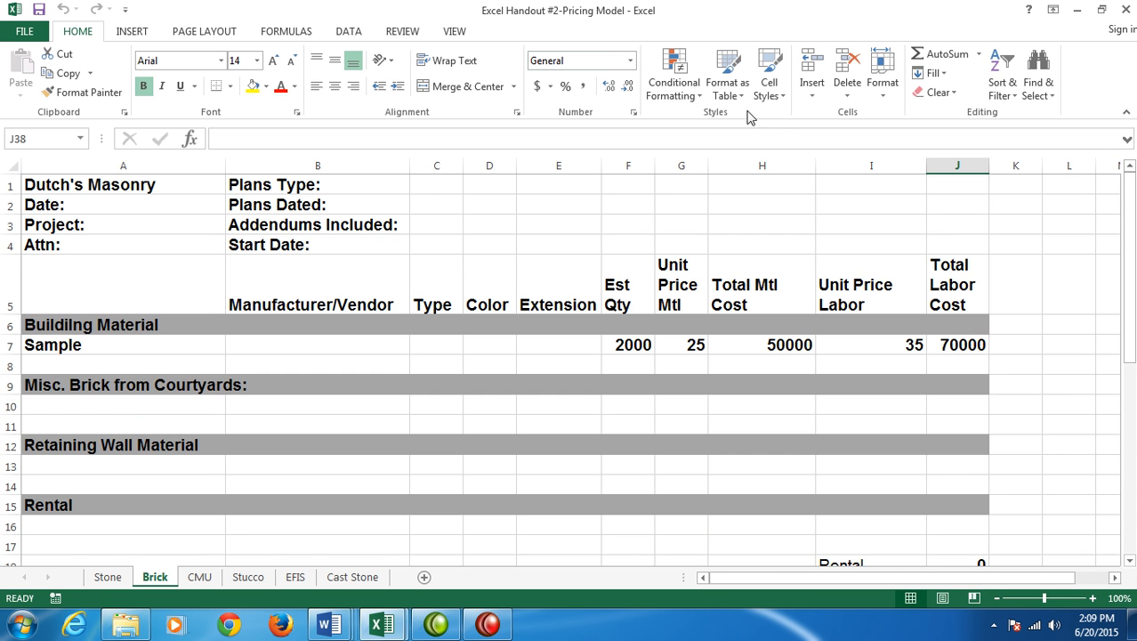
Display the Brick sheet's formulas, examine them at 50% zoom, and switch back to showing values.
click(303, 31)
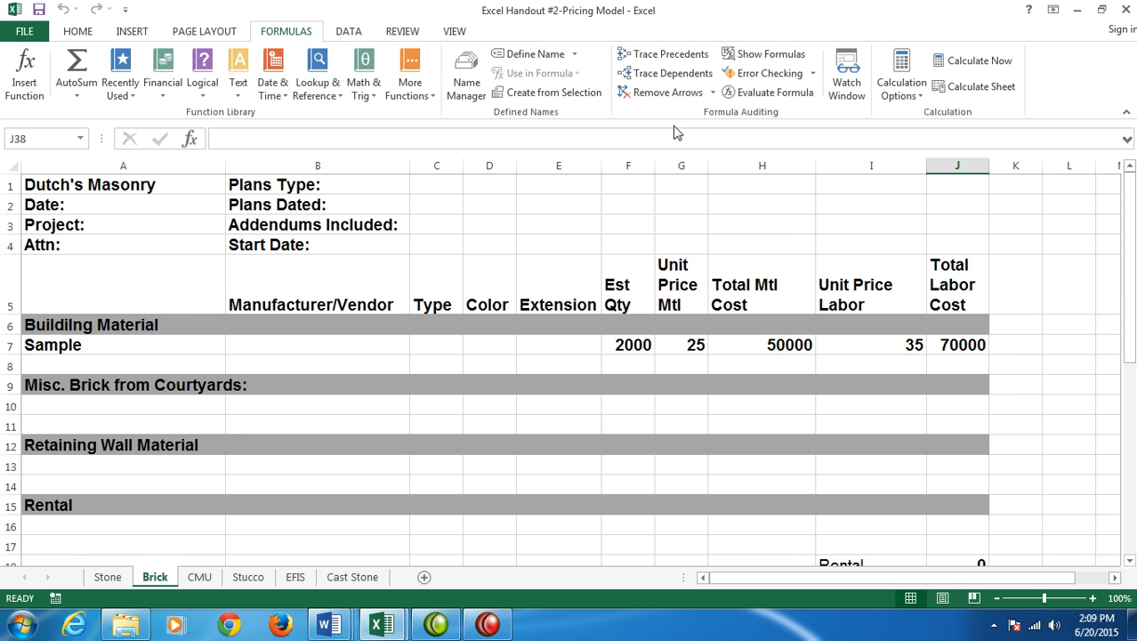
click(764, 54)
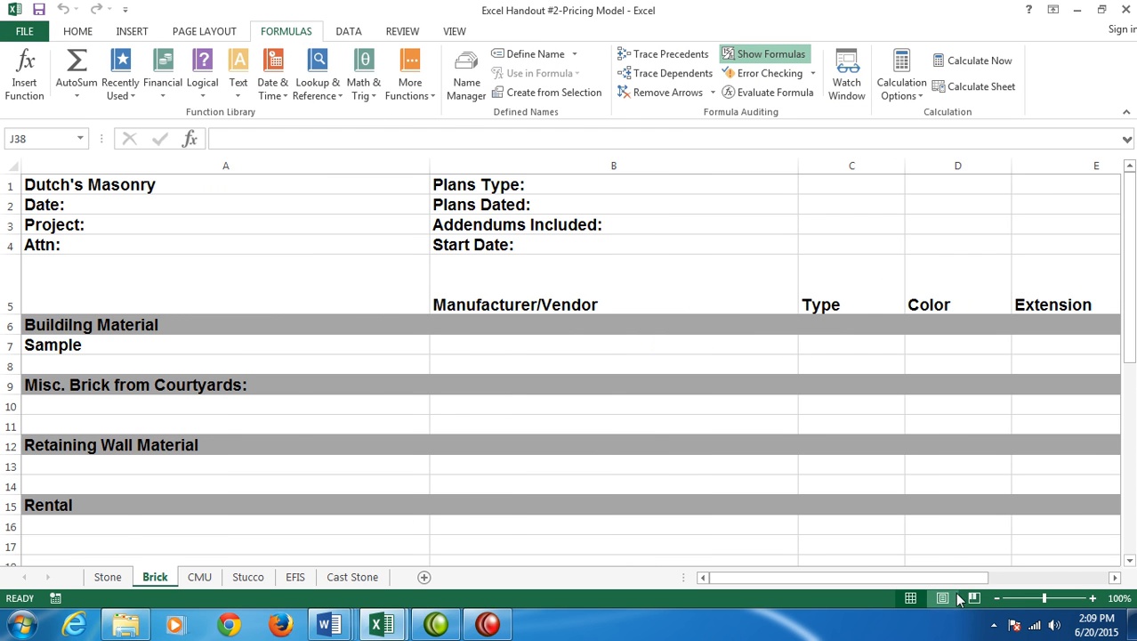
drag(960, 577, 1077, 577)
drag(1128, 303, 1134, 362)
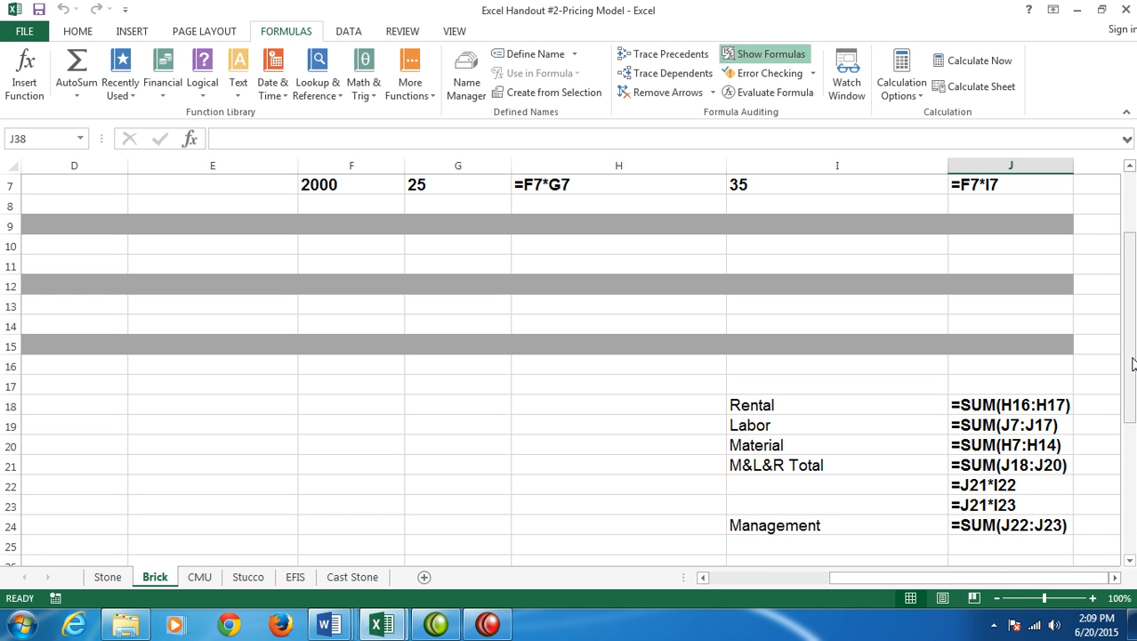
click(997, 602)
click(998, 602)
click(998, 603)
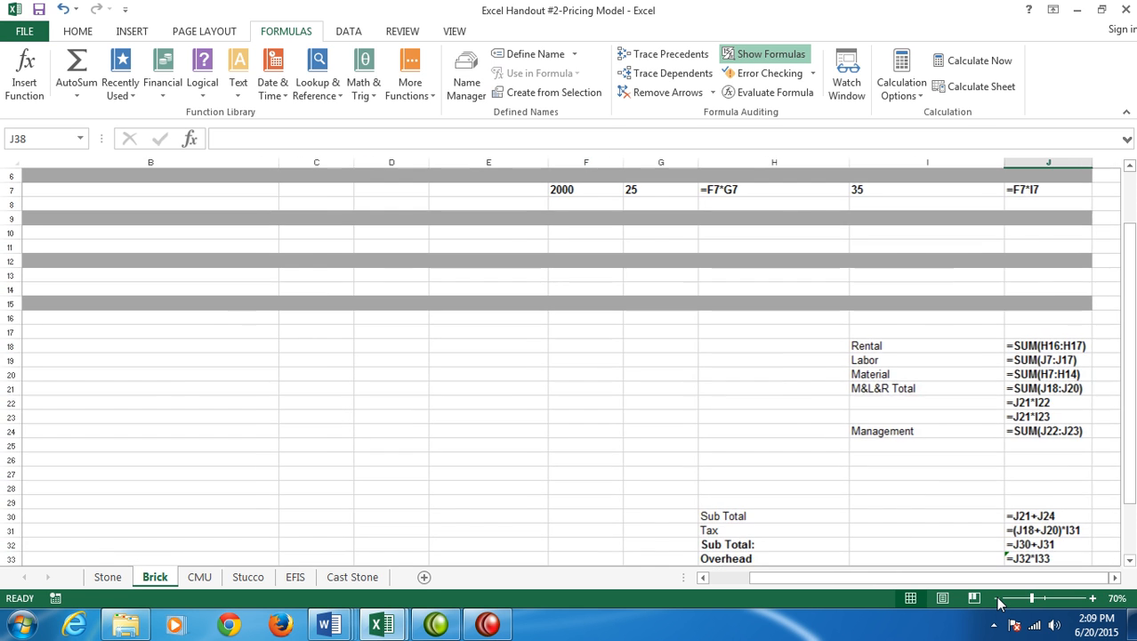
click(998, 602)
click(998, 602)
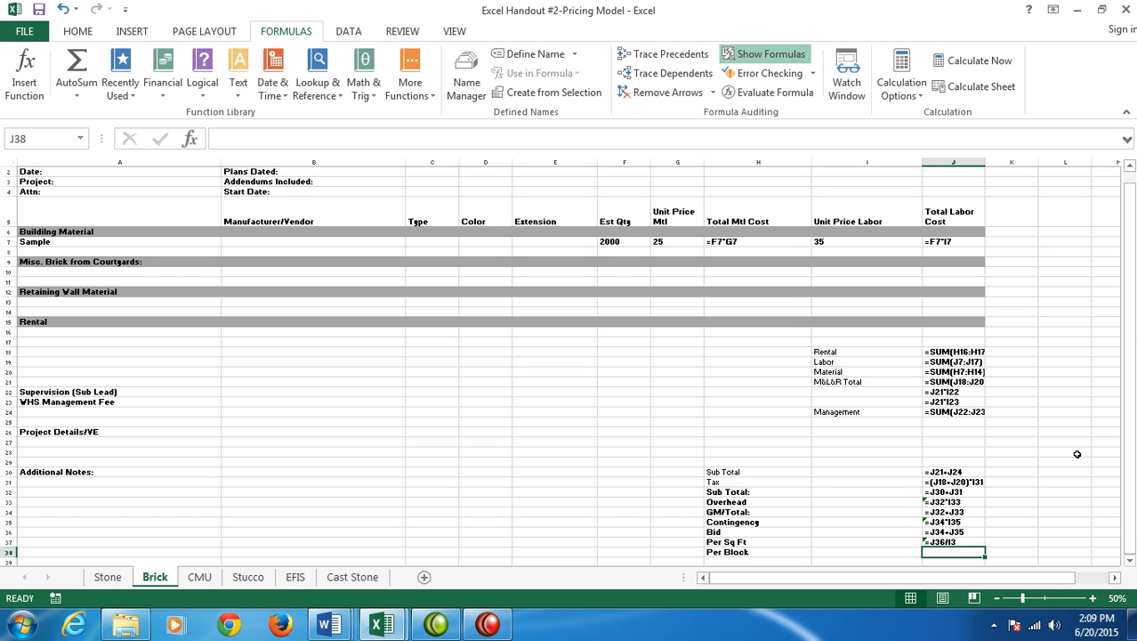
click(758, 61)
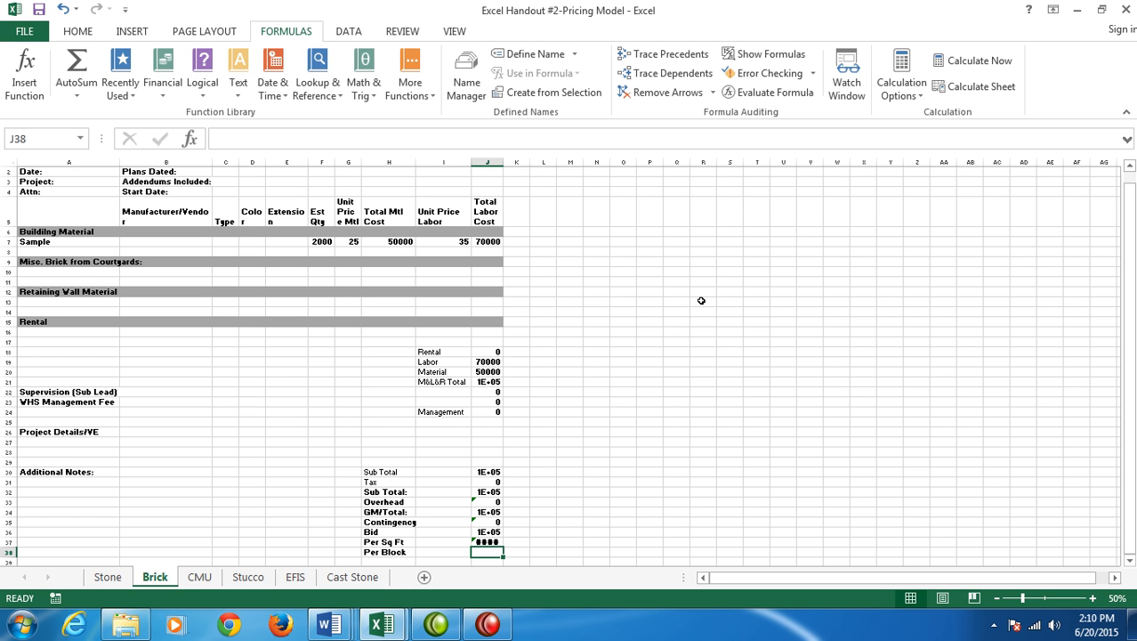
Group all the sheets and insert five blank rows at rows 8 to 12 in the building material section.
right_click(149, 579)
click(207, 561)
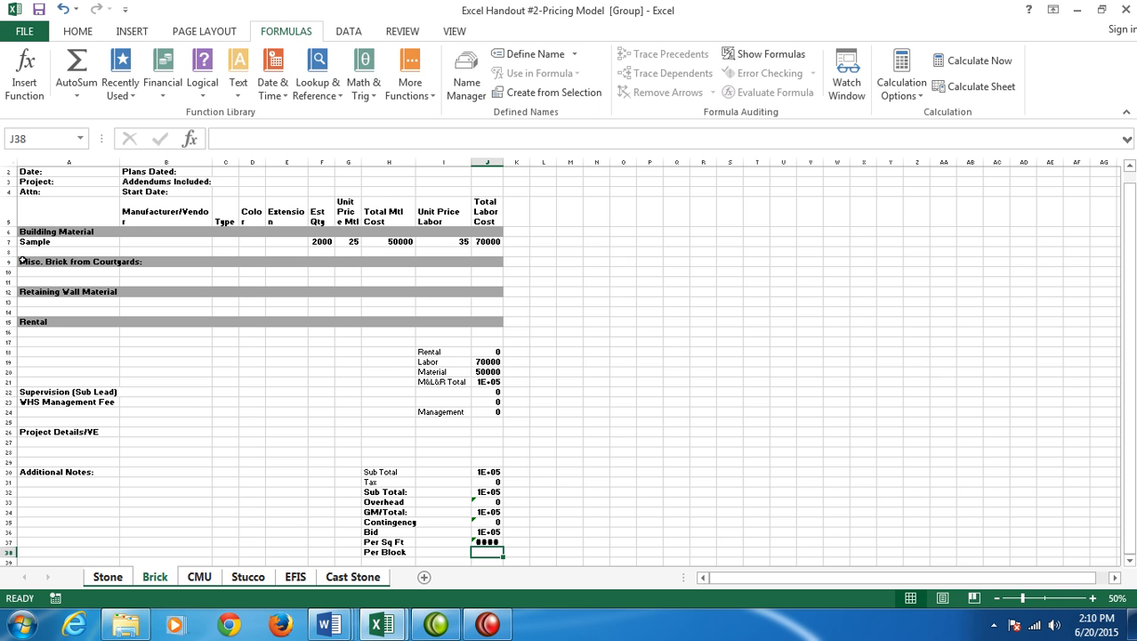
drag(7, 253, 7, 294)
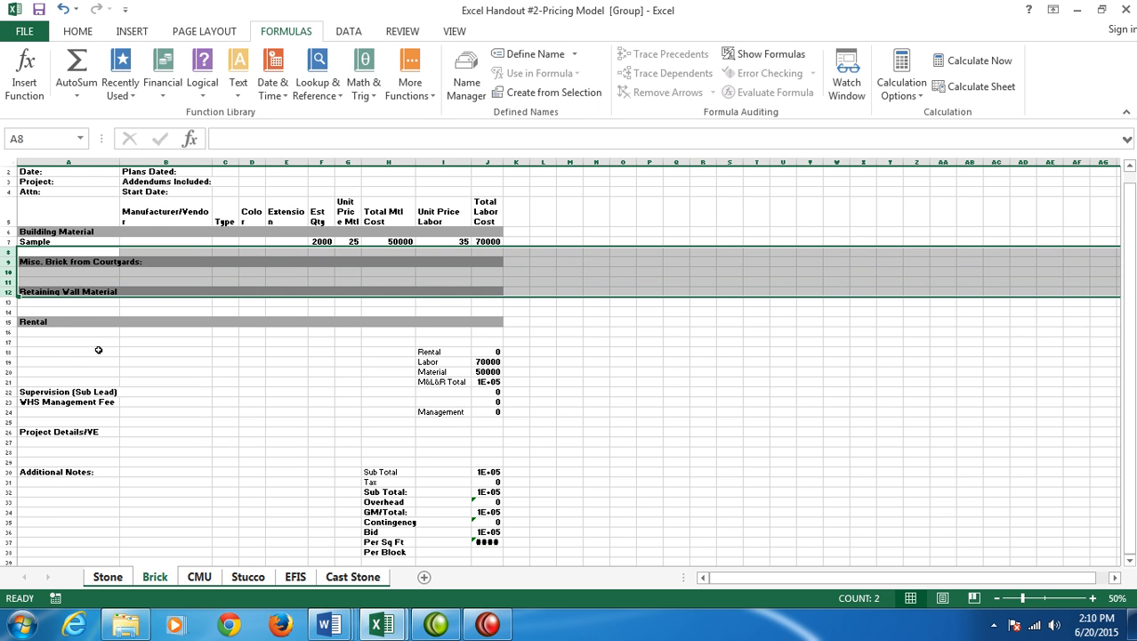
right_click(11, 265)
click(73, 381)
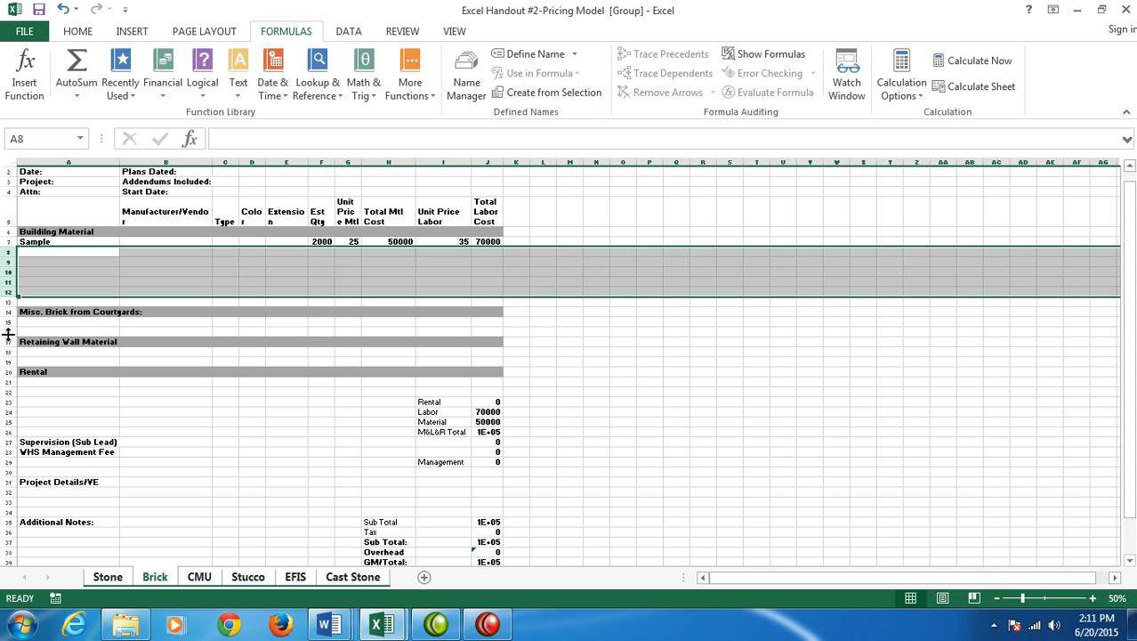
Insert five blank rows at rows 16 to 20 under Misc. Brick from Courtyards and five at rows 24 to 28 under Retaining Wall Material.
drag(8, 332, 9, 371)
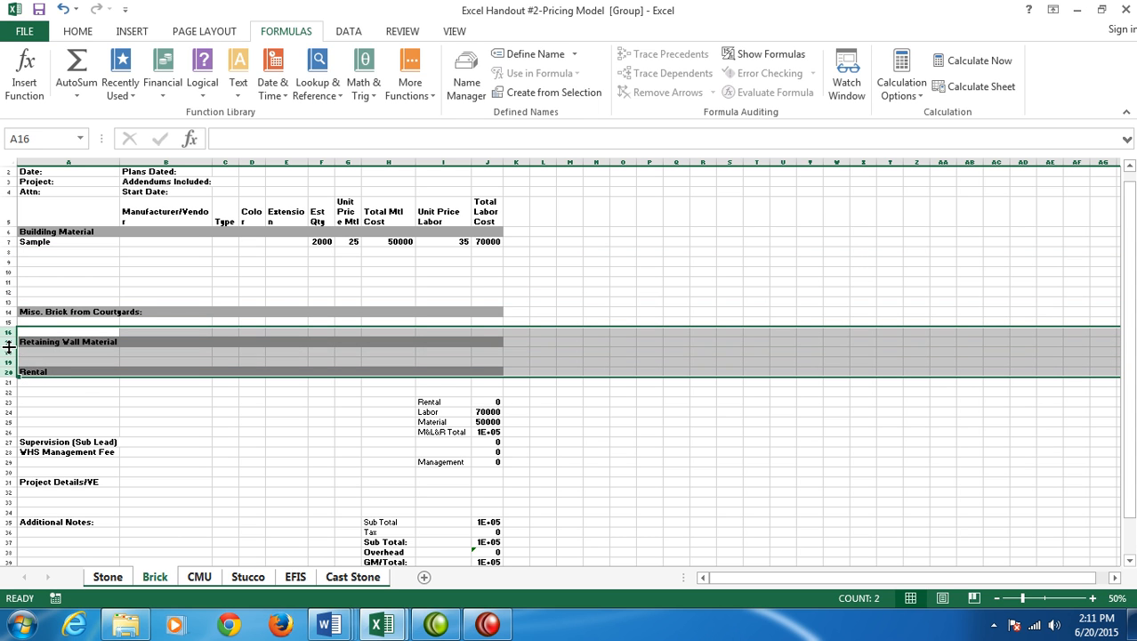
right_click(8, 347)
click(85, 470)
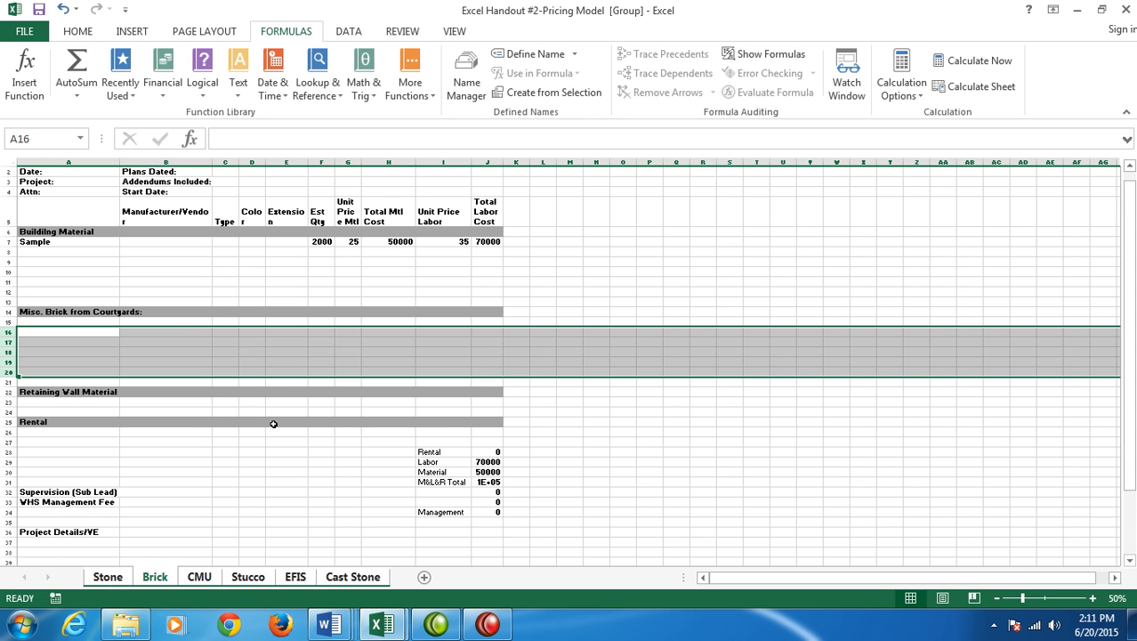
drag(9, 412, 10, 452)
right_click(11, 432)
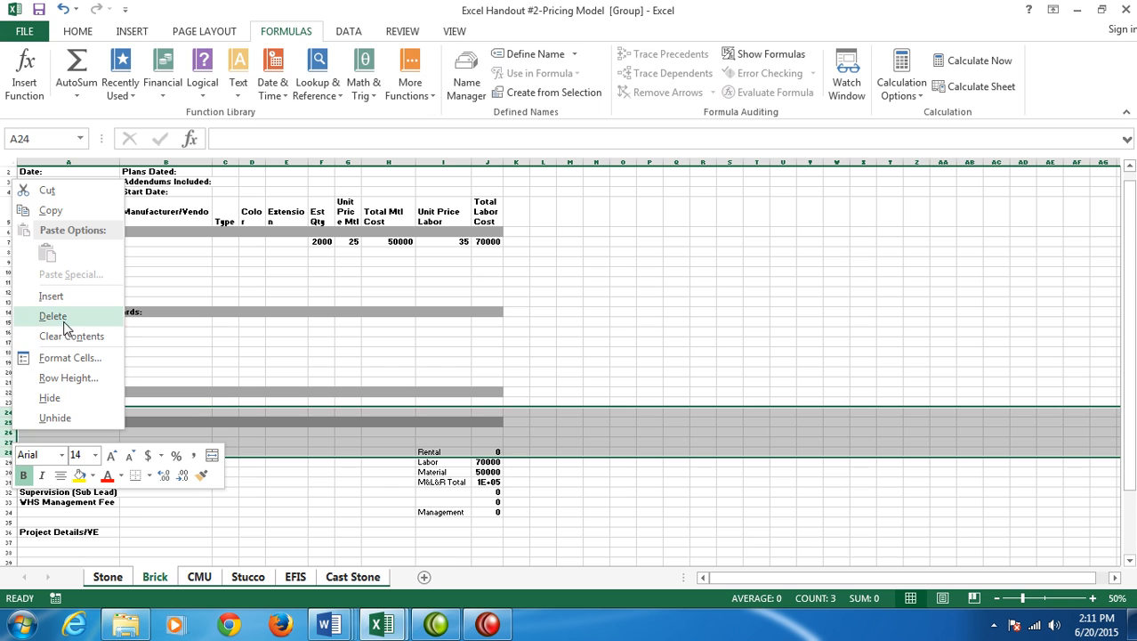
click(51, 296)
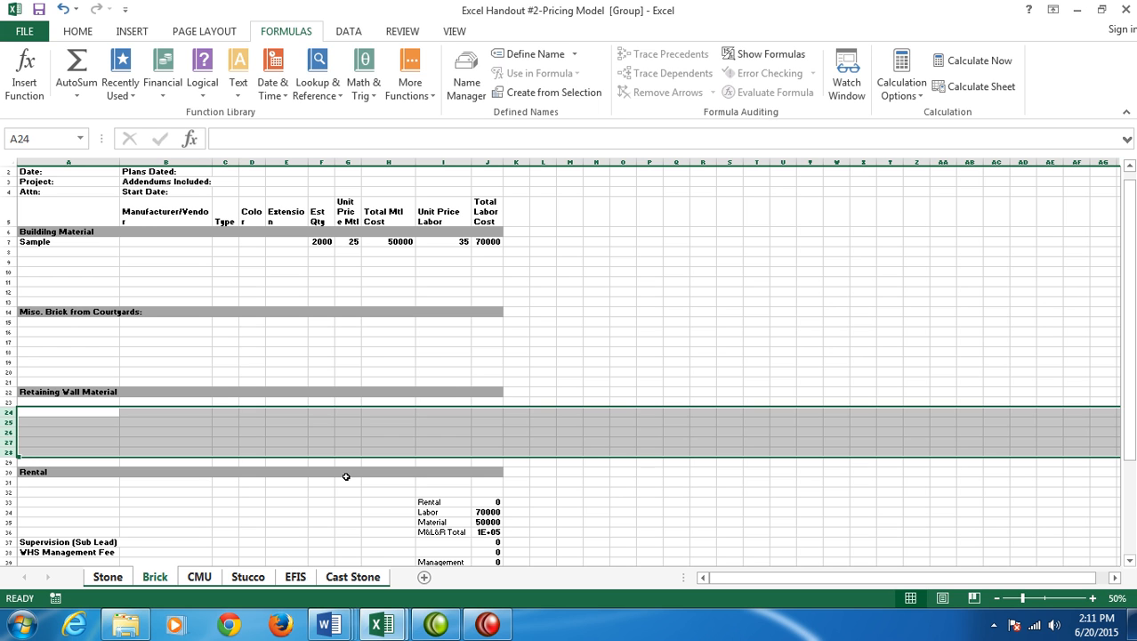
click(588, 342)
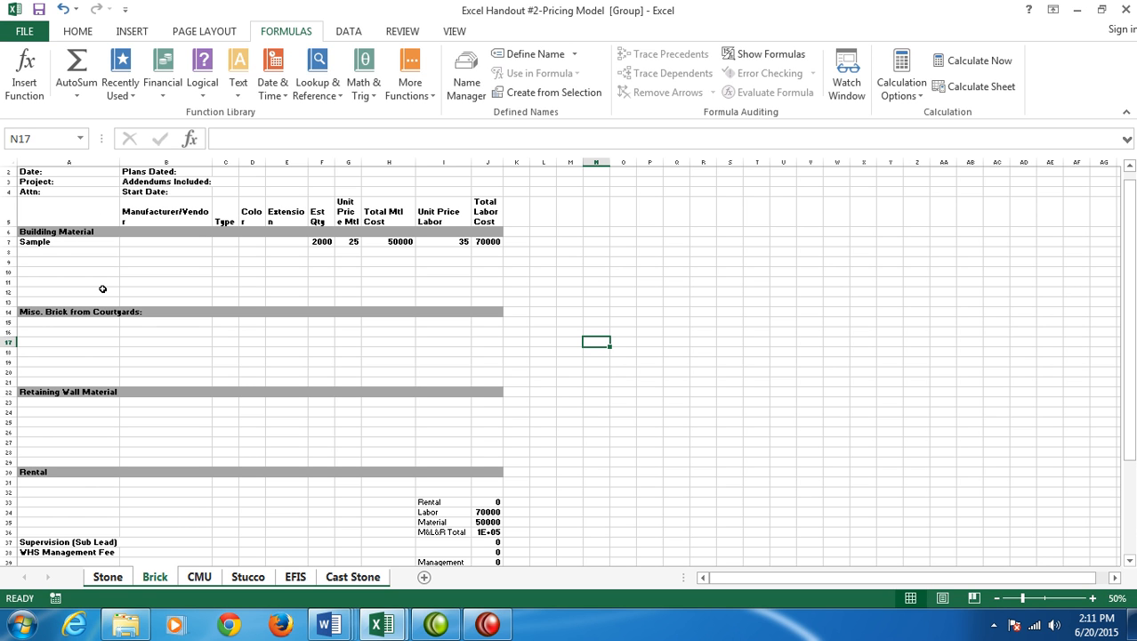
Clear the sample entries in A7:G7 and I7, keeping the cost formulas in row 7.
click(49, 242)
drag(49, 242, 345, 243)
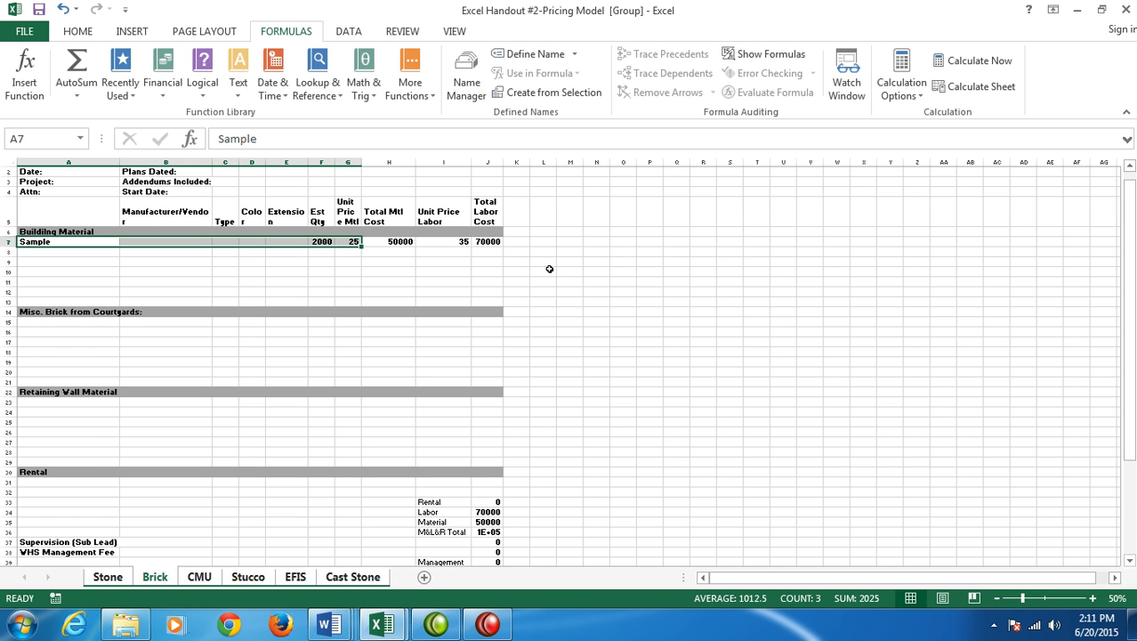
ctrl+click(449, 241)
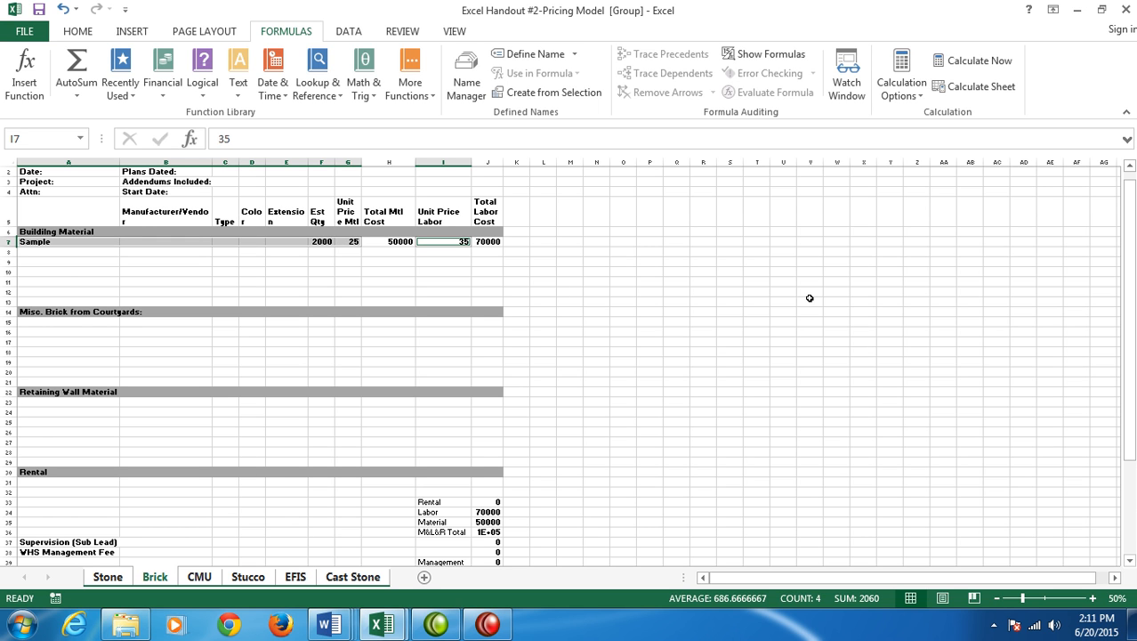
key(Delete)
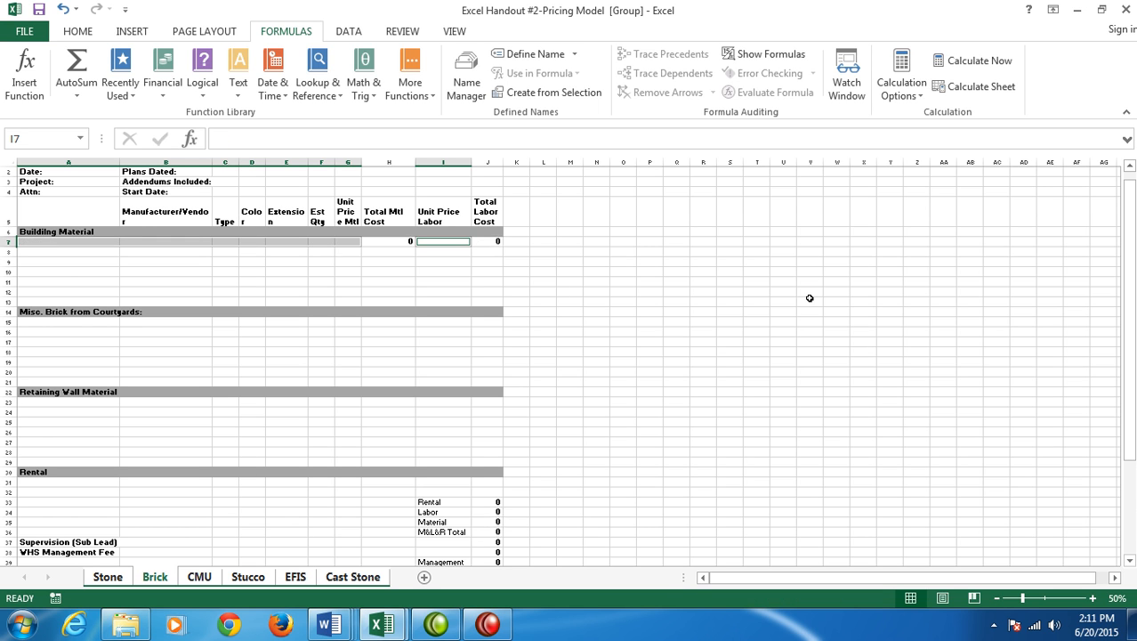
Fill the Total Mtl Cost formula =F7*G7 from H7 down through H32.
click(391, 254)
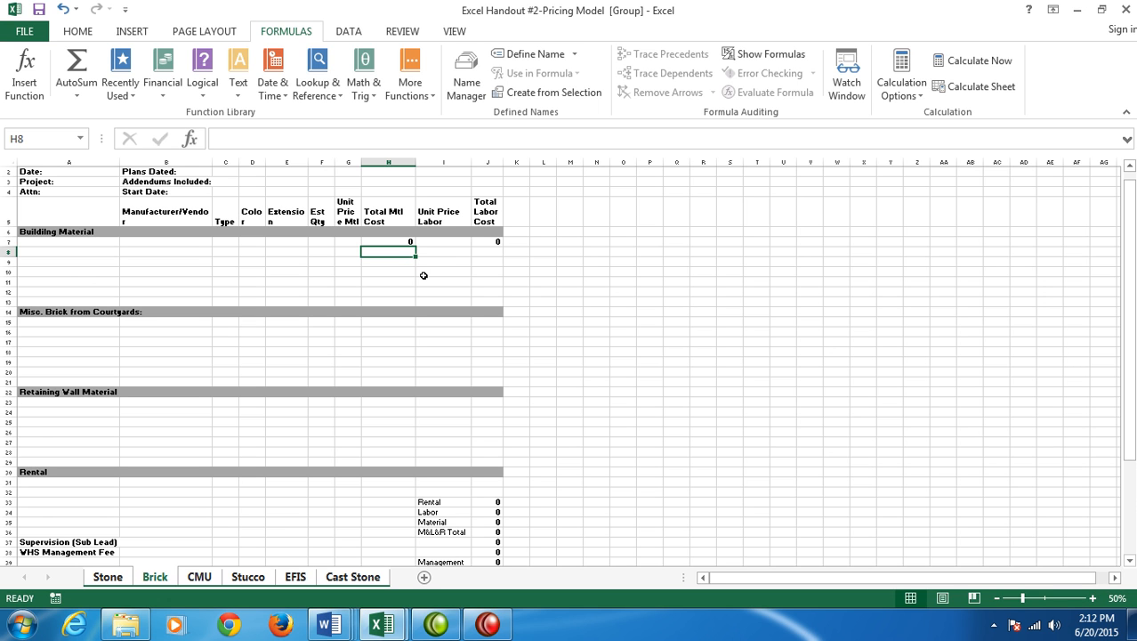
click(398, 241)
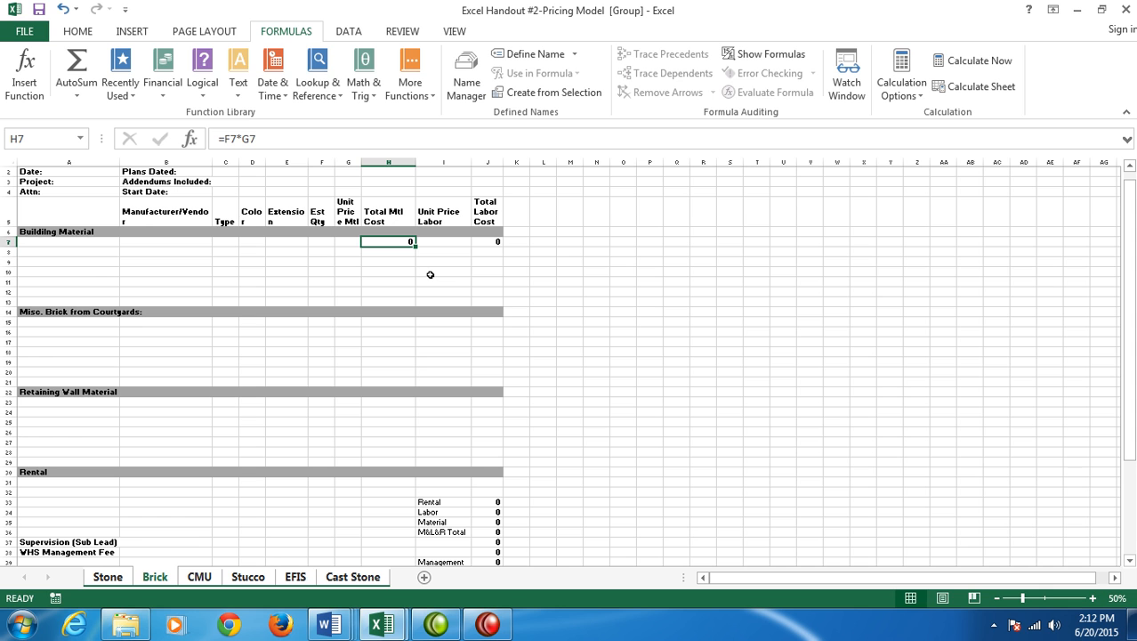
scroll(430, 274, down, 3)
scroll(430, 274, up, 3)
click(1093, 598)
click(1093, 598)
scroll(929, 420, up, 2)
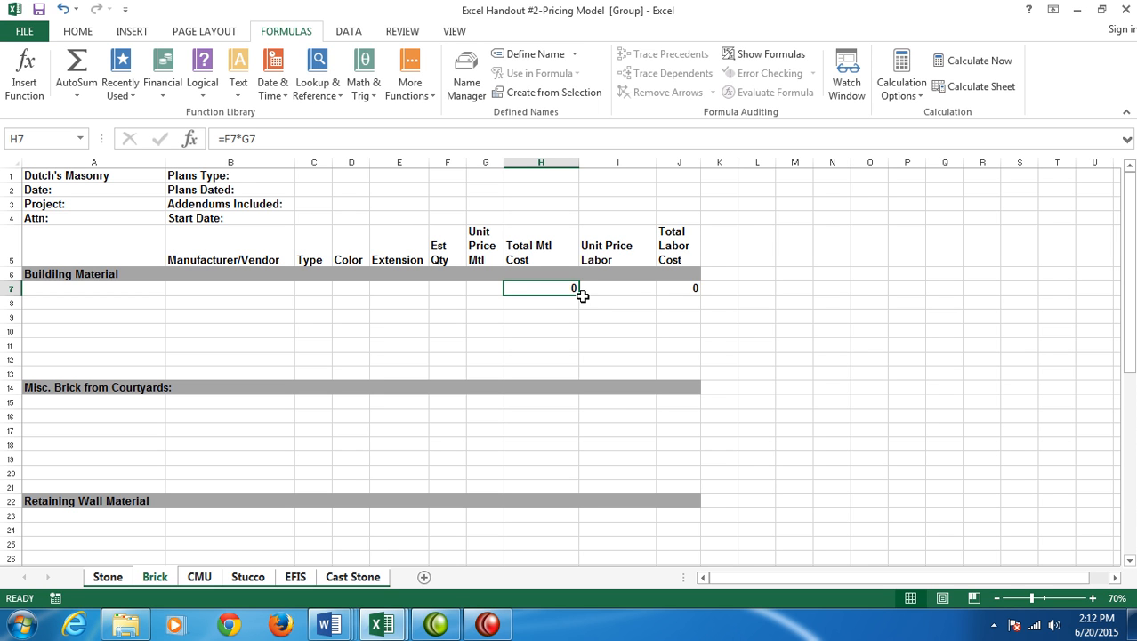
drag(580, 296, 572, 511)
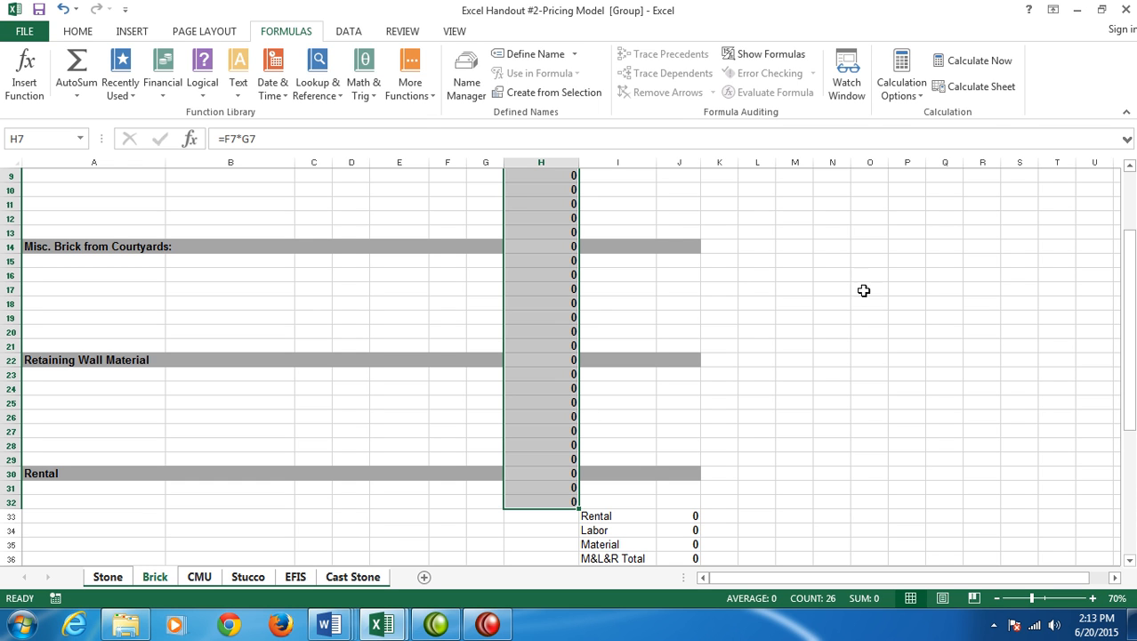
Display the formulas to check the Total Mtl Cost column's cell references, and switch back to showing values.
click(757, 53)
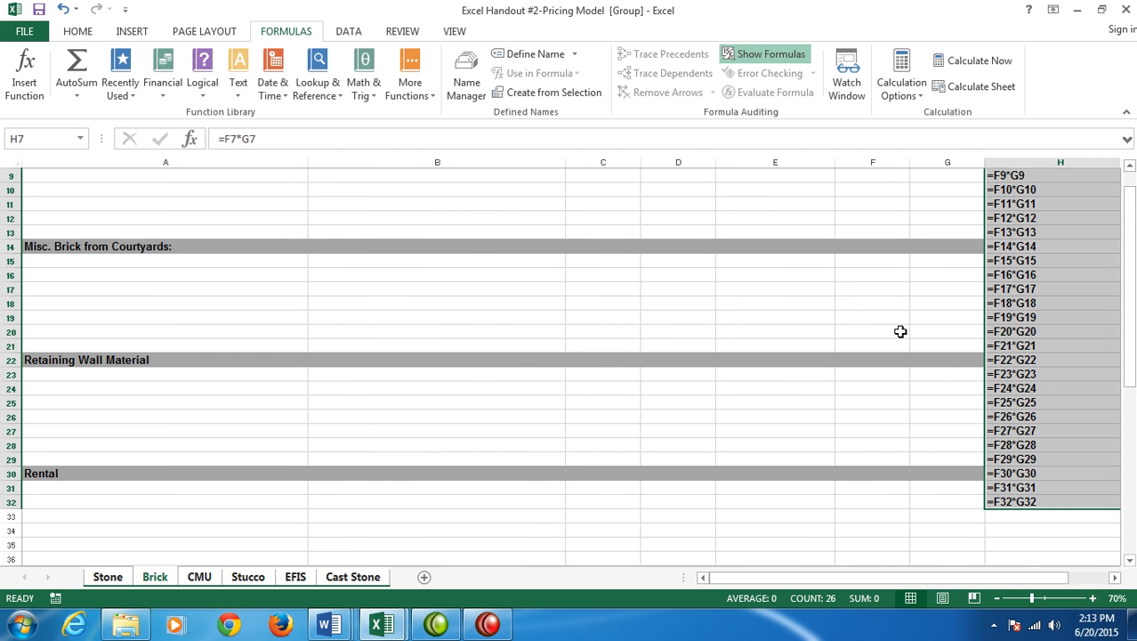
drag(980, 582, 1071, 586)
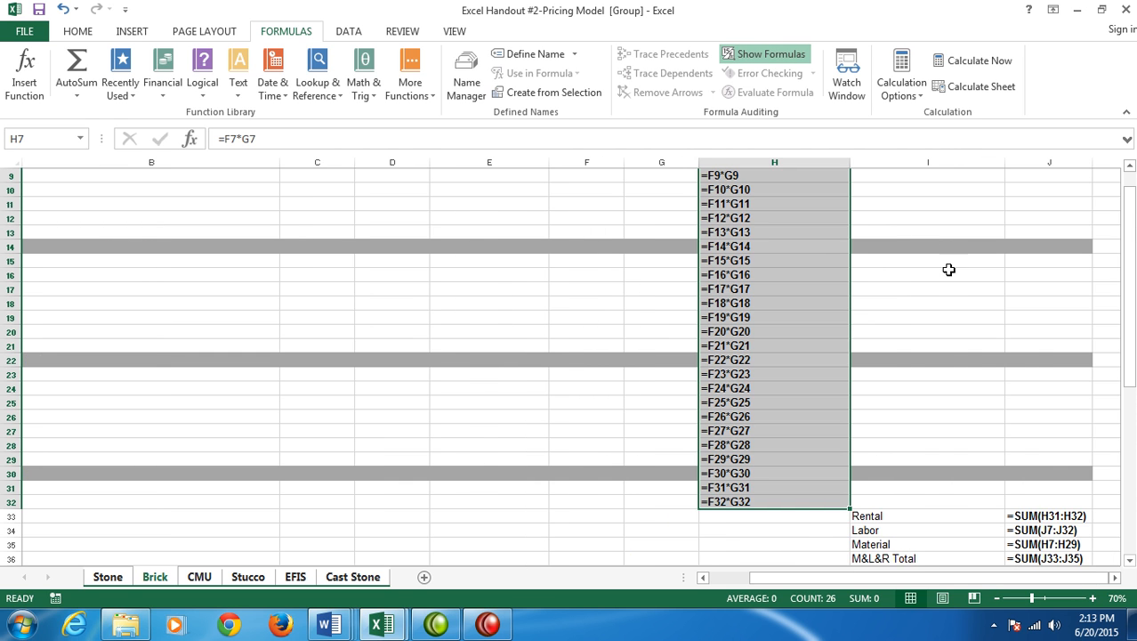
scroll(955, 247, up, 3)
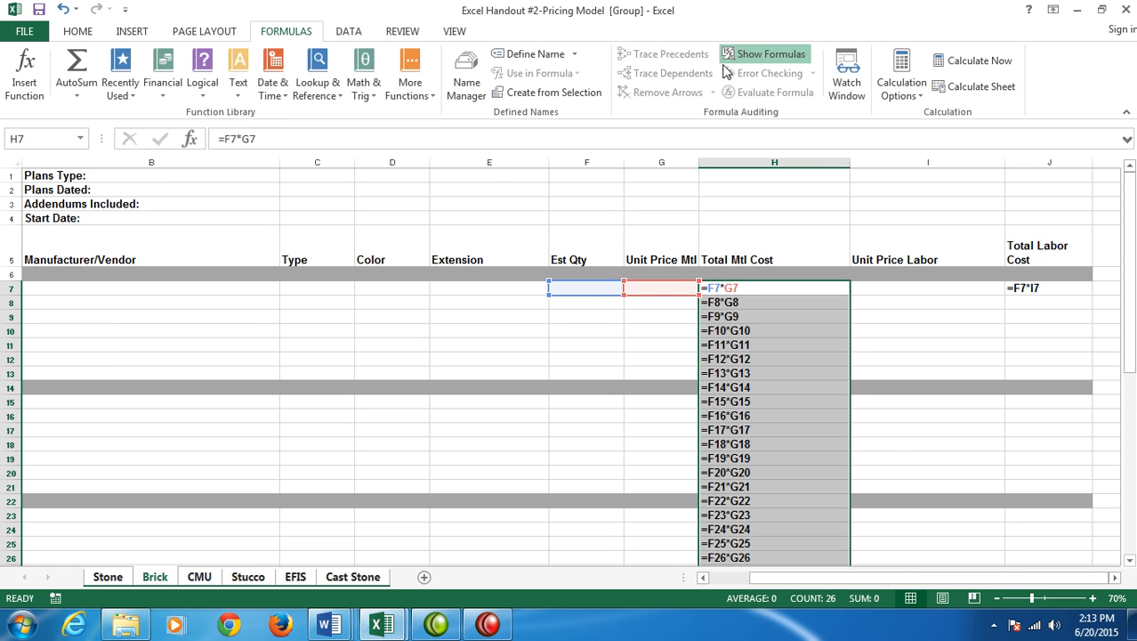
click(767, 54)
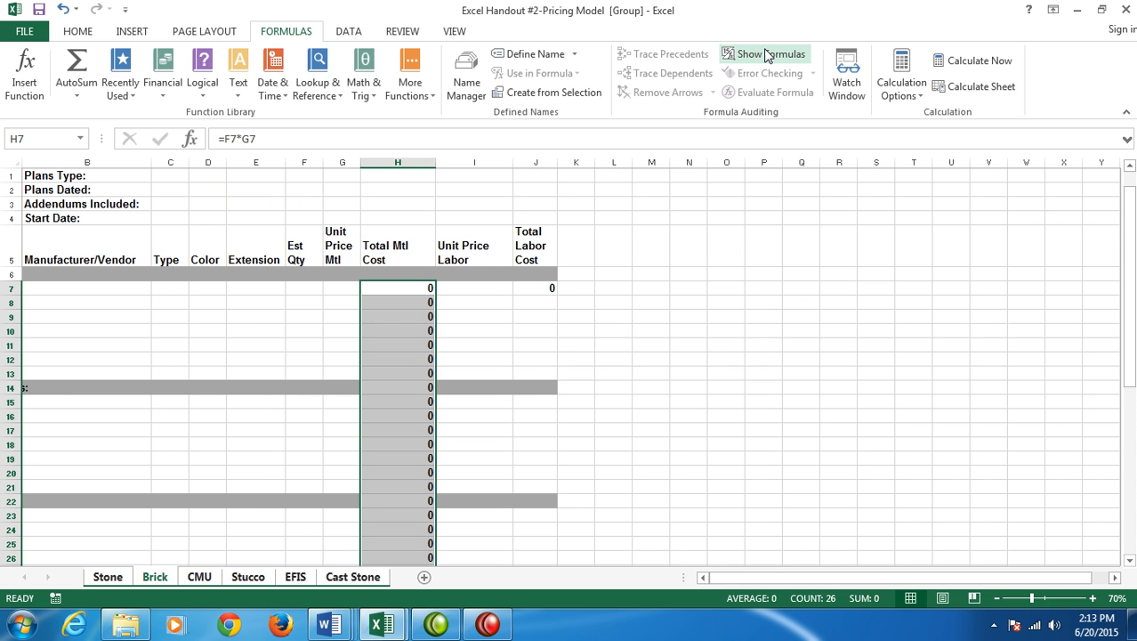
click(685, 371)
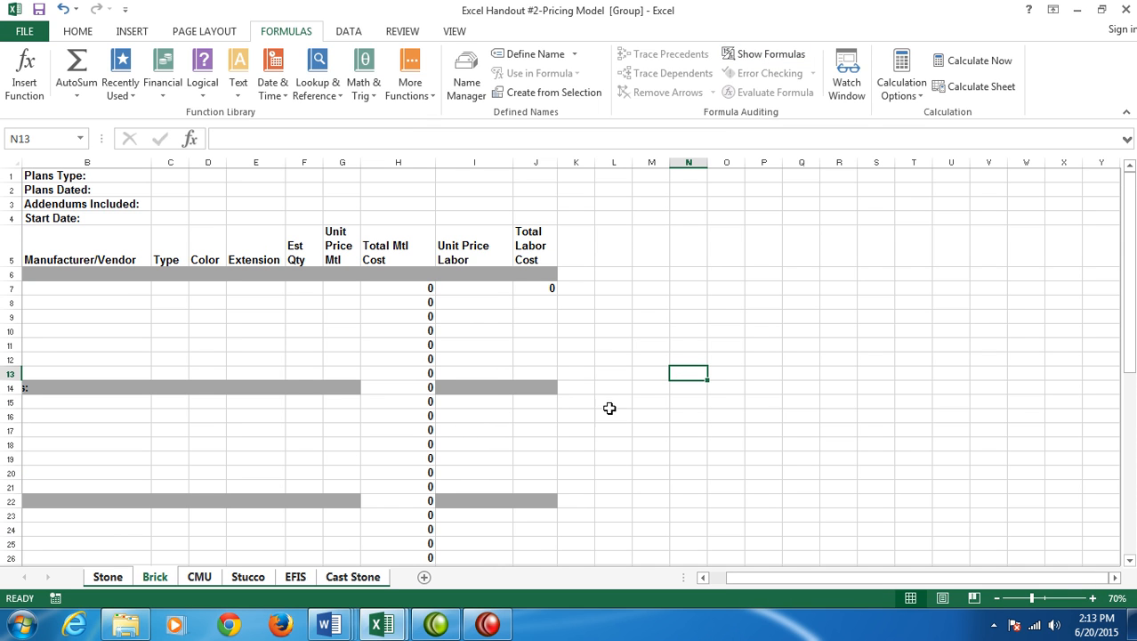
scroll(733, 467, down, 4)
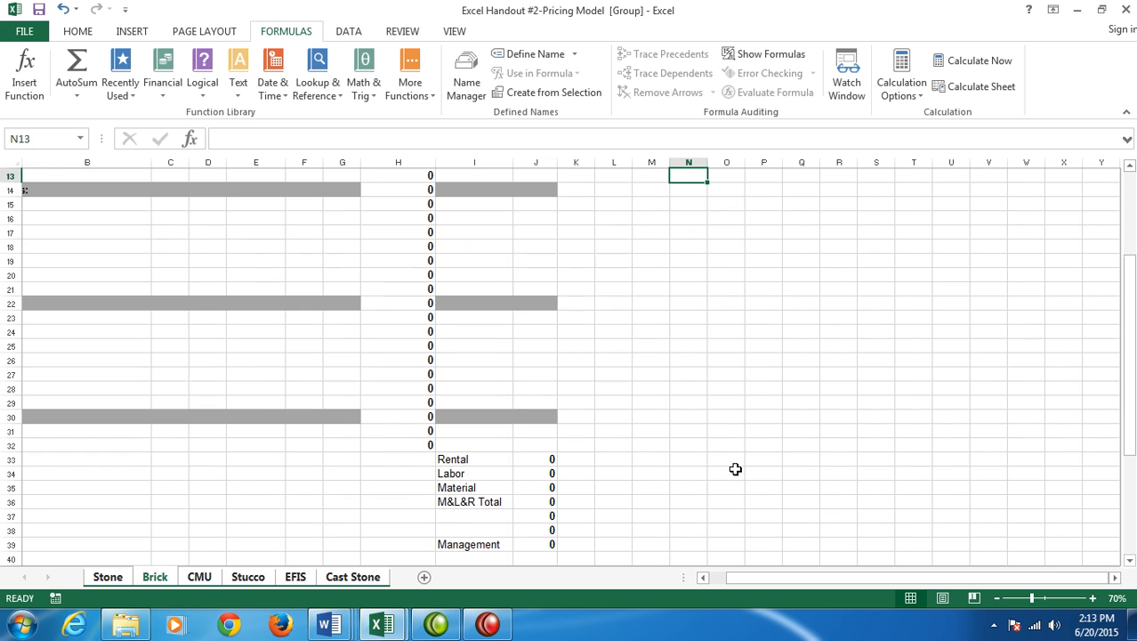
Copy the grey header-row formatting from H6 to H14, H22 and H30 with the Format Painter.
scroll(735, 469, up, 4)
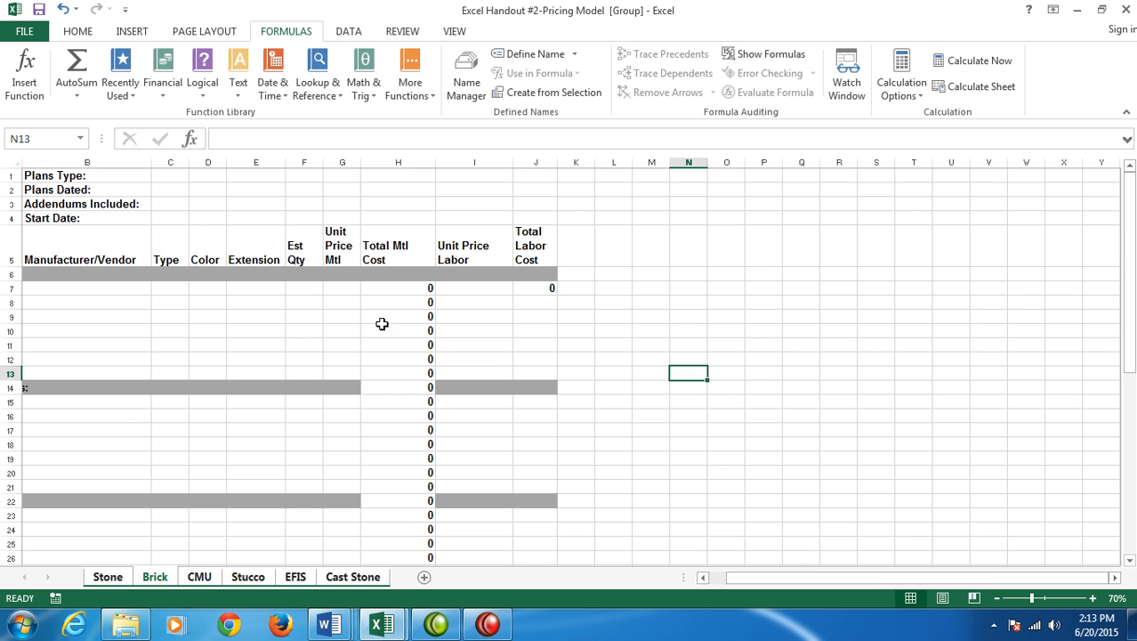
click(383, 265)
click(403, 273)
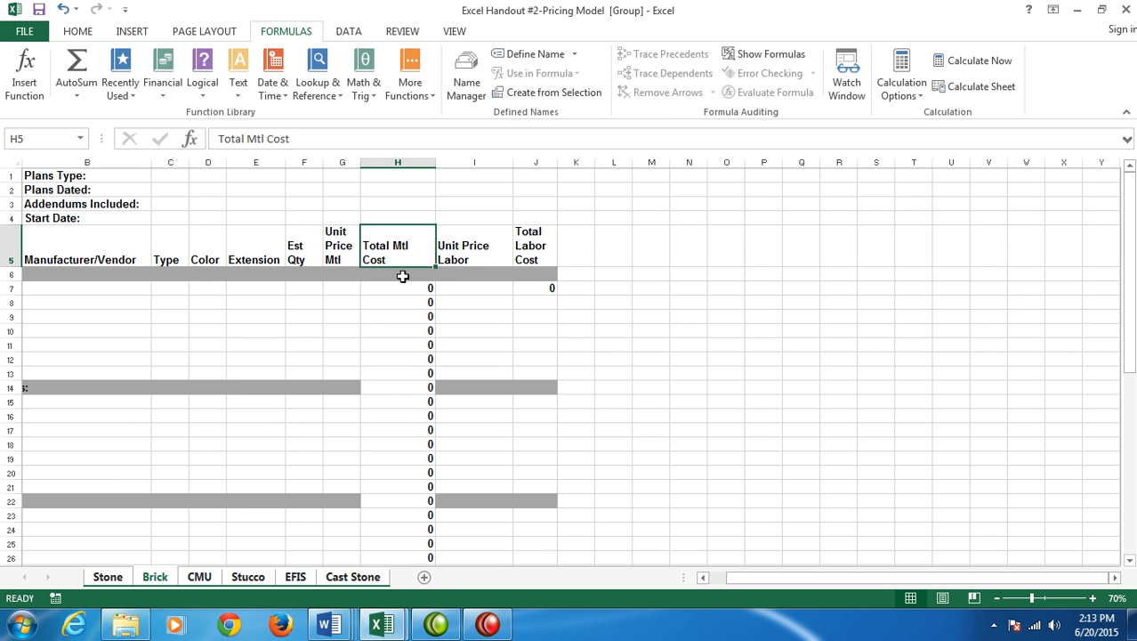
click(77, 31)
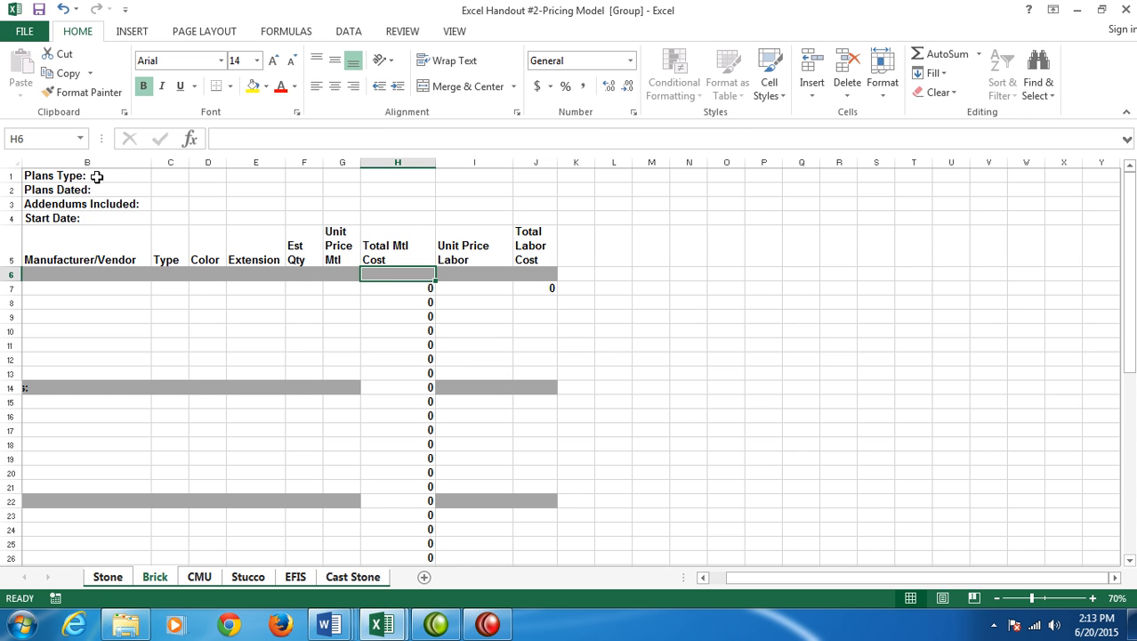
click(87, 92)
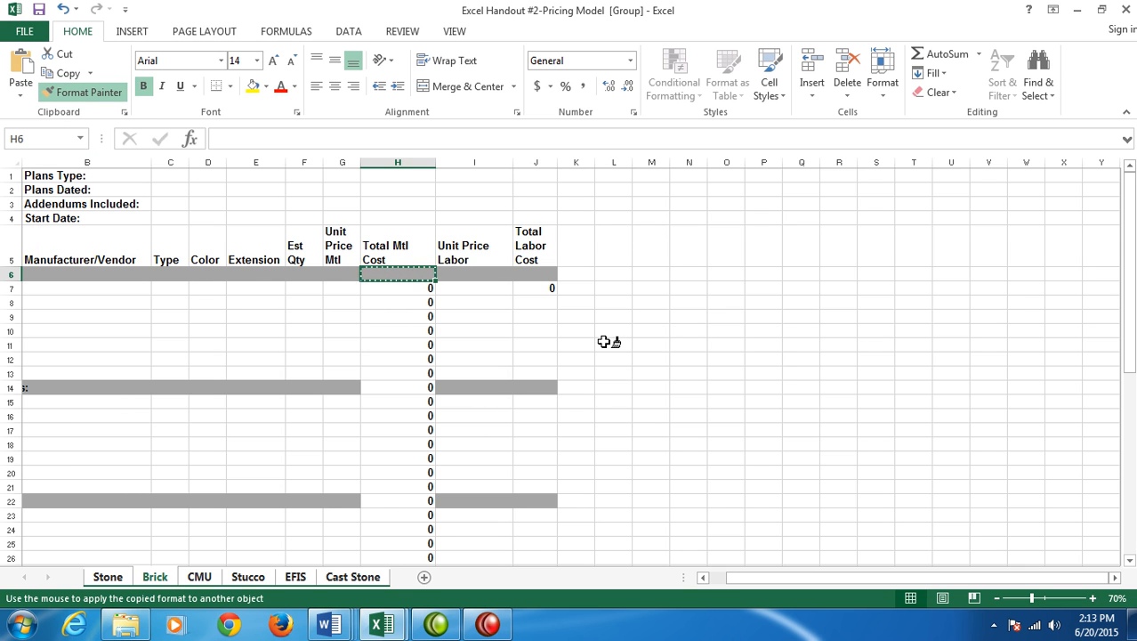
click(389, 389)
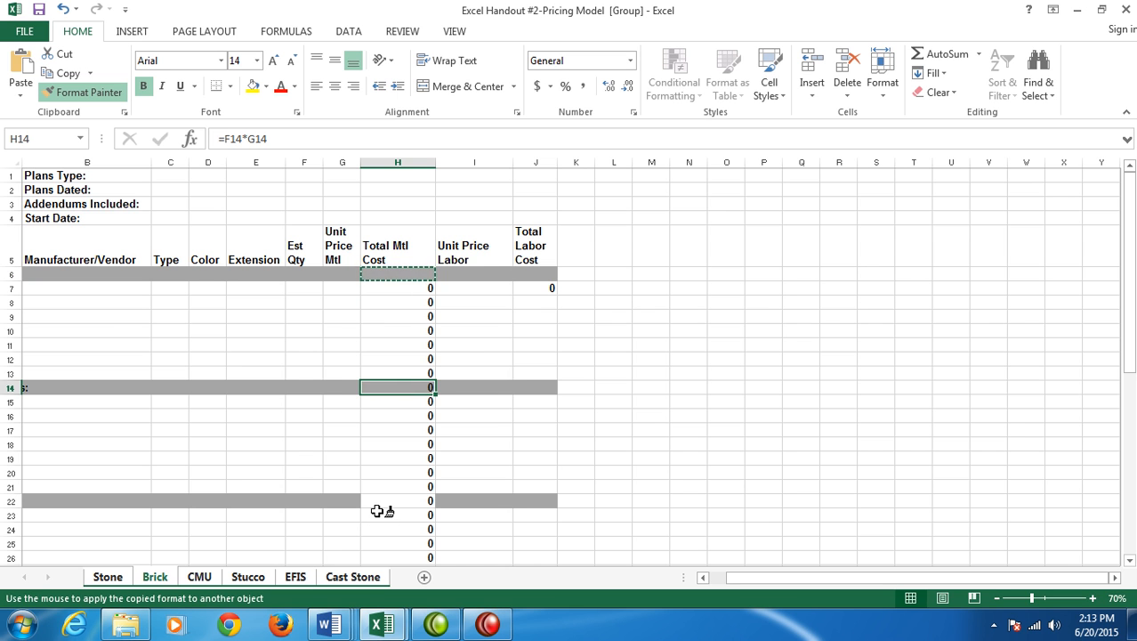
click(378, 499)
scroll(842, 429, down, 4)
click(395, 415)
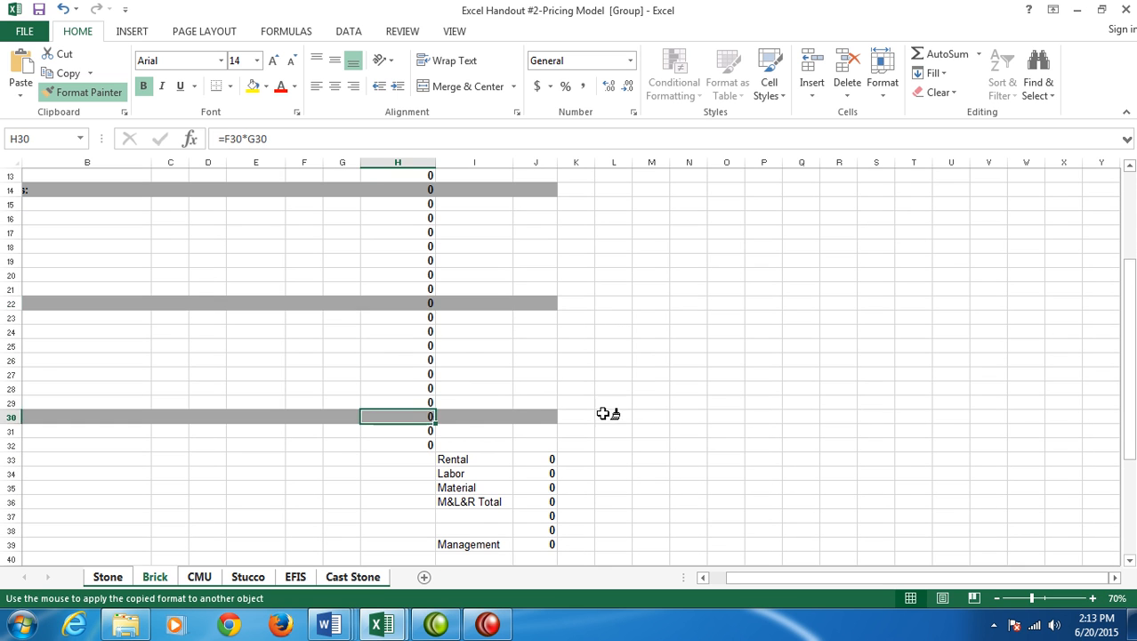
key(Escape)
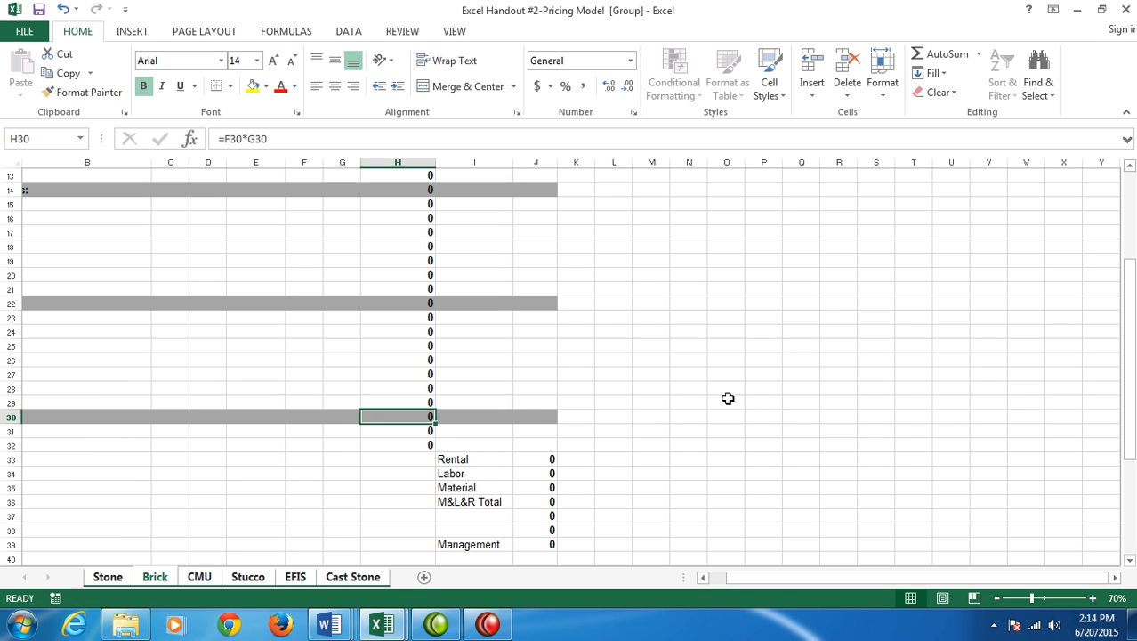
Clear the Total Mtl Cost formulas from the grey heading rows in H14, H22 and H30.
scroll(674, 397, up, 4)
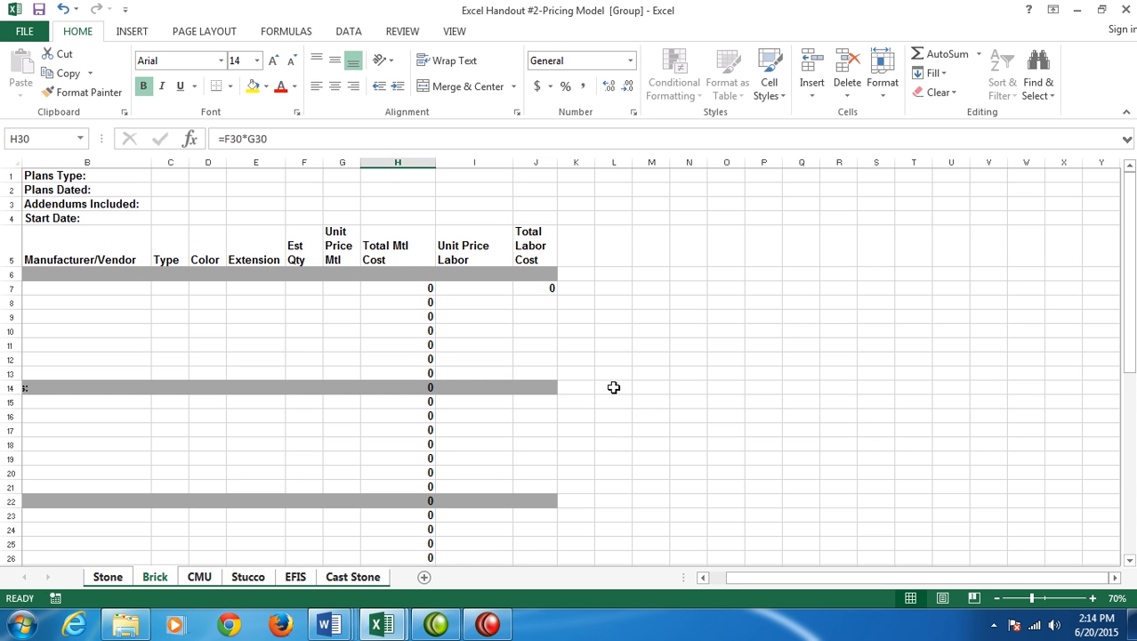
scroll(614, 392, down, 1)
scroll(615, 393, down, 2)
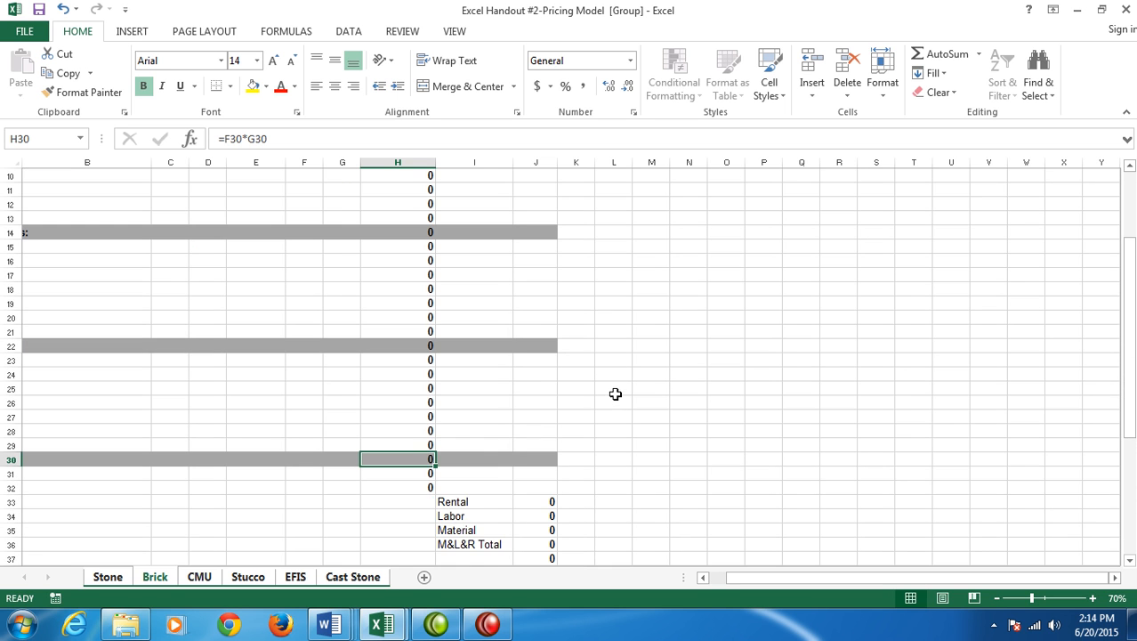
scroll(615, 393, up, 1)
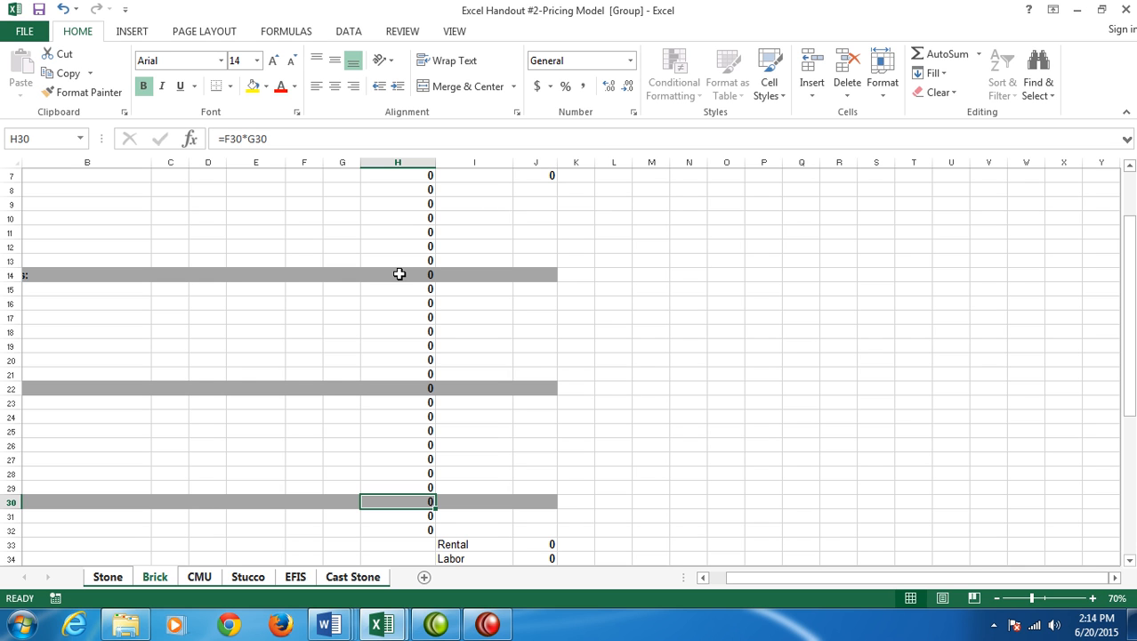
click(398, 274)
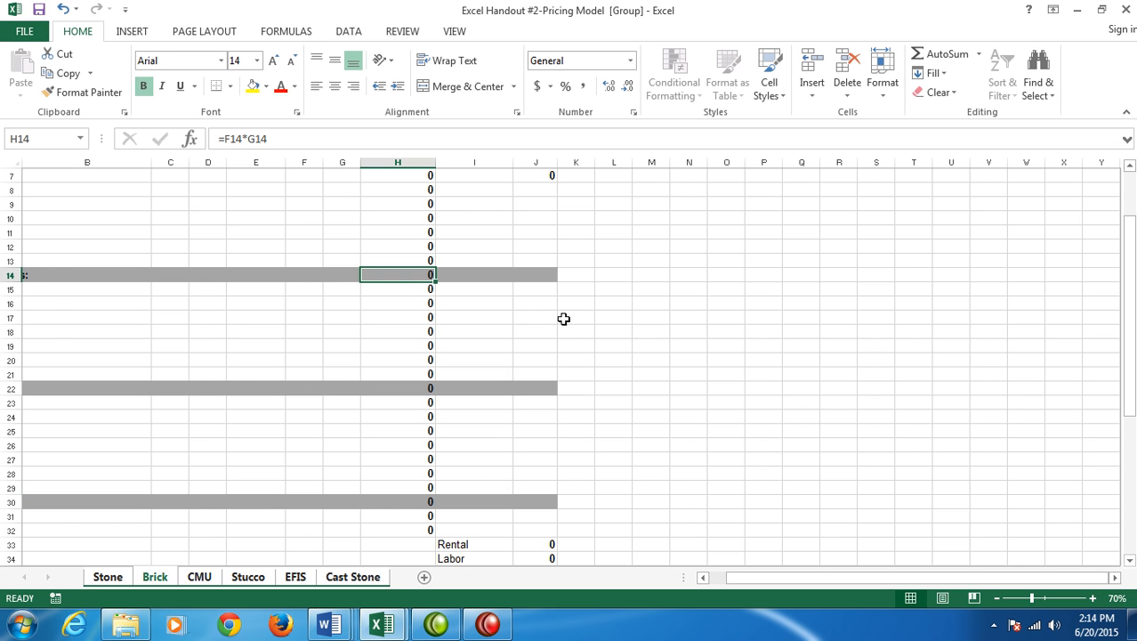
ctrl+click(400, 389)
ctrl+click(388, 501)
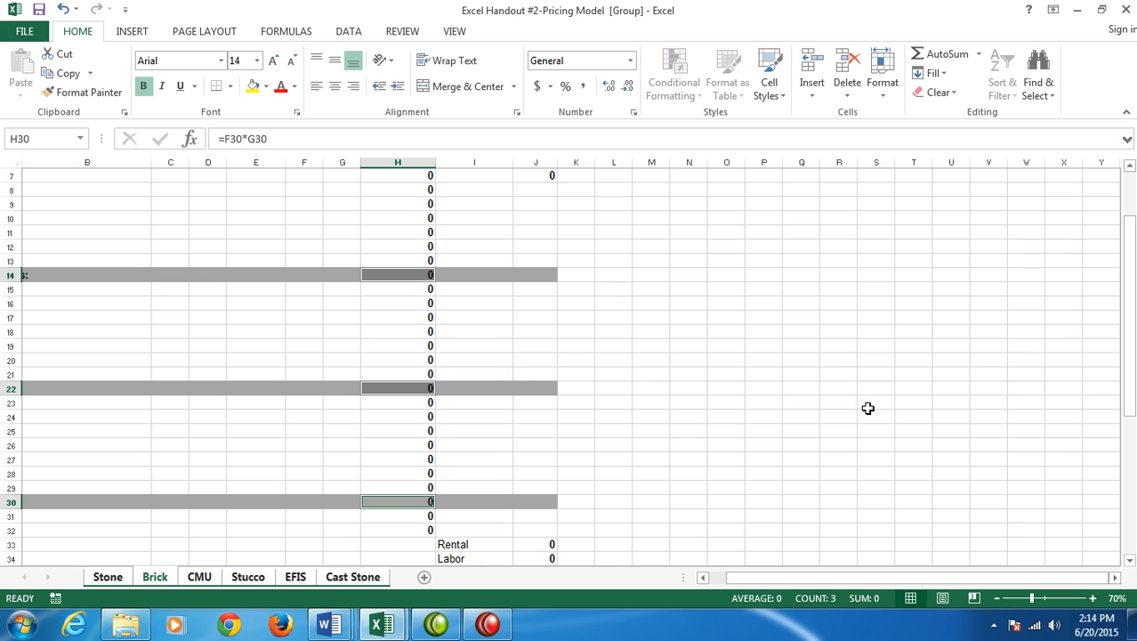
key(Delete)
click(774, 402)
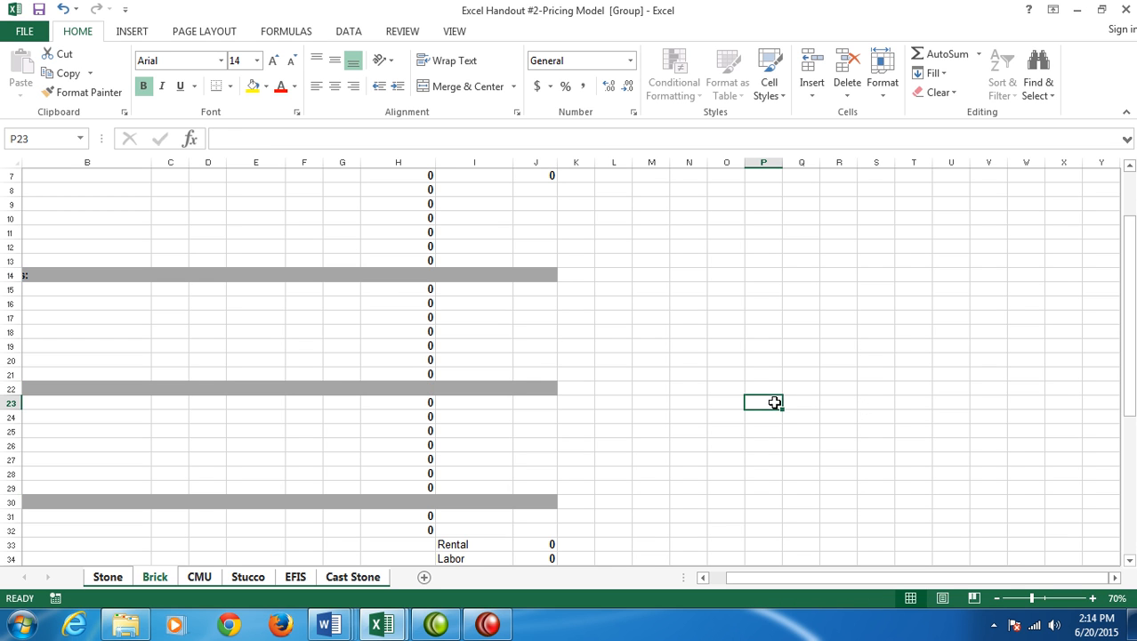
Fill the Total Labor Cost formula =F7*I7 from J7 down through J32.
scroll(622, 394, up, 1)
scroll(623, 394, up, 2)
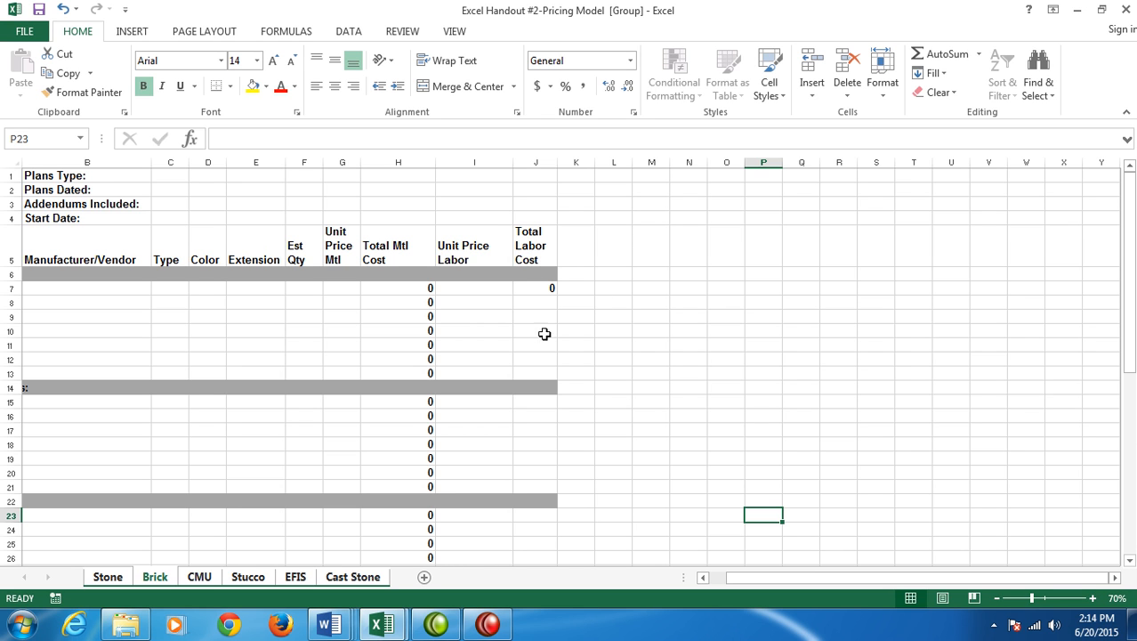
click(539, 287)
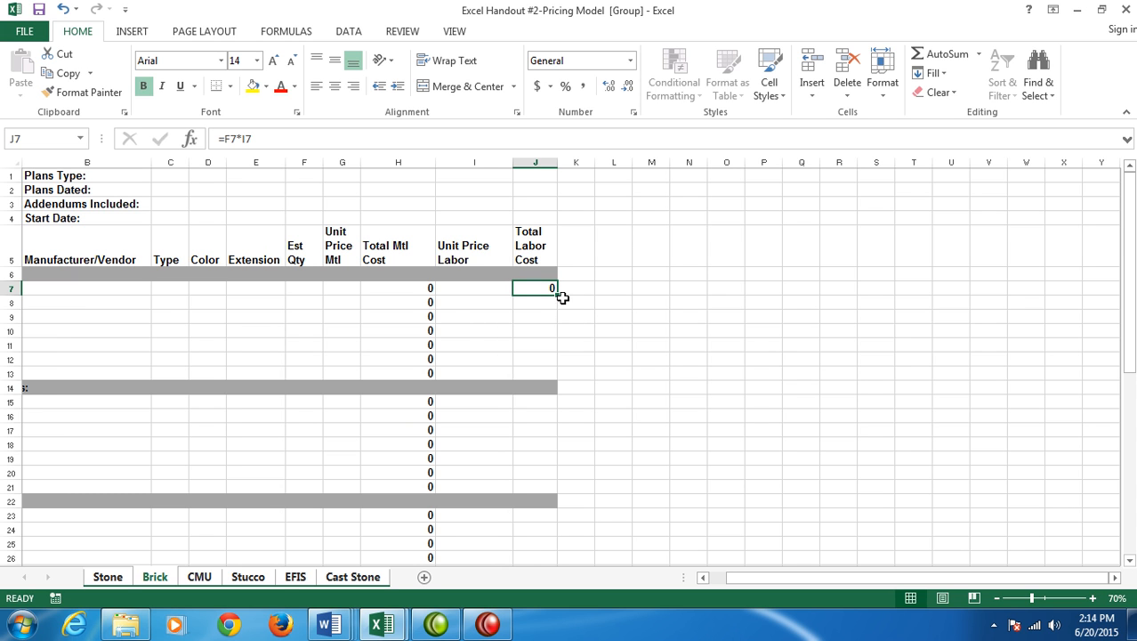
drag(558, 296, 574, 527)
scroll(696, 387, up, 2)
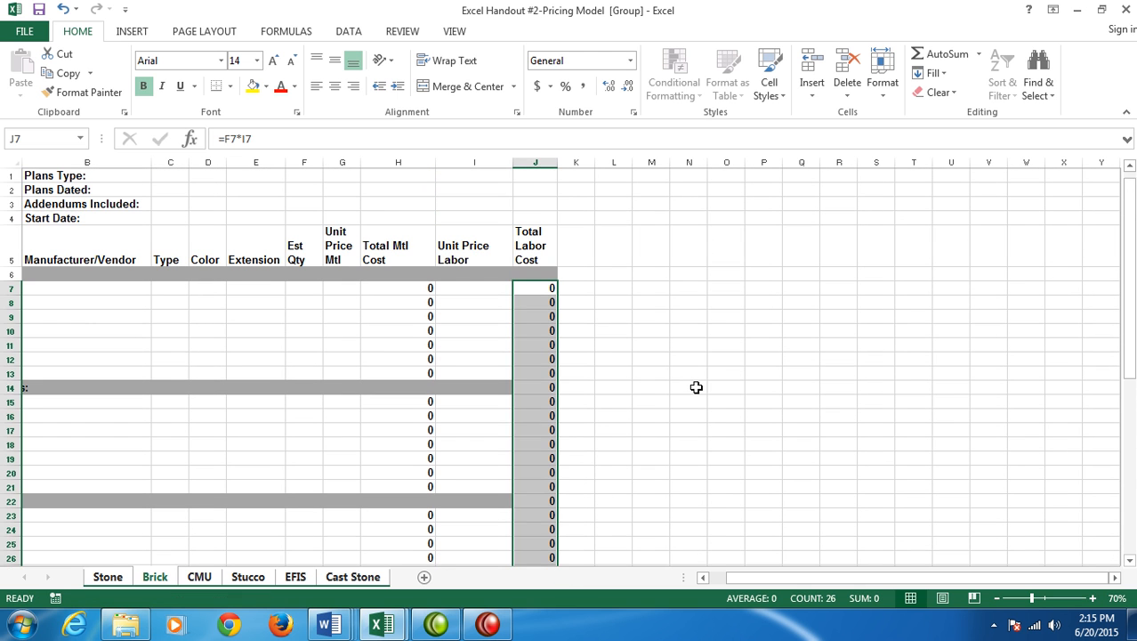
click(697, 378)
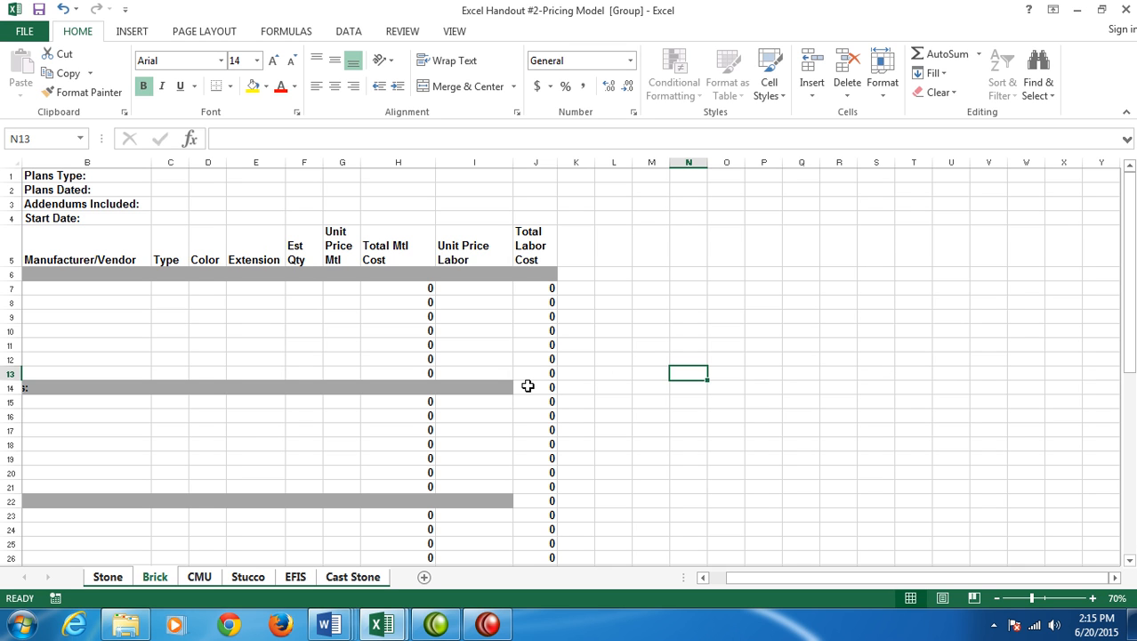
click(528, 385)
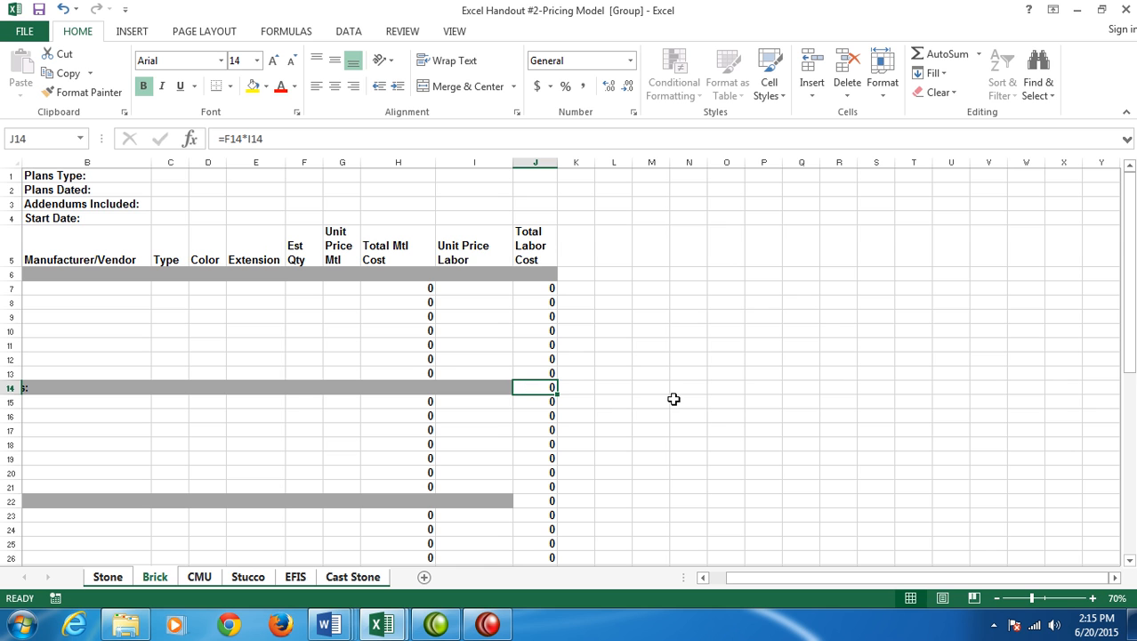
ctrl+click(545, 501)
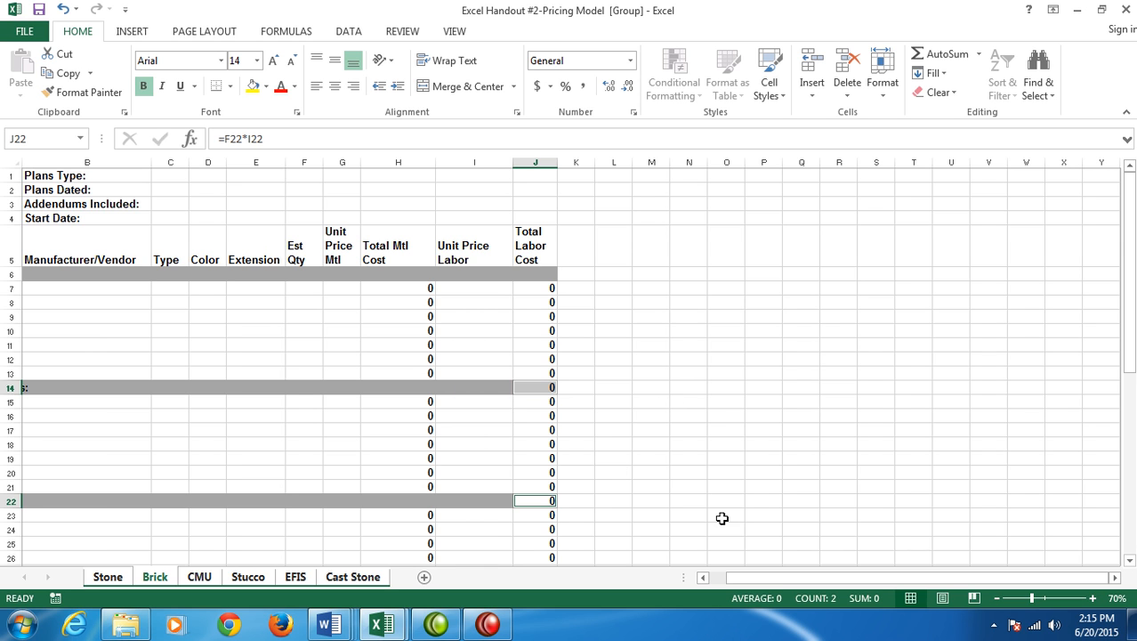
click(1131, 561)
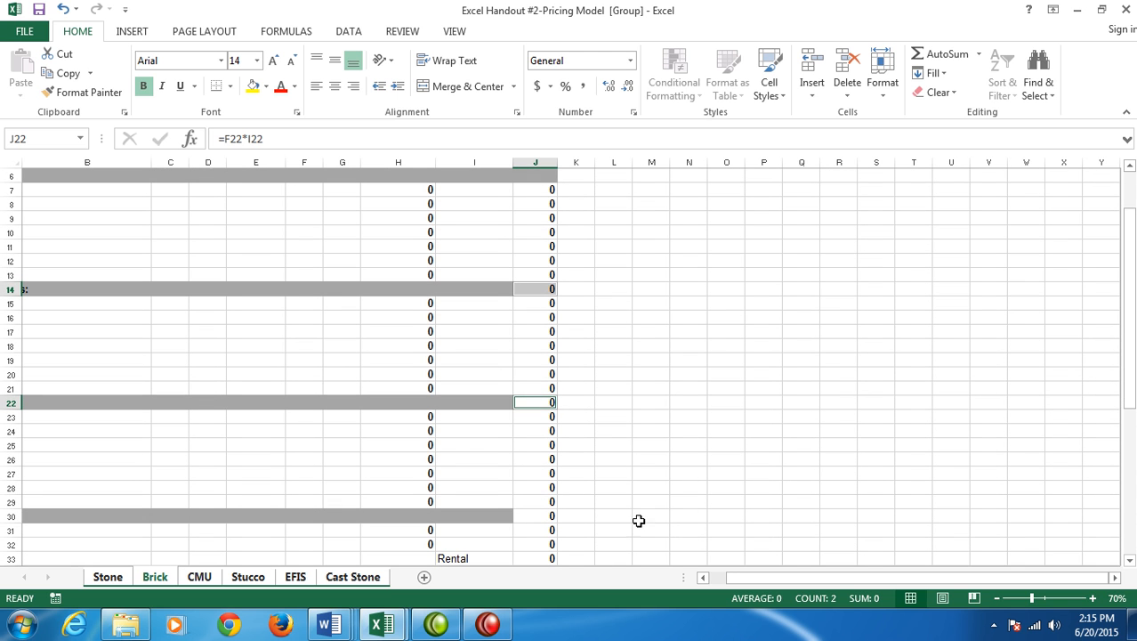
ctrl+click(532, 516)
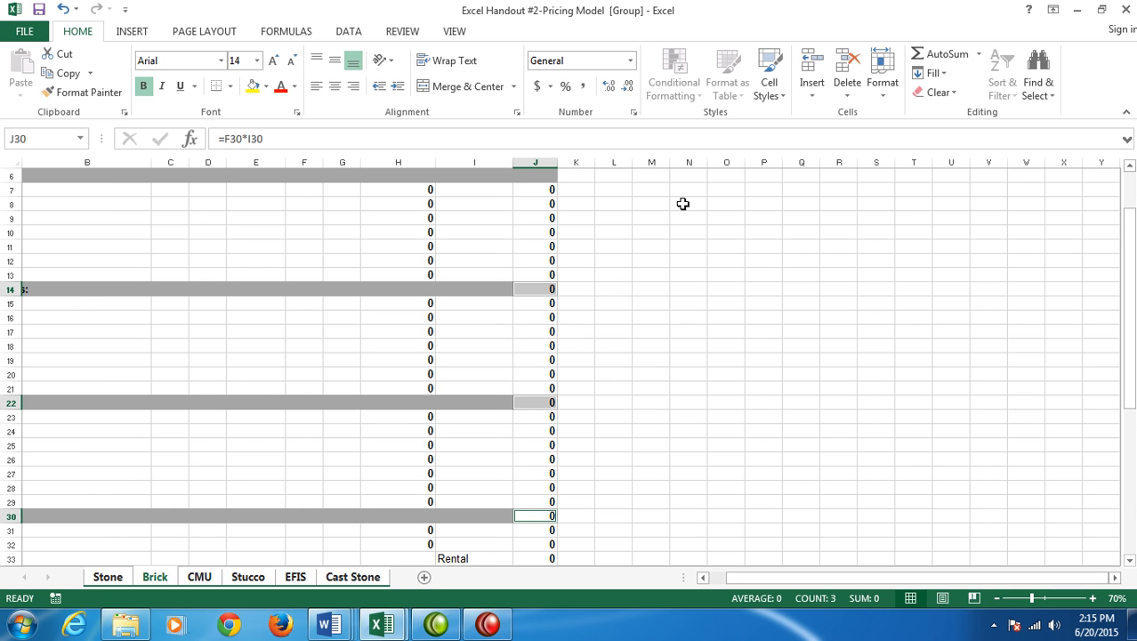
click(622, 266)
Copy the grey formatting of J6 to J14, J22 and J30 with the Format Painter.
scroll(688, 340, up, 2)
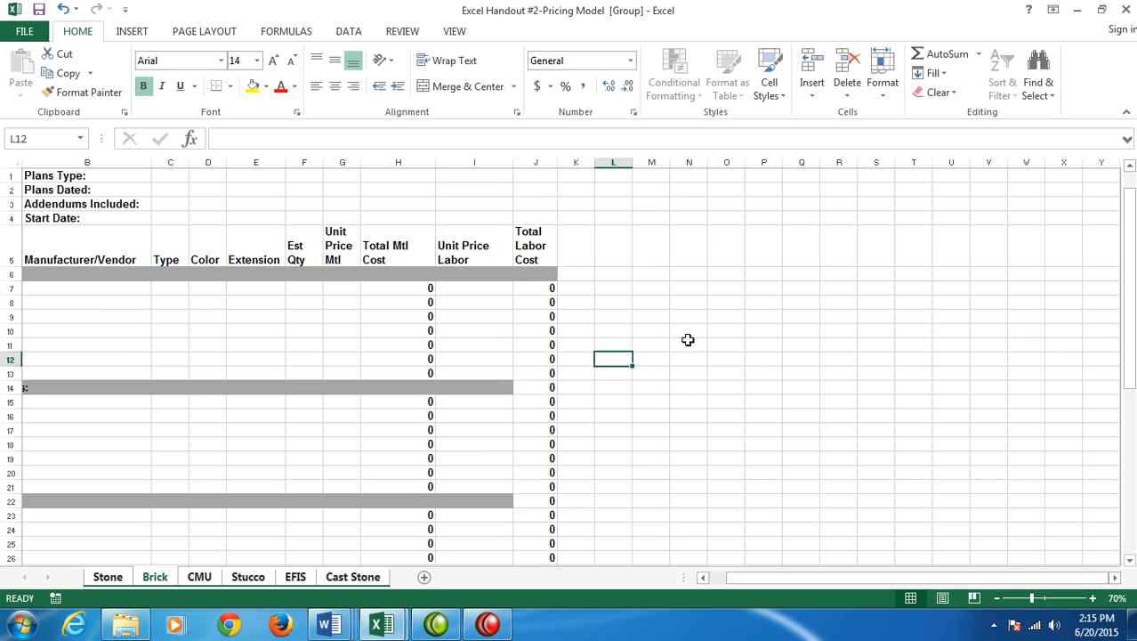
click(542, 273)
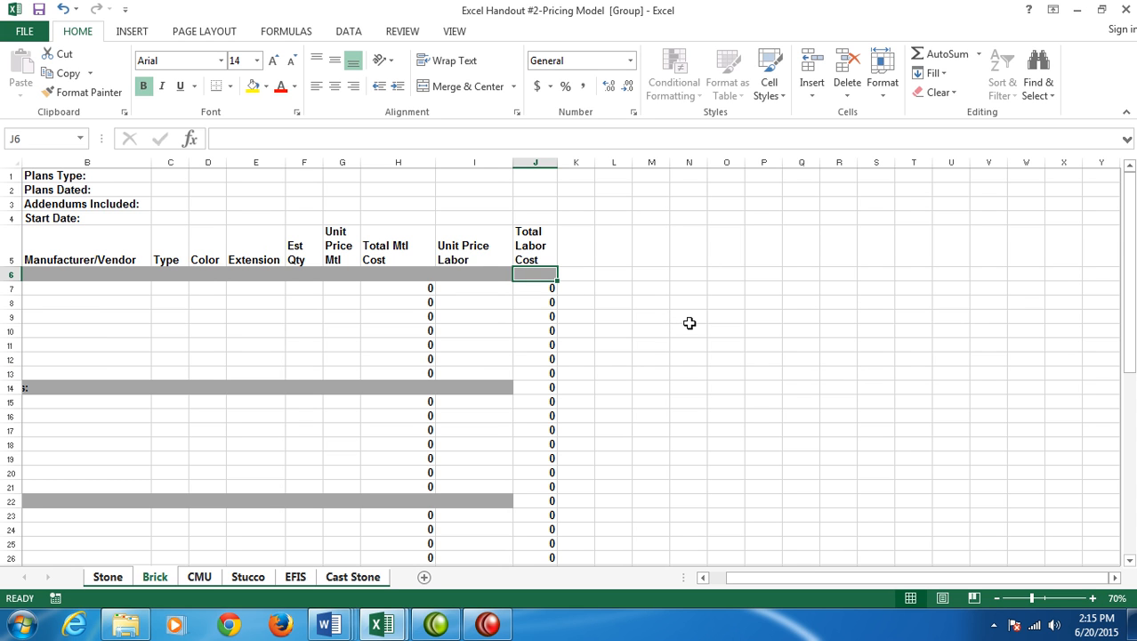
click(88, 91)
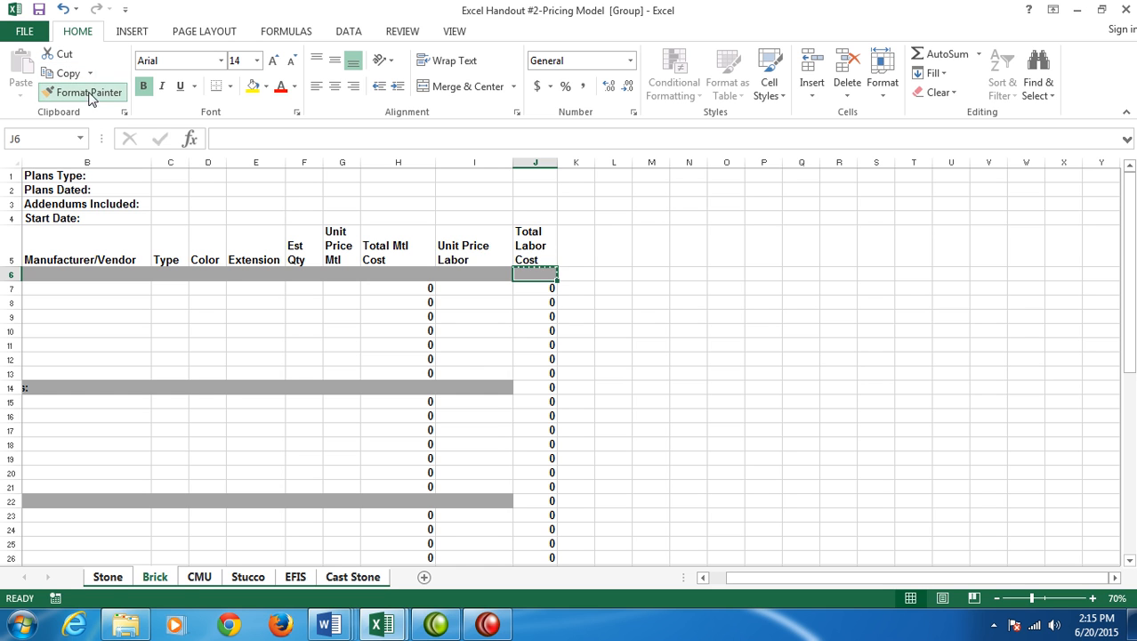
click(531, 385)
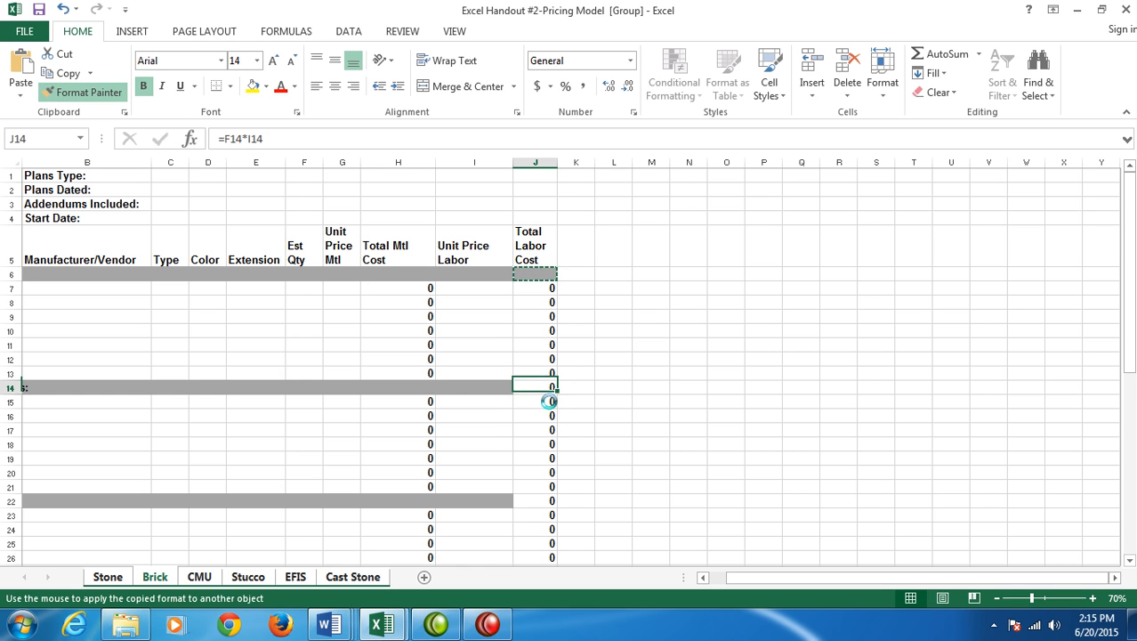
click(534, 501)
scroll(562, 481, down, 3)
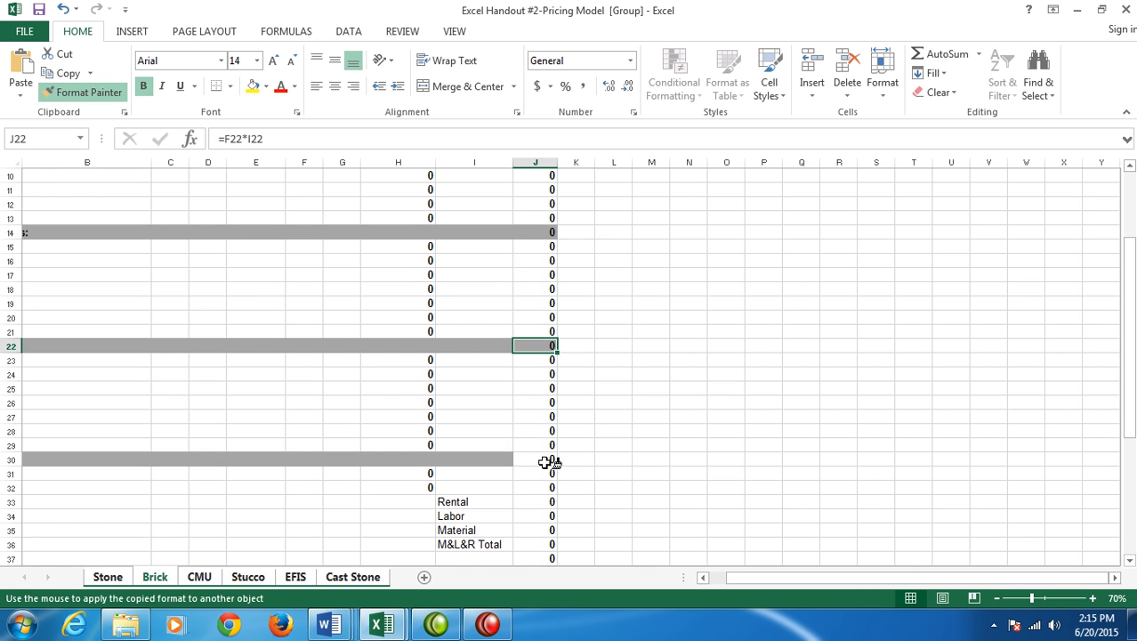
click(538, 458)
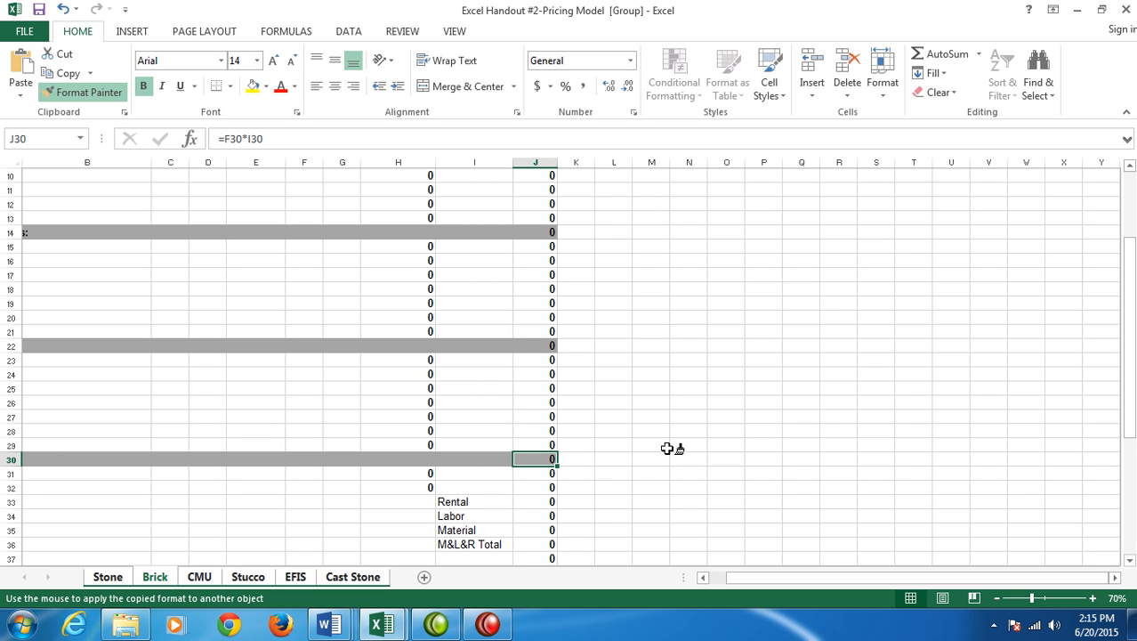
key(Escape)
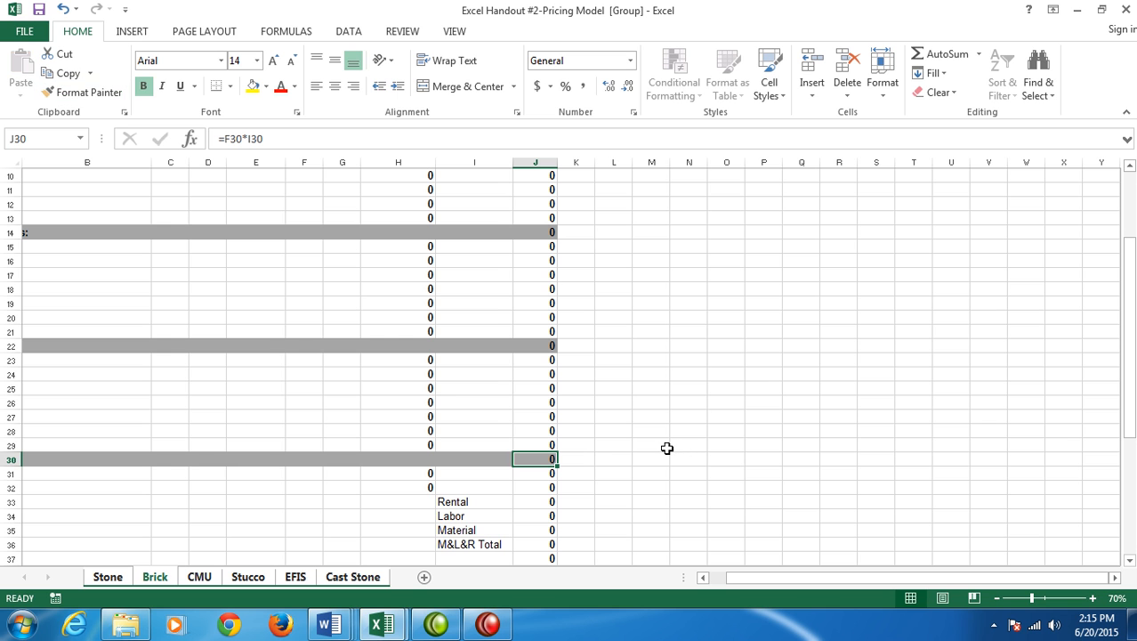
Clear the Total Labor Cost formulas from the grey heading rows in J14, J22 and J30.
scroll(726, 375, up, 2)
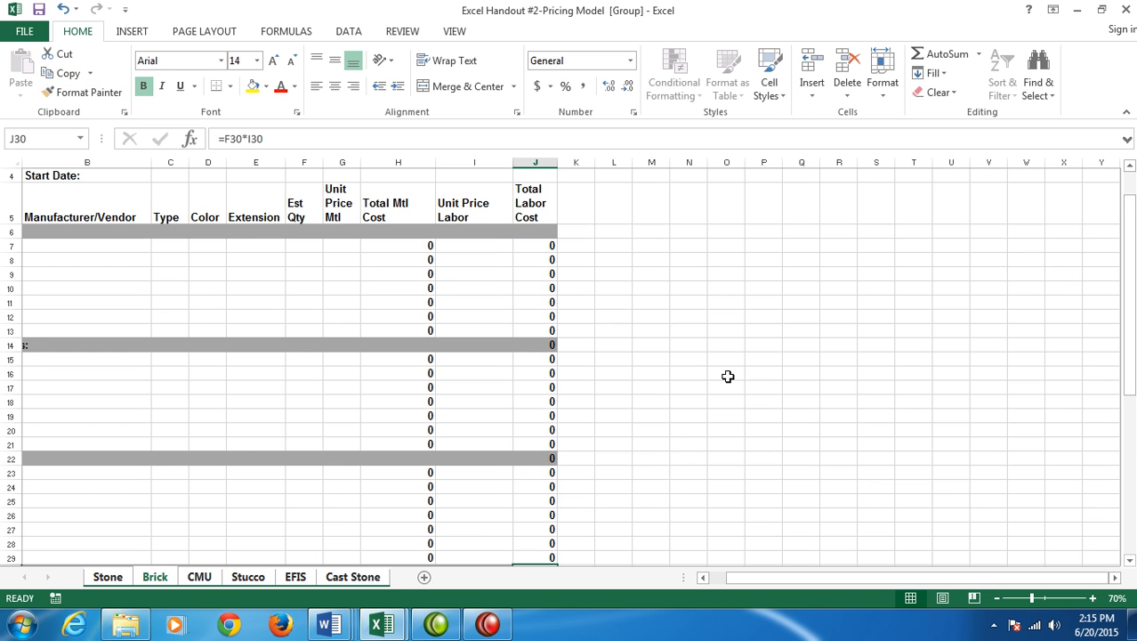
scroll(725, 356, down, 1)
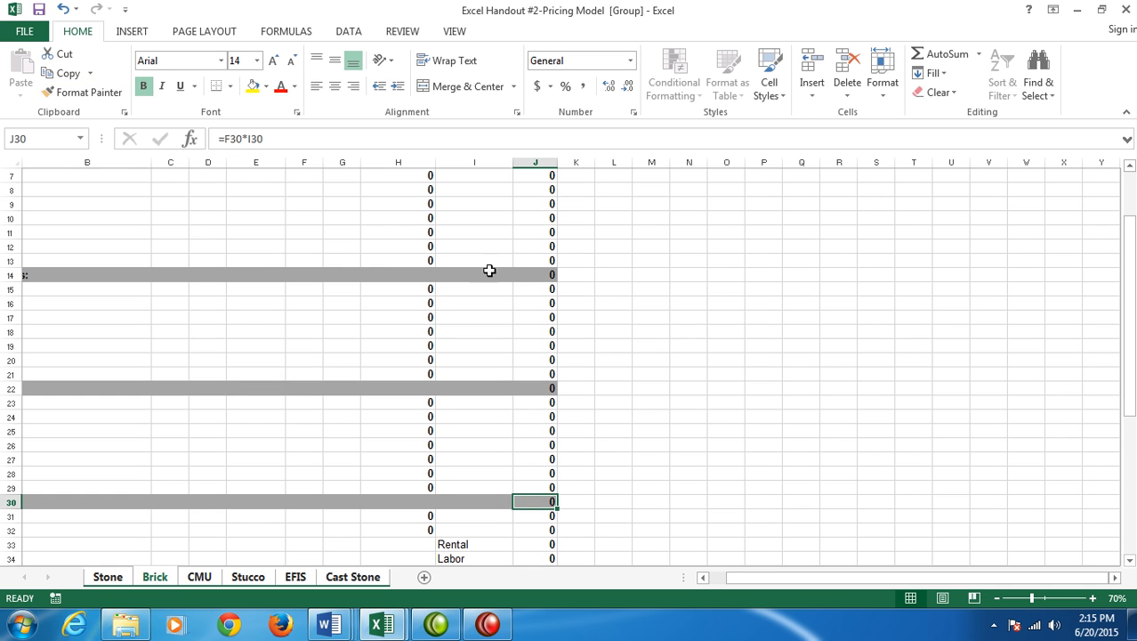
click(537, 278)
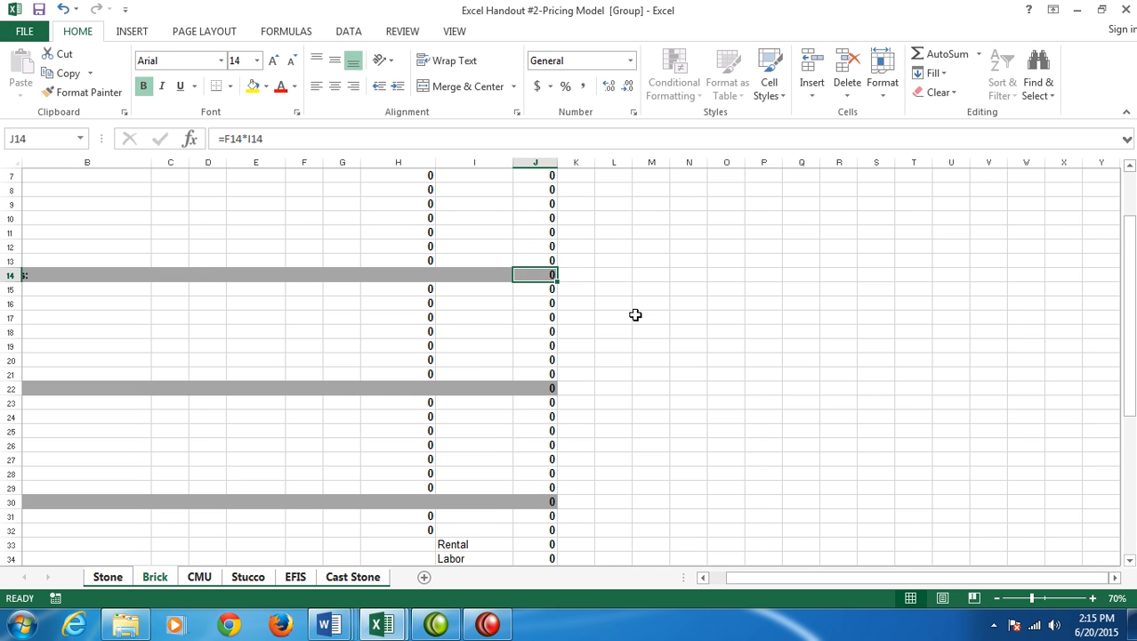
ctrl+click(534, 389)
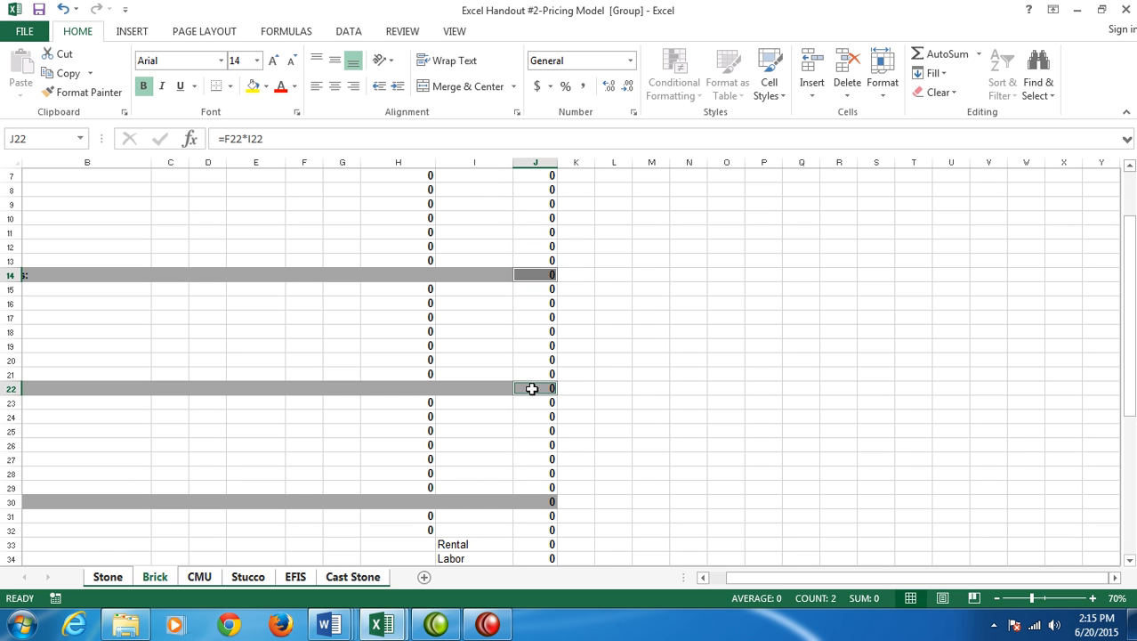
ctrl+click(537, 502)
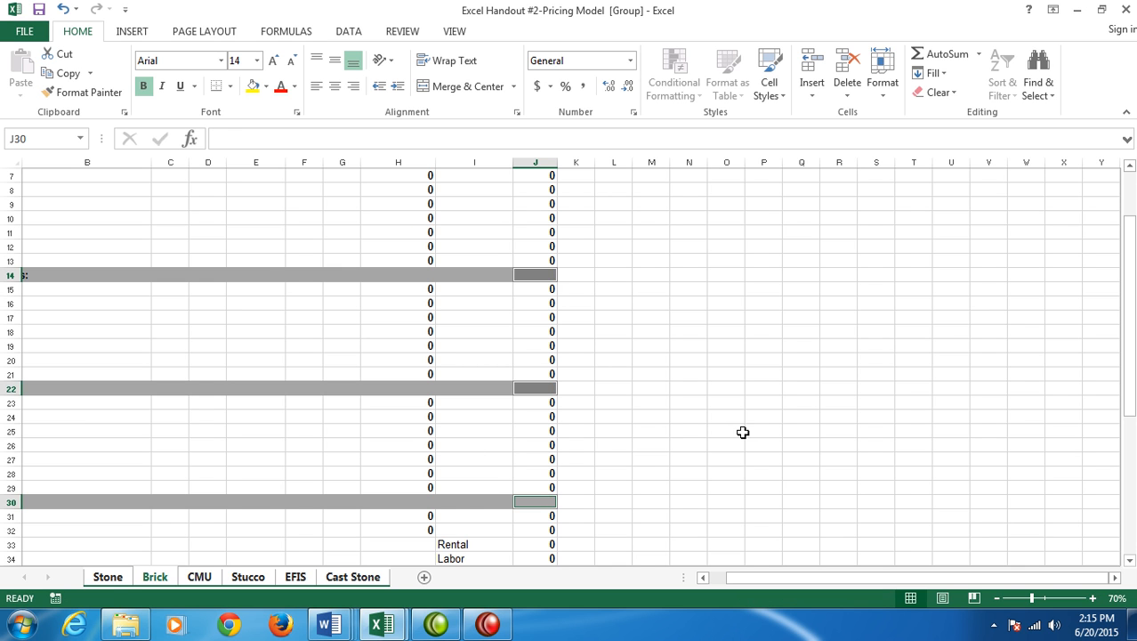
click(735, 430)
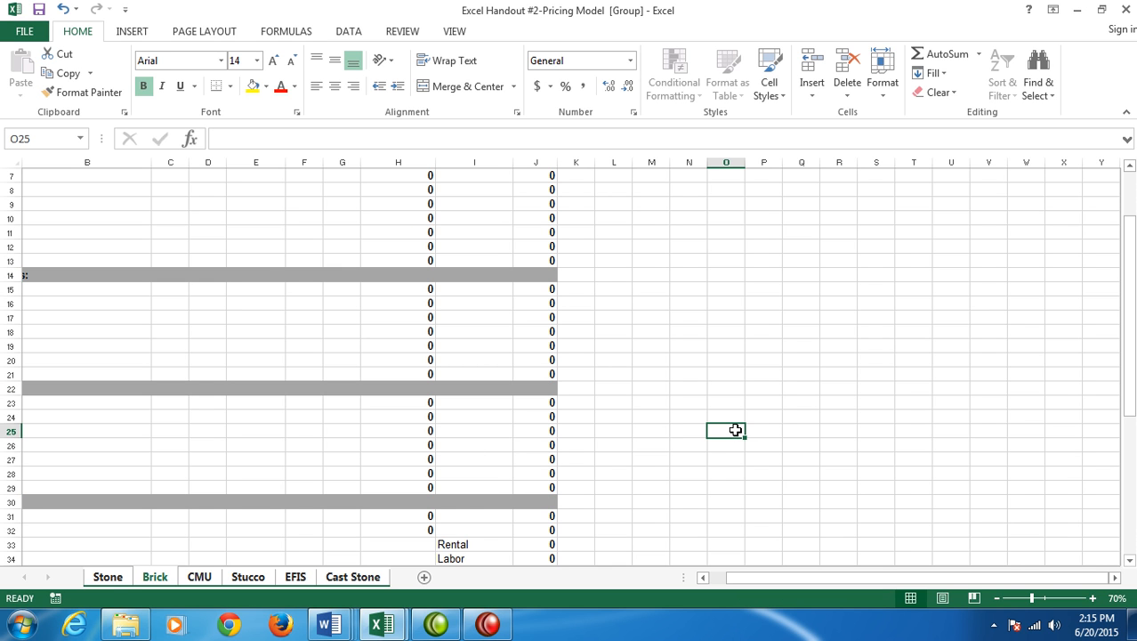
scroll(737, 432, up, 2)
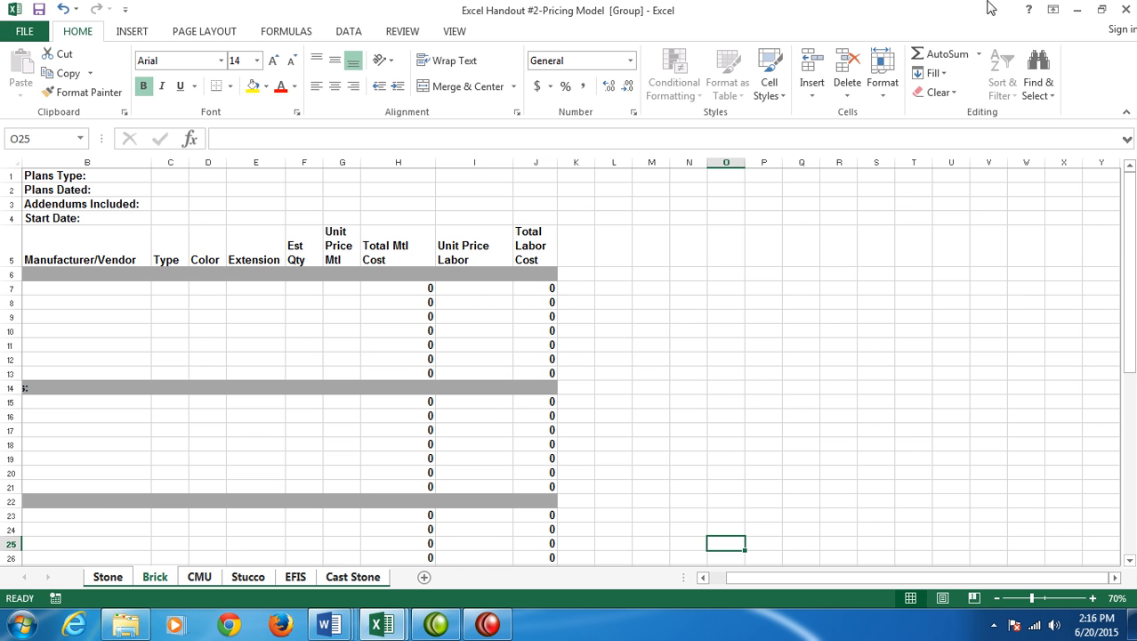
Set the page orientation of the grouped sheets to Landscape.
click(207, 31)
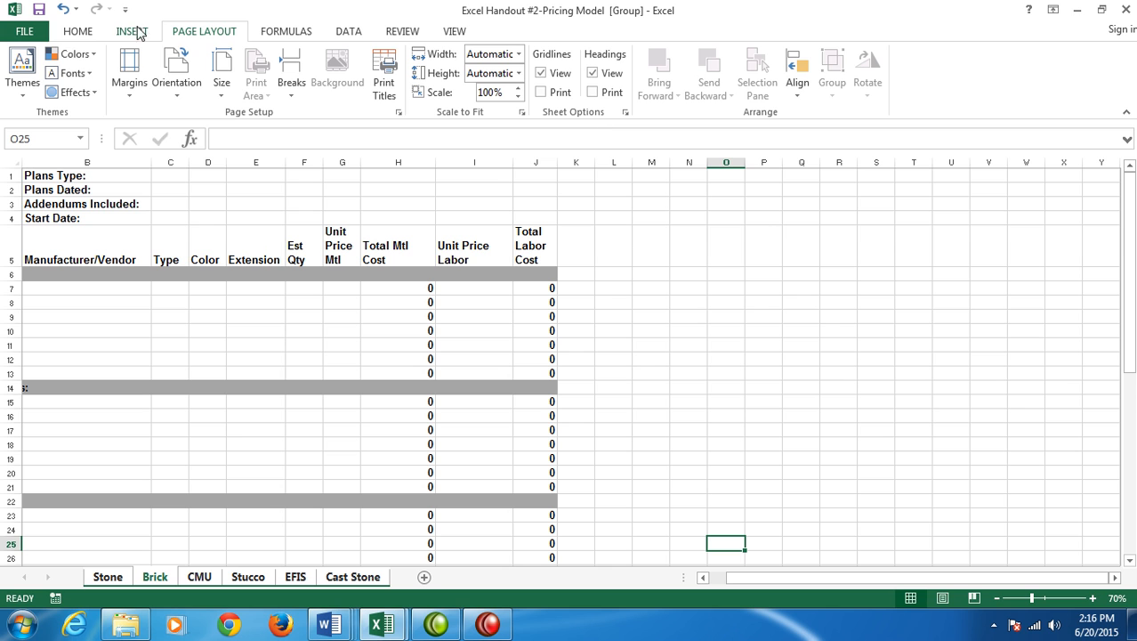
click(190, 96)
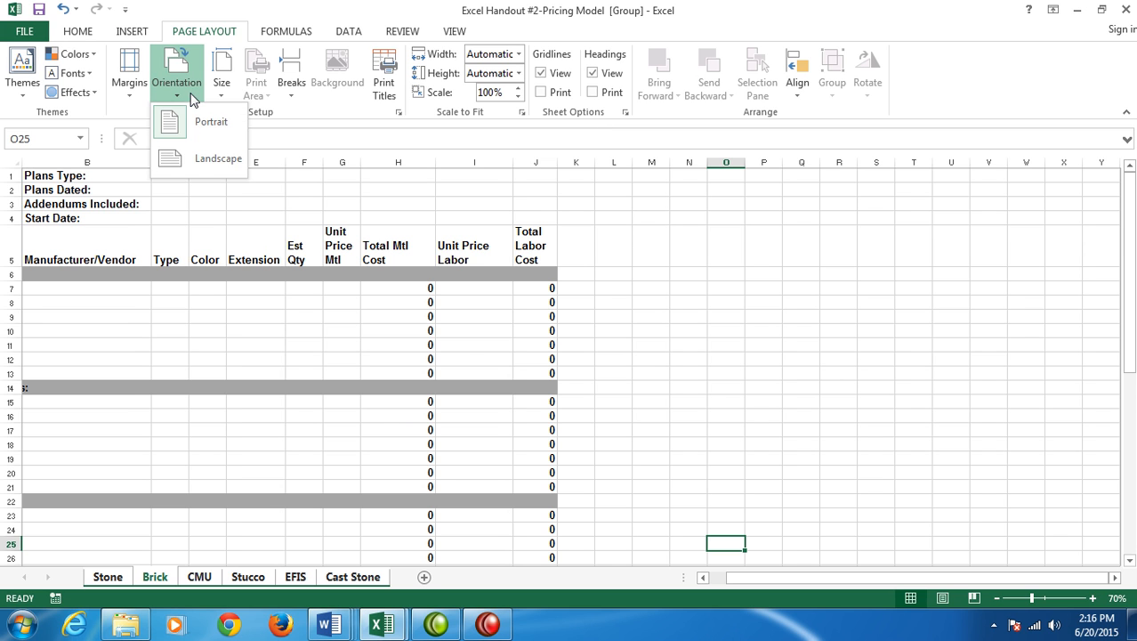
click(205, 164)
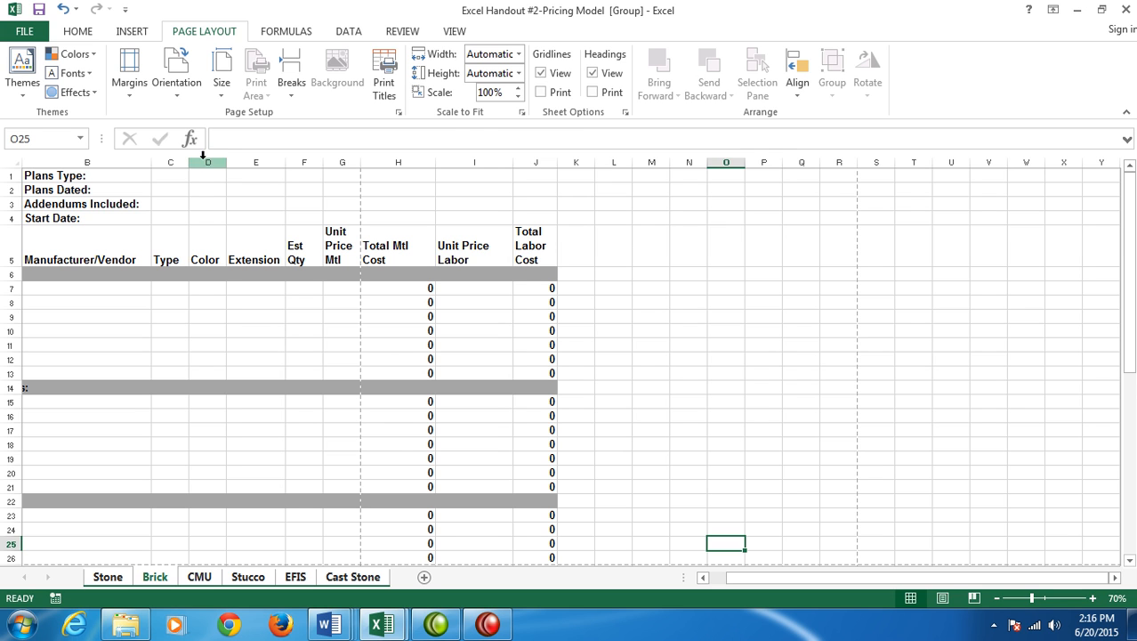
Scale the printout of the grouped sheets to fit 1 page wide and 1 page tall.
click(519, 56)
click(485, 89)
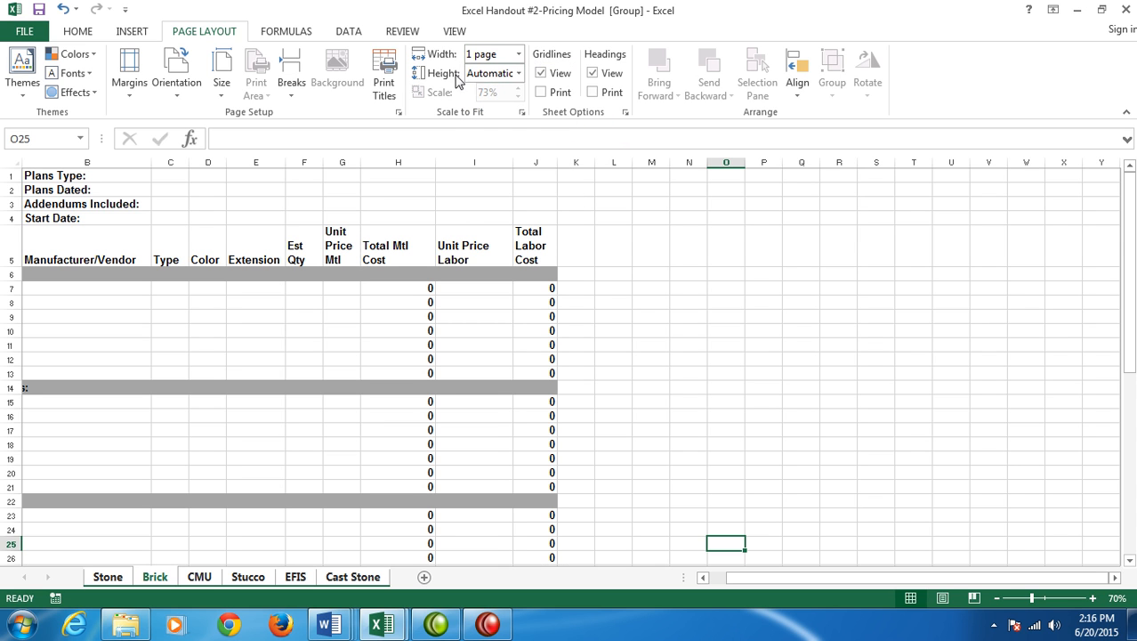
click(519, 73)
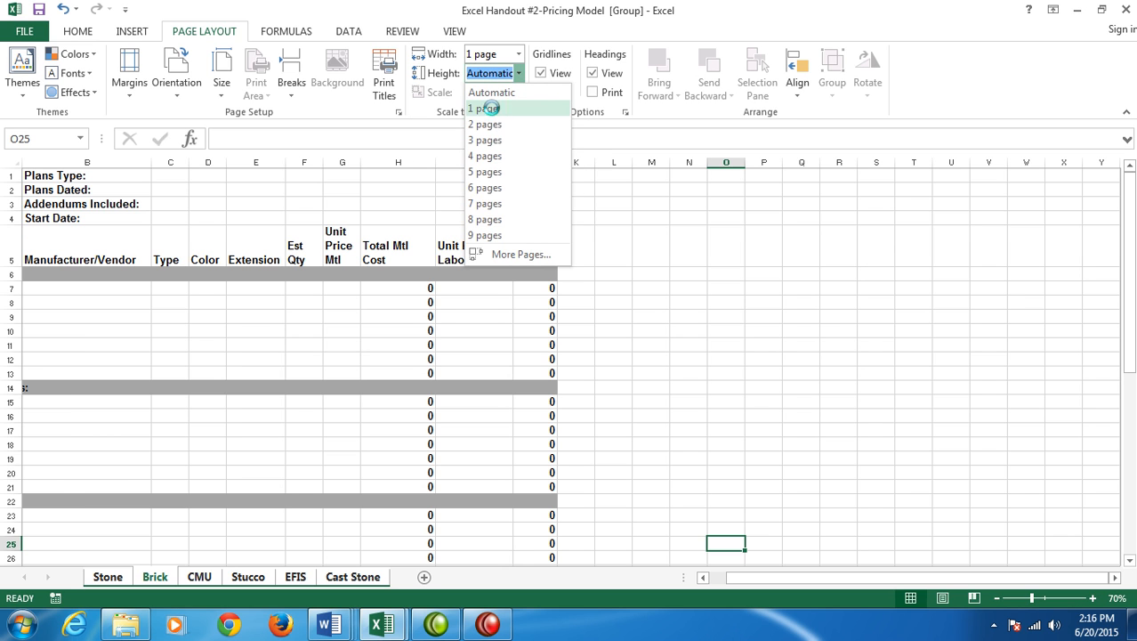
click(493, 108)
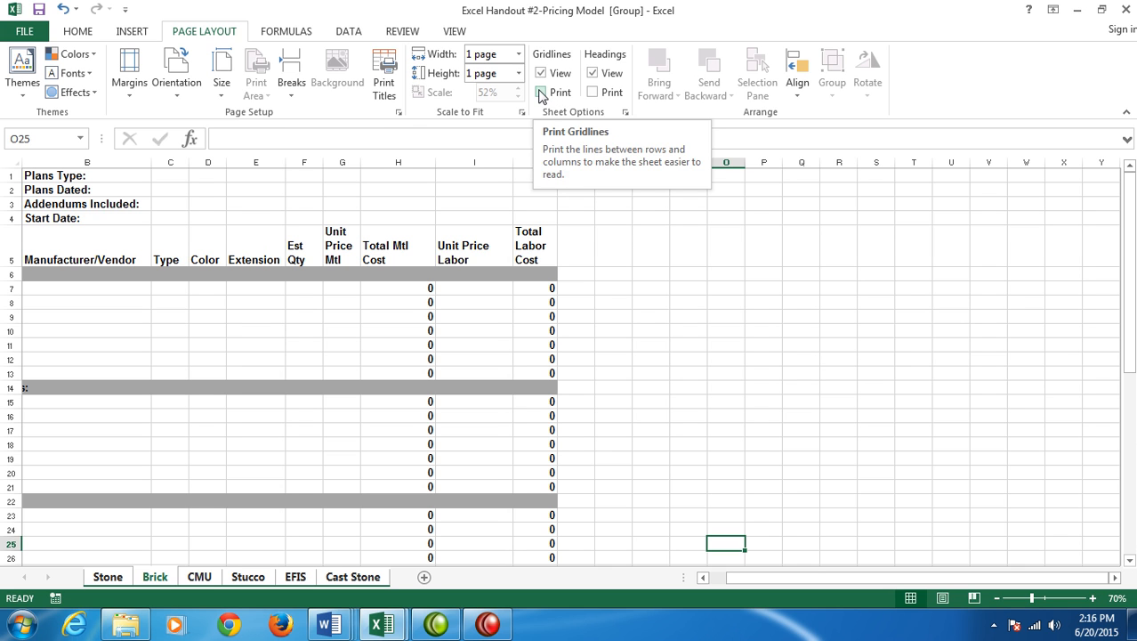
Turn on gridline printing for the grouped sheets and check the print preview.
click(540, 93)
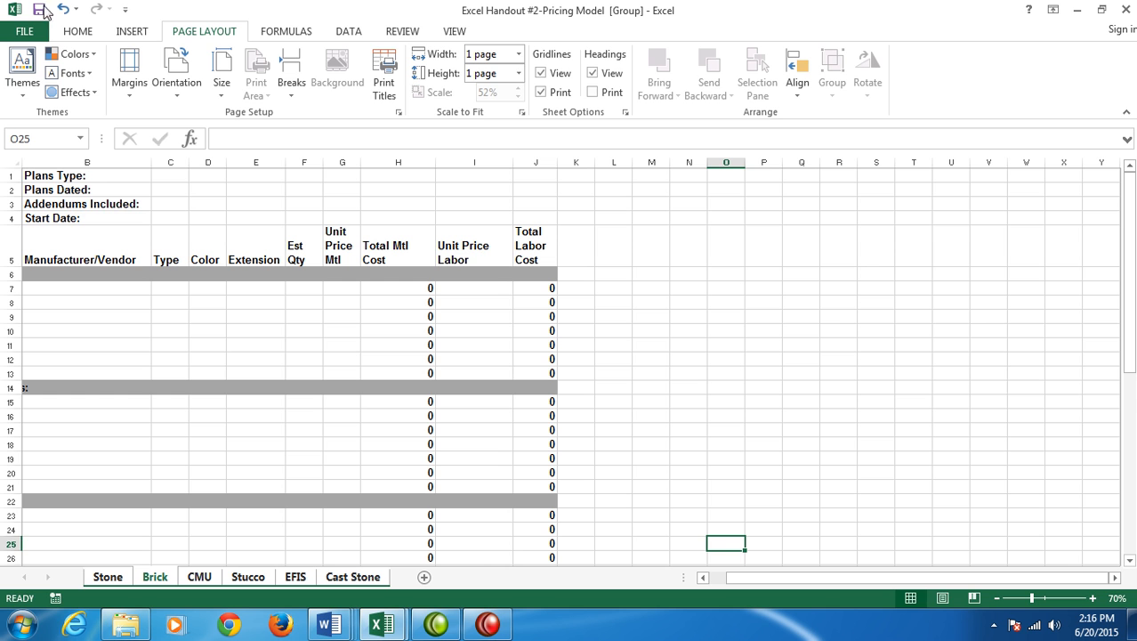
click(25, 32)
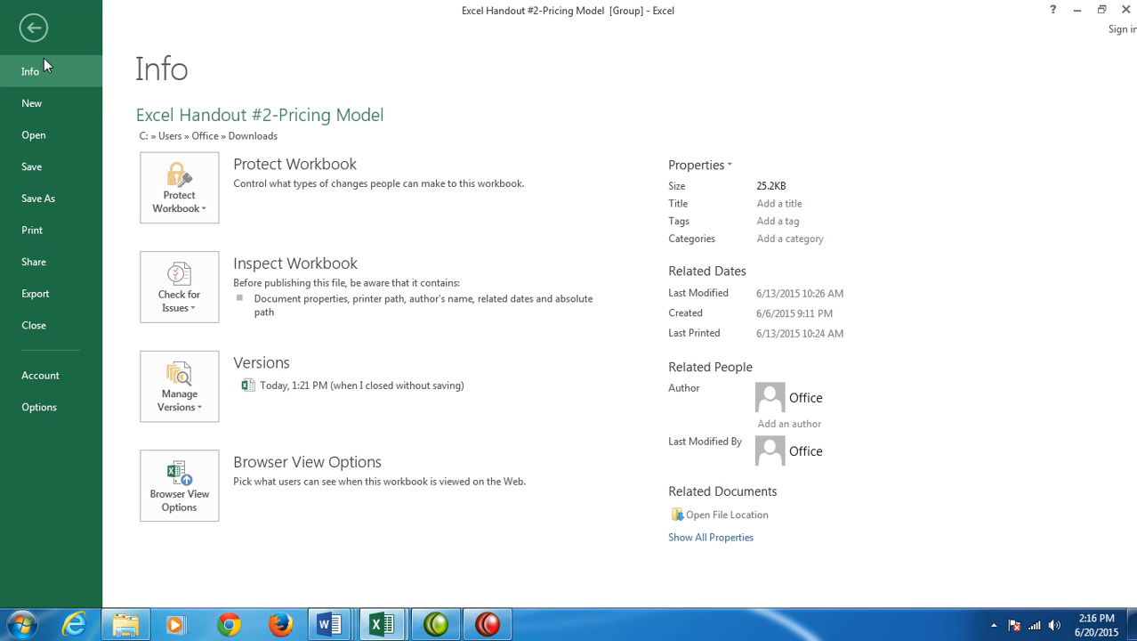
click(32, 230)
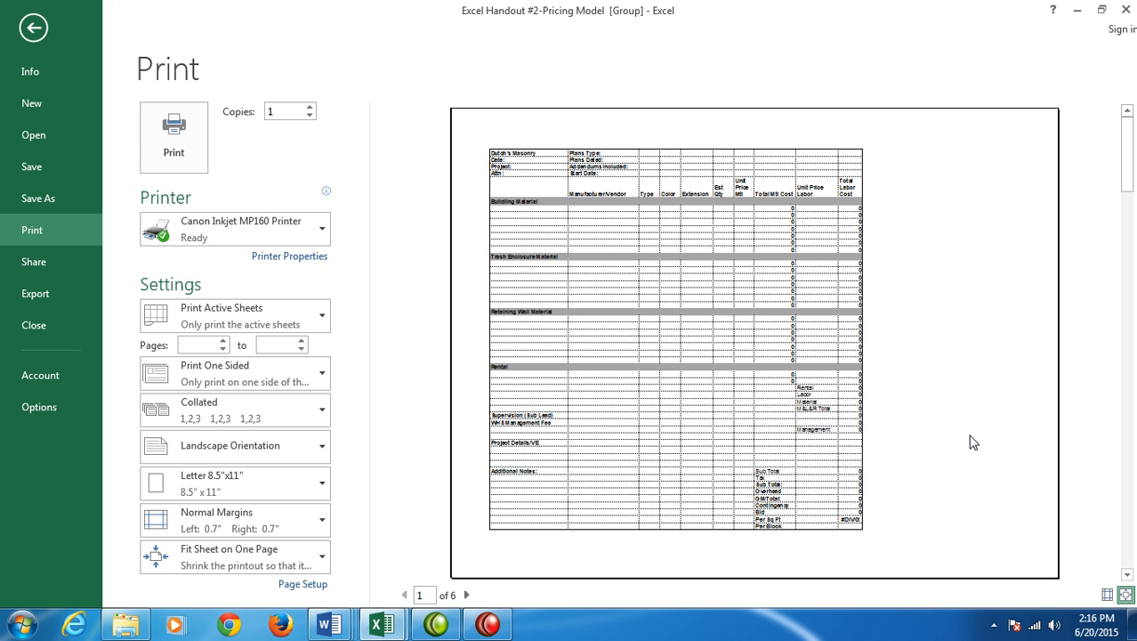
key(Escape)
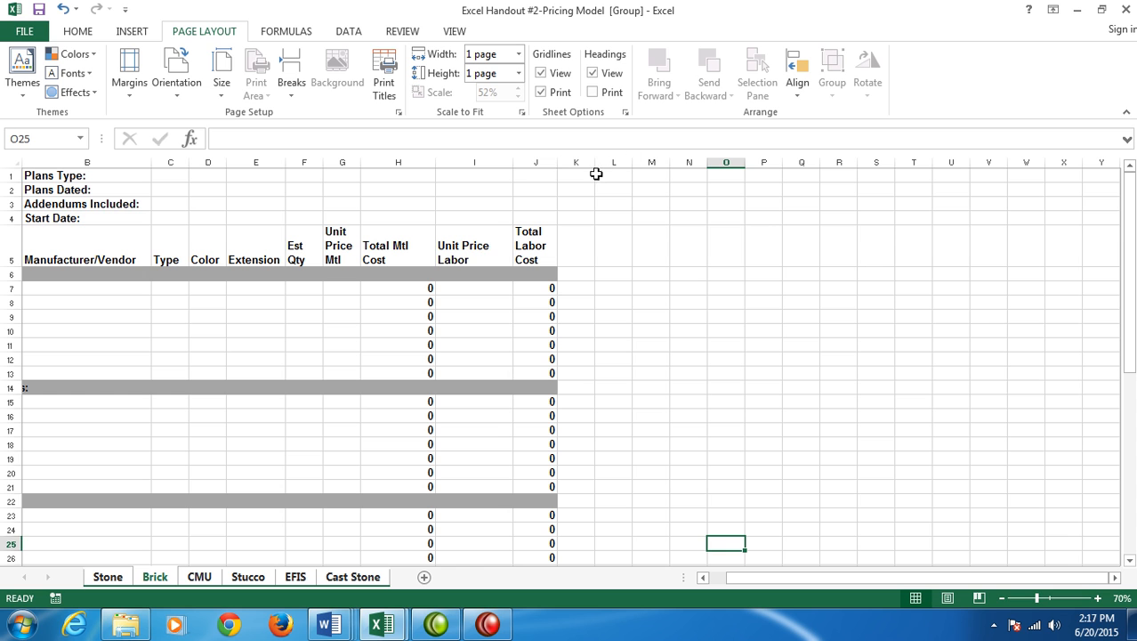
Turn on printing of the row and column headings and check the print preview again.
click(593, 93)
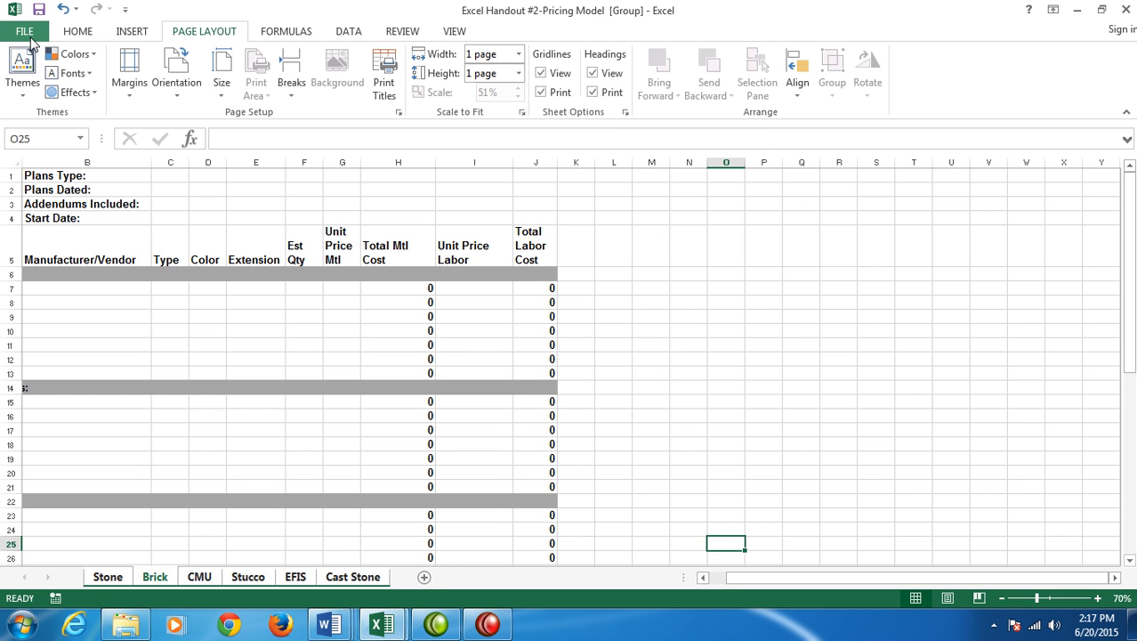
click(26, 34)
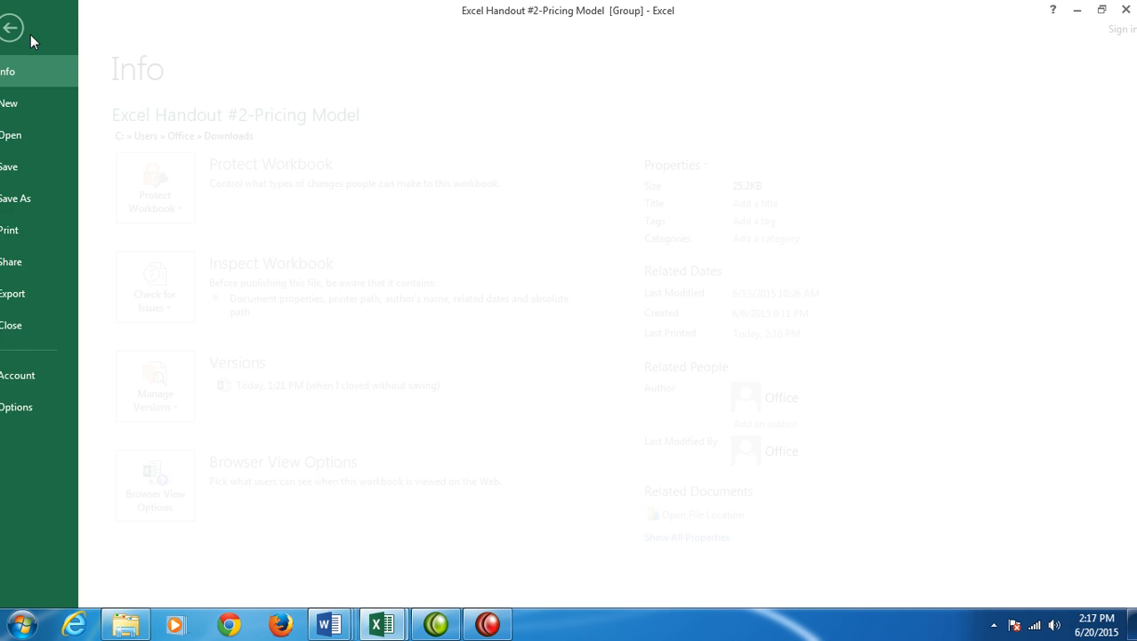
click(27, 232)
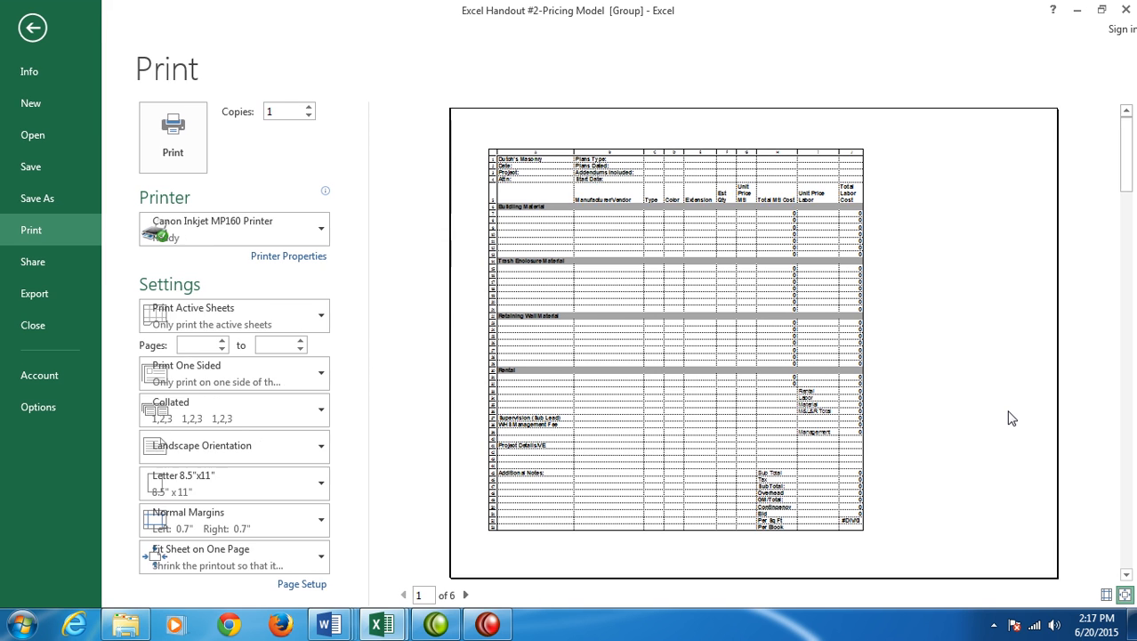
key(Escape)
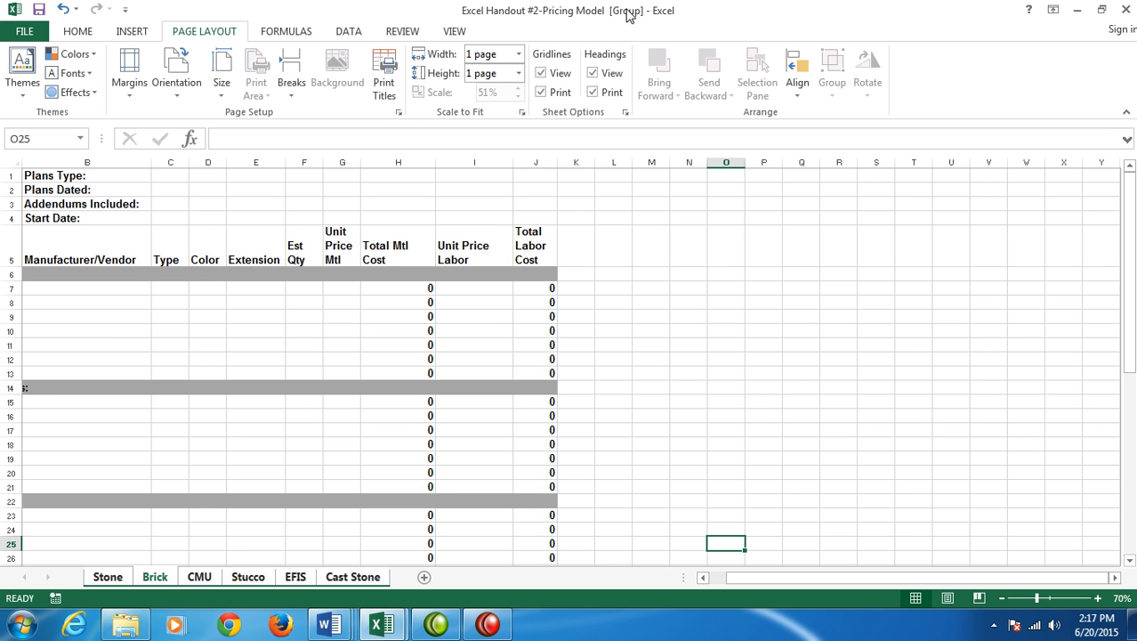
Ungroup the sheets and bring column A of the Brick sheet into view.
right_click(151, 580)
click(232, 566)
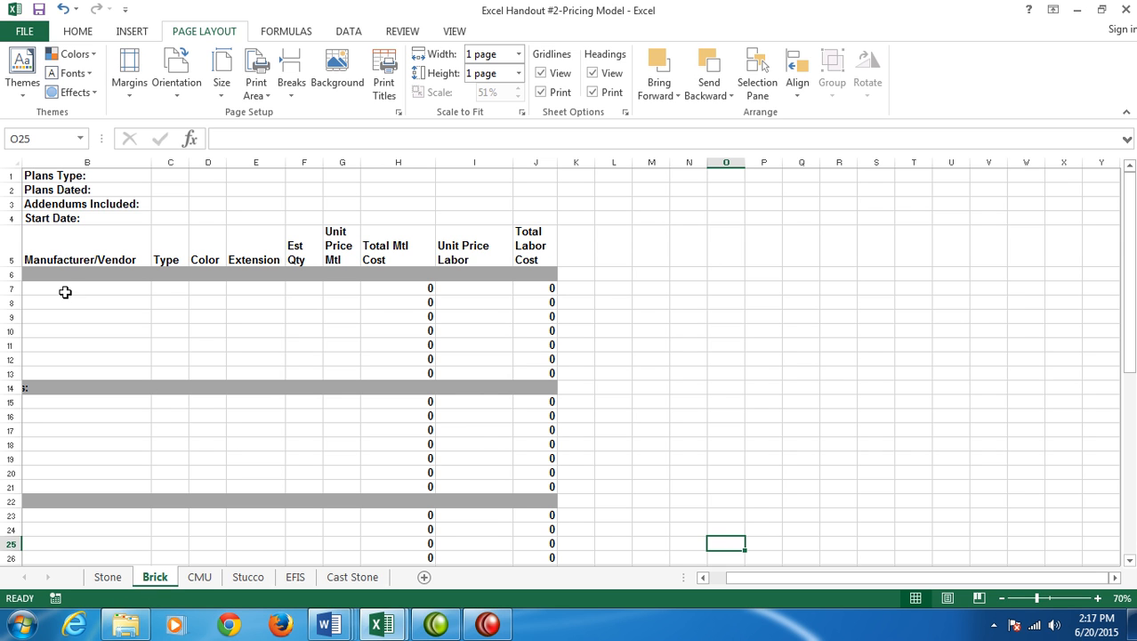
drag(781, 577, 688, 577)
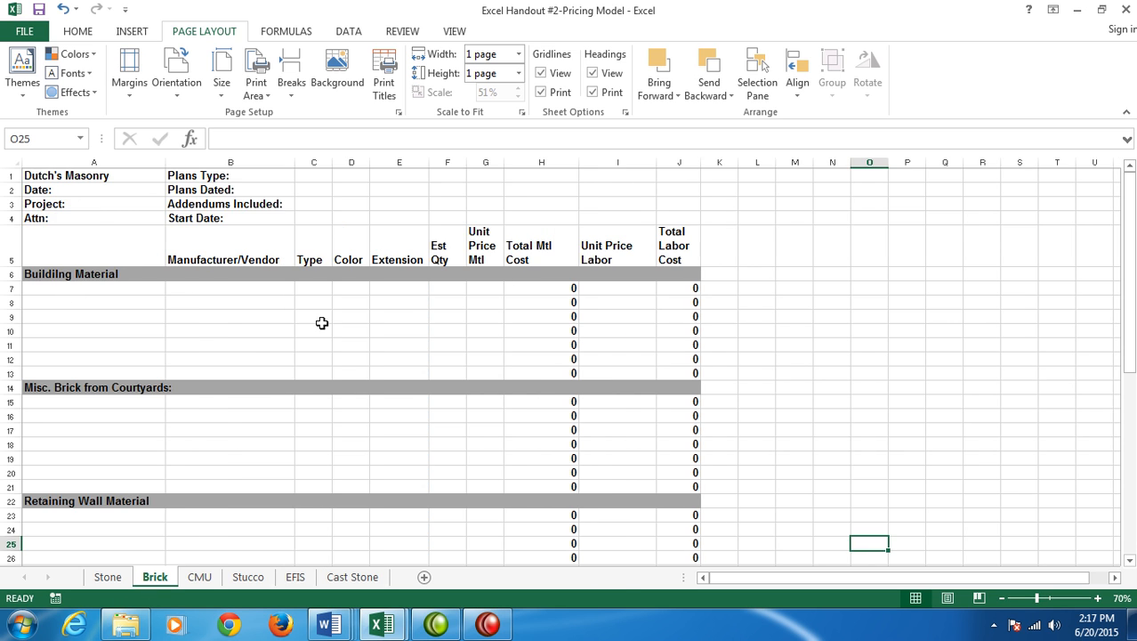
Enter the building material items Field in A7 and Soldier (labor only) in A8 of the Brick sheet.
click(79, 289)
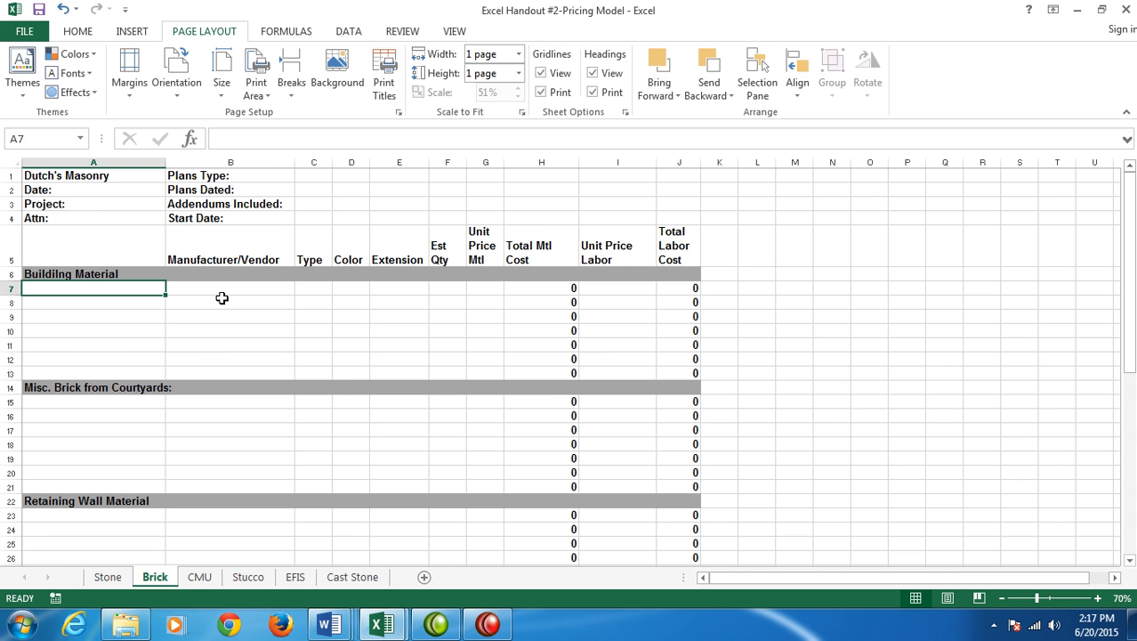
text(Field)
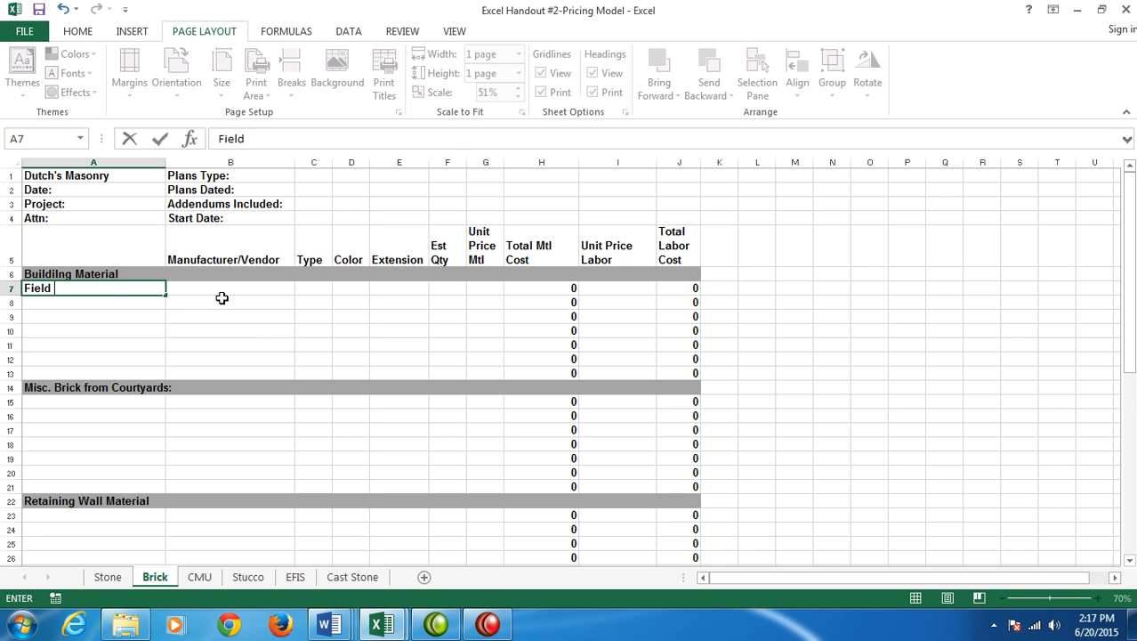
key(Return)
text(Sol)
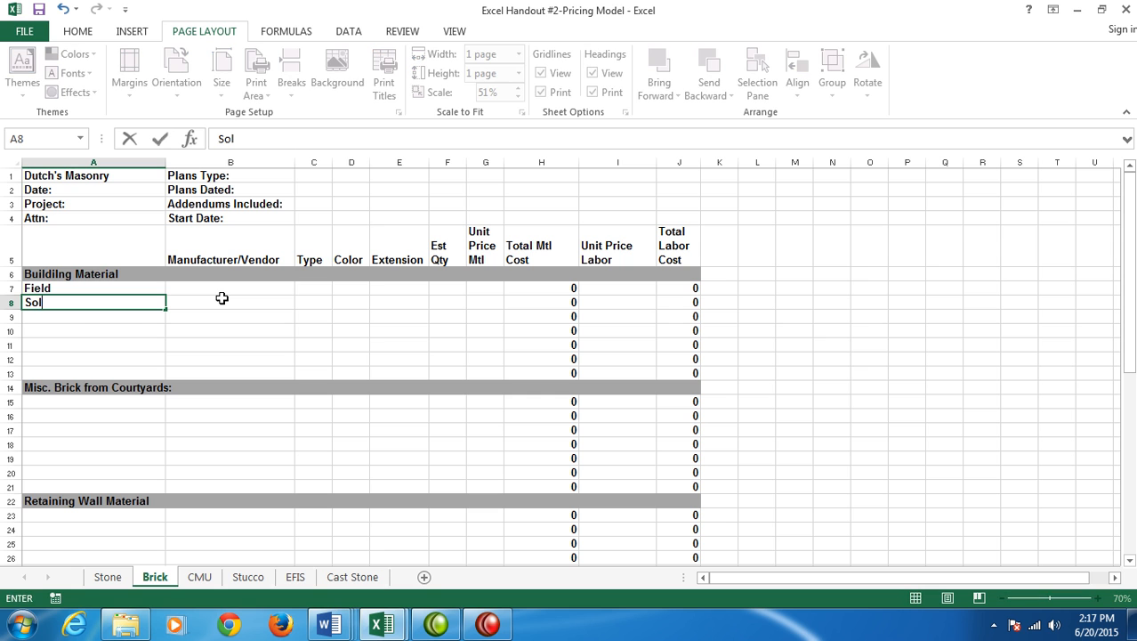
text(dier (labor only))
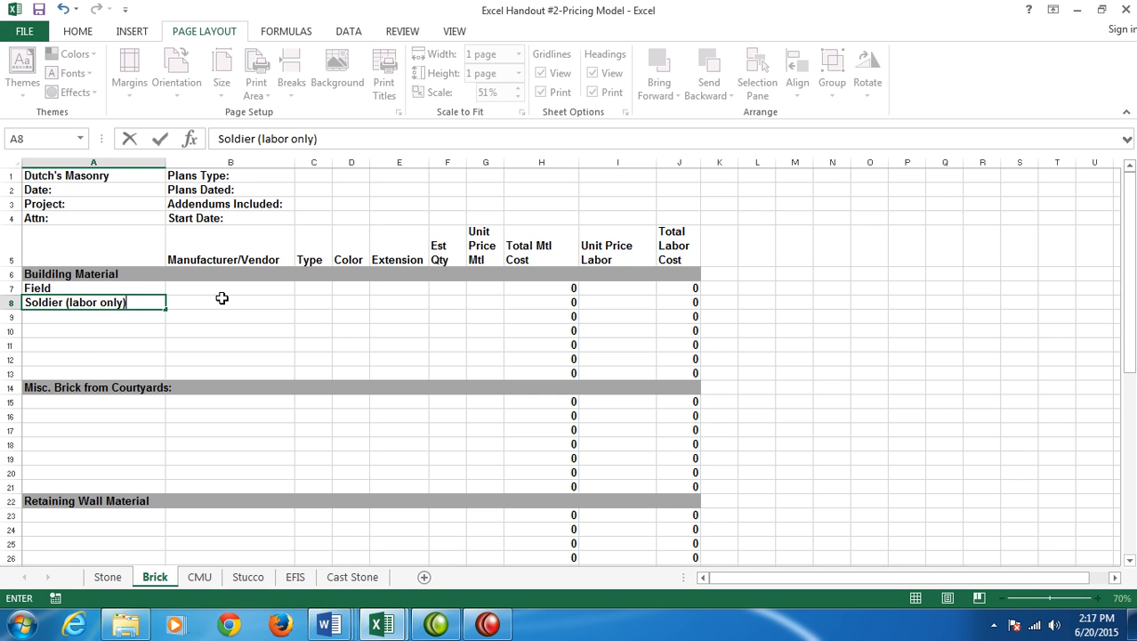
key(Return)
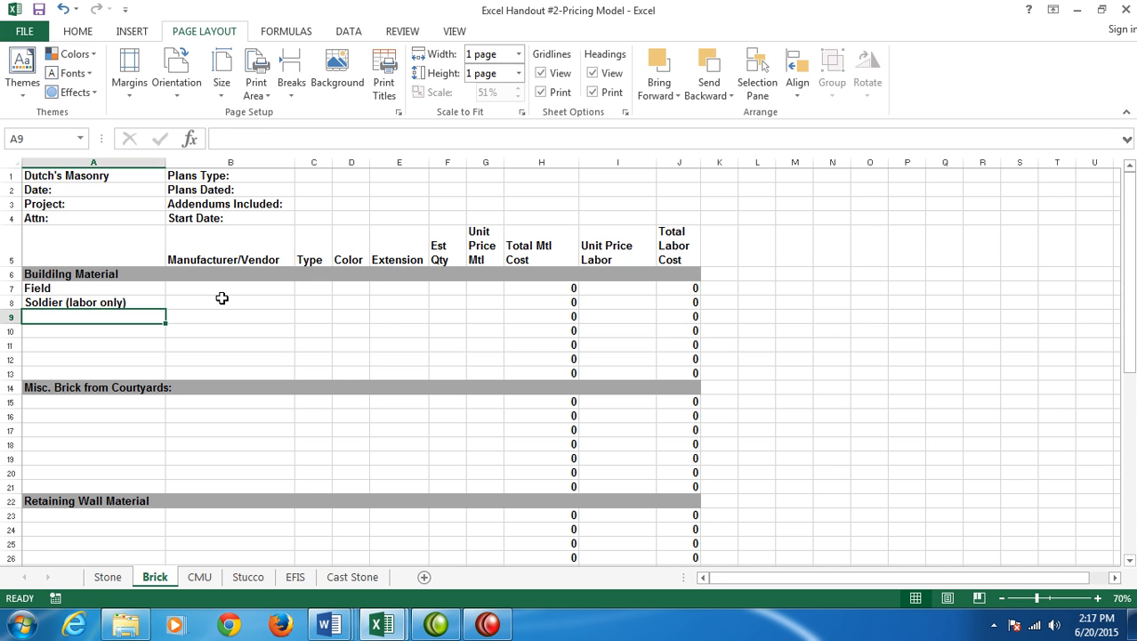
Enter the item Rowlock (labor only) in A9, below the soldier line.
text(Roiwlock)
key(BackSpace)
key(BackSpace)
key(BackSpace)
key(BackSpace)
key(BackSpace)
key(BackSpace)
text(w)
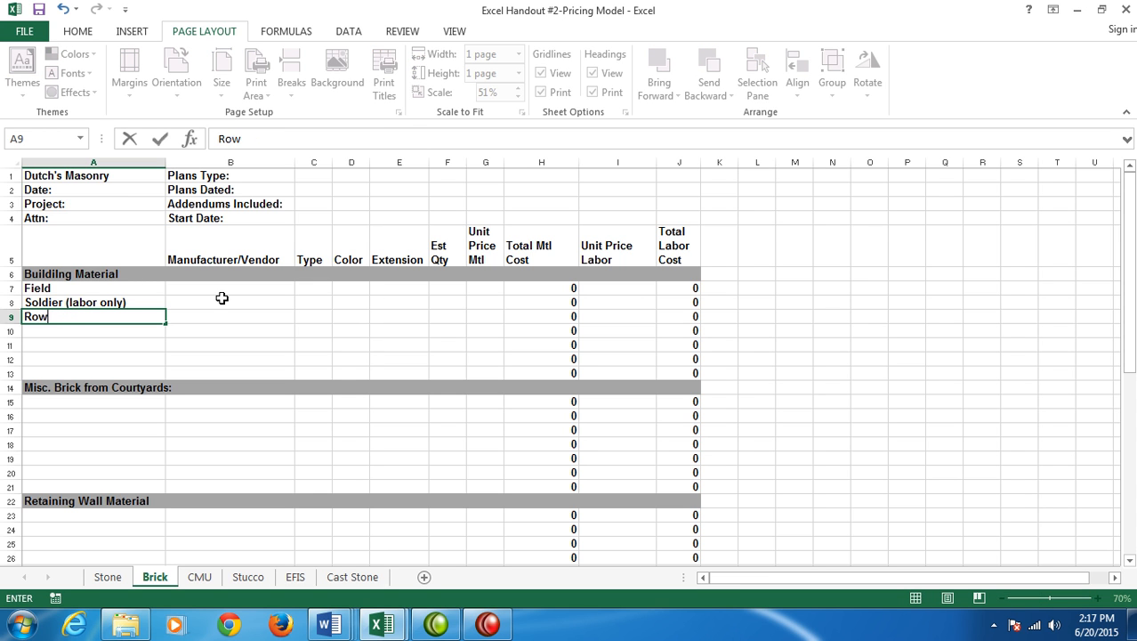
text(lock (lab)
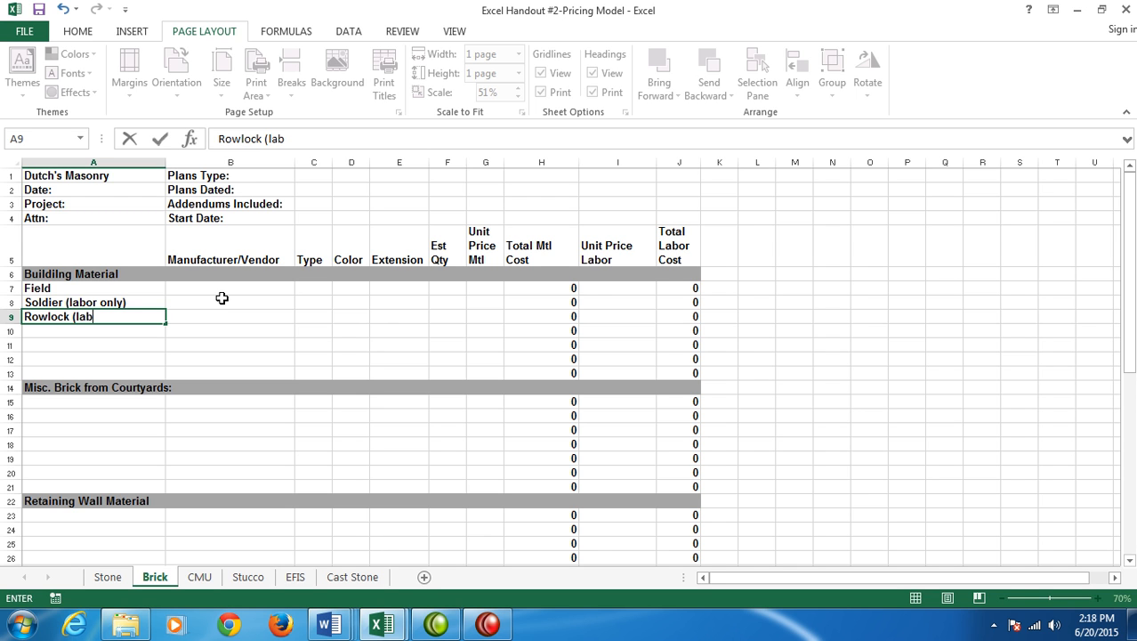
text(or only))
key(Return)
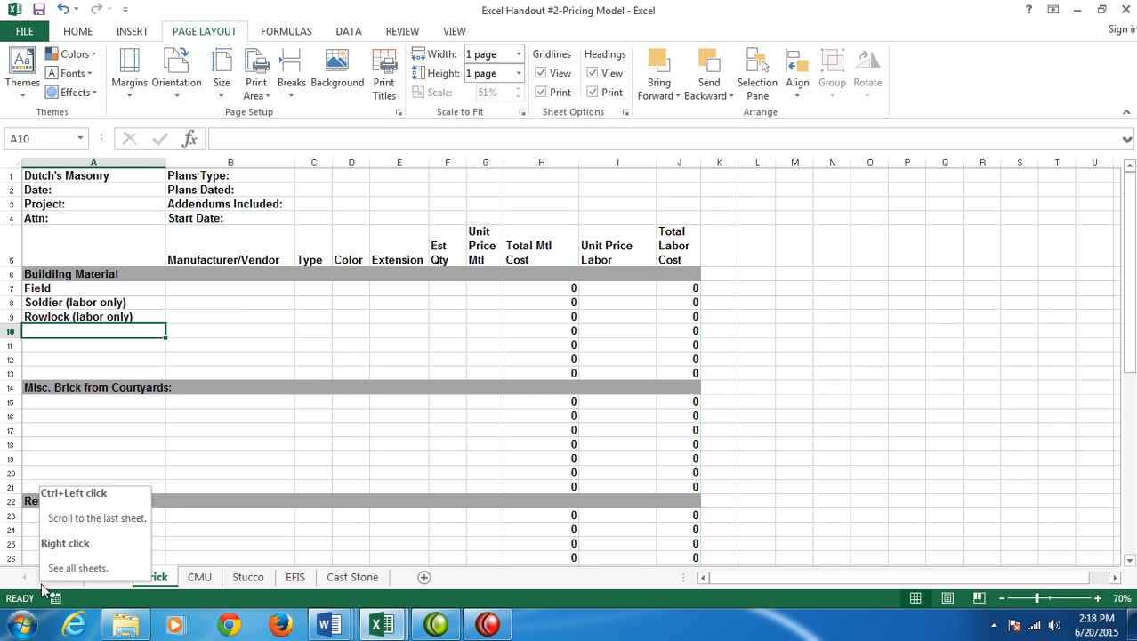
Fill in the Extension column with units for Field in E7 and lf for Soldier and Rowlock in E8 and E9.
click(400, 283)
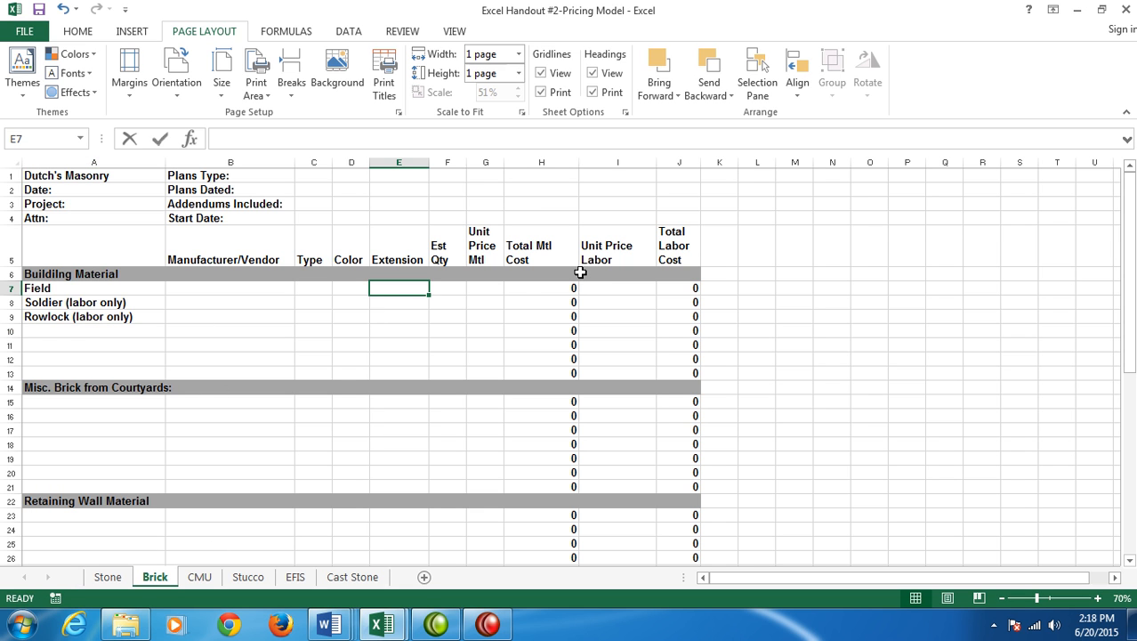
text(units)
key(Return)
text(lf)
key(Return)
text(lf)
key(Return)
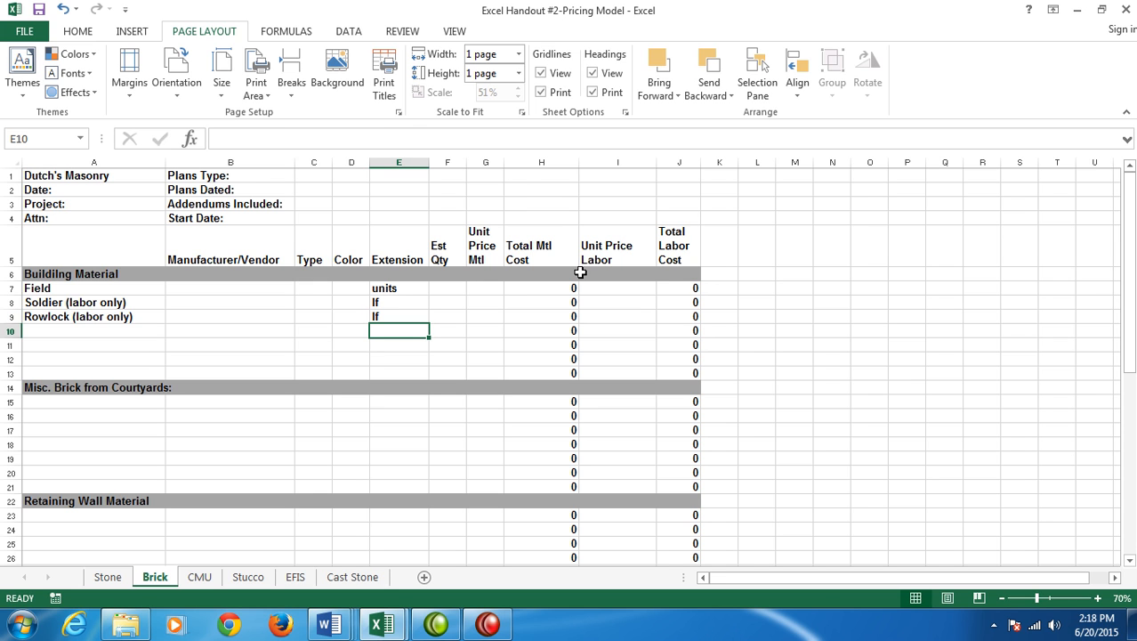
Enter the estimated quantities 43420 for Field, 1415 for Soldier and 558 for Rowlock in F7 through F9.
click(447, 288)
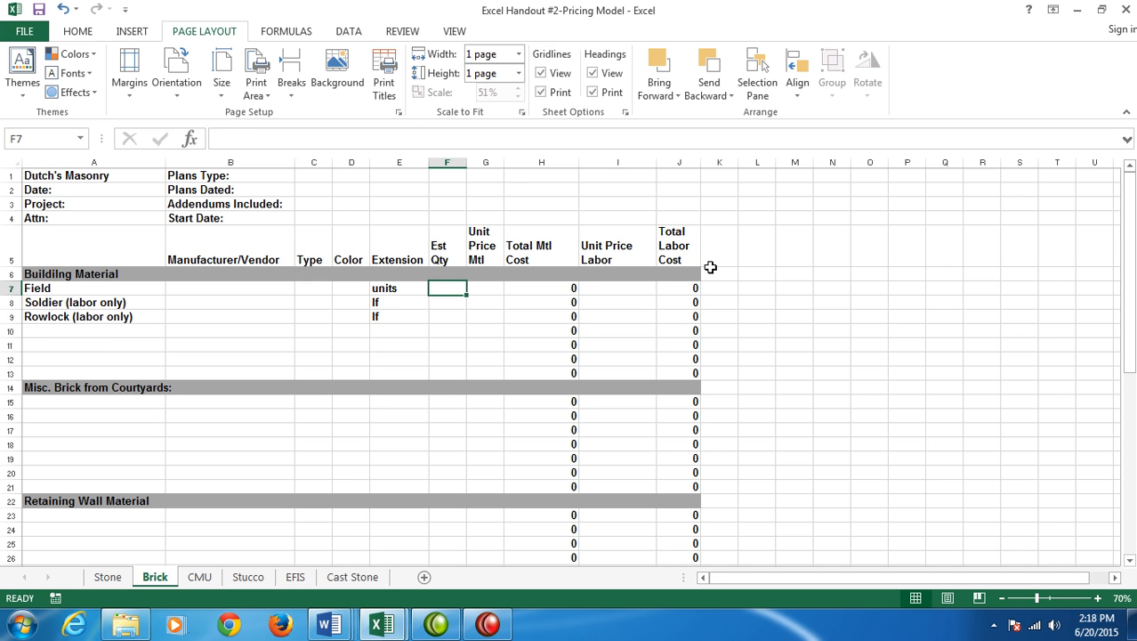
text(43420)
key(Return)
text(1415)
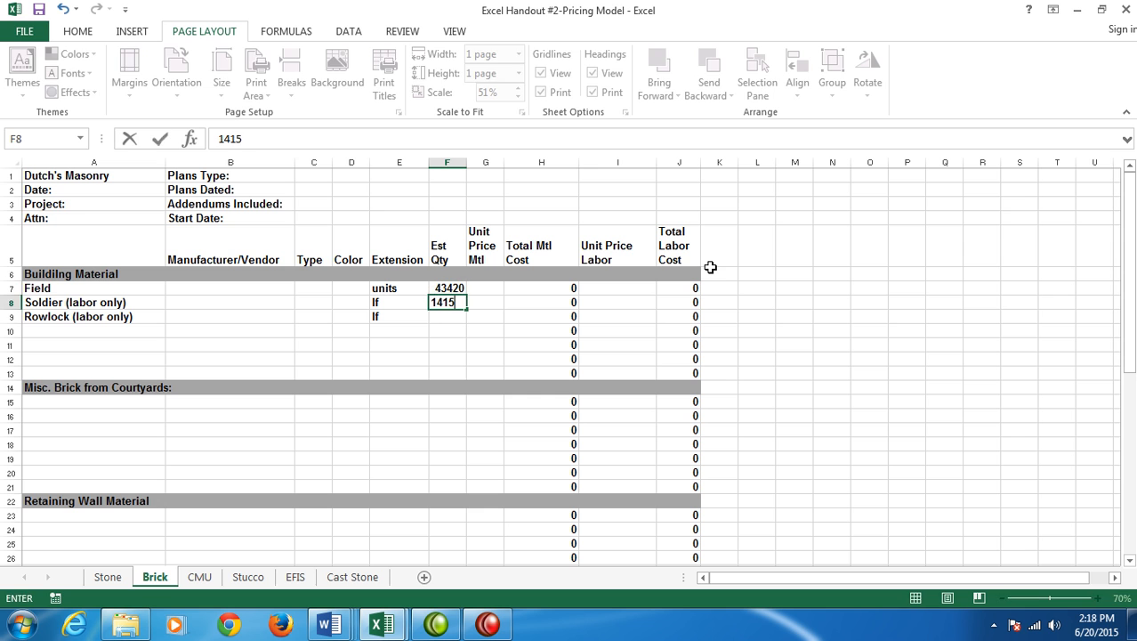
key(Return)
text(558)
key(Return)
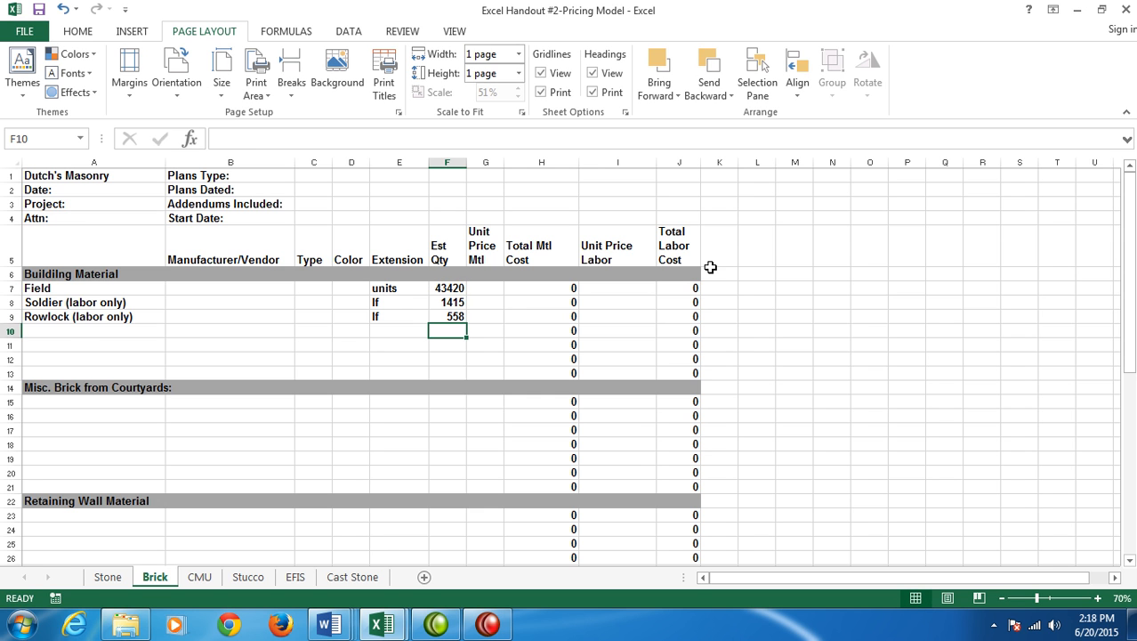
Enter the material unit prices 0.4 in G7 for Field, 0.07 in G10 and 1.3 in G11.
click(489, 290)
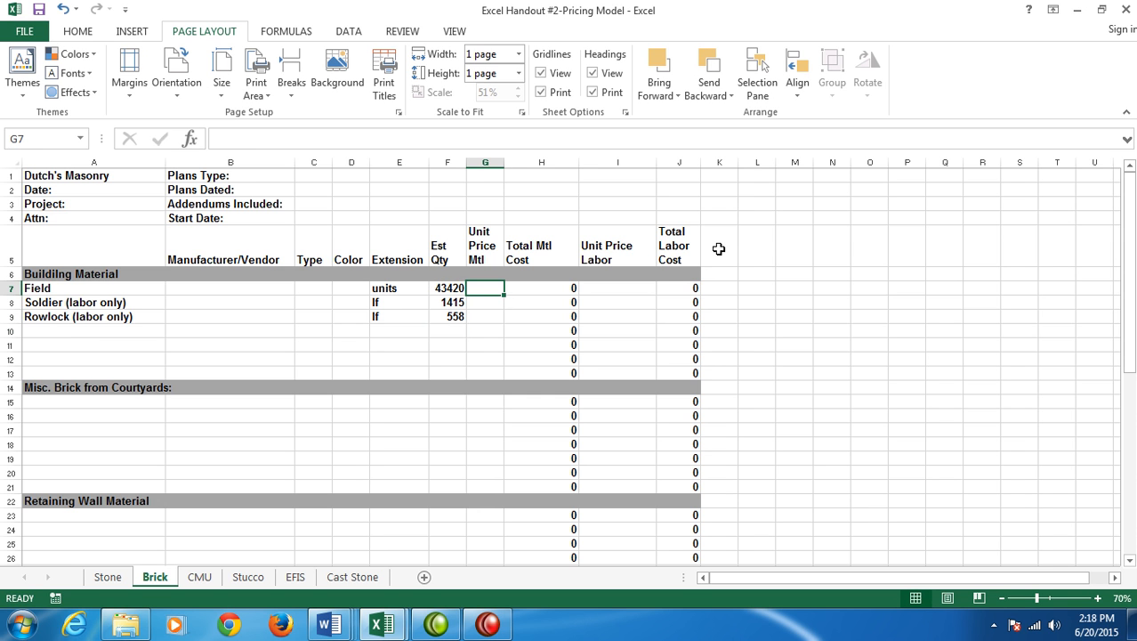
text(.4)
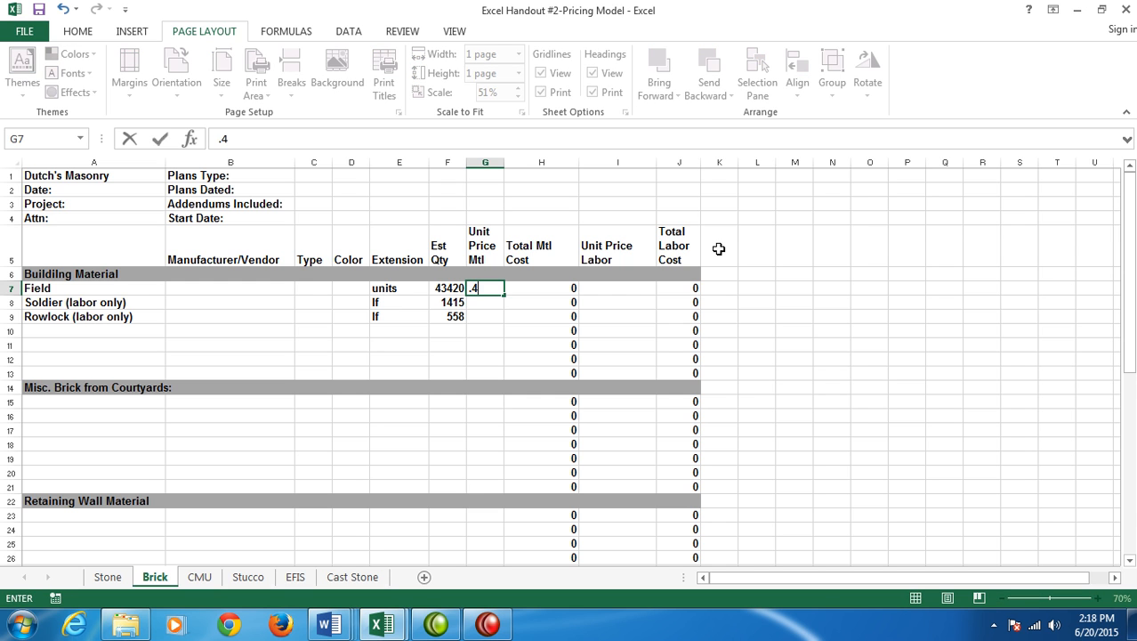
key(Return)
key(Down)
key(Down)
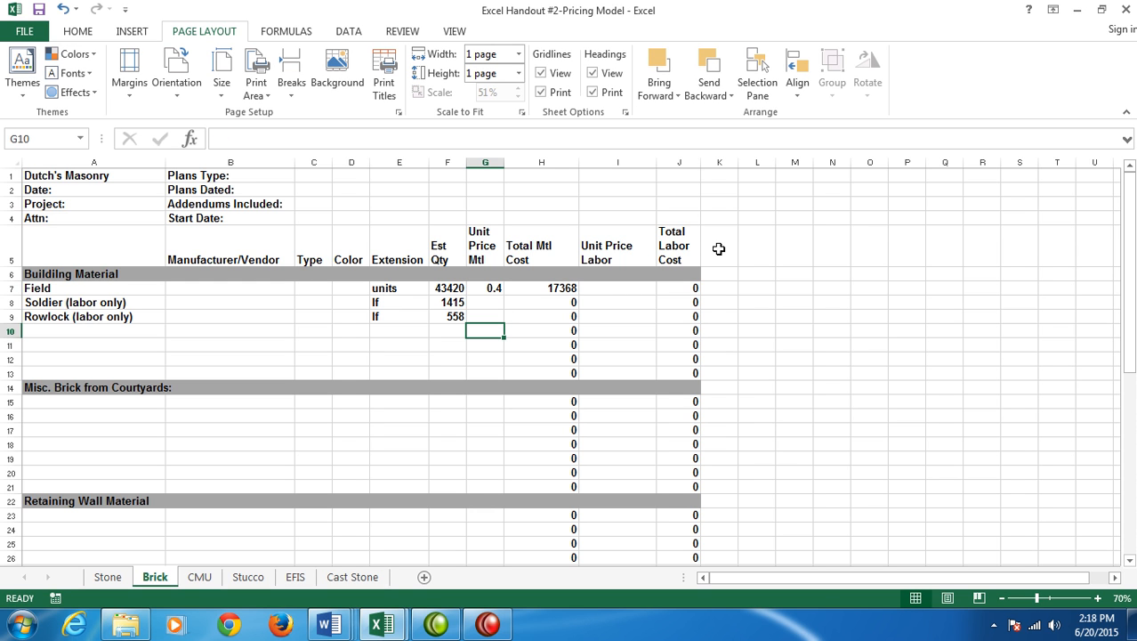
text(.07)
key(Return)
text(1.3)
key(Return)
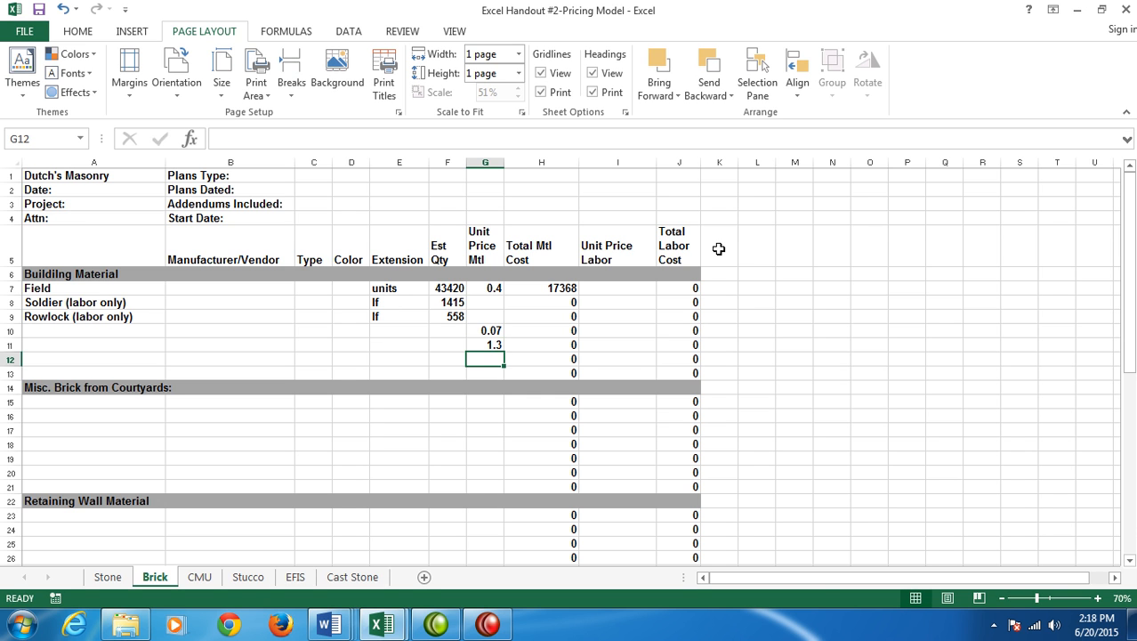
Enter the labor unit prices 1.55 for Field in I7 and 3 for Soldier and Rowlock in I8 and I9.
click(610, 289)
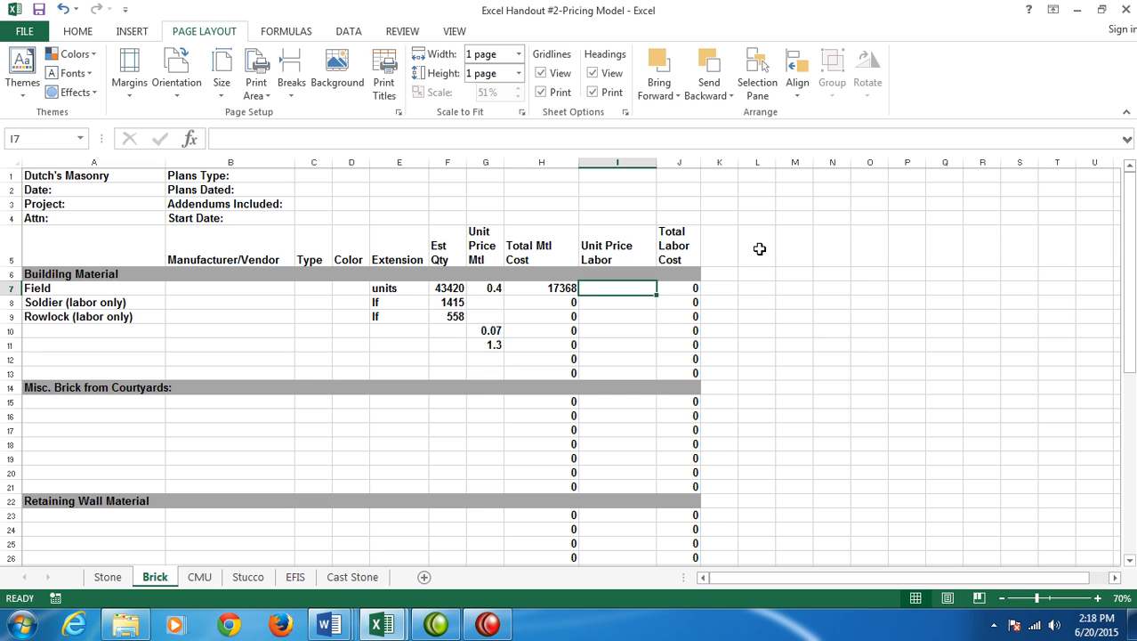
text(1.55)
key(Return)
text(3)
key(Return)
text(3)
key(Return)
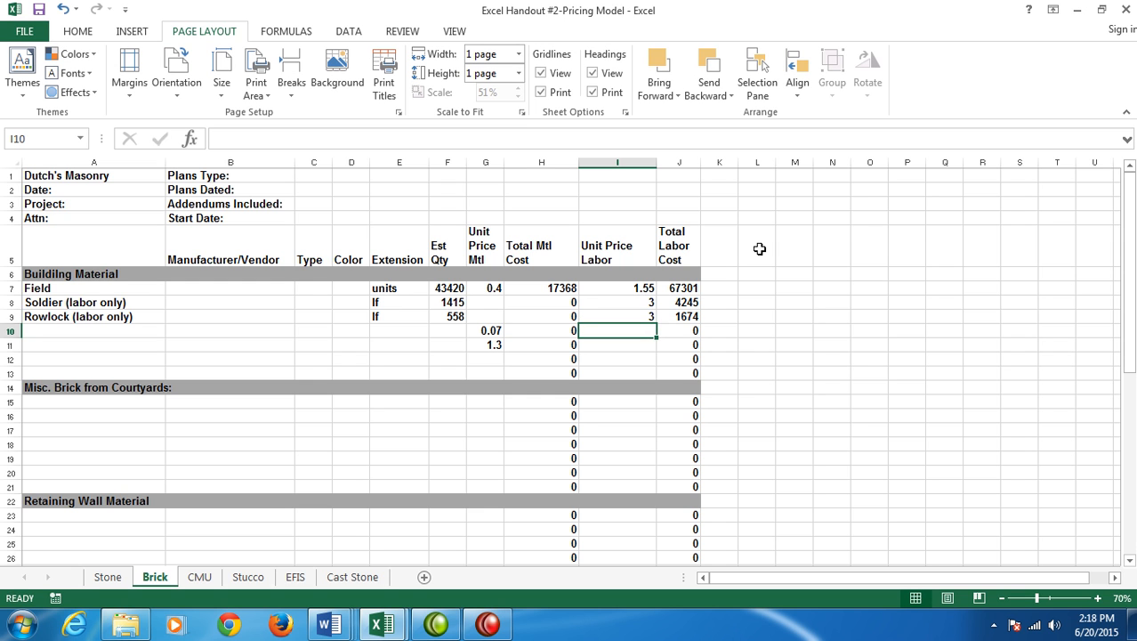
Enter labor unit prices of 3 in I15 and 1 in I16 under Misc. Brick from Courtyards.
key(Return)
key(Down)
key(Down)
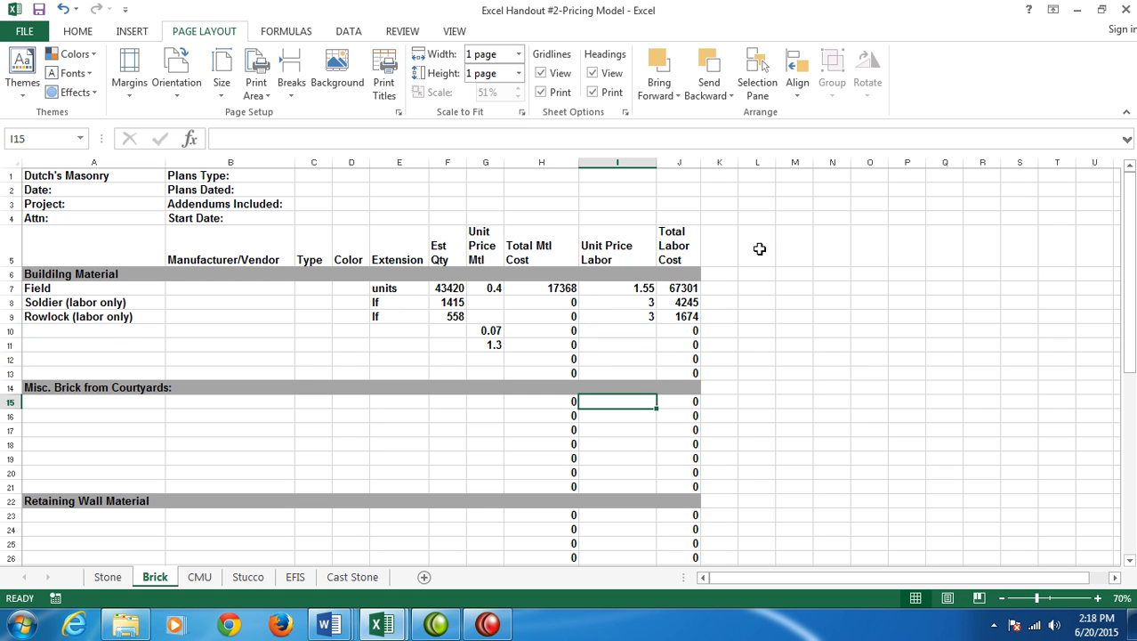
text(3)
key(Return)
text(1)
key(Return)
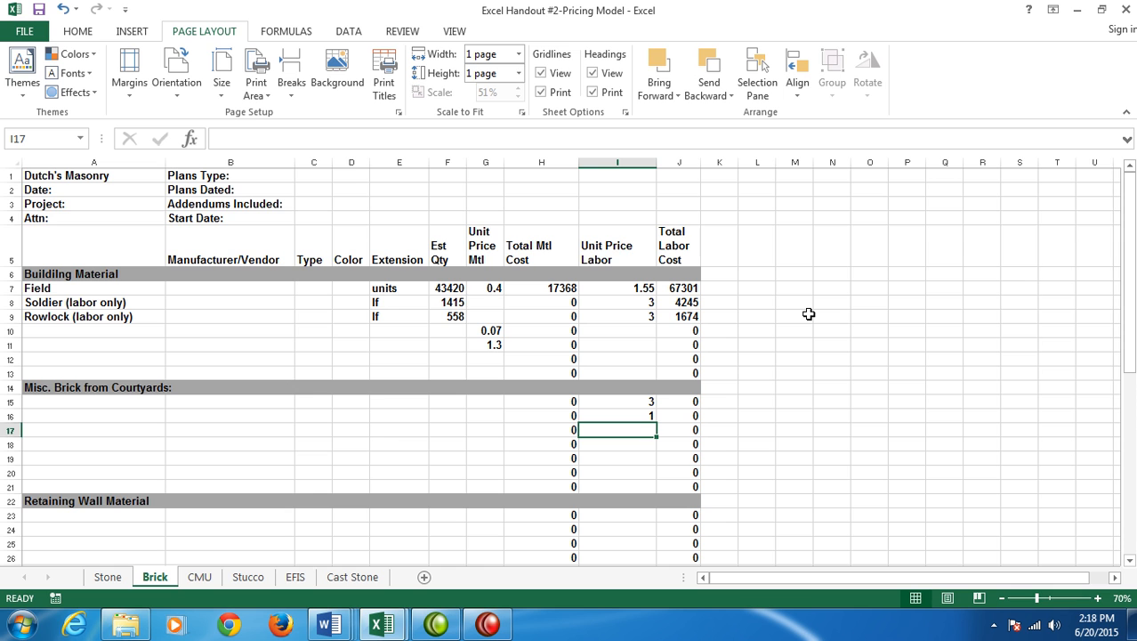
Enter 0 for Supervision (Sub Lead) in I37 and 0.037 for the WHS Management Fee in I38.
scroll(801, 347, down, 8)
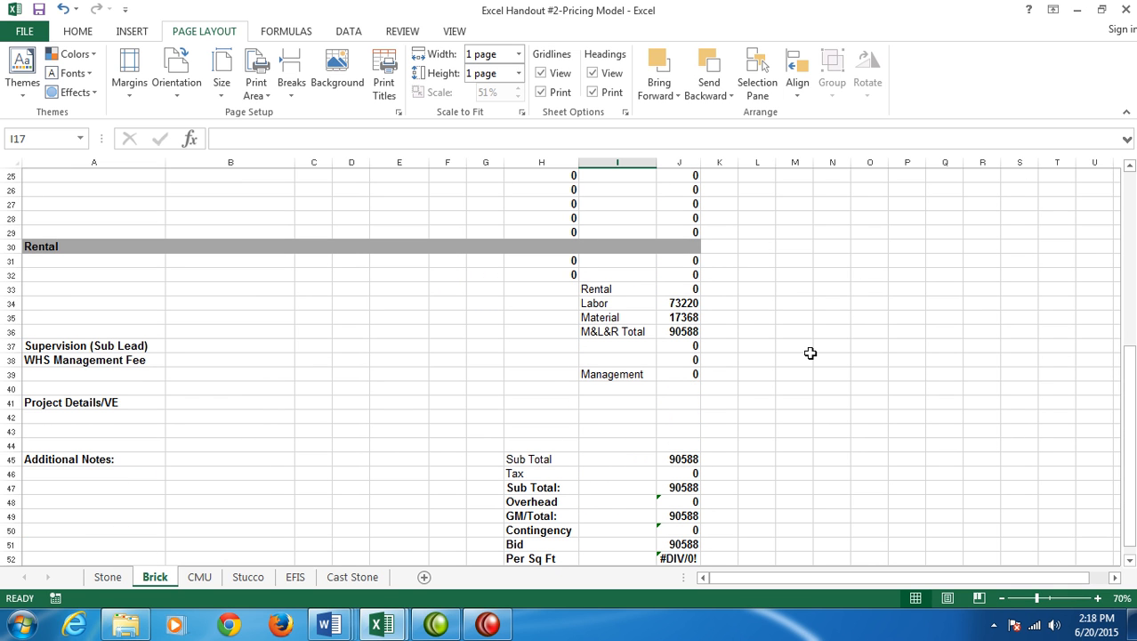
click(589, 347)
text(0)
key(Return)
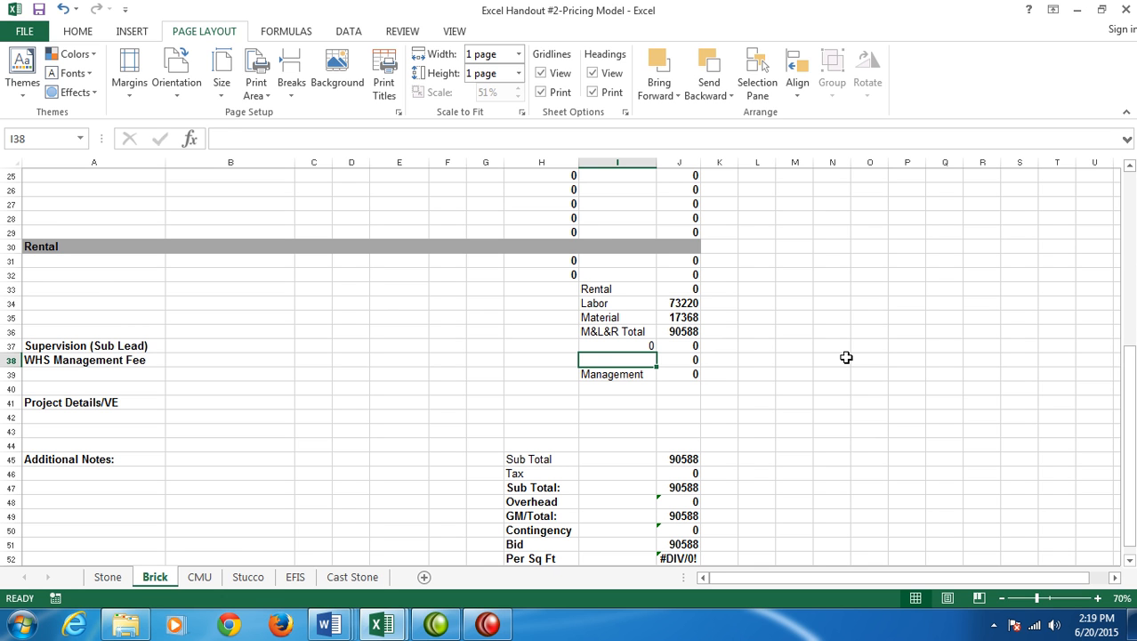
text(.037)
key(Return)
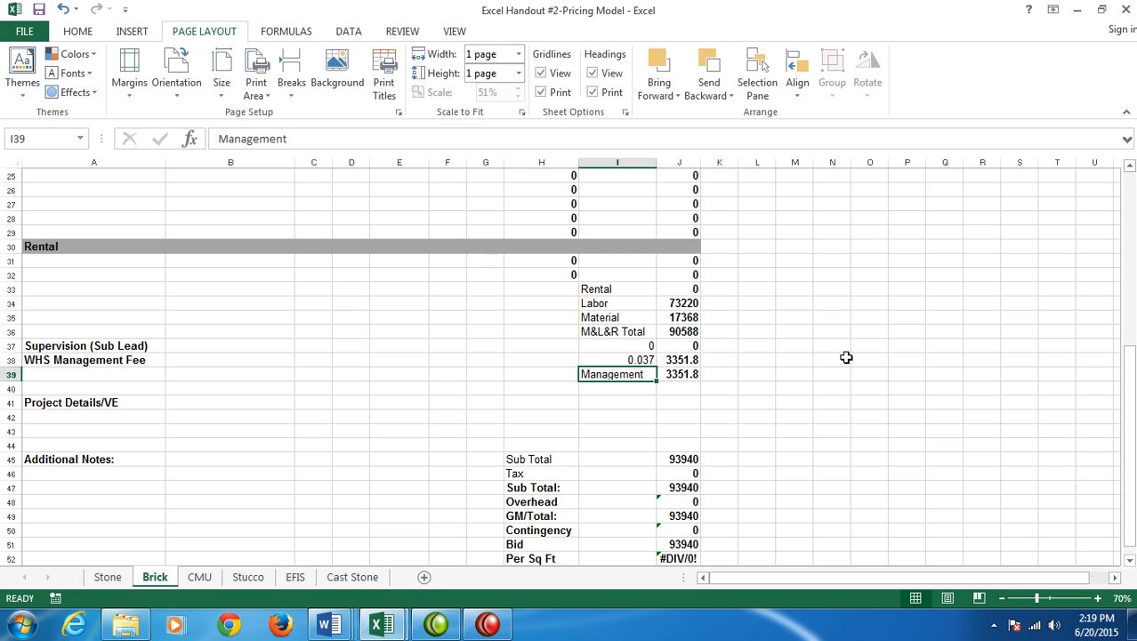
Format the WHS Management Fee rate in I38 to display no decimal places.
key(Up)
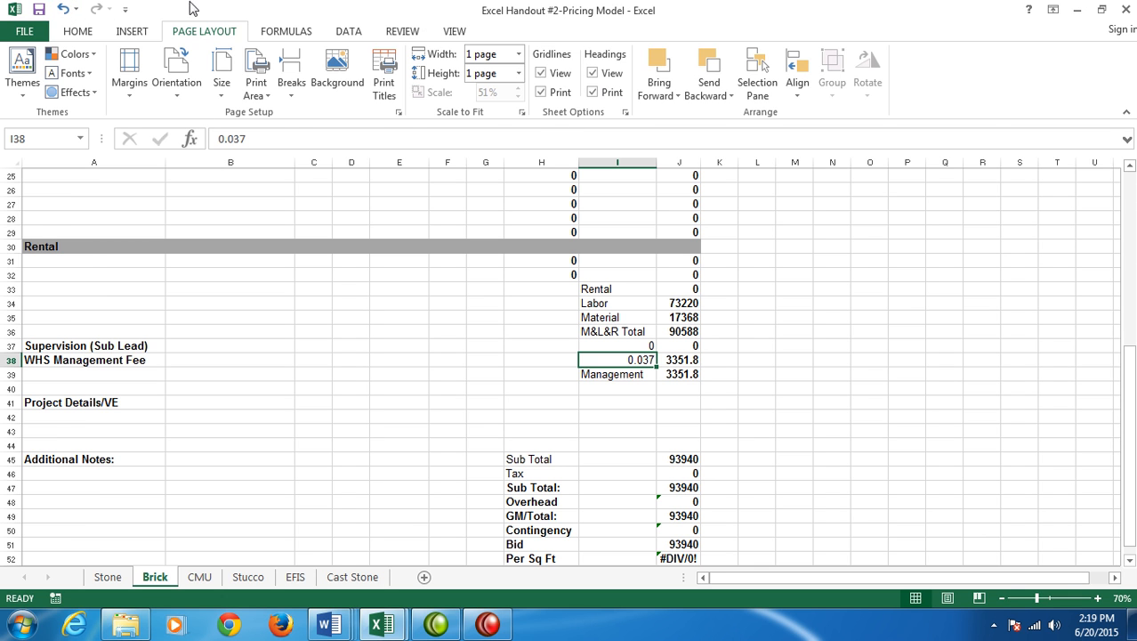
click(82, 31)
click(628, 87)
click(628, 87)
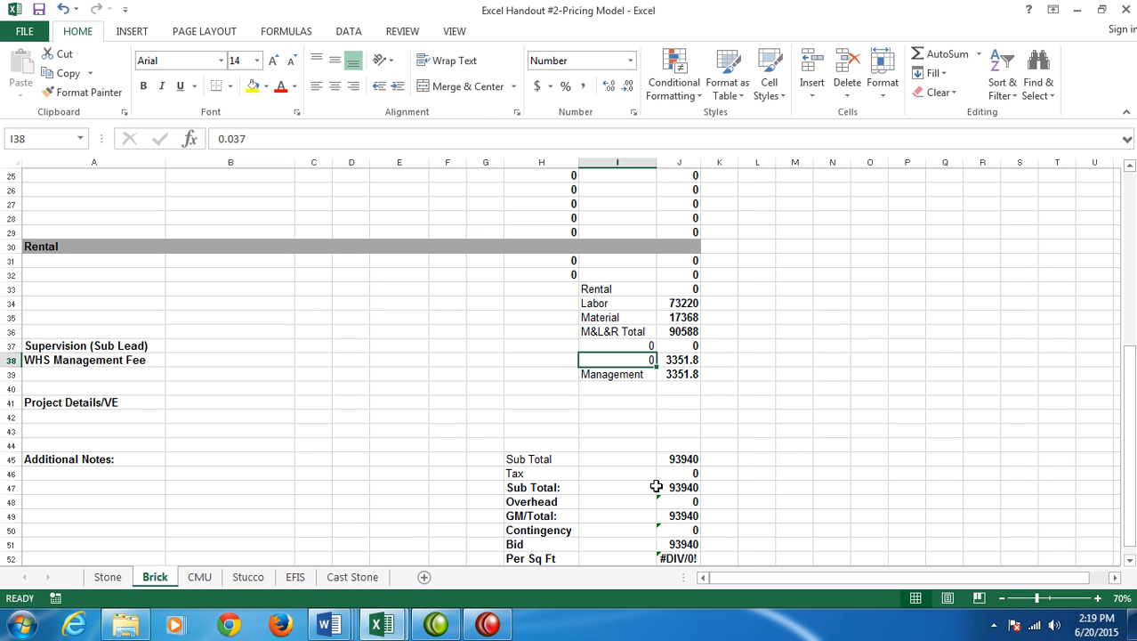
Enter a tax rate of 0.08 in I46 and format it to display no decimal places.
click(616, 475)
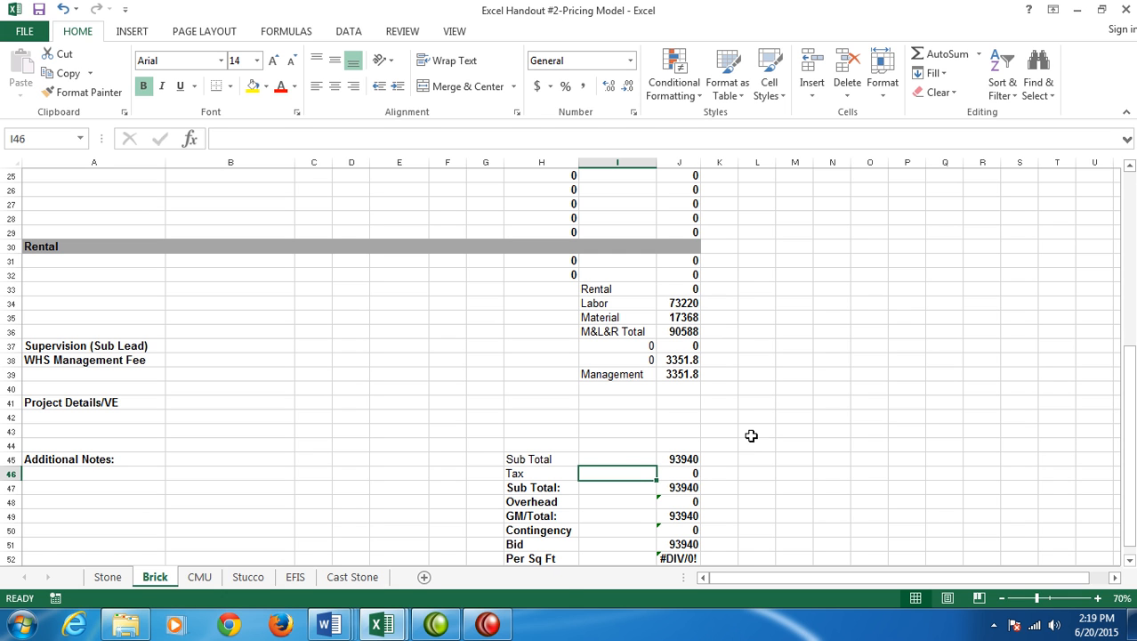
drag(617, 471, 623, 559)
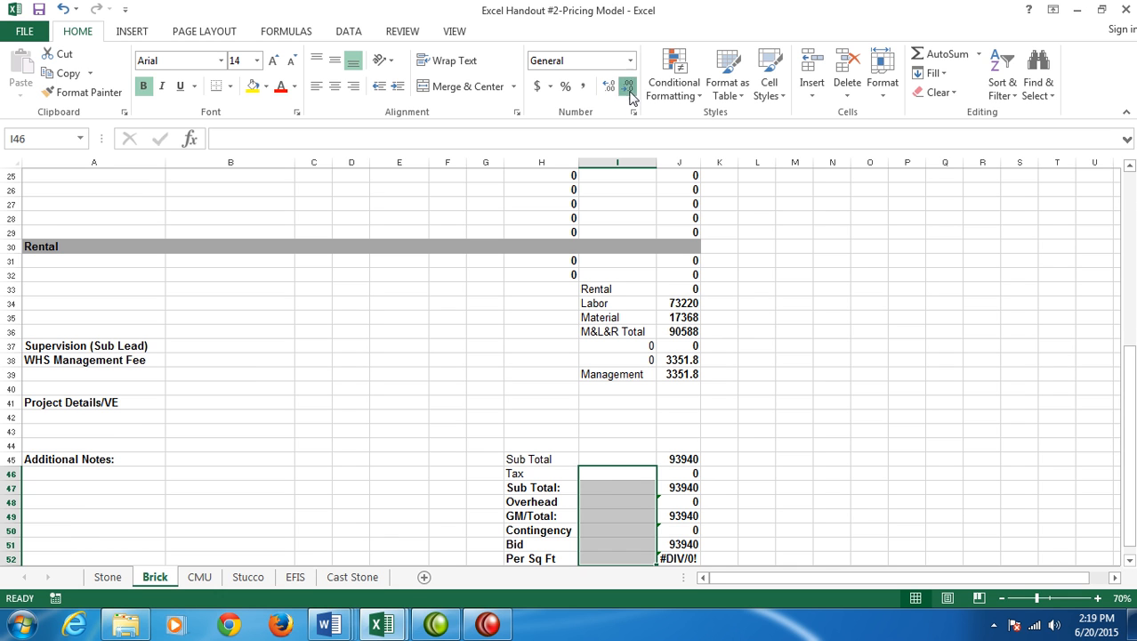
click(609, 471)
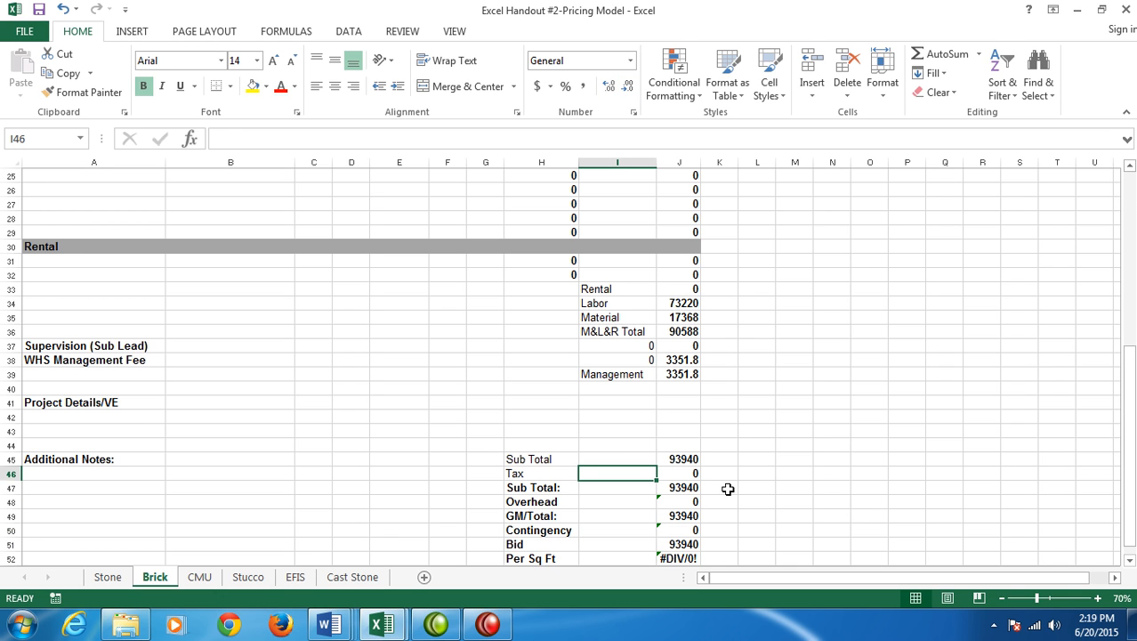
text(0.08)
key(Return)
key(Up)
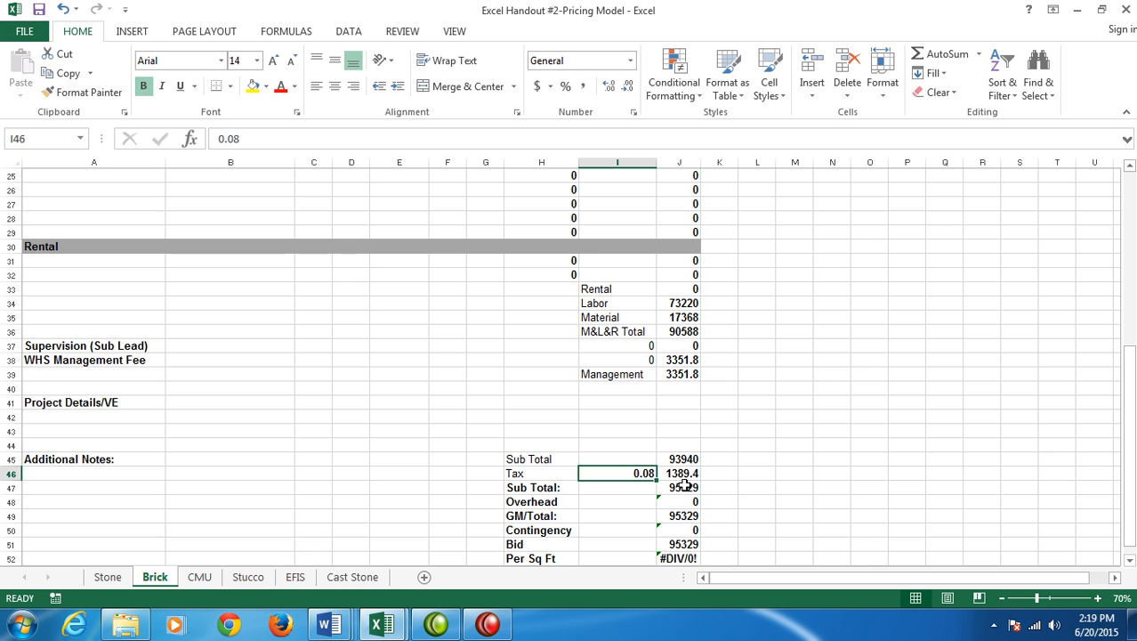
click(611, 86)
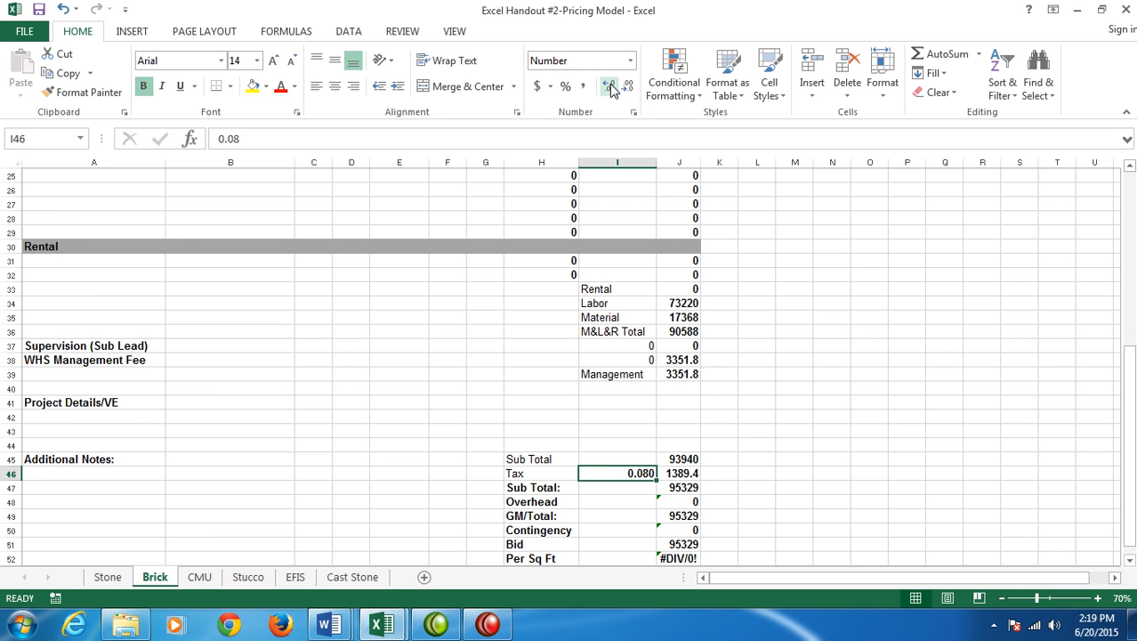
click(629, 86)
click(628, 86)
click(628, 87)
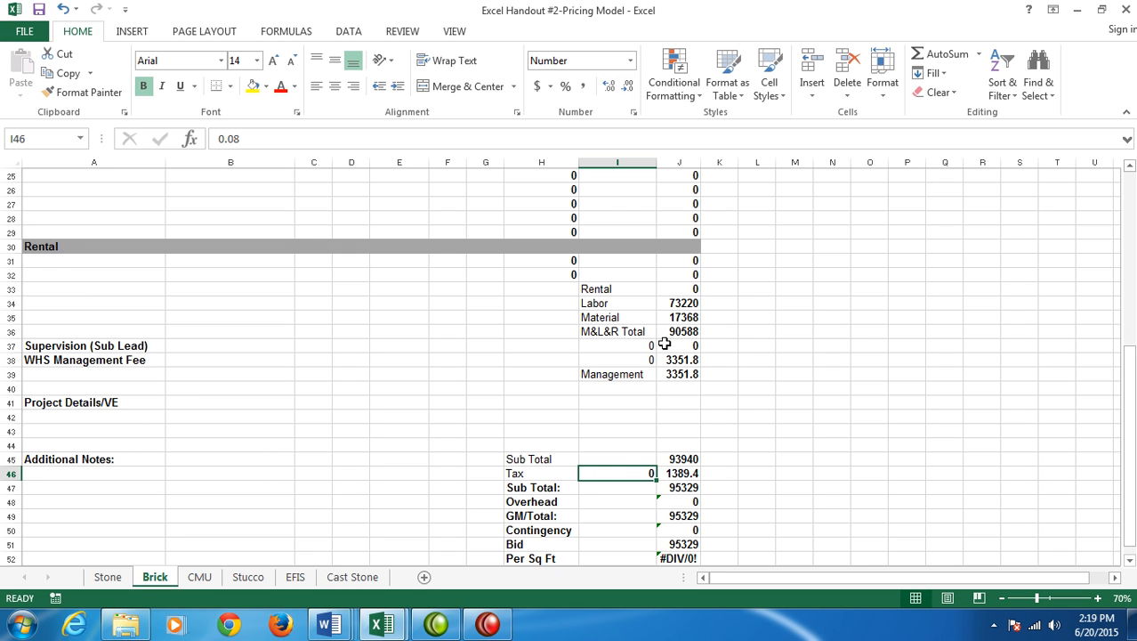
Enter an overhead rate of 0.17 in I48 and format it to display no decimal places.
click(628, 503)
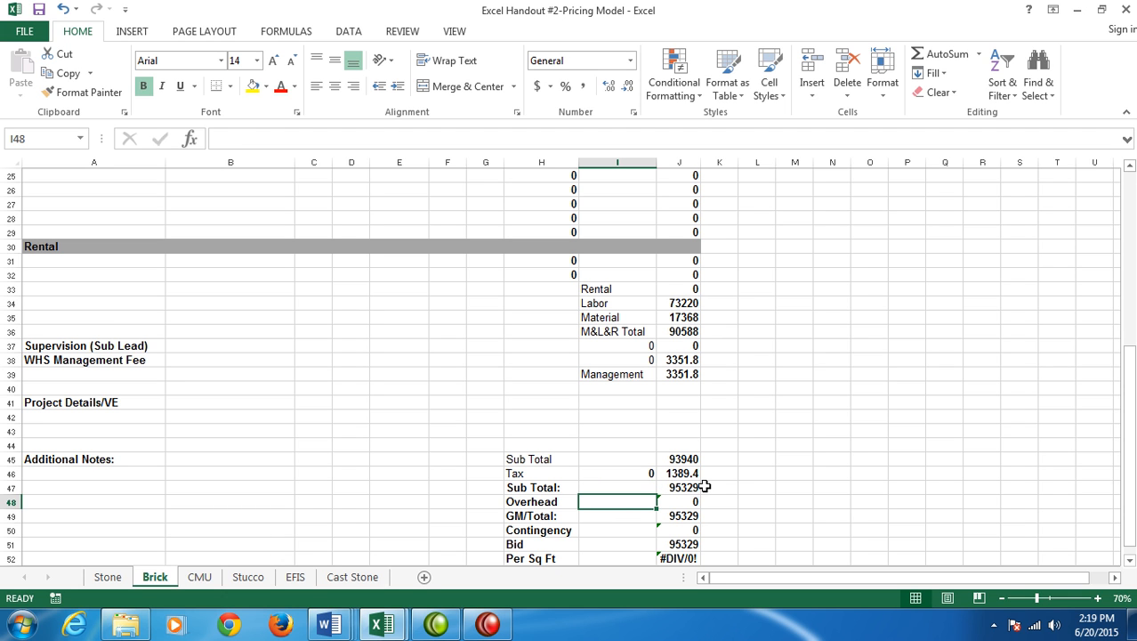
text(0.17)
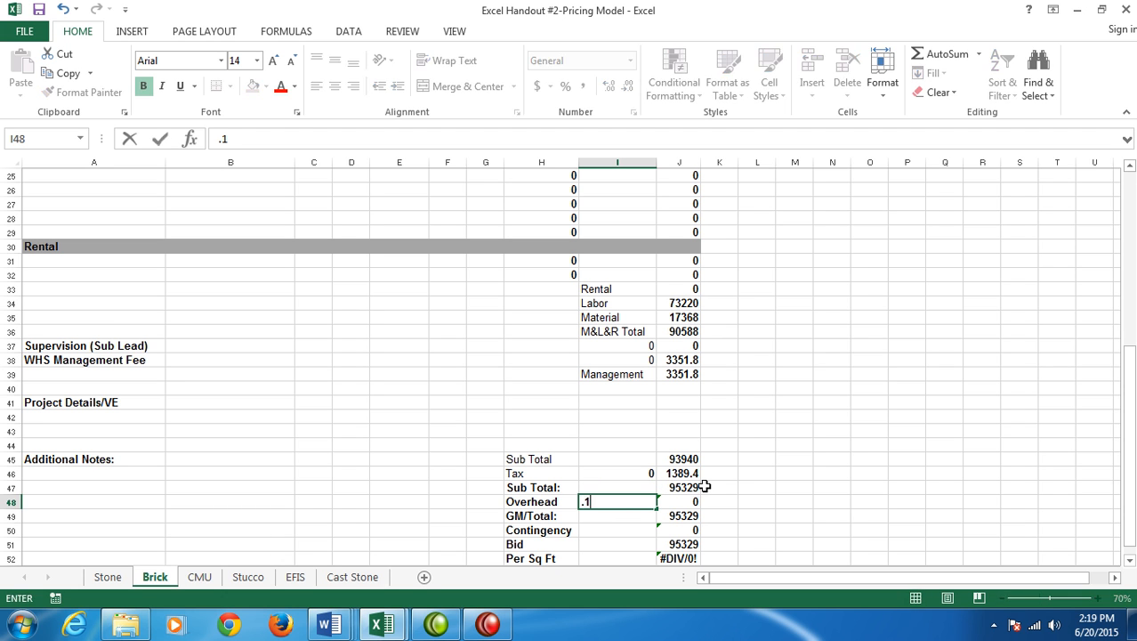
key(Return)
click(627, 501)
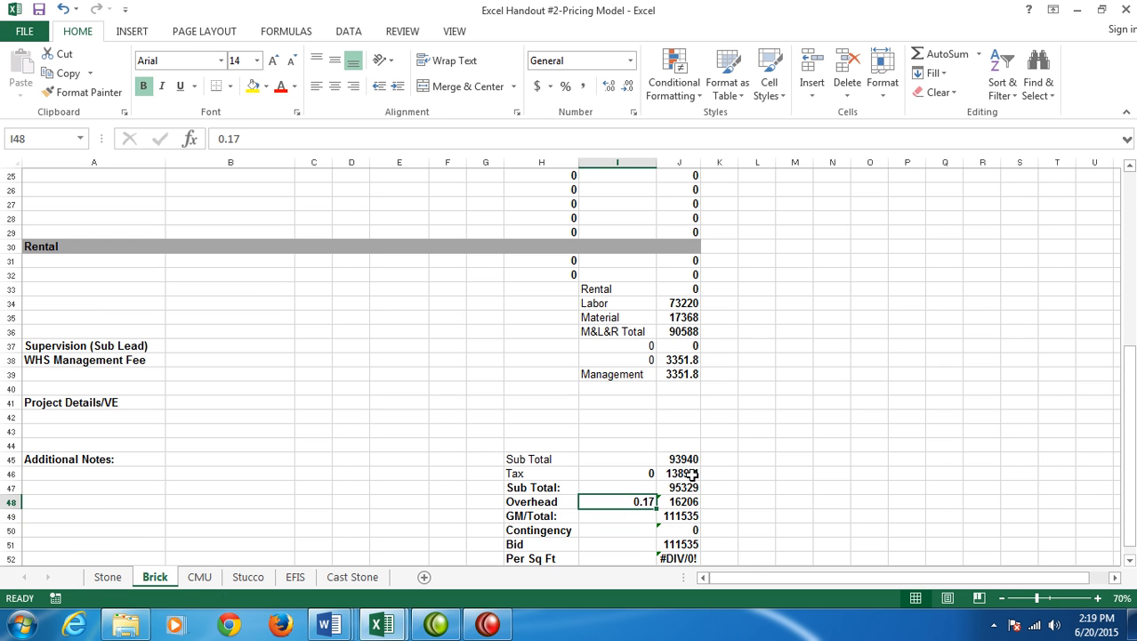
click(612, 91)
click(674, 82)
click(629, 87)
click(630, 87)
click(633, 88)
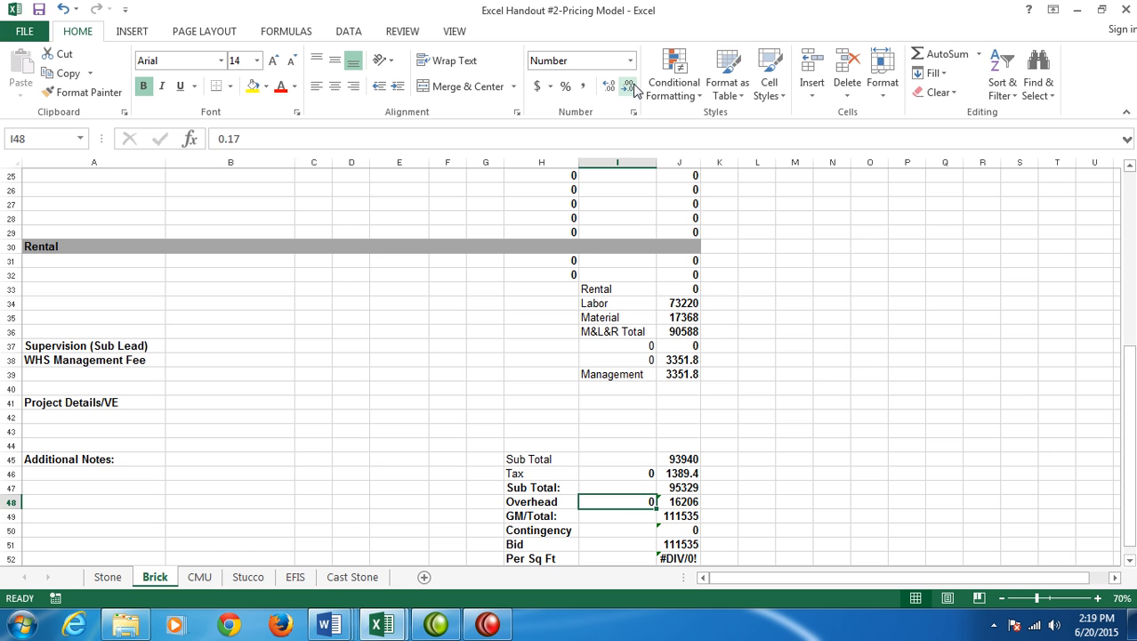
click(795, 401)
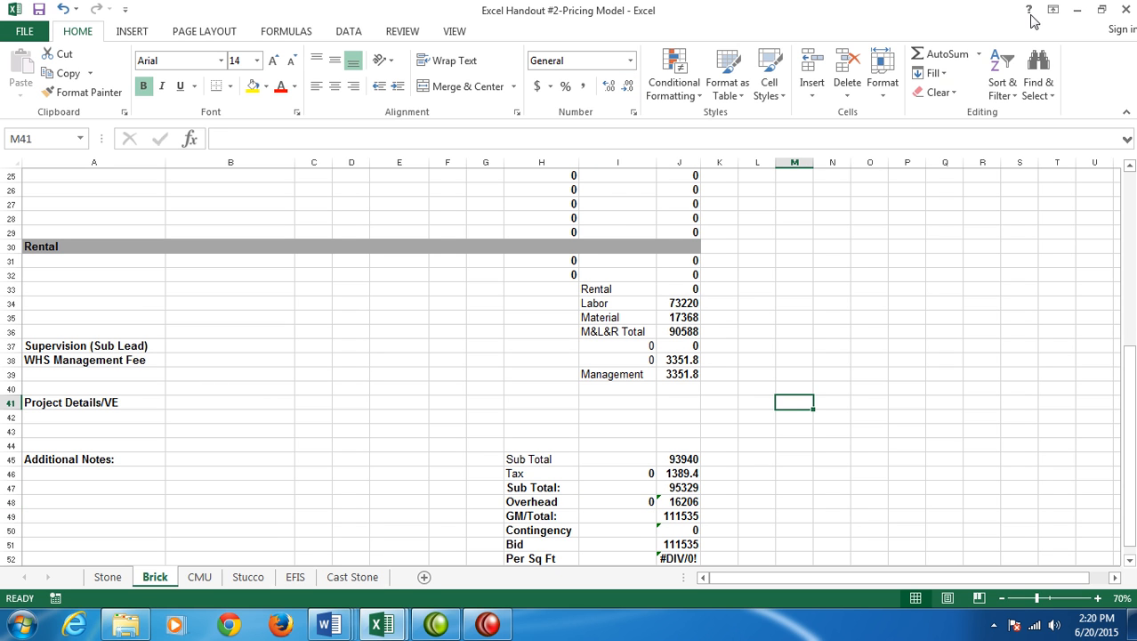
Switch to the Excel Handout #3-Pricing Model 2 workbook and select cell I3 above the Brick sheet's Unit Price Labor column.
click(381, 624)
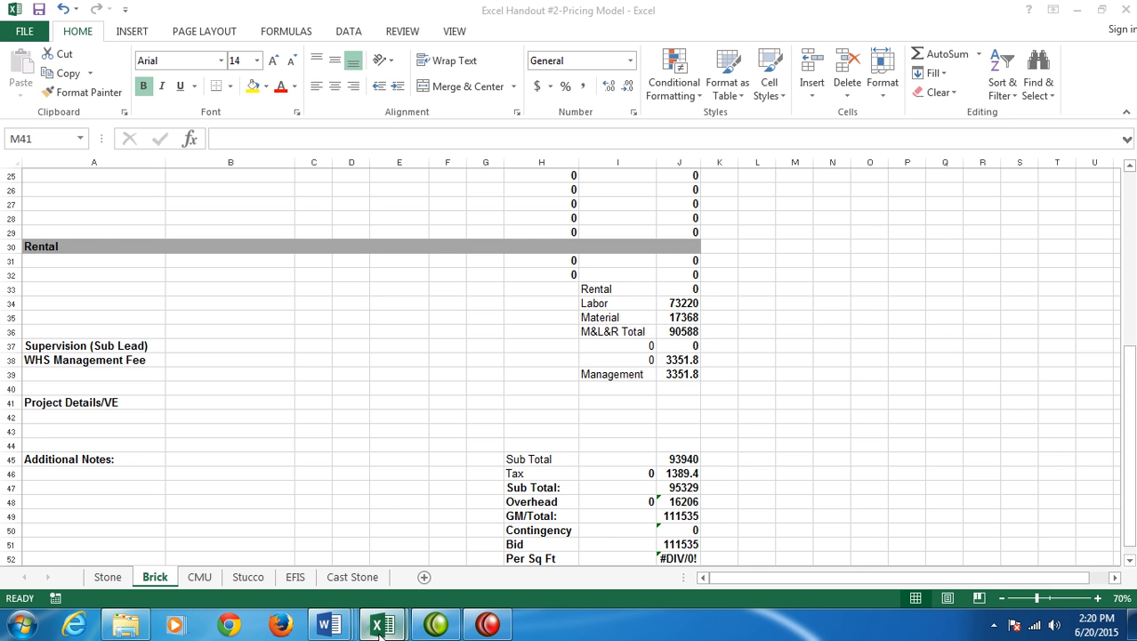
click(294, 534)
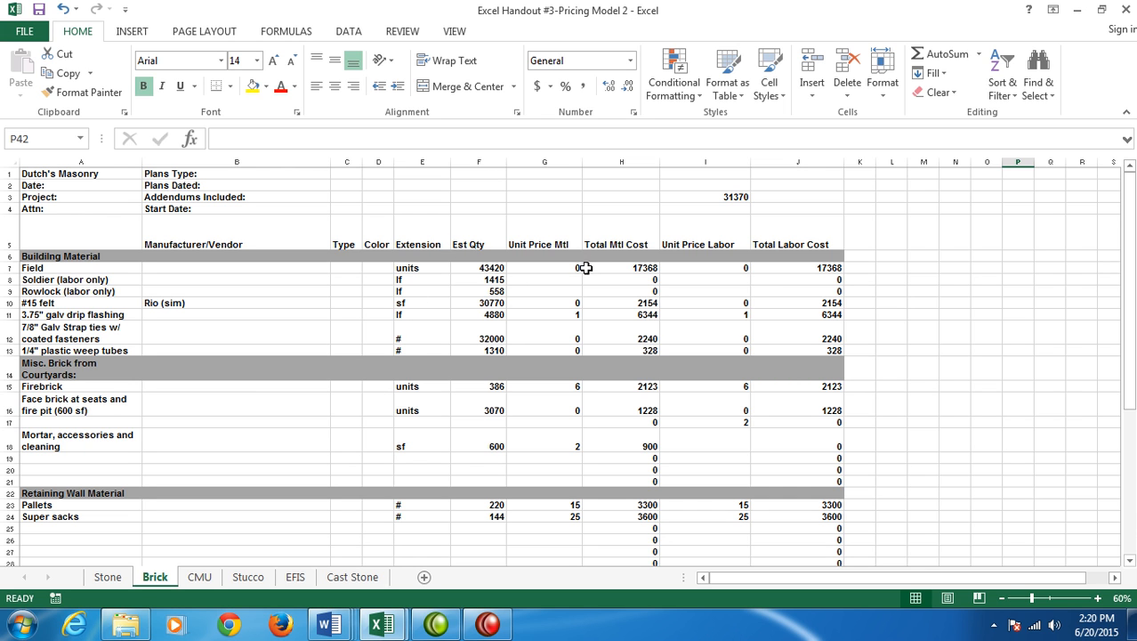
click(730, 196)
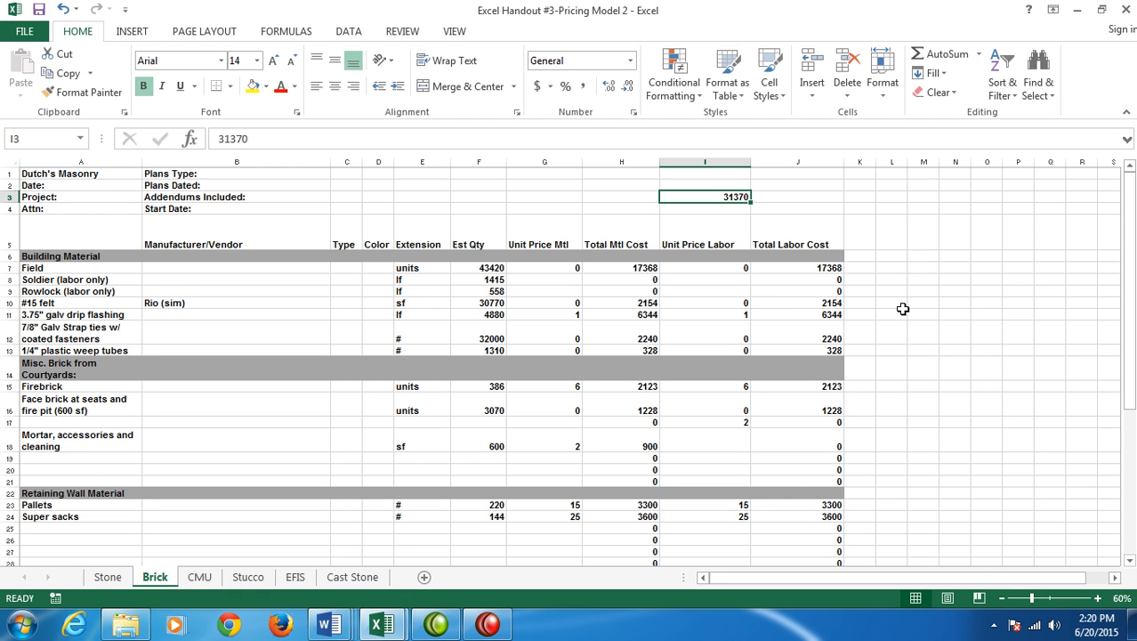
On the CMU sheet, copy the Total Mtl Cost formula from H21 down into the shaded cell H22.
click(200, 577)
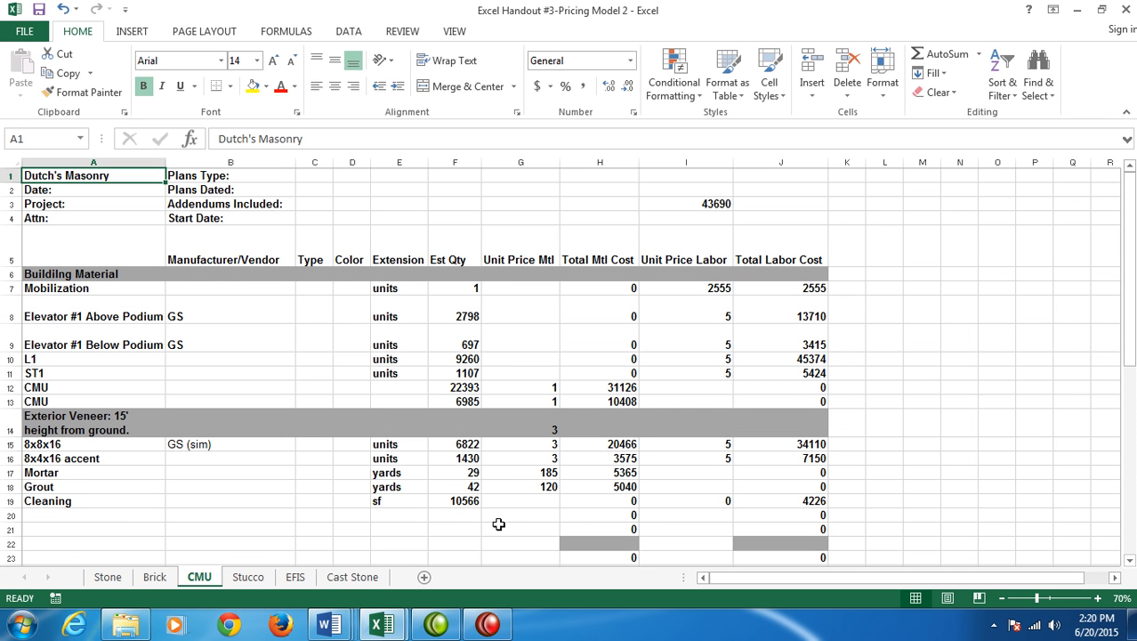
scroll(500, 521, down, 2)
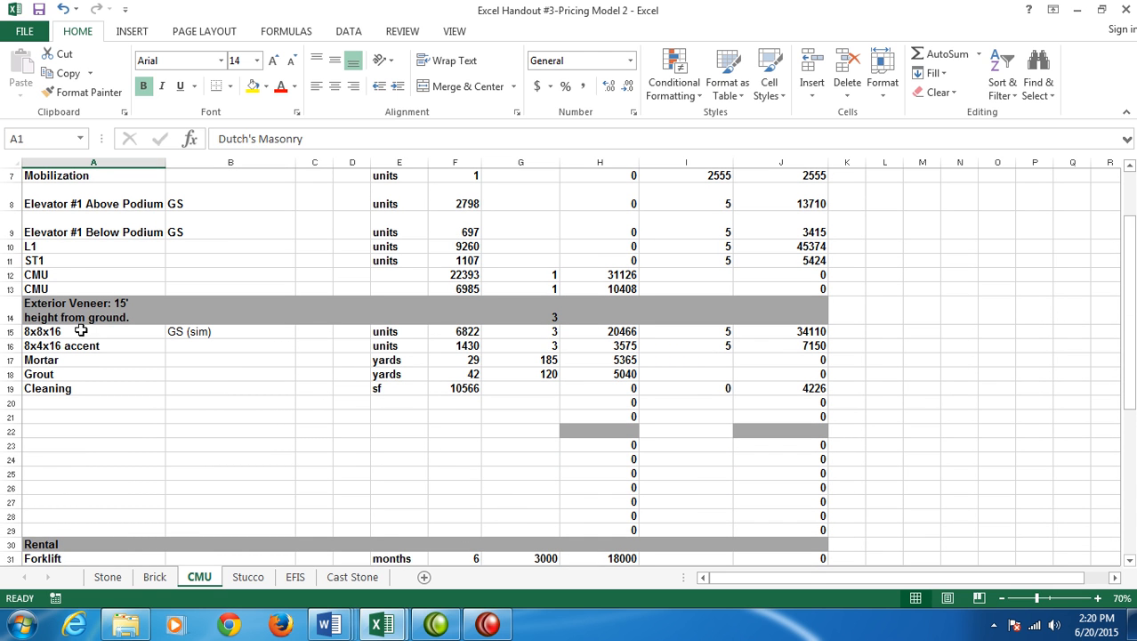
click(599, 429)
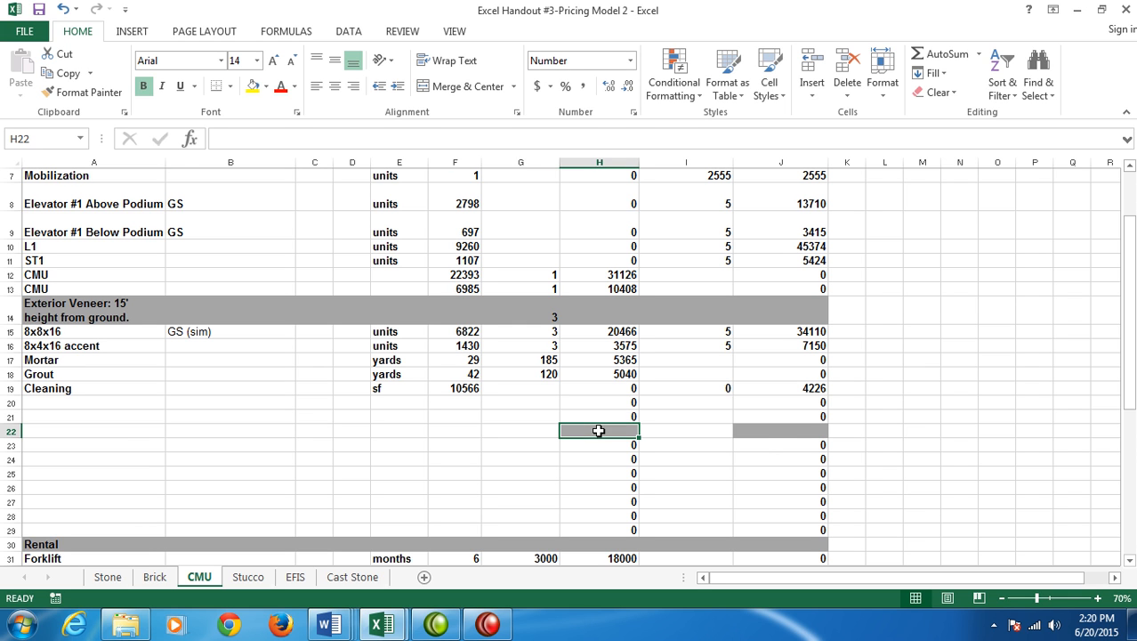
click(765, 431)
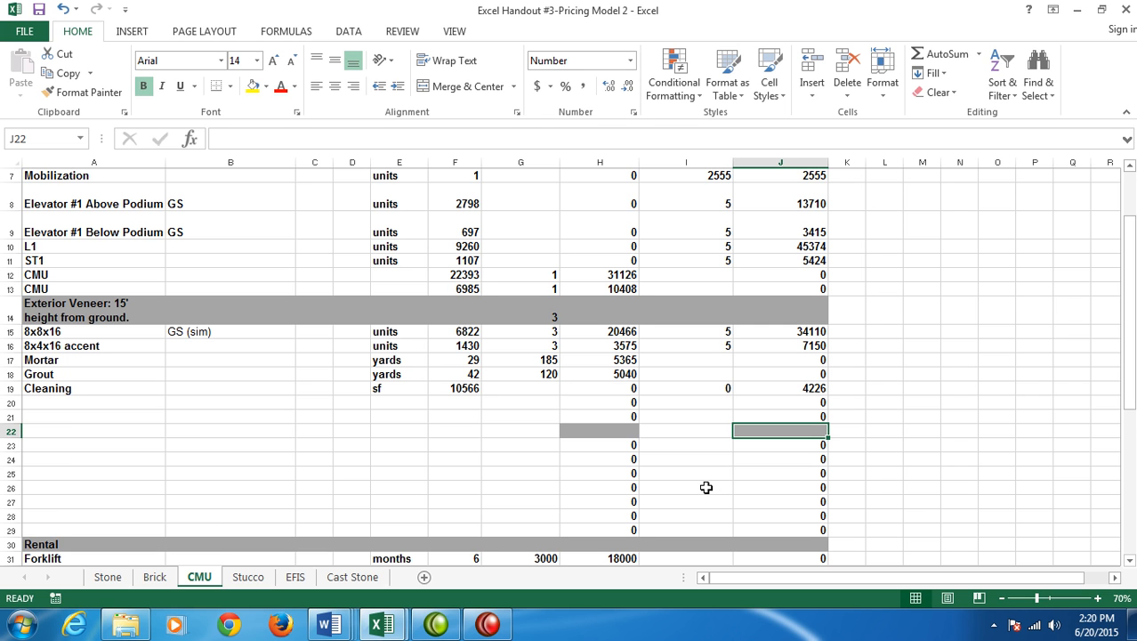
click(602, 415)
drag(638, 427, 637, 439)
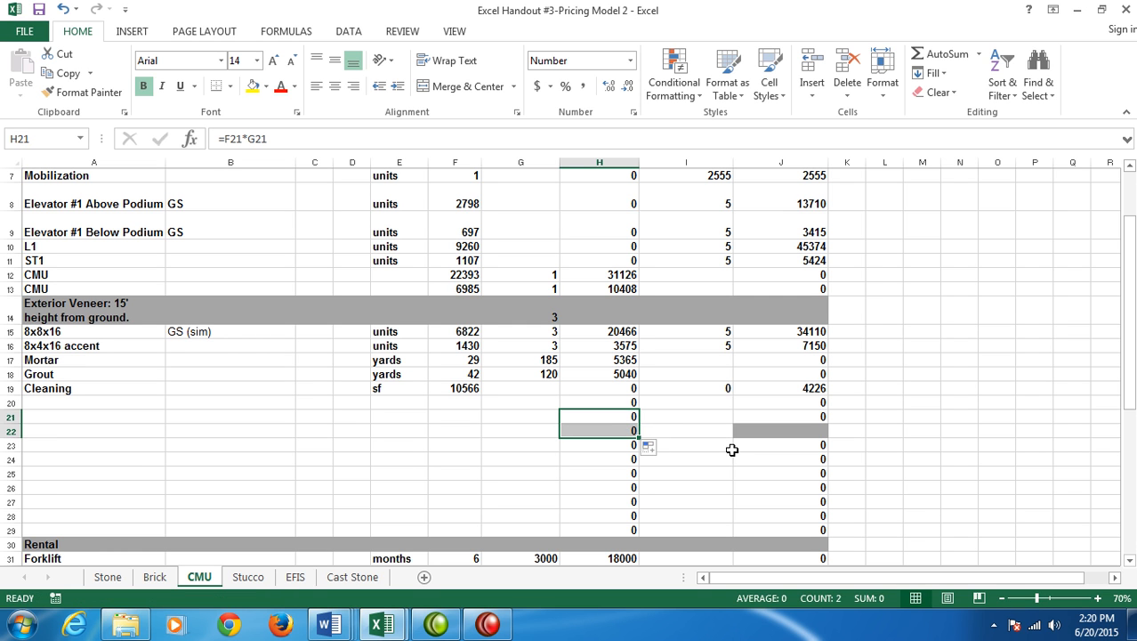
click(619, 432)
click(696, 455)
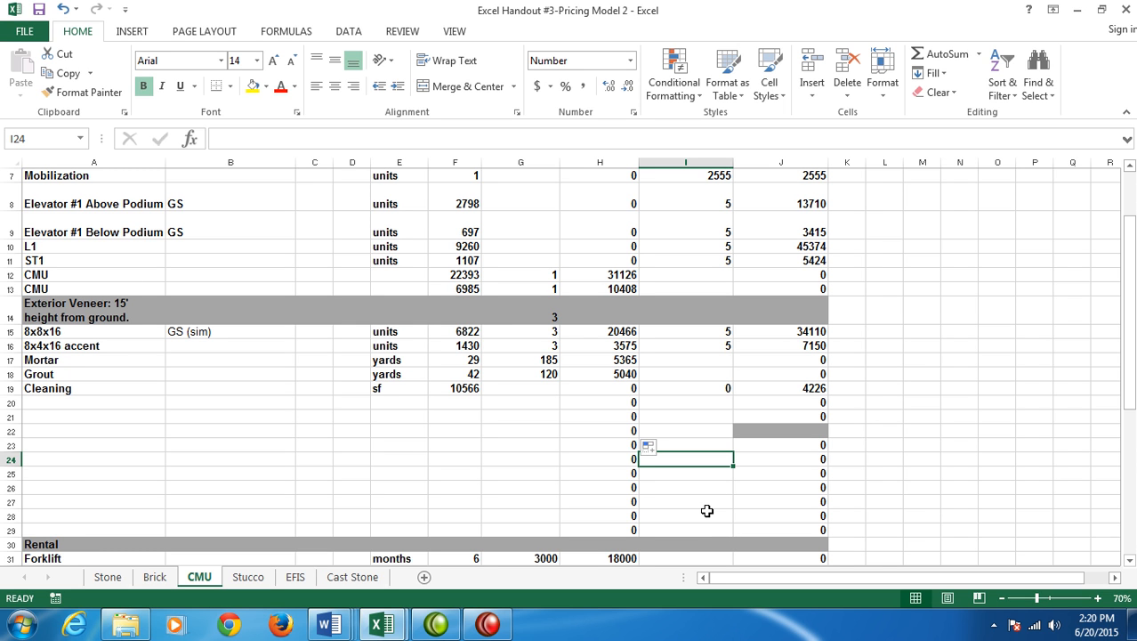
Copy the Total Labor Cost formula from J21 down into J22, and check the formulas in J22 and H22.
click(785, 415)
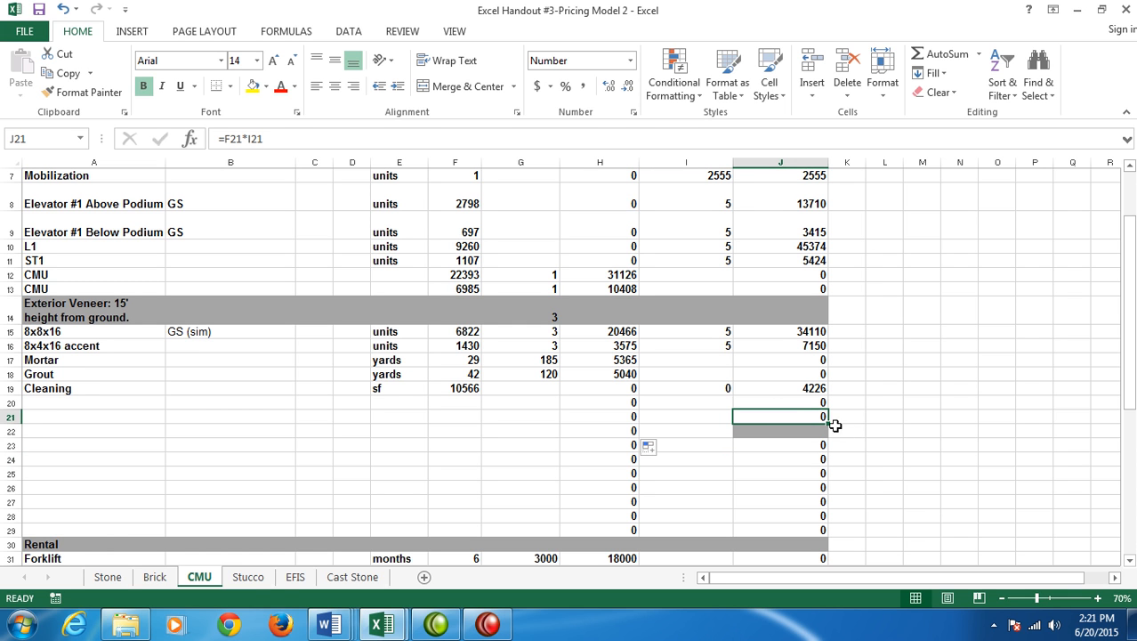
drag(827, 422, 829, 438)
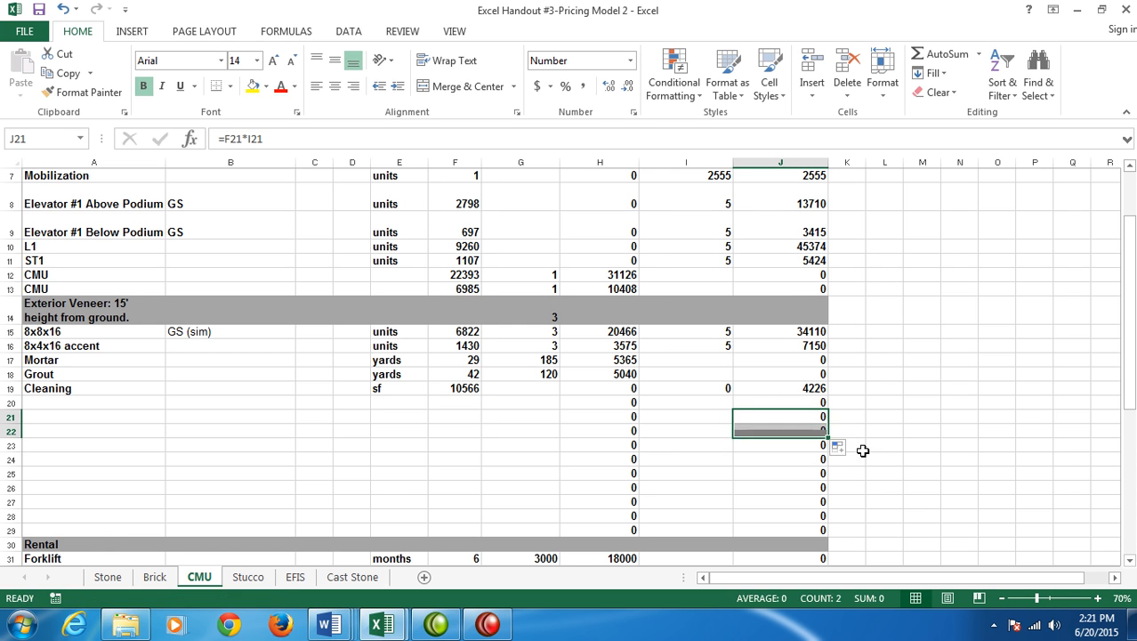
click(874, 469)
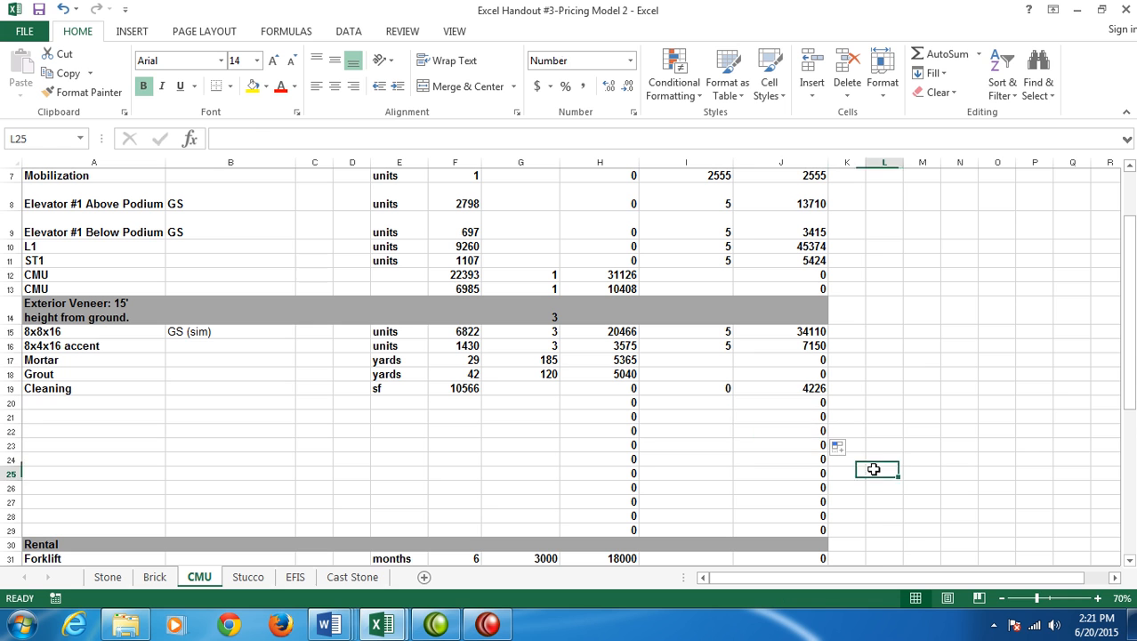
click(812, 434)
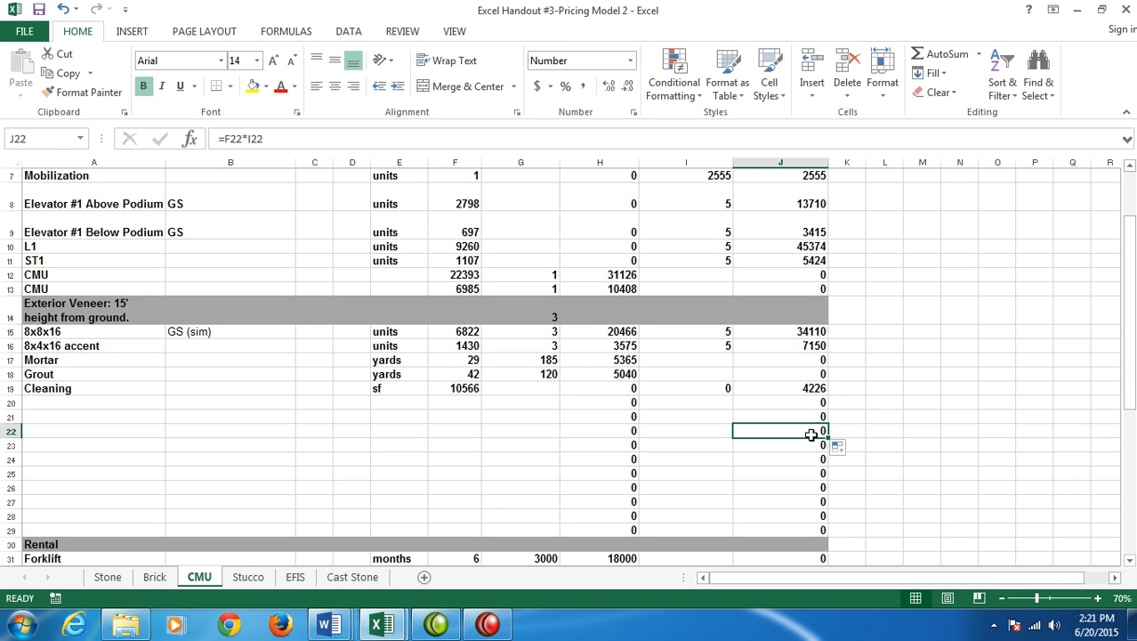
click(612, 432)
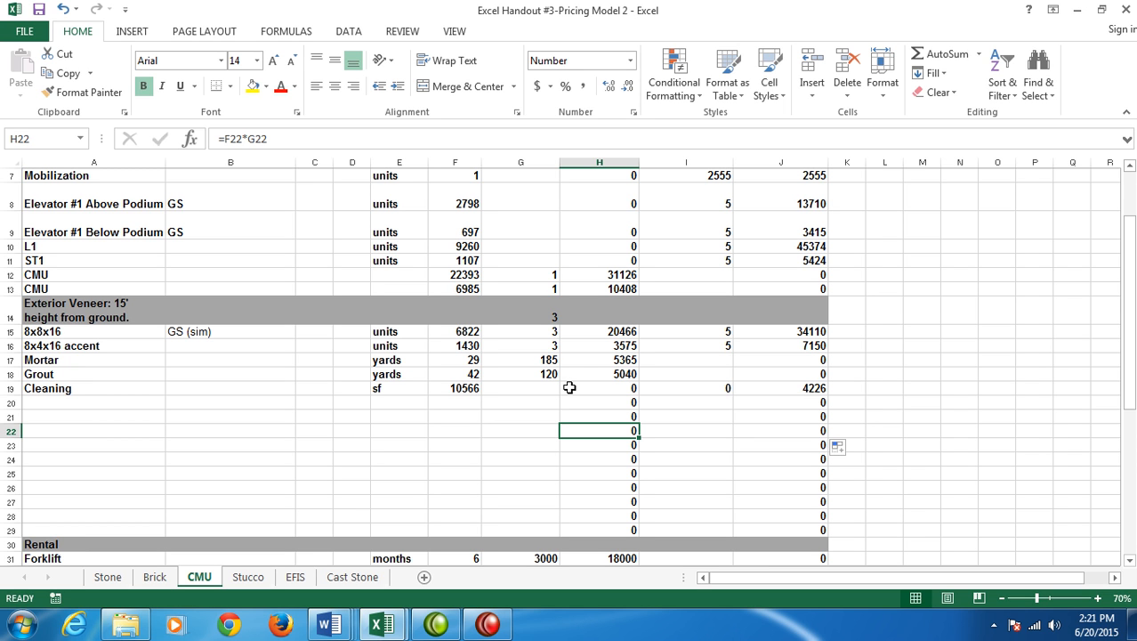
Review the pricing data on the Stucco, EFIS, Stone and Cast Stone sheets.
click(249, 576)
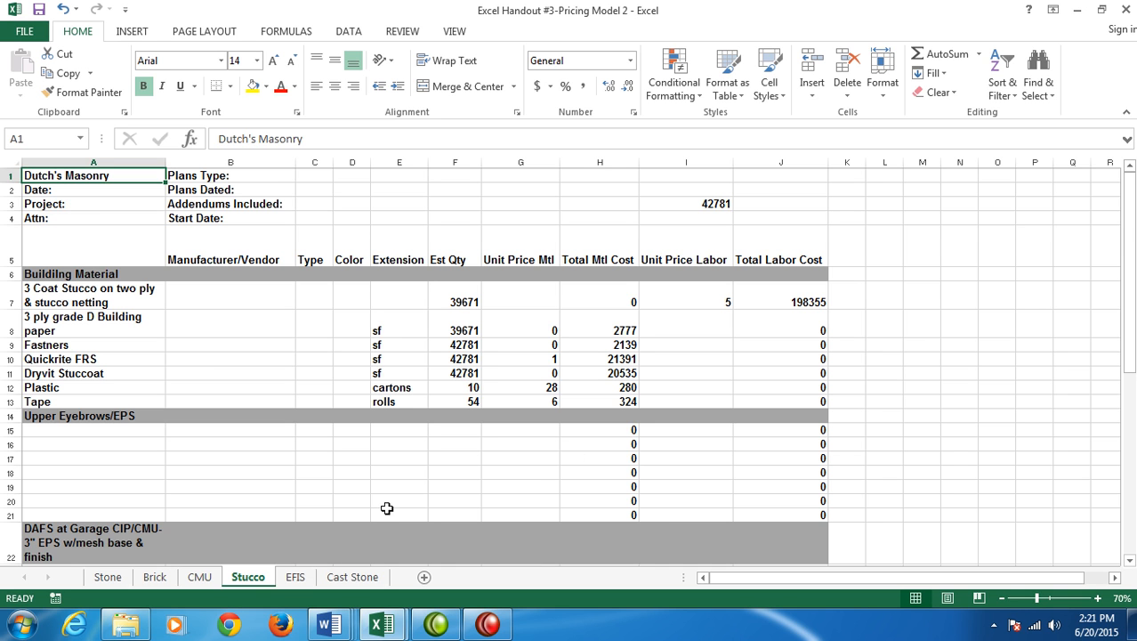
click(297, 576)
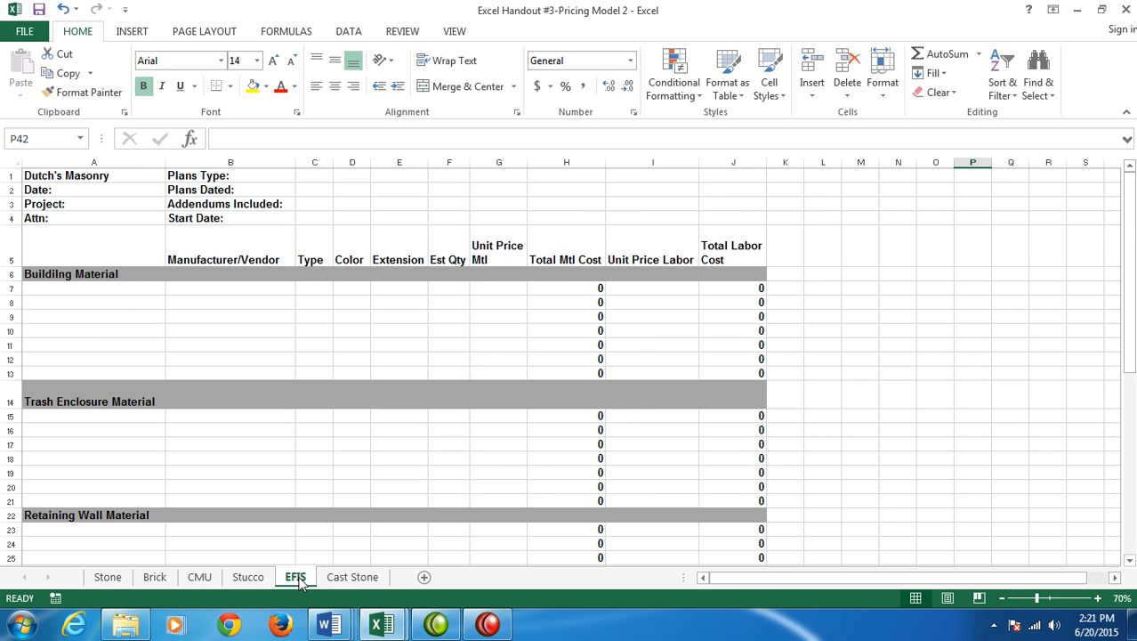
click(107, 579)
click(353, 577)
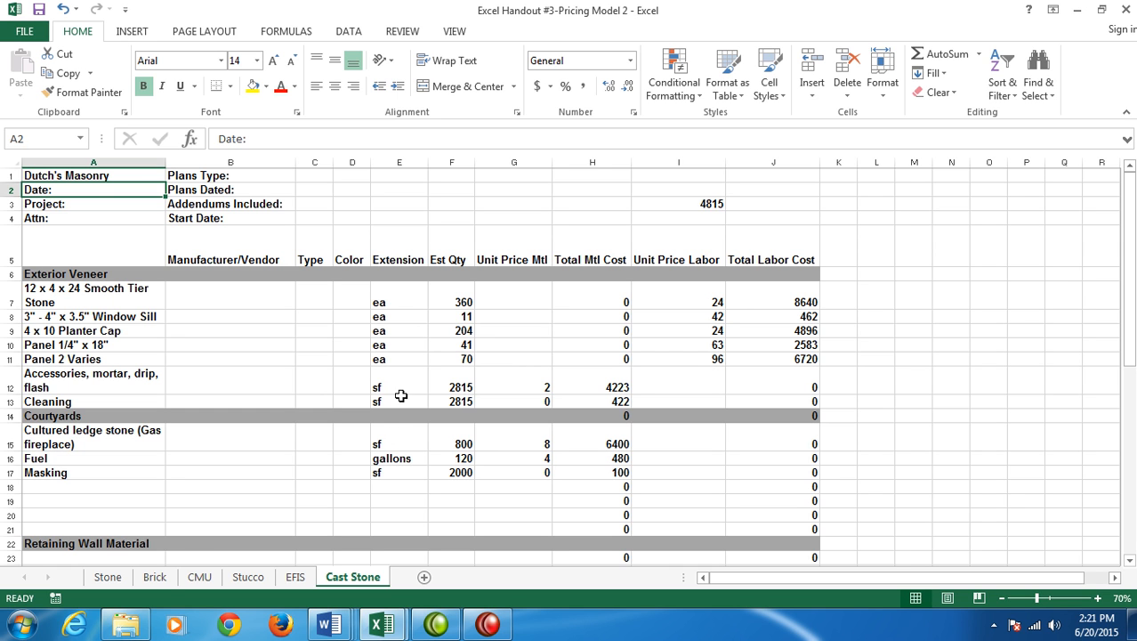
Group all the workbook's sheets from the Brick sheet so that formatting applies to every sheet.
click(156, 578)
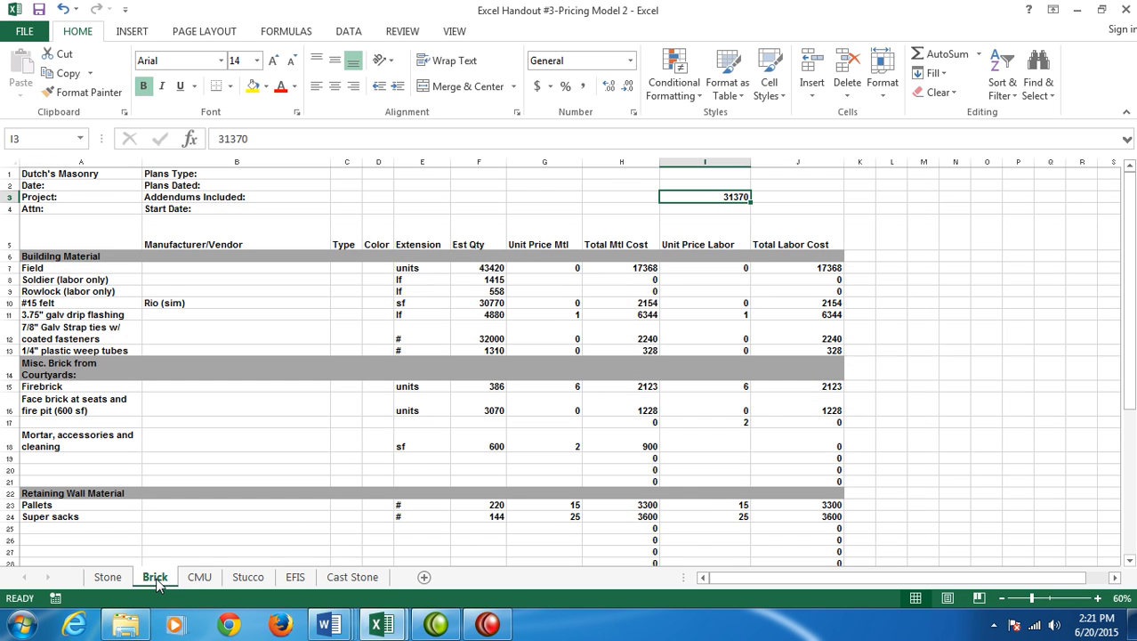
right_click(157, 578)
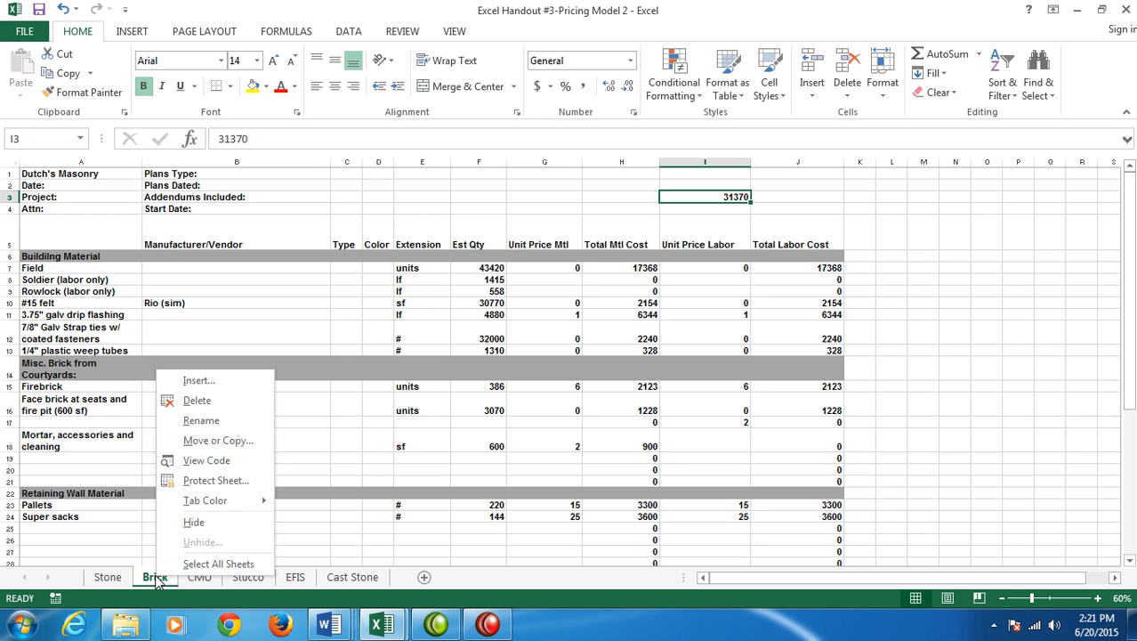
click(205, 563)
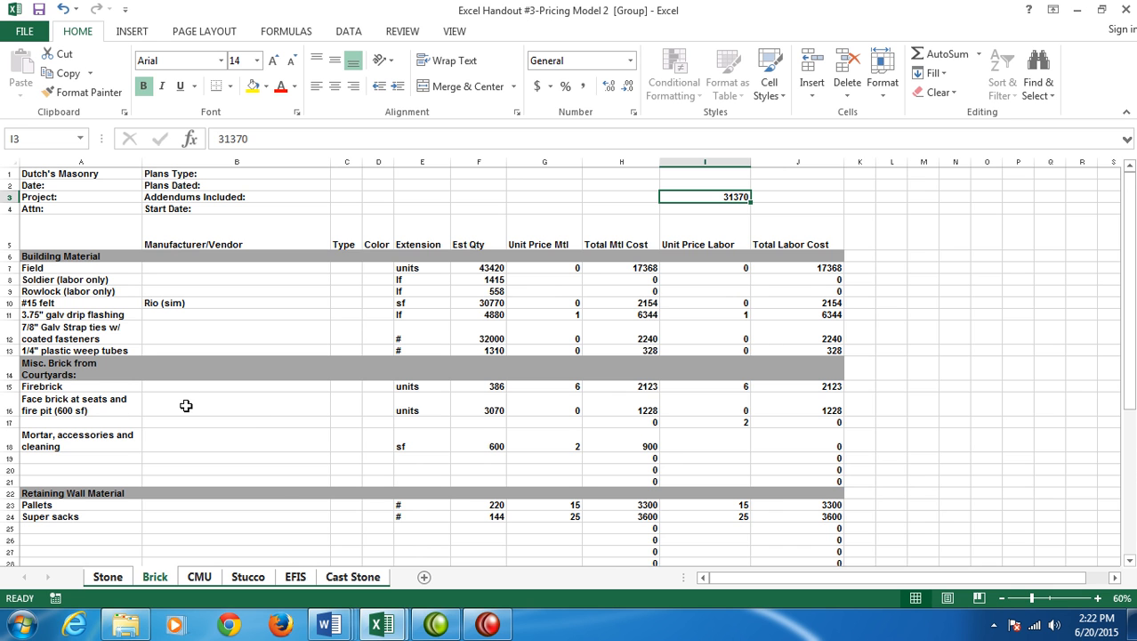
scroll(299, 504, down, 2)
scroll(267, 498, down, 1)
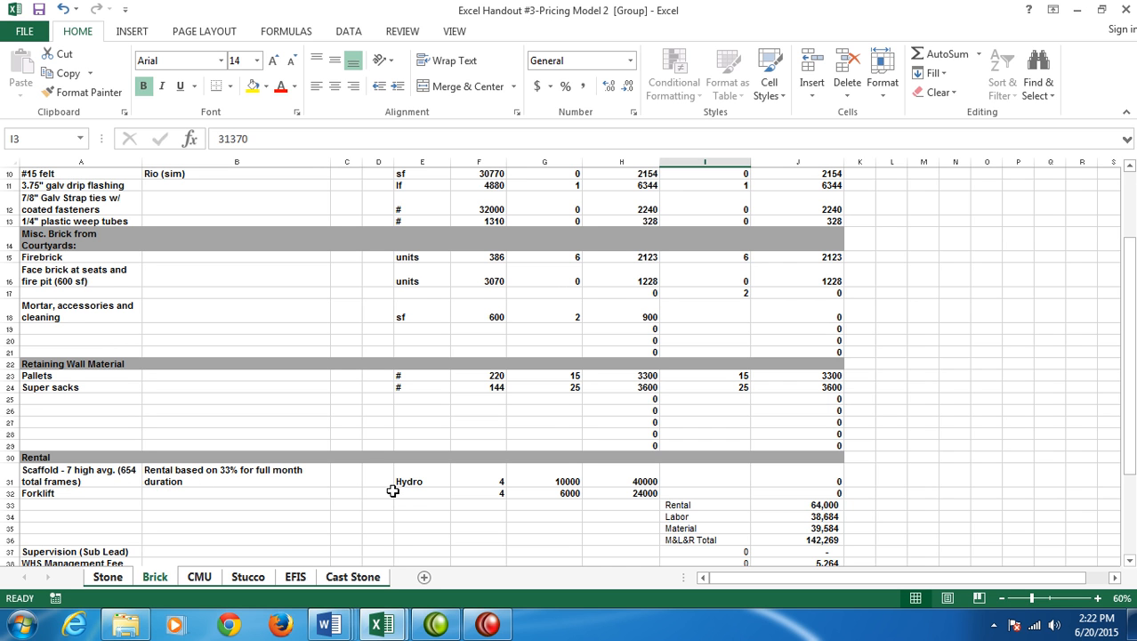
scroll(115, 505, up, 3)
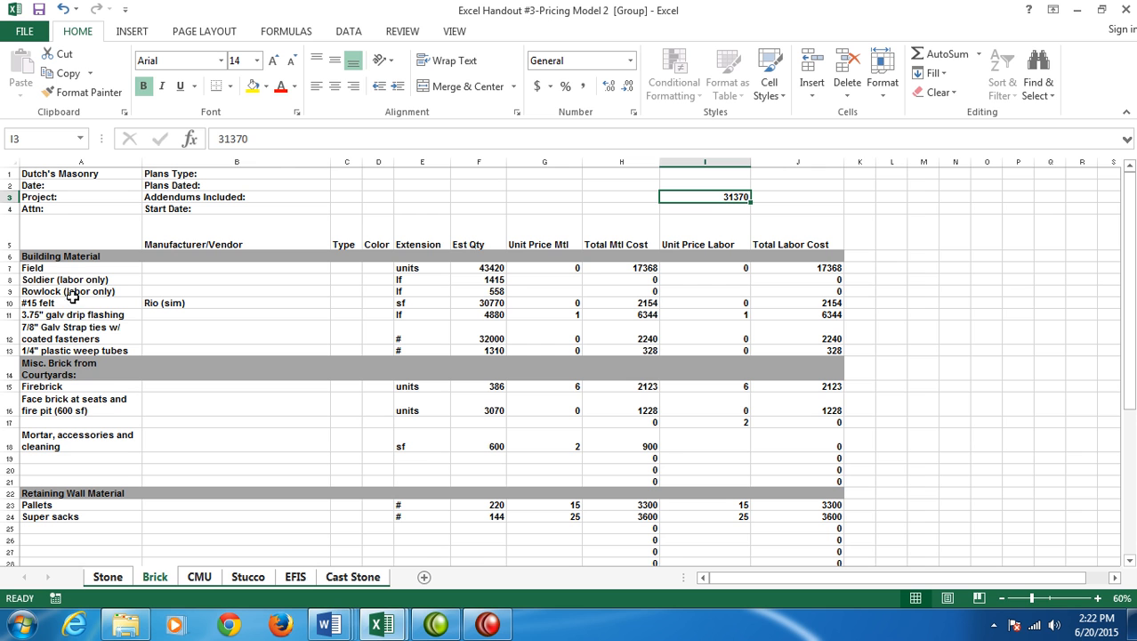
Apply text wrapping to the item and Manufacturer/Vendor cells A7:B36 across the grouped sheets.
drag(46, 268, 242, 494)
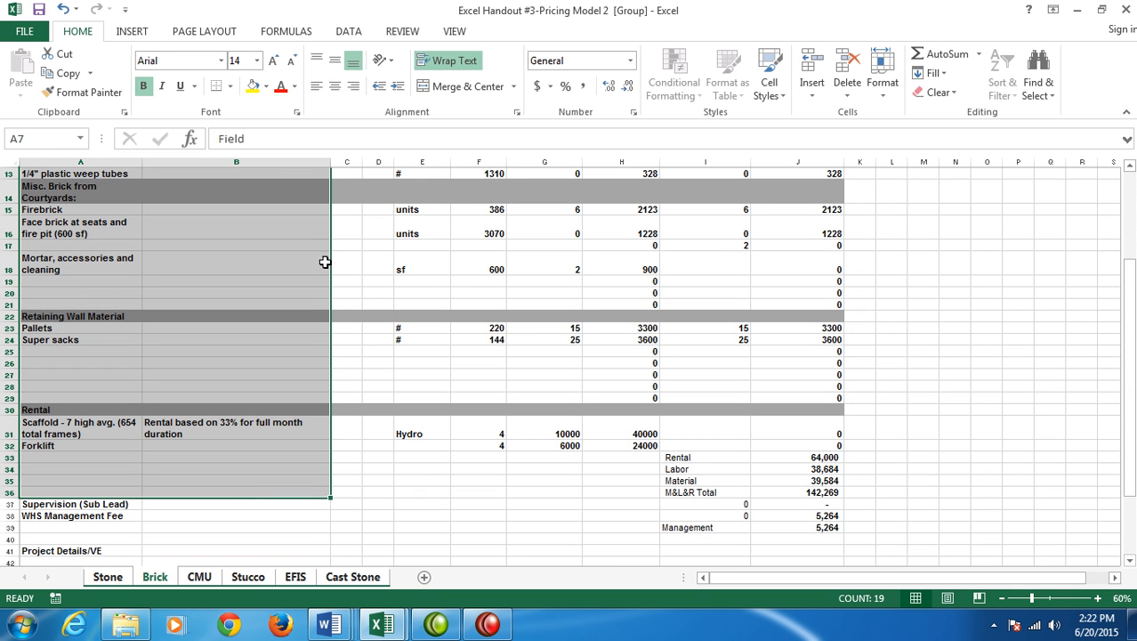
click(445, 60)
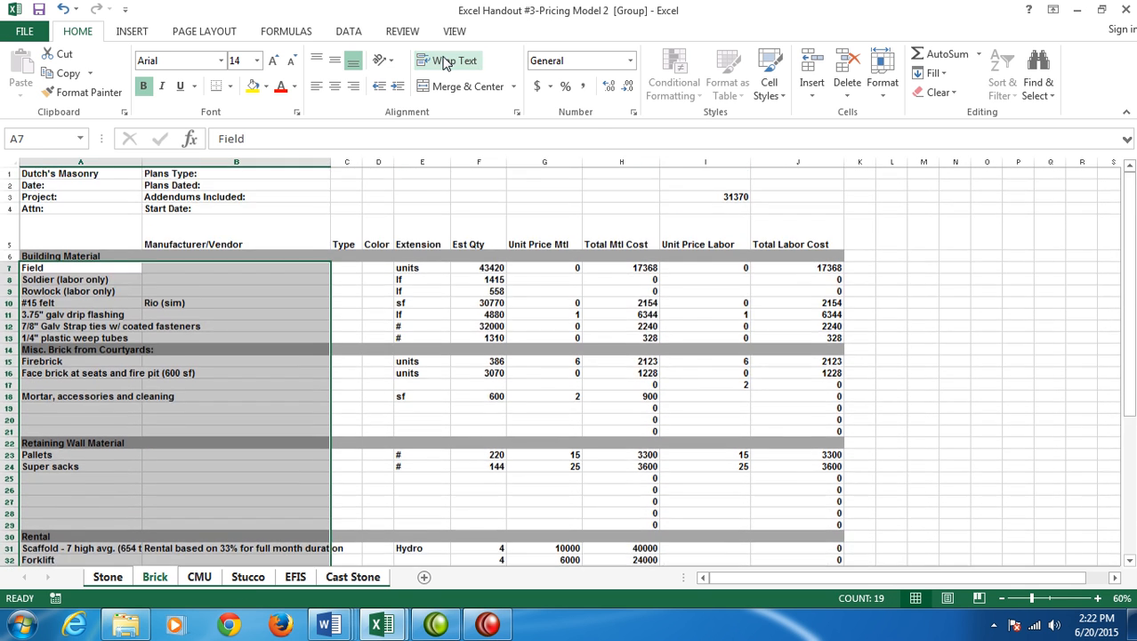
click(445, 61)
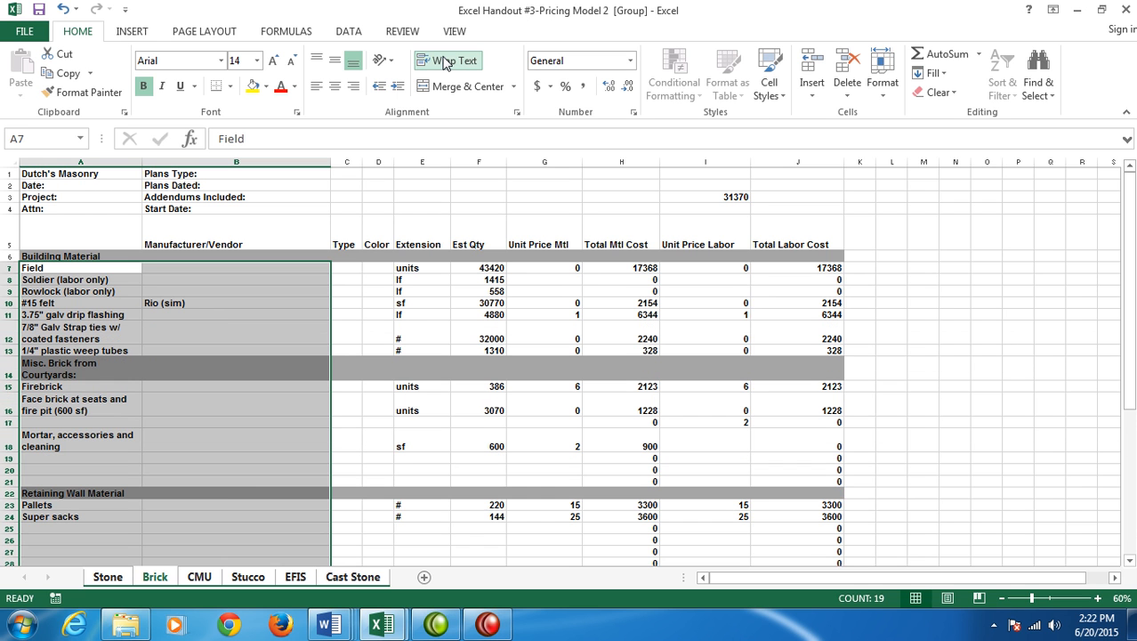
scroll(239, 485, down, 5)
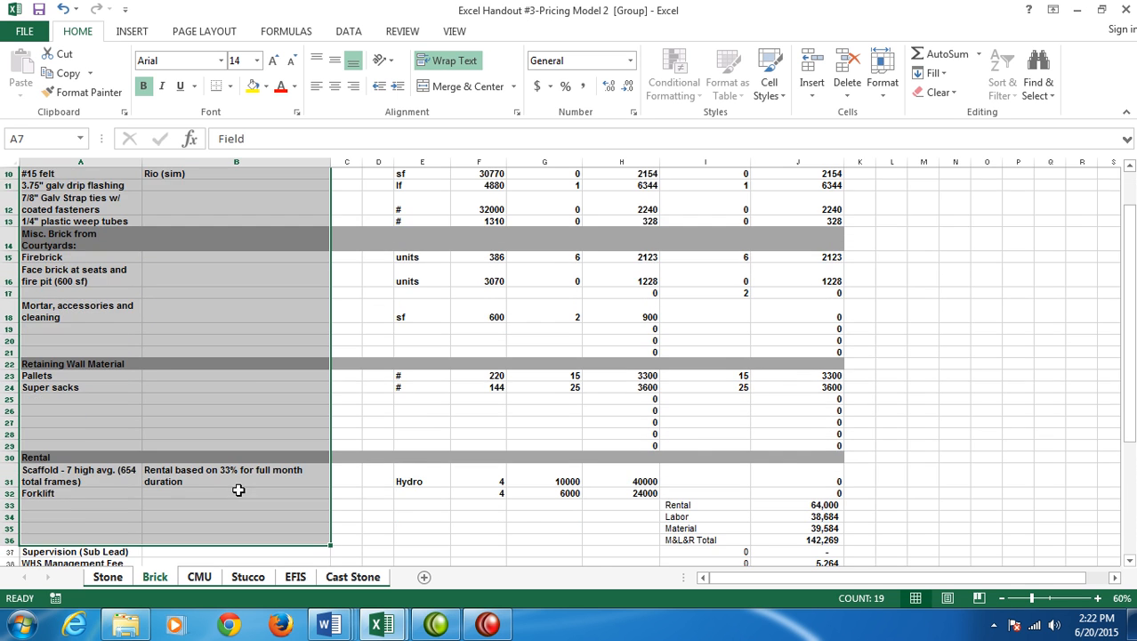
scroll(239, 484, up, 4)
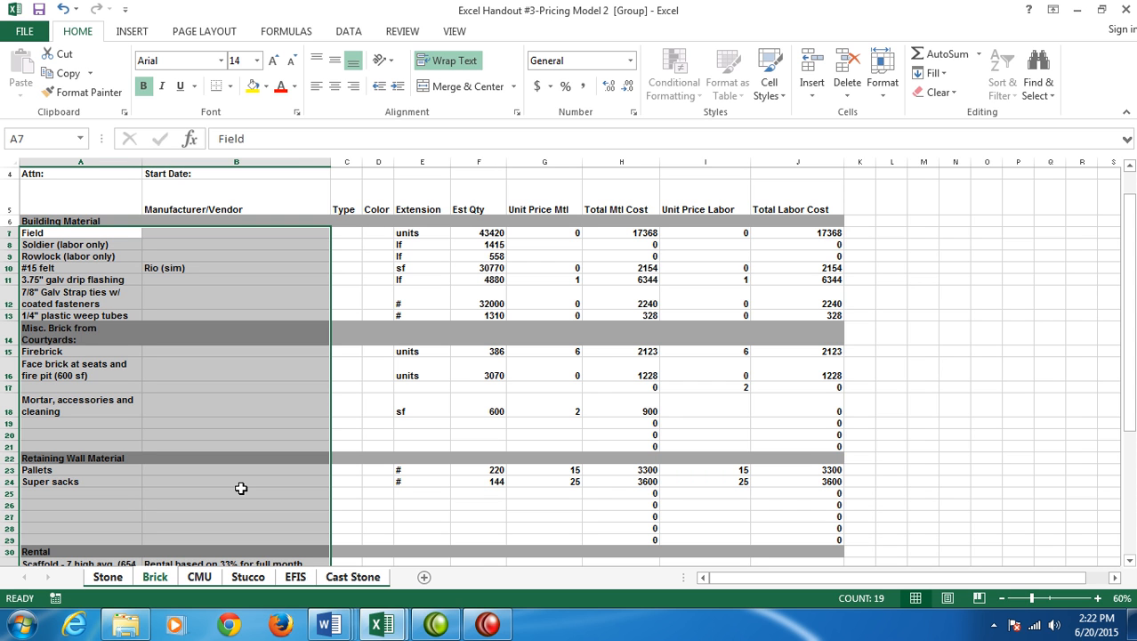
click(356, 449)
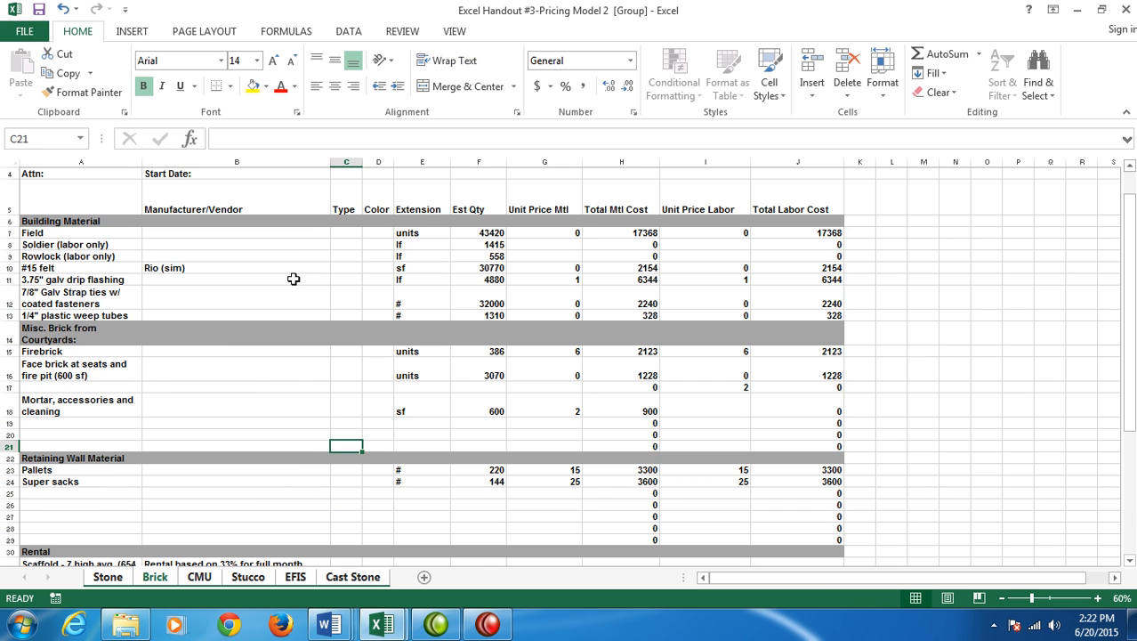
scroll(276, 283, up, 1)
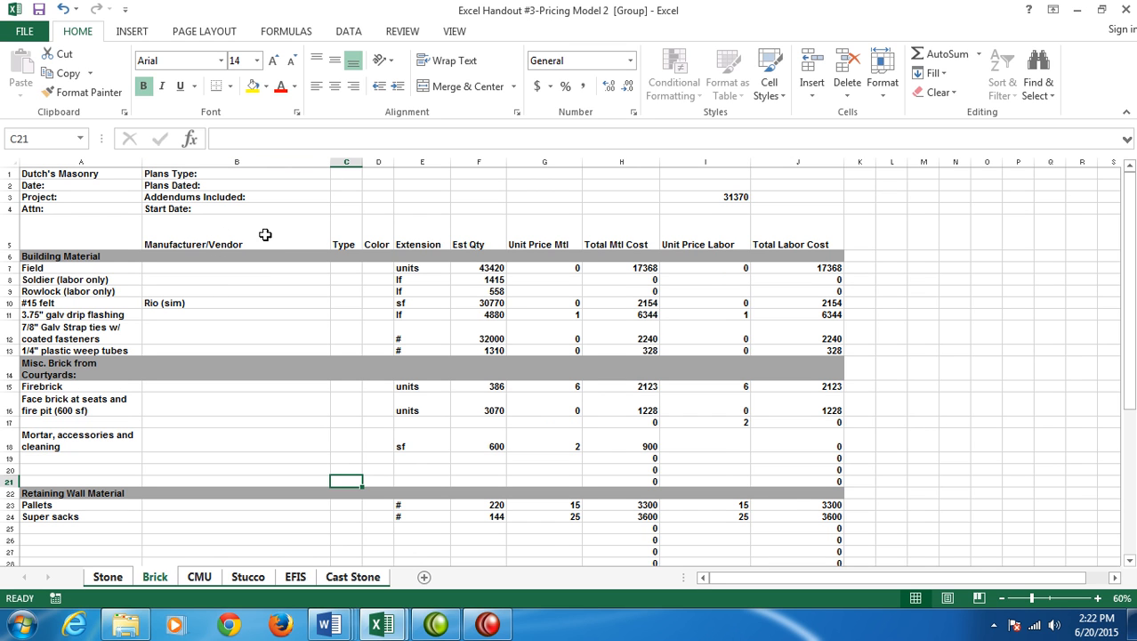
Narrow the Manufacturer/Vendor column B, keeping it wide enough for its header to fit on one line.
drag(330, 162, 234, 163)
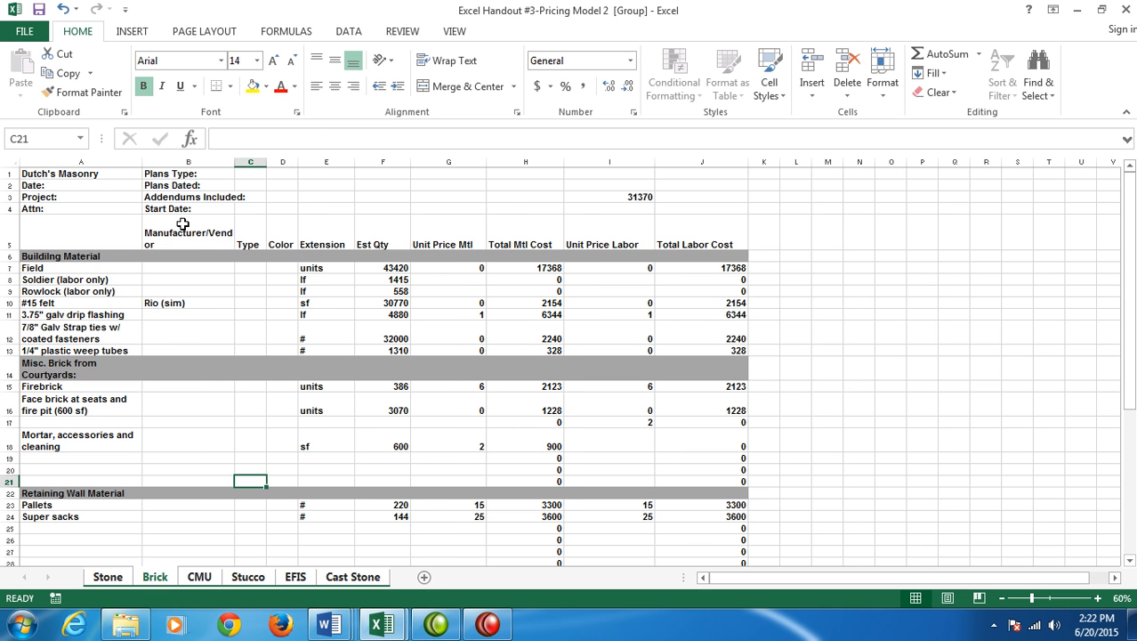
scroll(222, 458, down, 3)
scroll(221, 463, up, 3)
drag(236, 161, 279, 160)
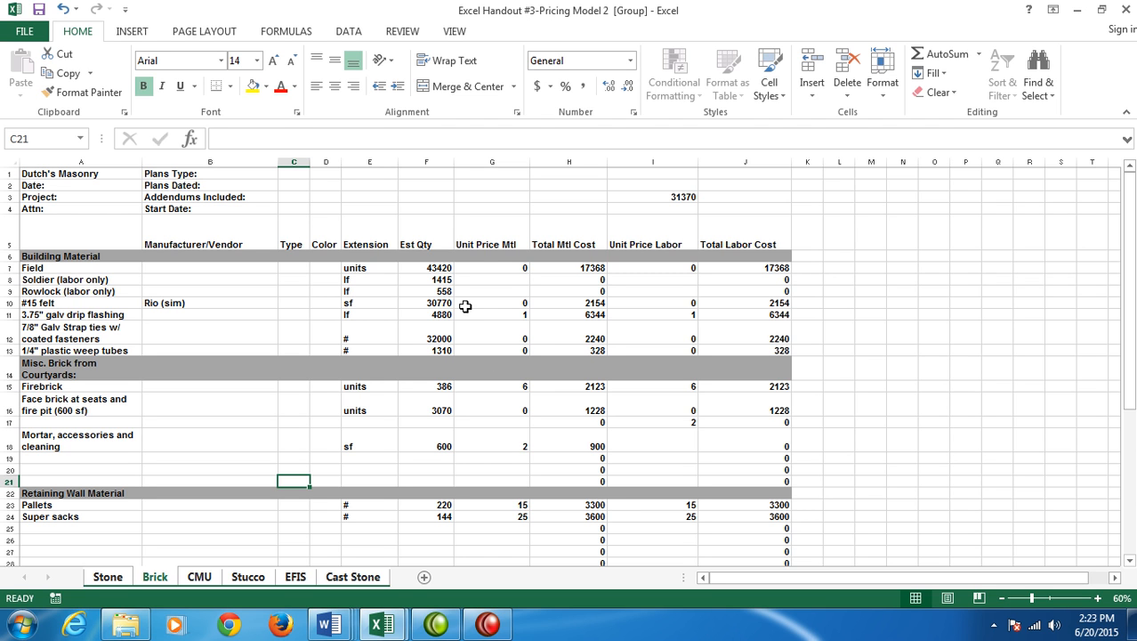
Format the price and cost cells G7:J36 and the totals J37:J53 with the comma accounting style on all grouped sheets.
click(499, 269)
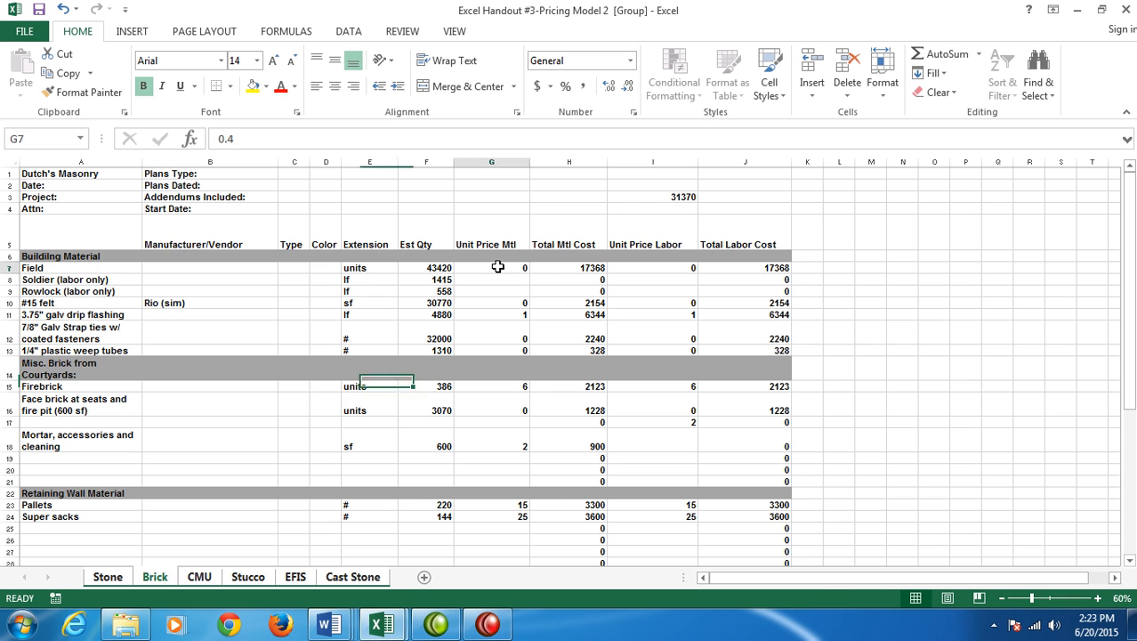
drag(581, 268, 773, 494)
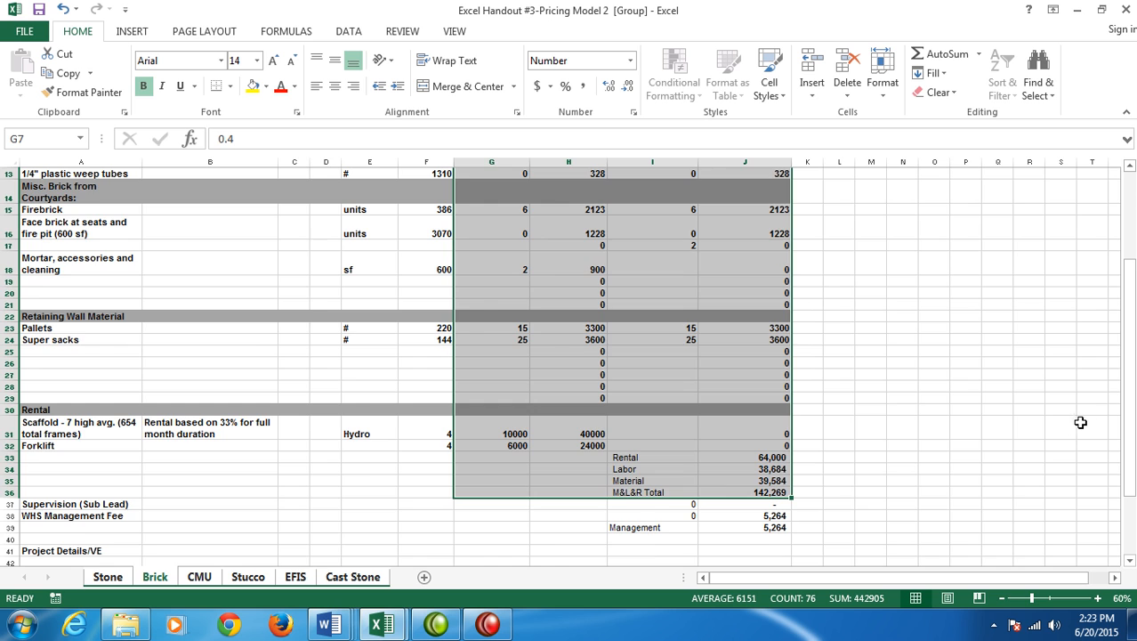
scroll(1075, 422, down, 2)
scroll(1068, 418, up, 1)
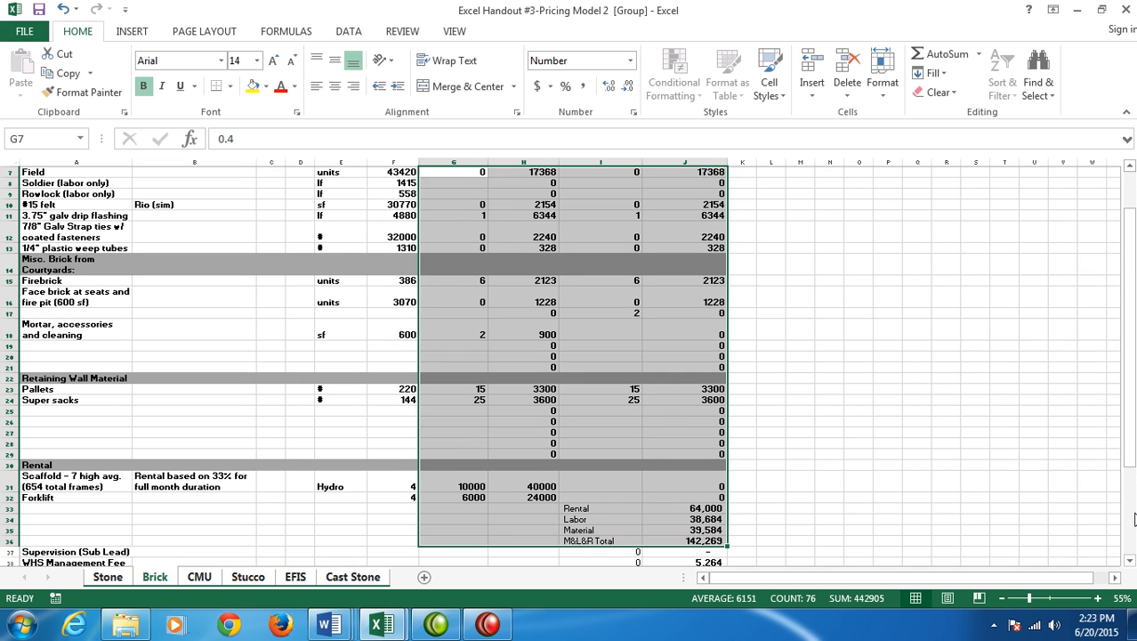
click(1129, 560)
click(1129, 559)
click(1129, 559)
click(1129, 560)
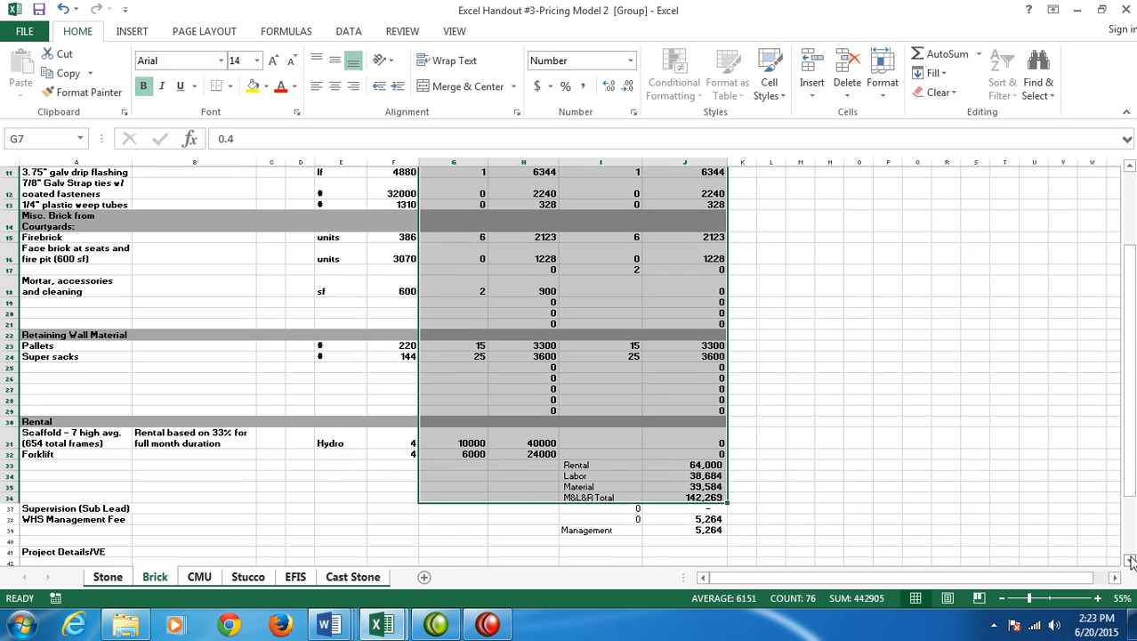
click(1130, 559)
click(1130, 560)
click(1129, 559)
click(1129, 560)
click(1129, 560)
click(1129, 560)
click(1130, 560)
click(1129, 560)
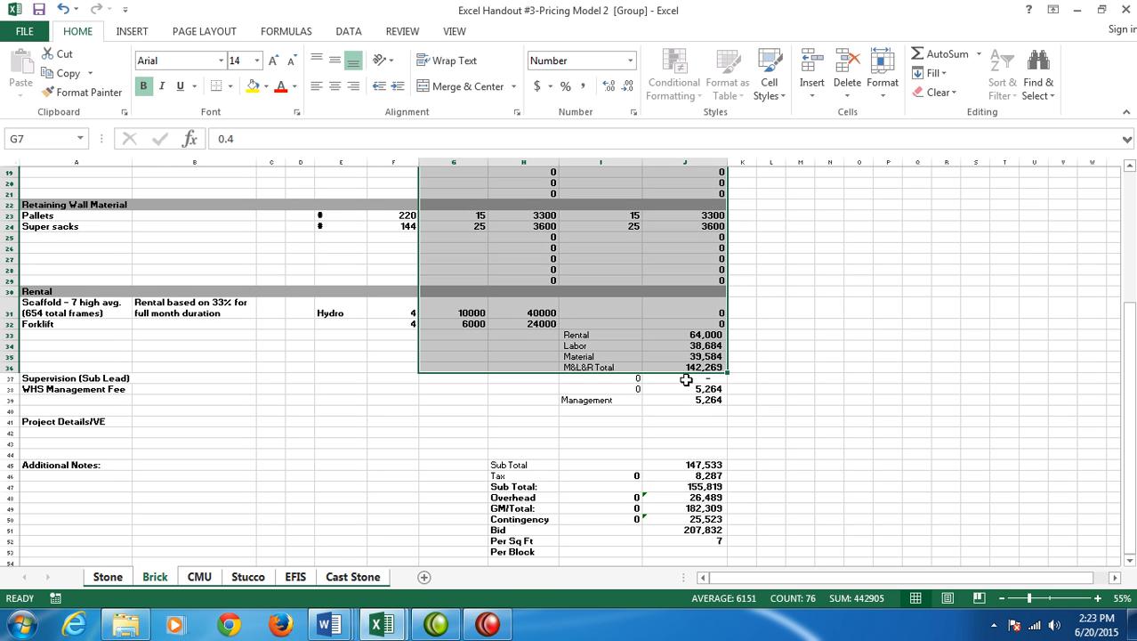
drag(693, 384, 699, 502)
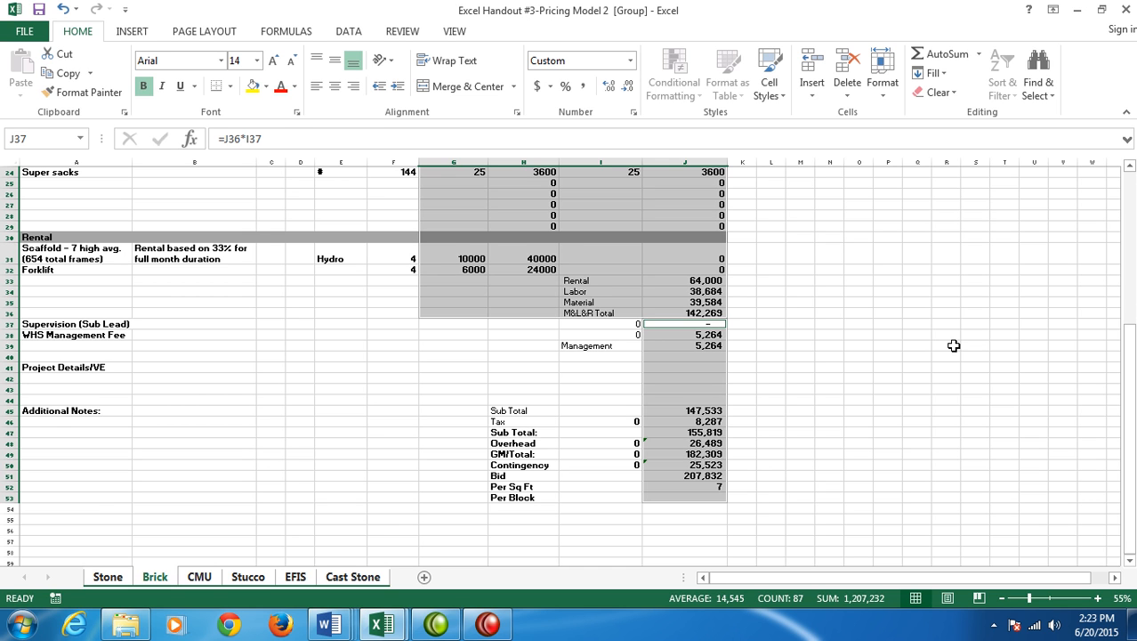
click(585, 89)
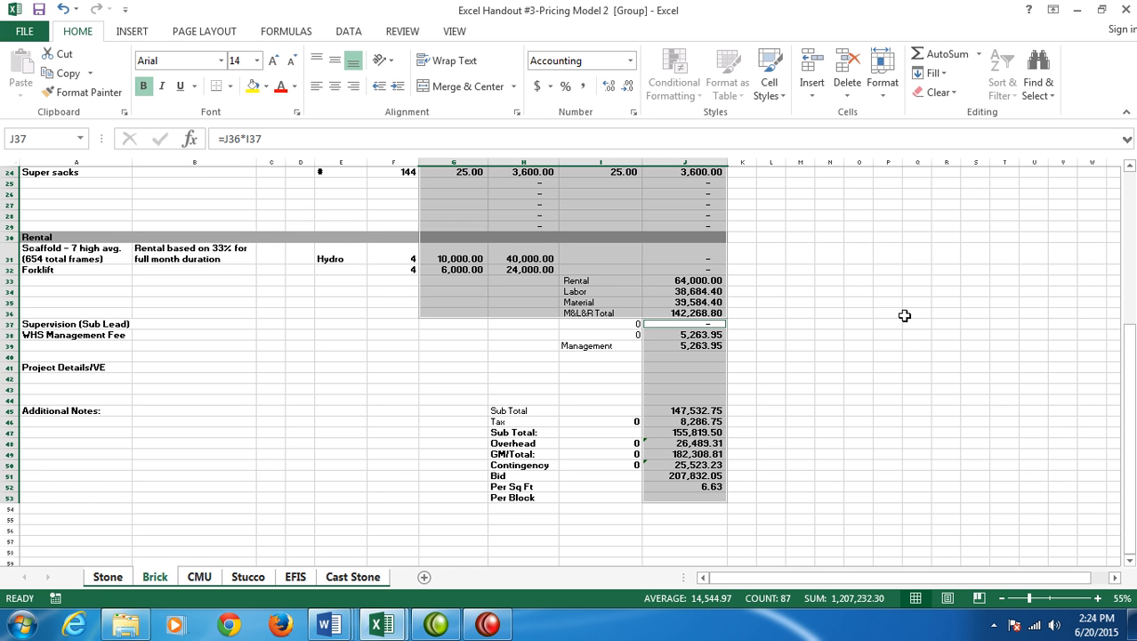
click(810, 389)
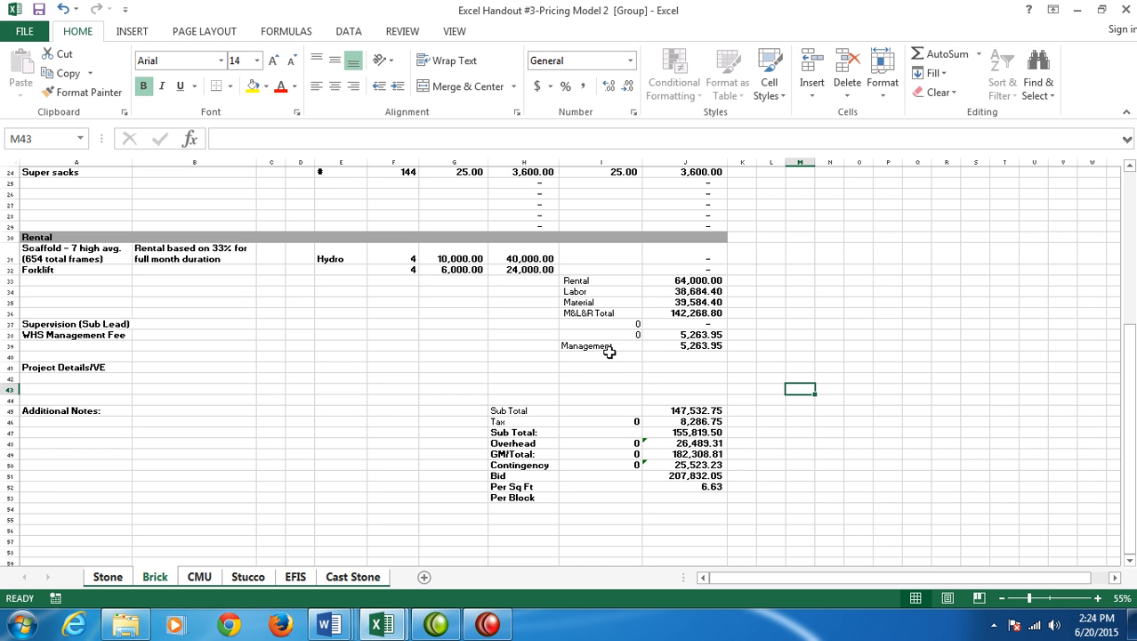
Format the rate cells I37:I38, I46 and I48:I50 as percentages with one decimal place.
drag(604, 323, 602, 334)
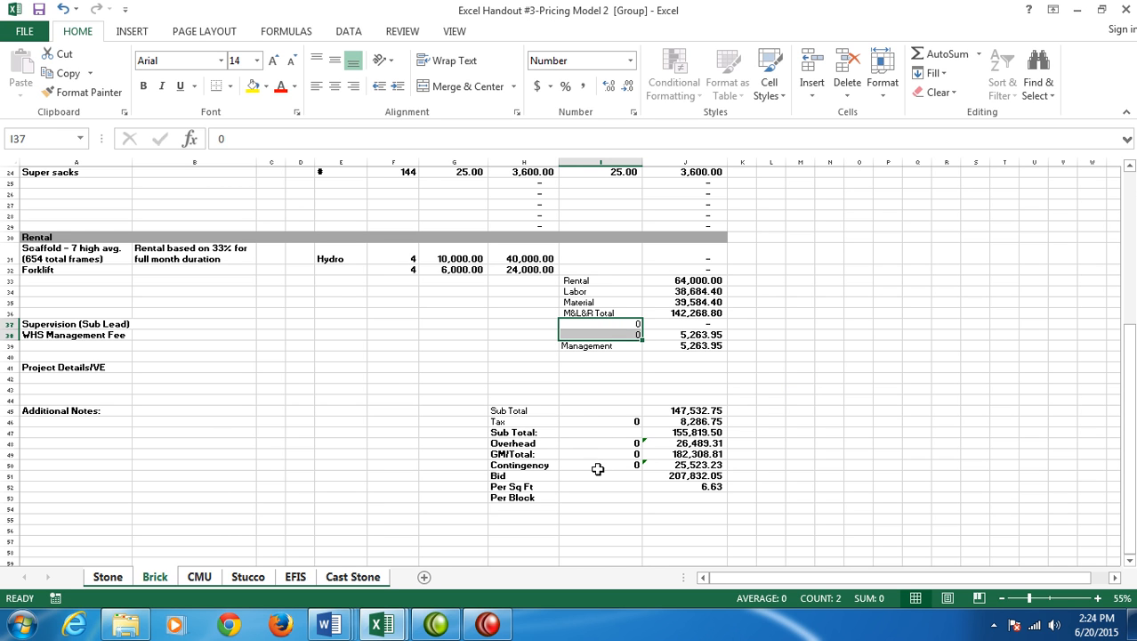
ctrl+click(600, 419)
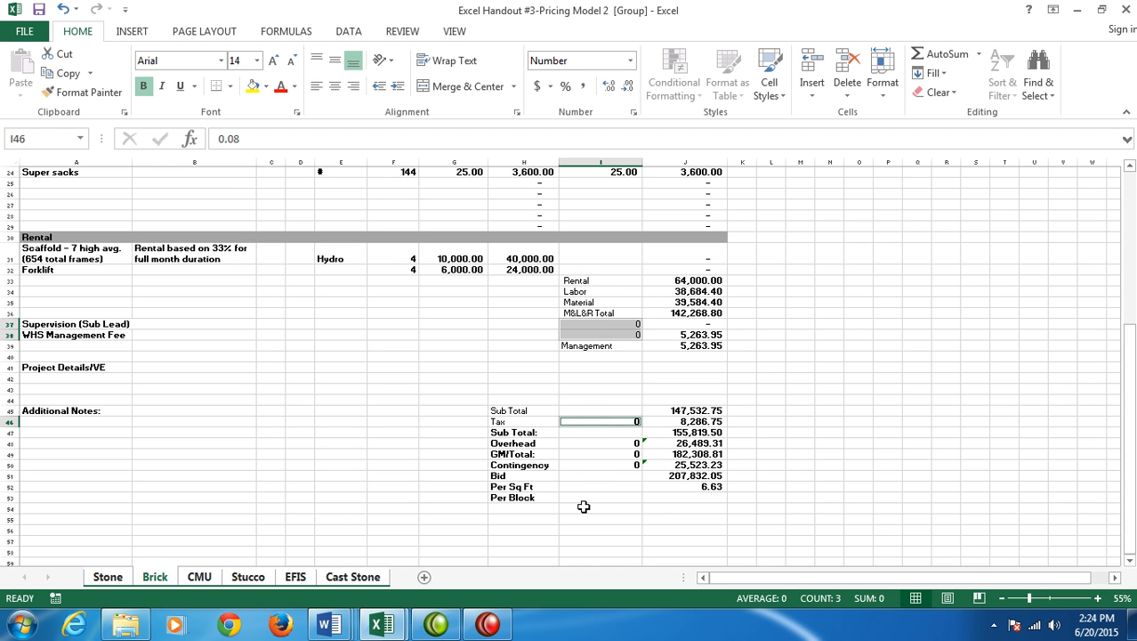
ctrl+click(598, 443)
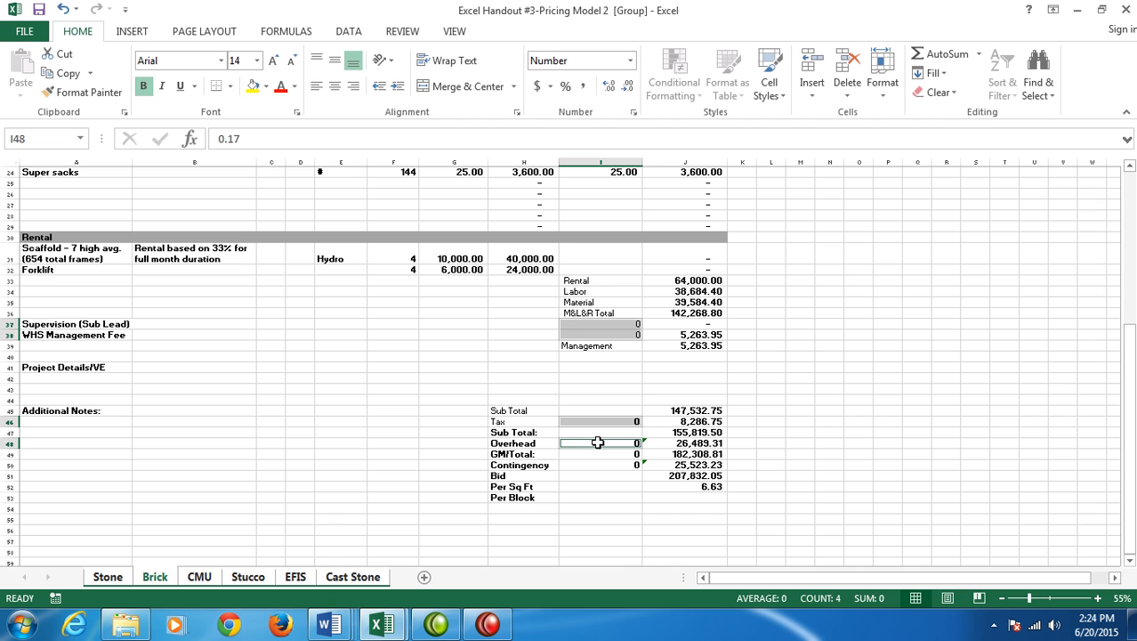
drag(599, 442, 598, 464)
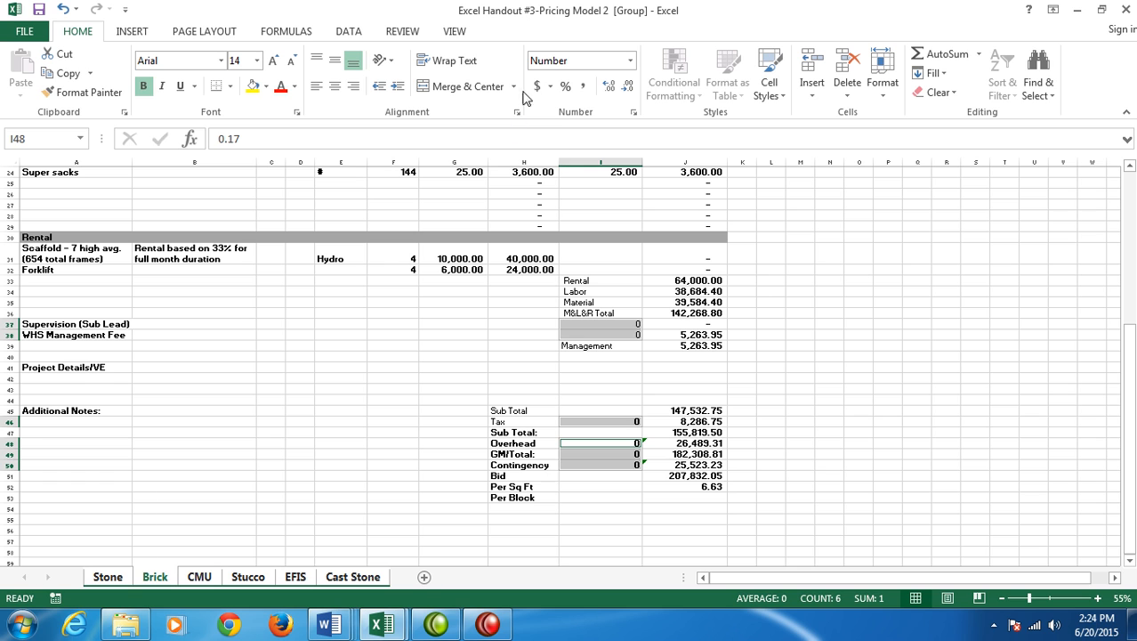
click(564, 86)
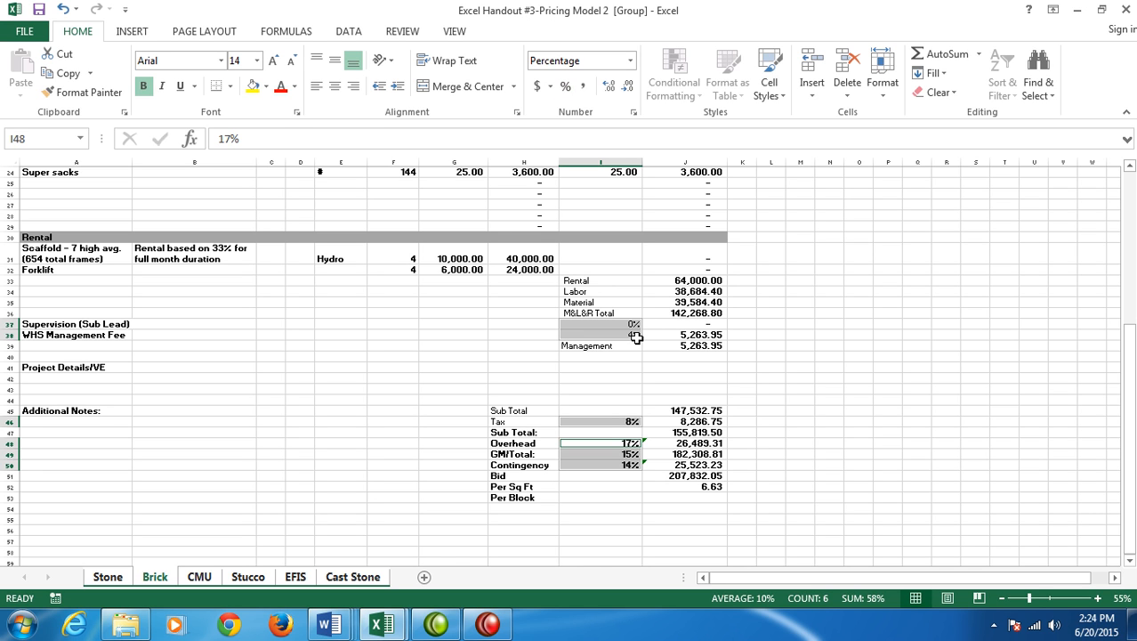
click(608, 88)
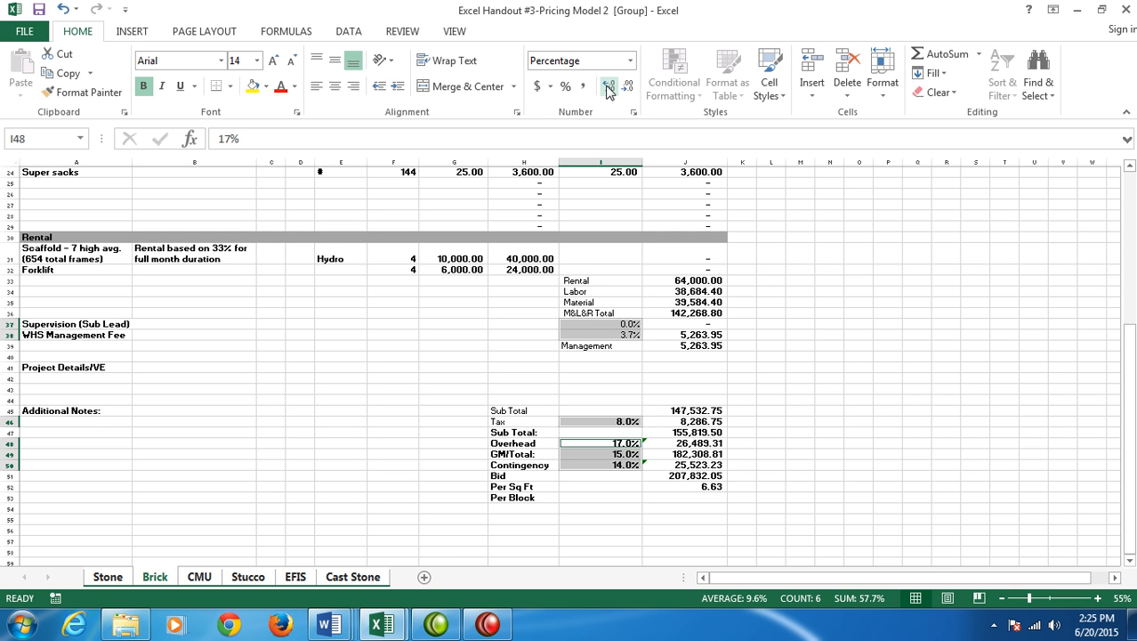
click(800, 270)
Try a narrower Est Qty column F, and autofit columns E through J to their contents.
scroll(790, 267, up, 5)
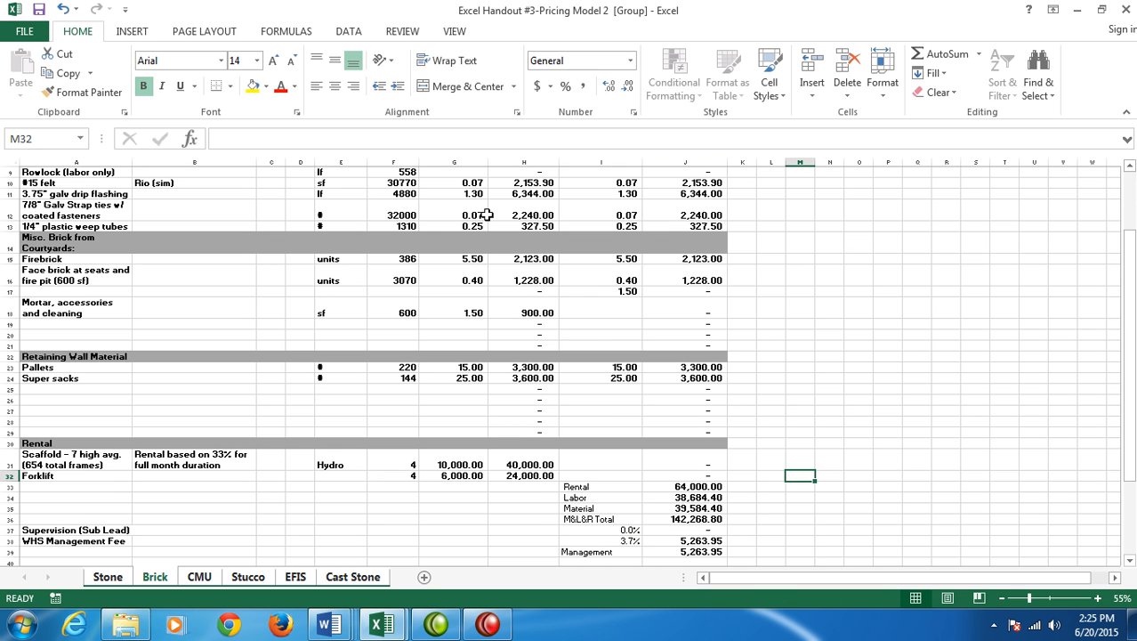
scroll(485, 214, up, 3)
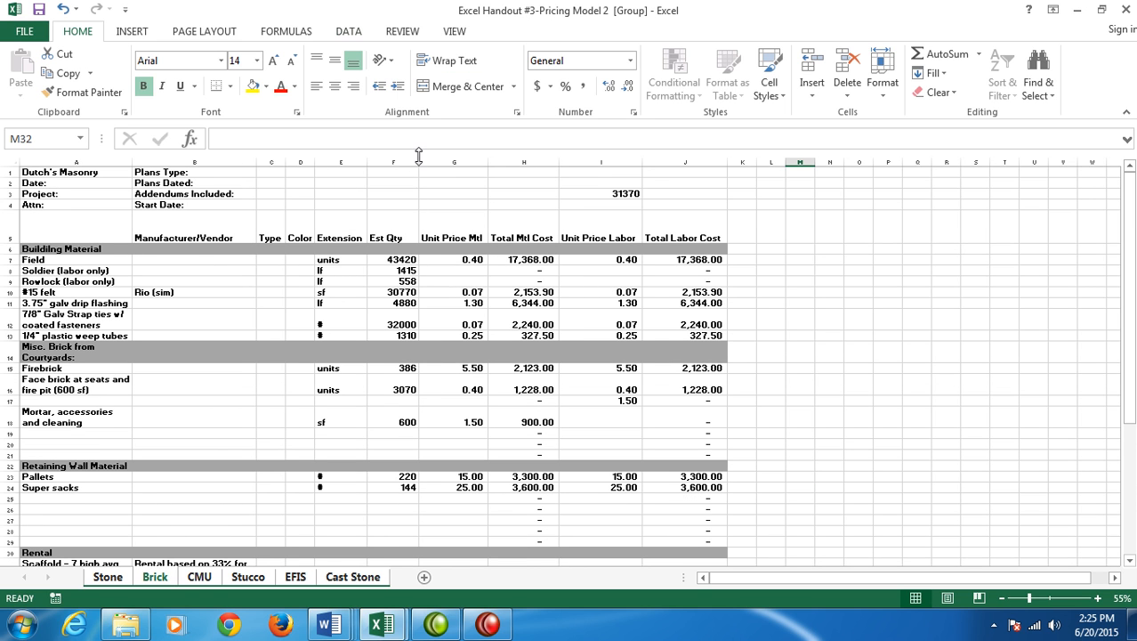
drag(418, 162, 400, 163)
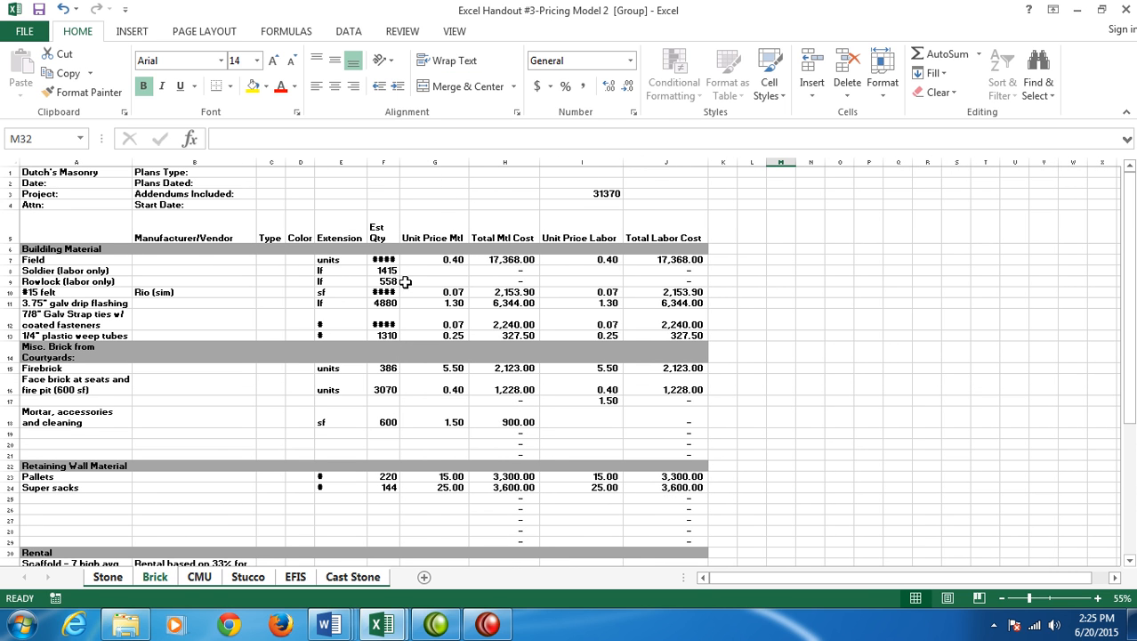
click(382, 326)
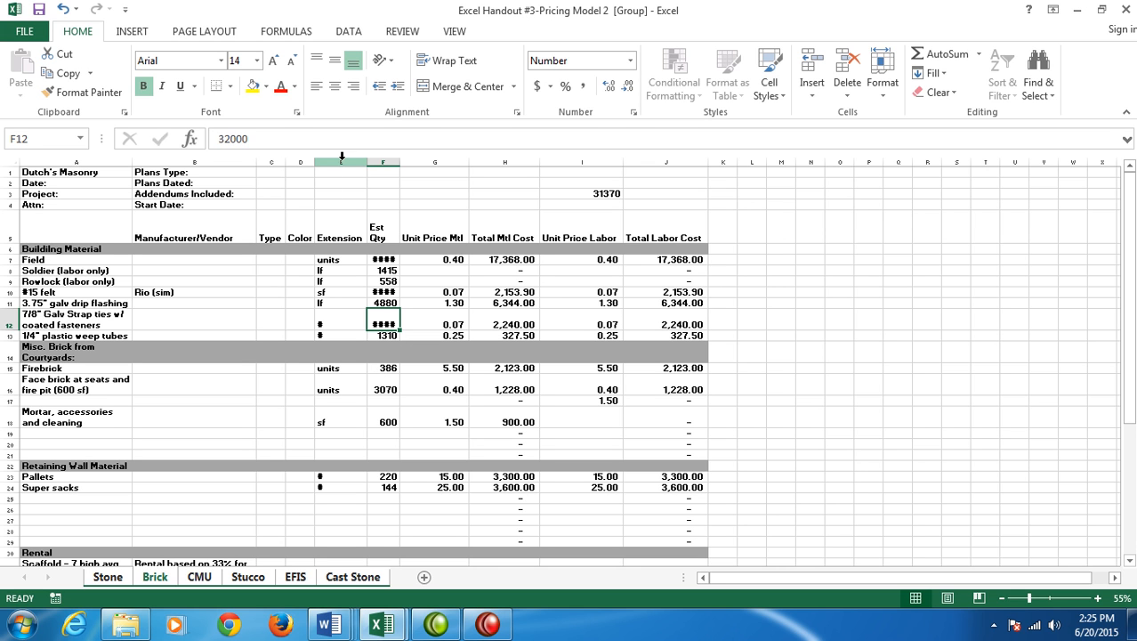
drag(342, 162, 675, 163)
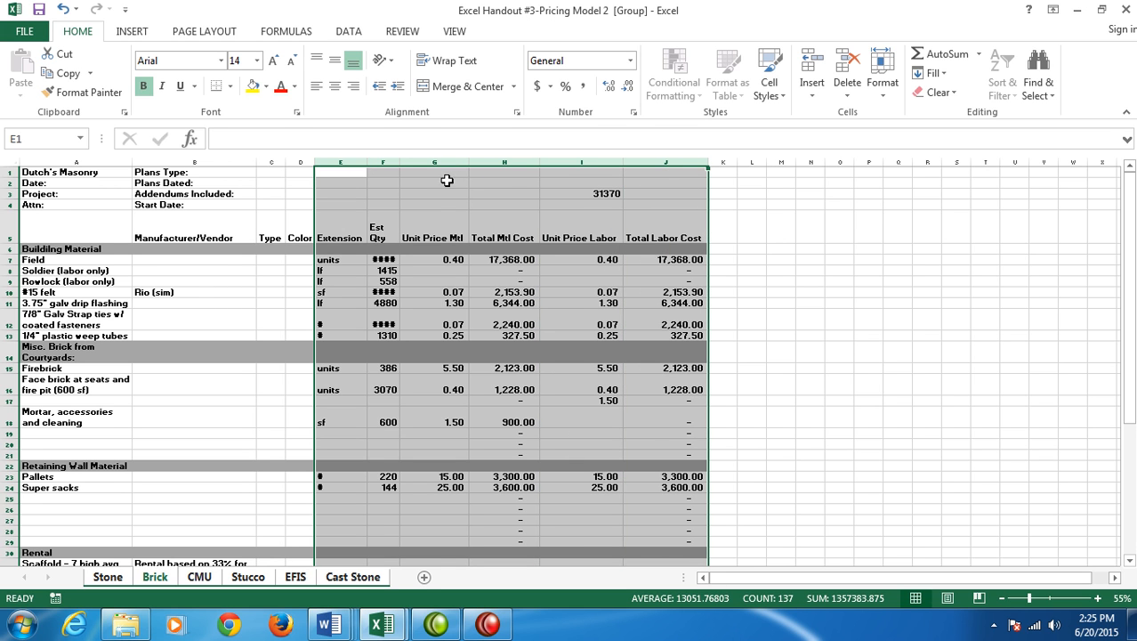
double_click(398, 160)
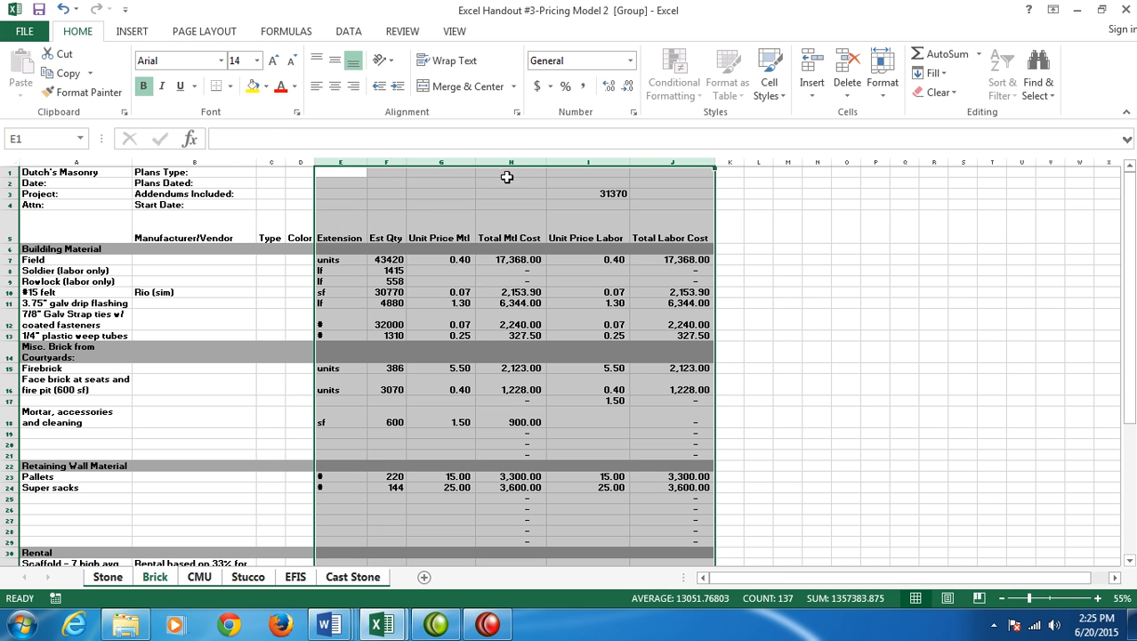
click(341, 231)
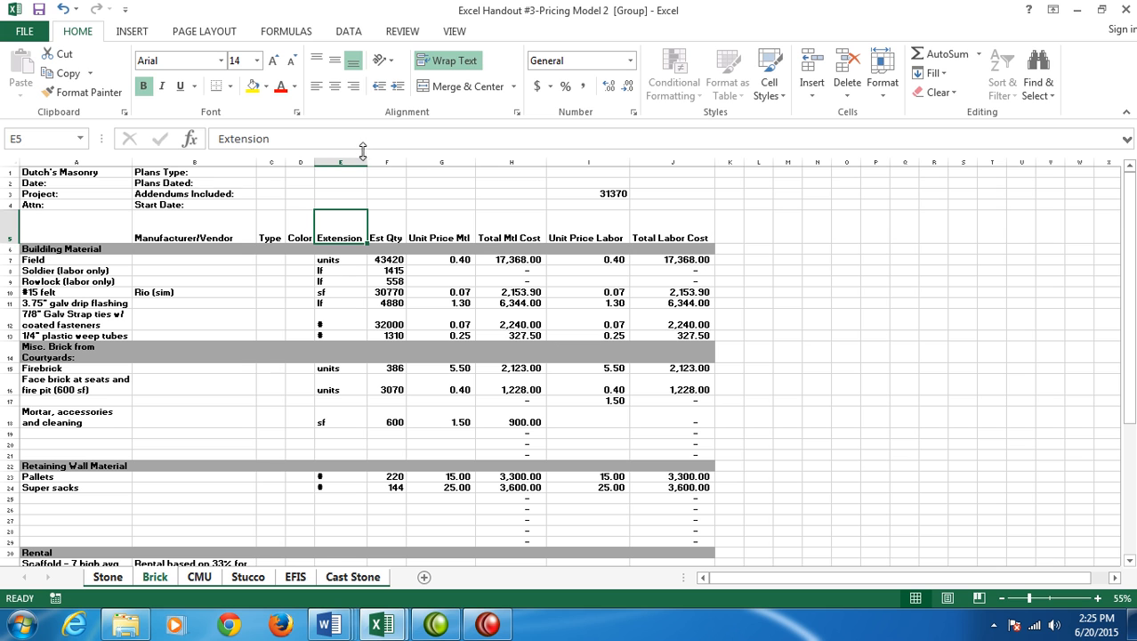
Change the header in E5 to Extensions on the grouped sheets and autofit column E to it.
click(286, 140)
text(s)
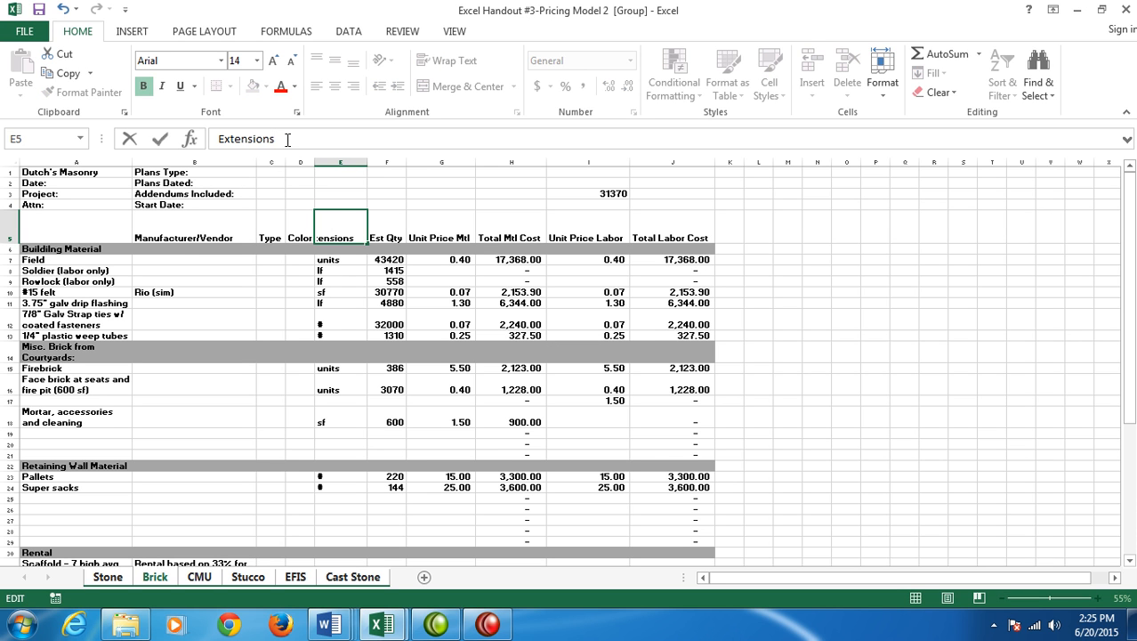
key(Return)
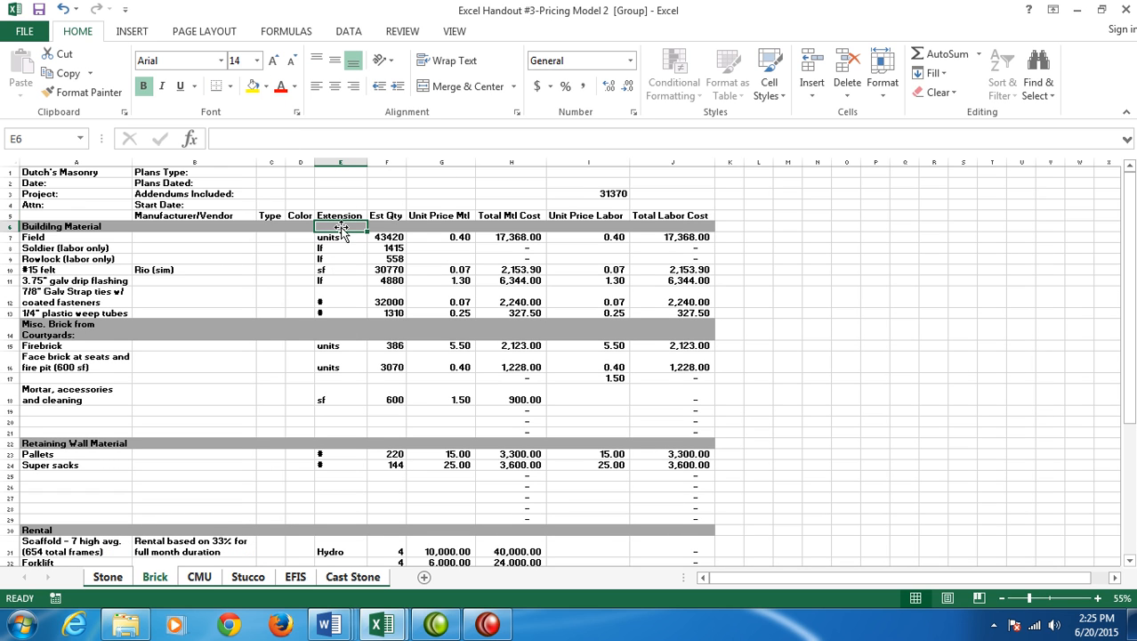
double_click(367, 165)
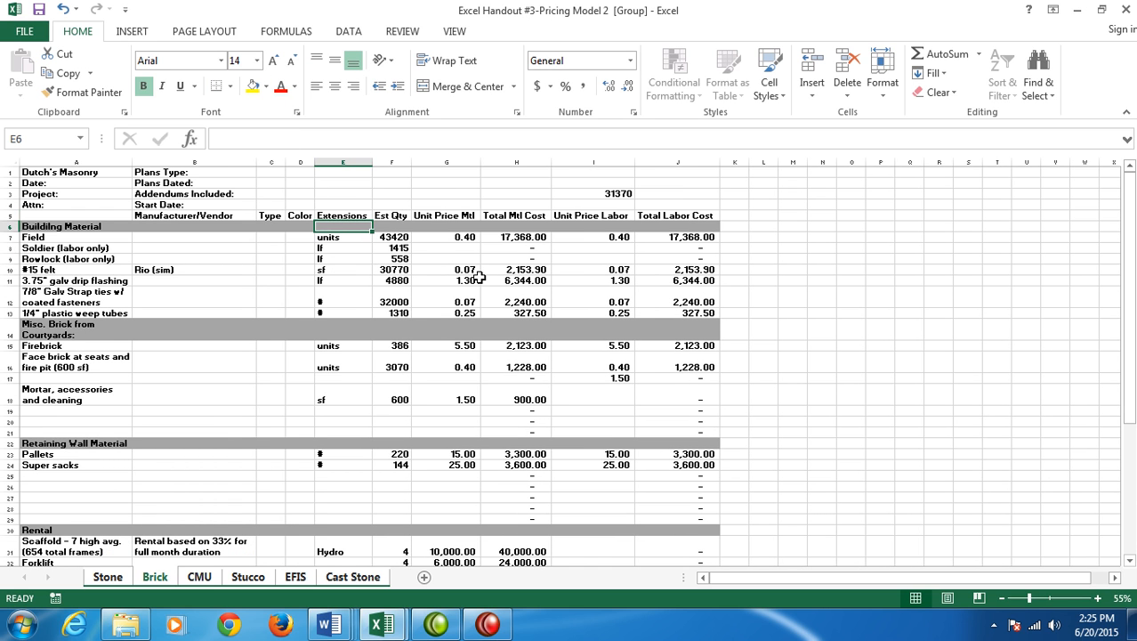
click(942, 298)
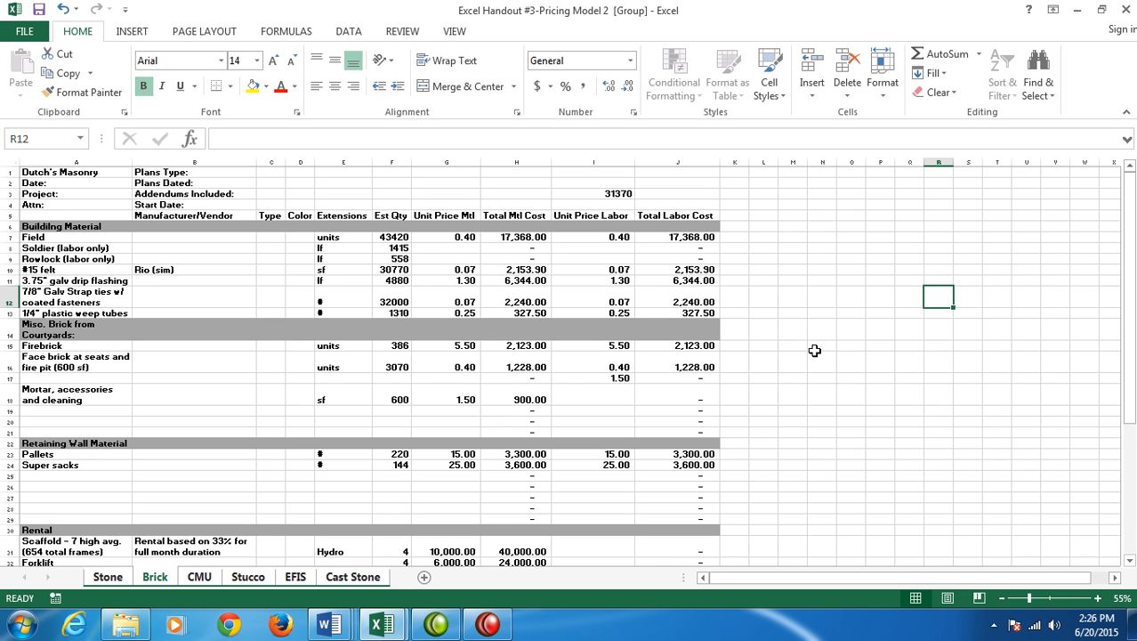
Add a new worksheet named Total and place it after the Cast Stone sheet.
click(424, 577)
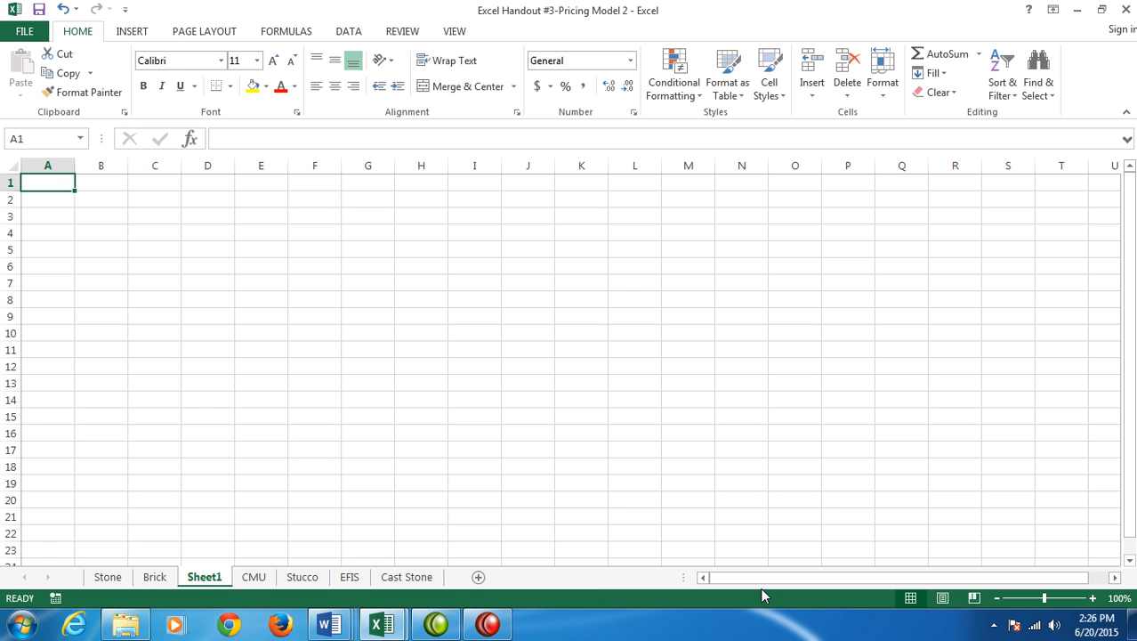
double_click(195, 577)
text(Total)
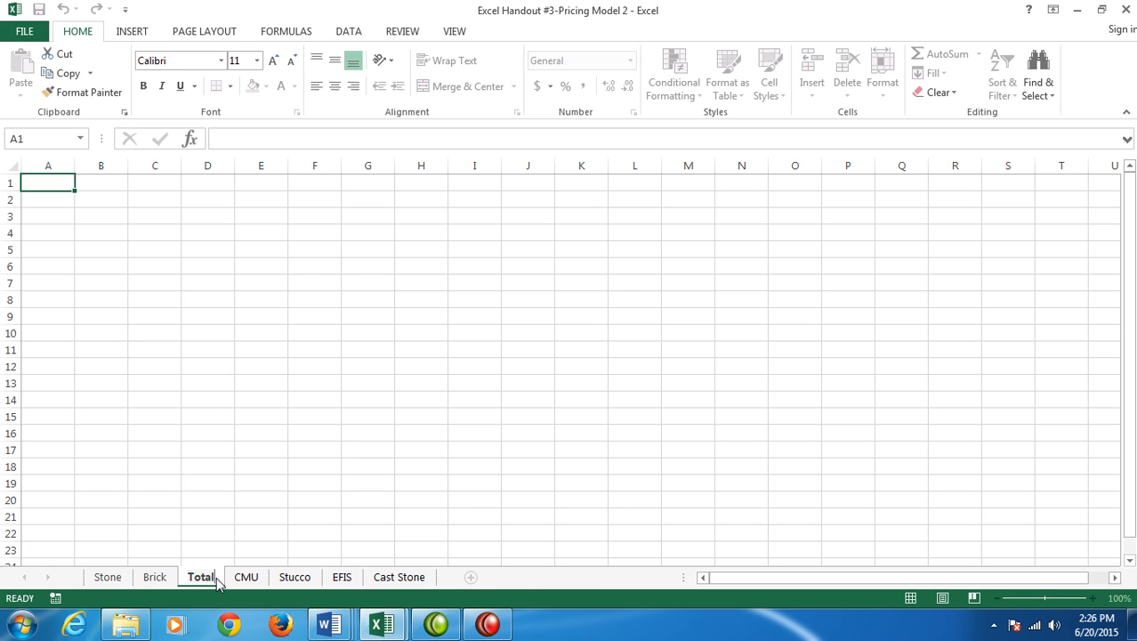
click(280, 449)
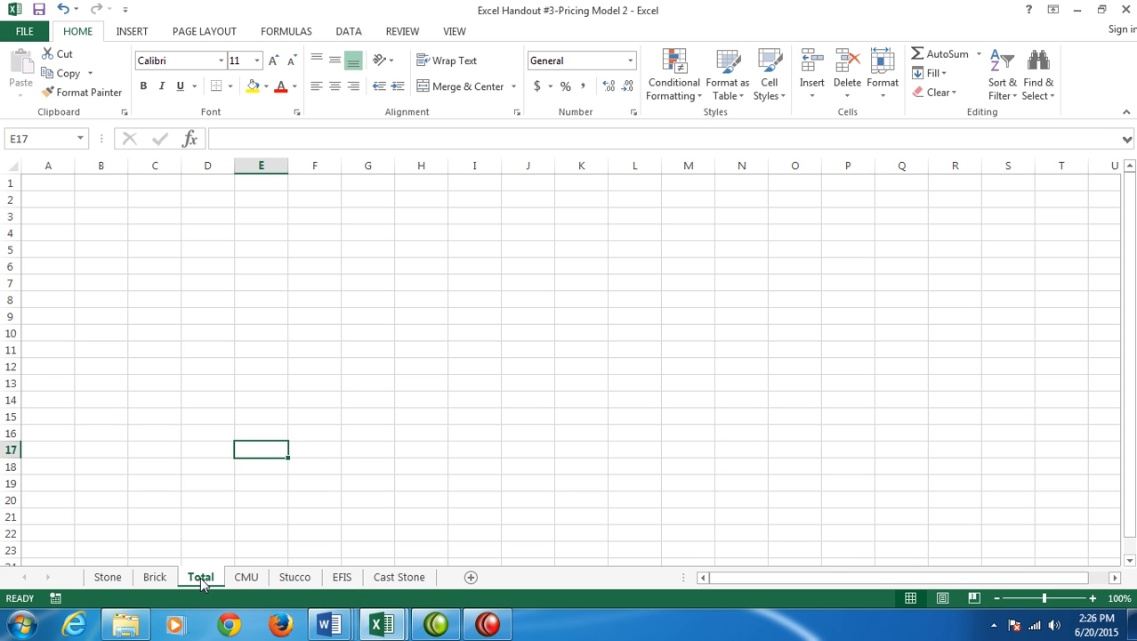
drag(201, 583, 452, 581)
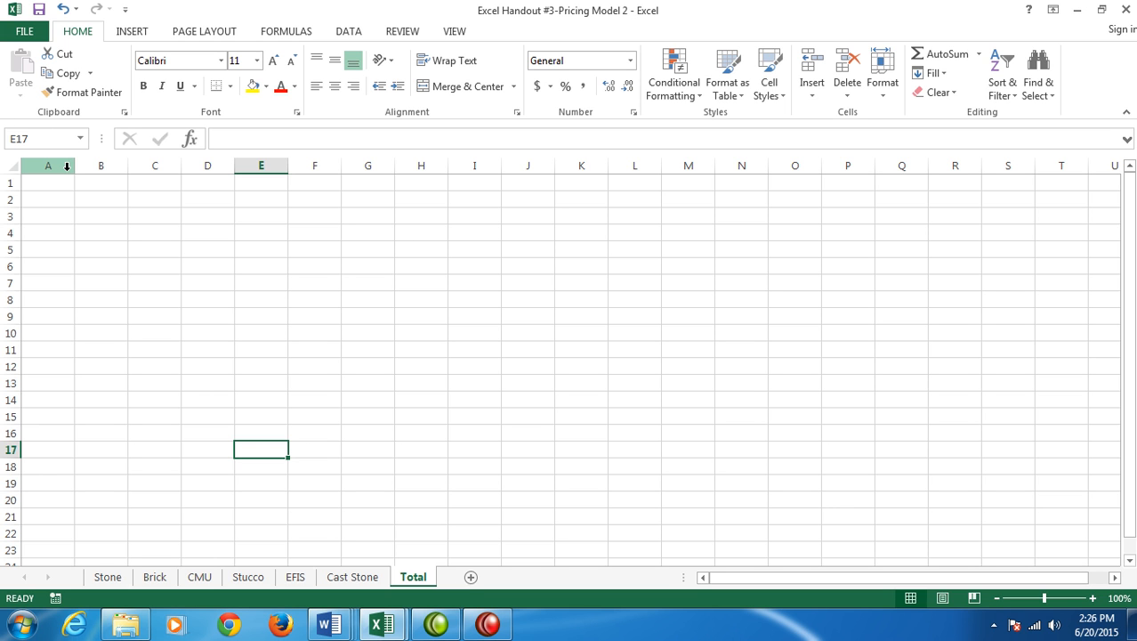
Enter the row labels Extension, Labor, Material and Rental in A2:A5 of the Total sheet.
click(28, 201)
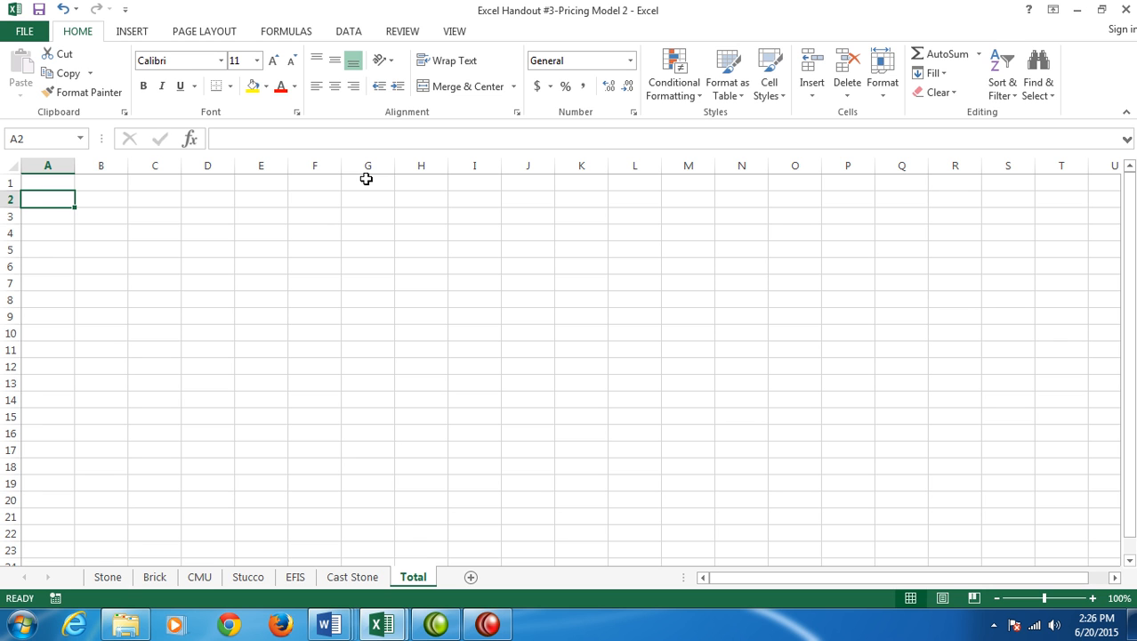
text(Extension)
key(Return)
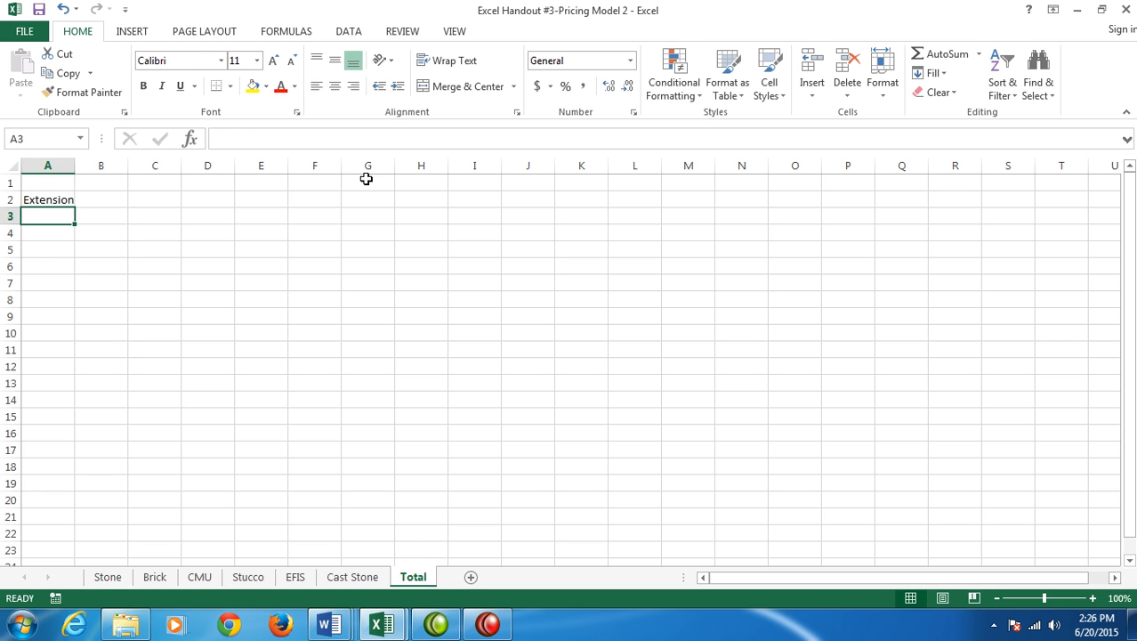
text(Labor)
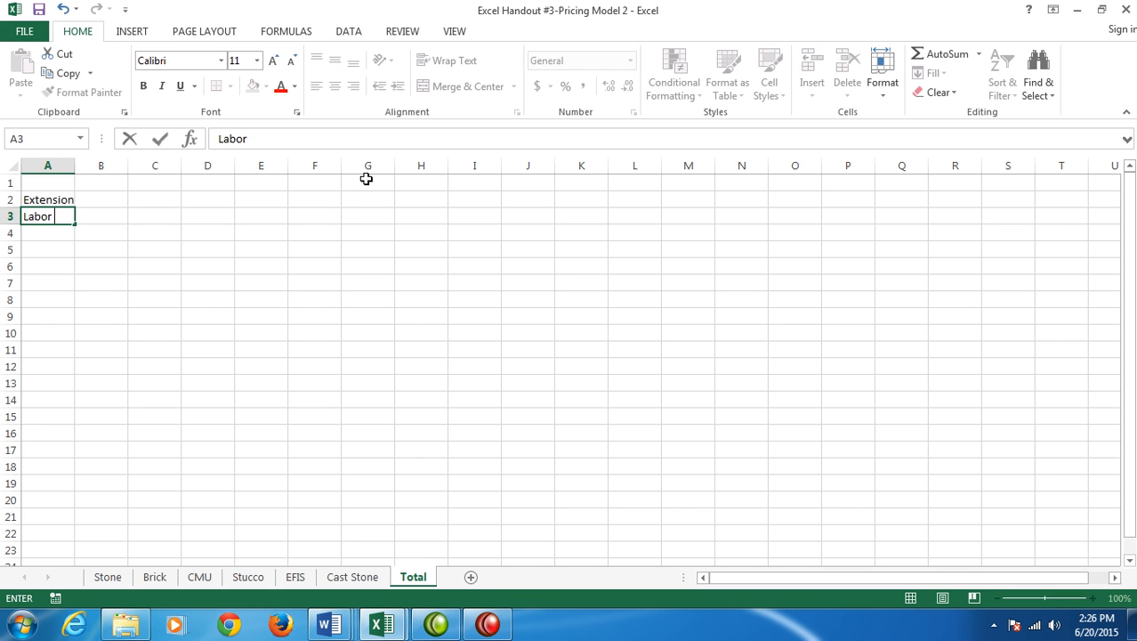
key(Return)
text(M)
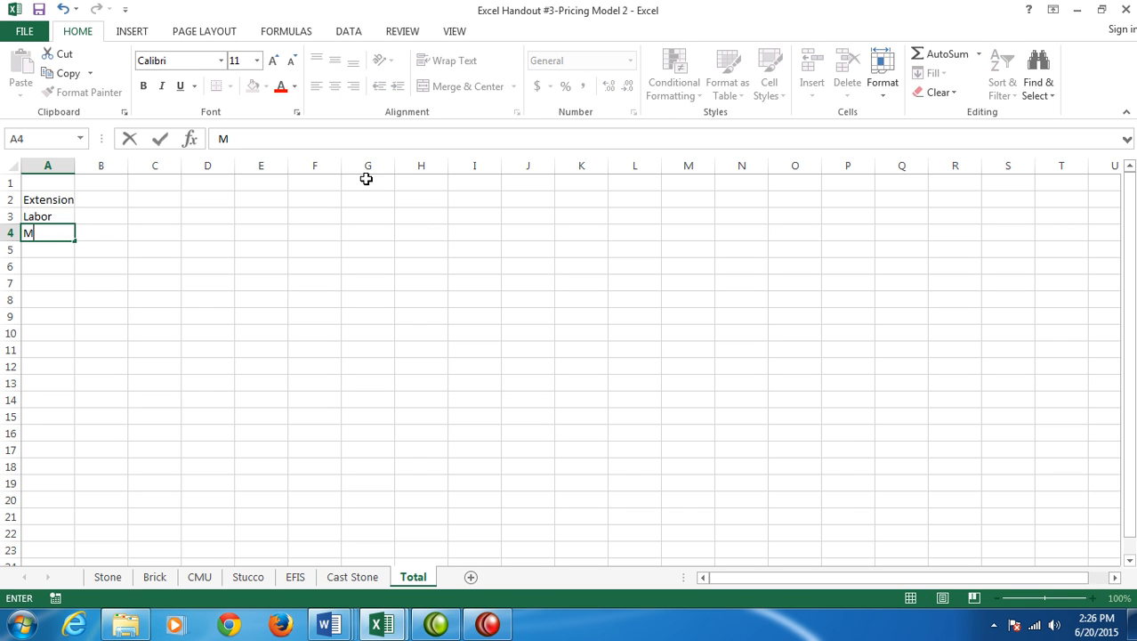
text(aterial)
key(Return)
text(Rental)
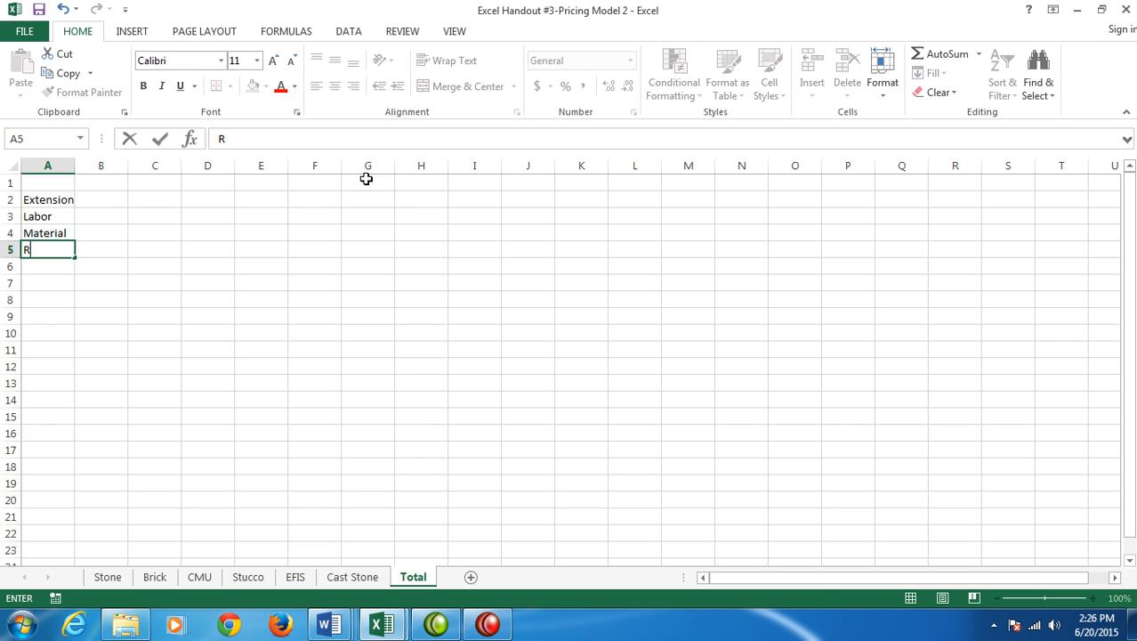
key(Return)
Enter the row label Management in A6, correcting its spelling.
text(Mangement)
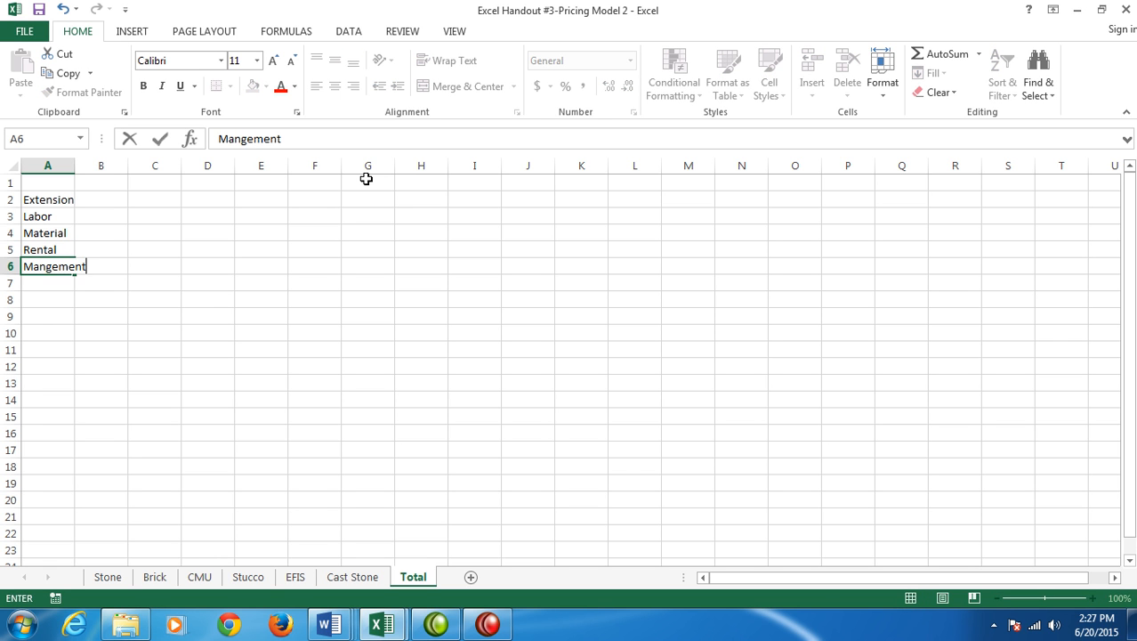
key(Return)
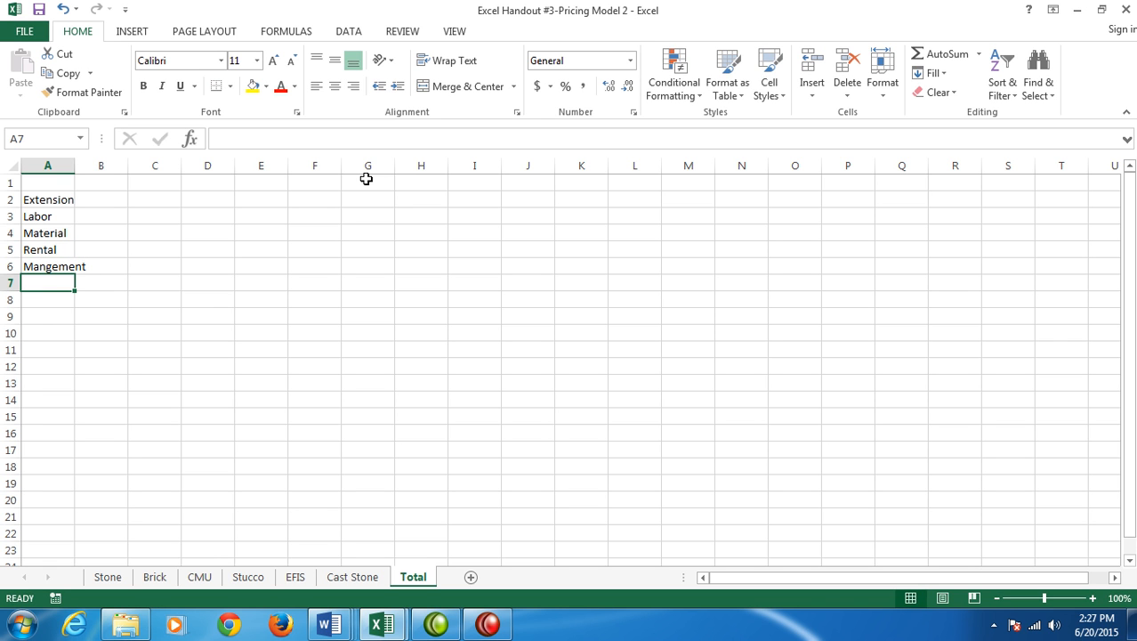
key(Up)
key(F2)
key(Left)
key(Left)
key(Left)
key(Left)
key(Left)
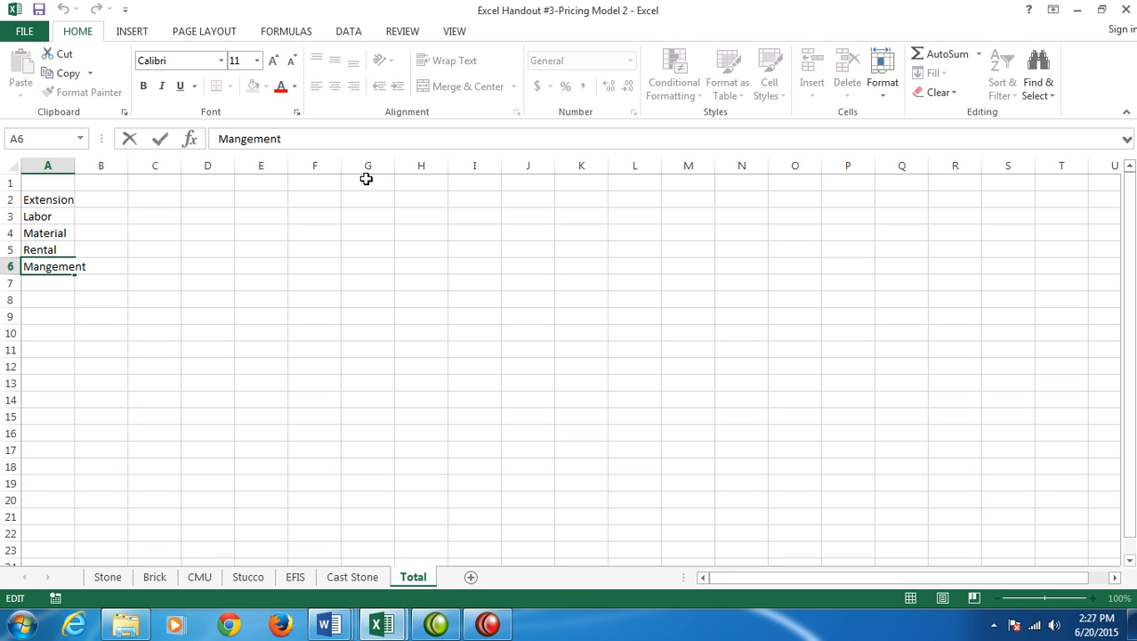
text(a)
key(Return)
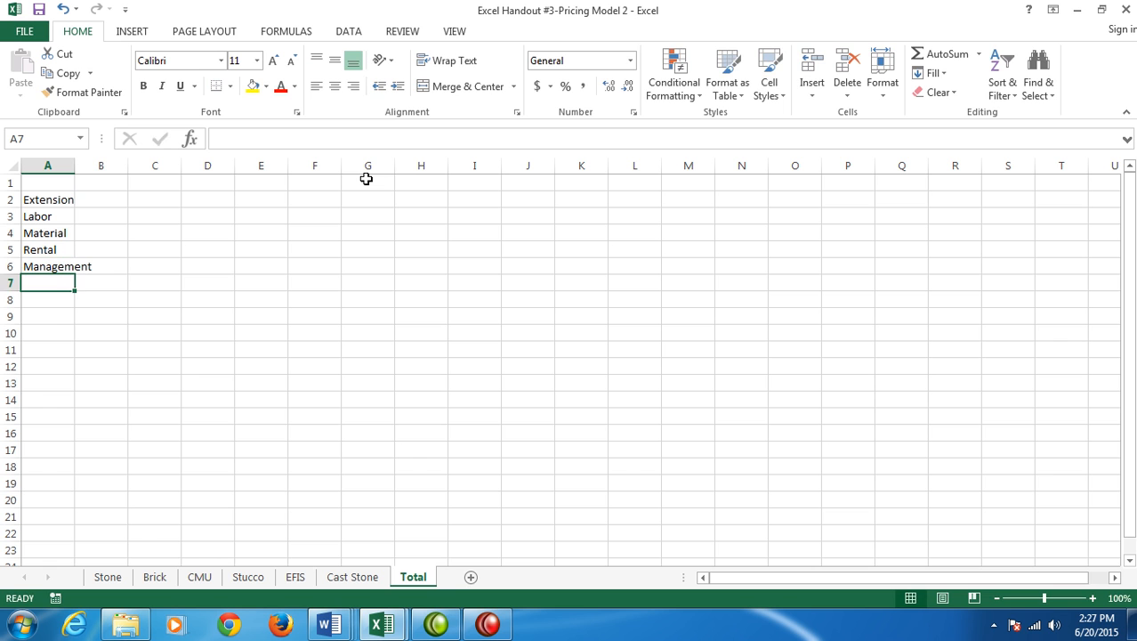
Enter the row labels Tax, Sub Total:, Overhead, Contingency and Per Sq Ft in A7:A11.
text(Tax)
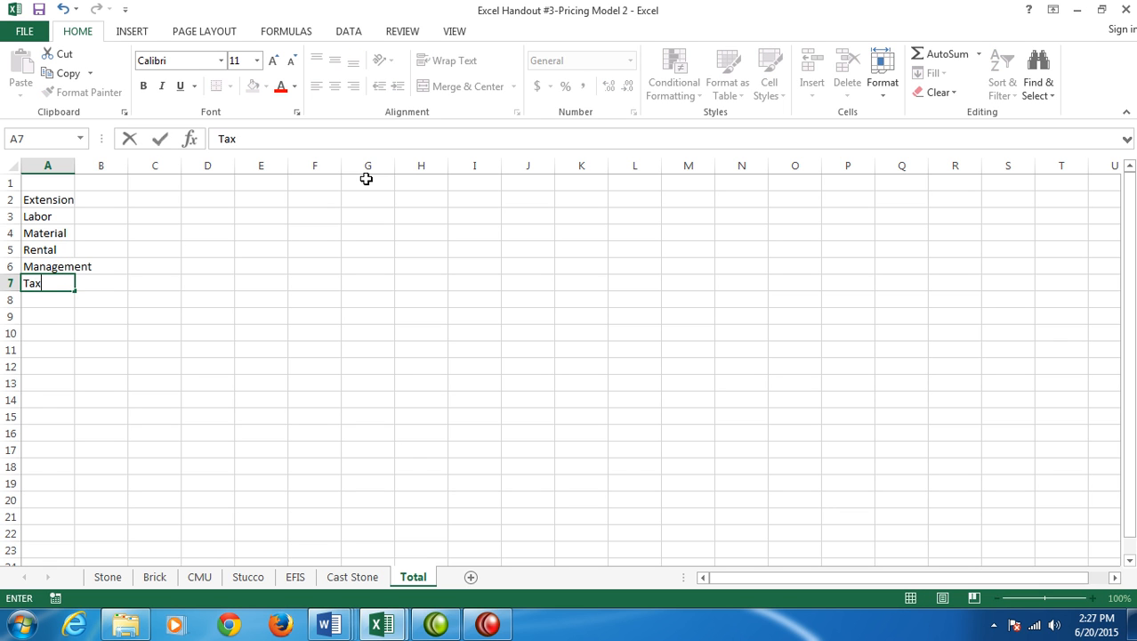
key(Return)
text(Sub Total:)
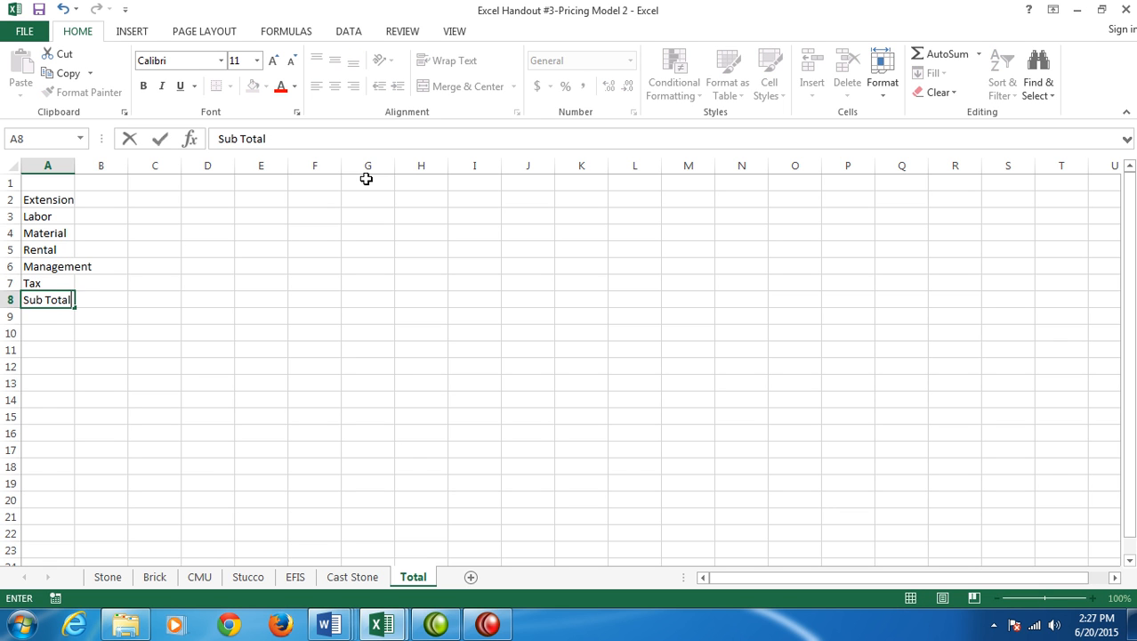
key(Return)
text(Overhead)
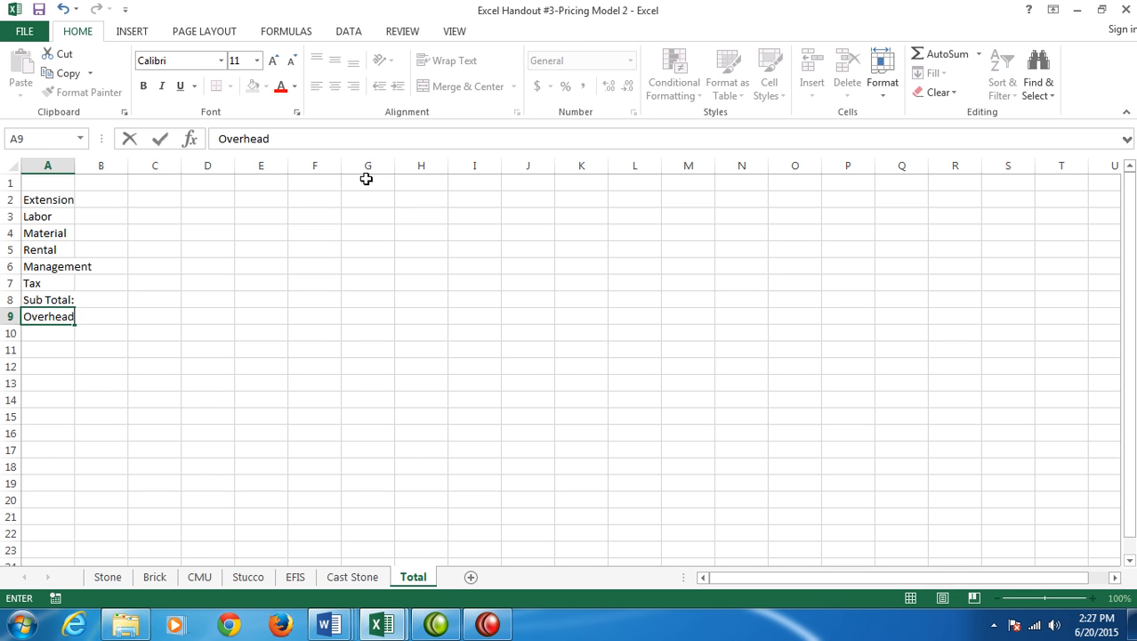
key(Return)
text(Contingency)
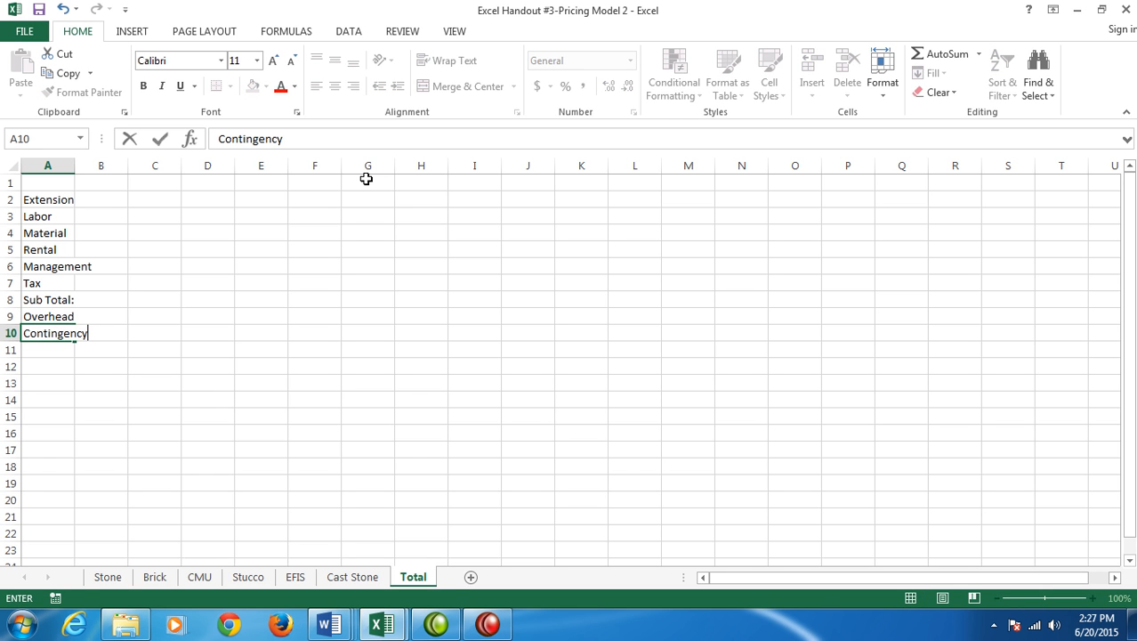
key(Return)
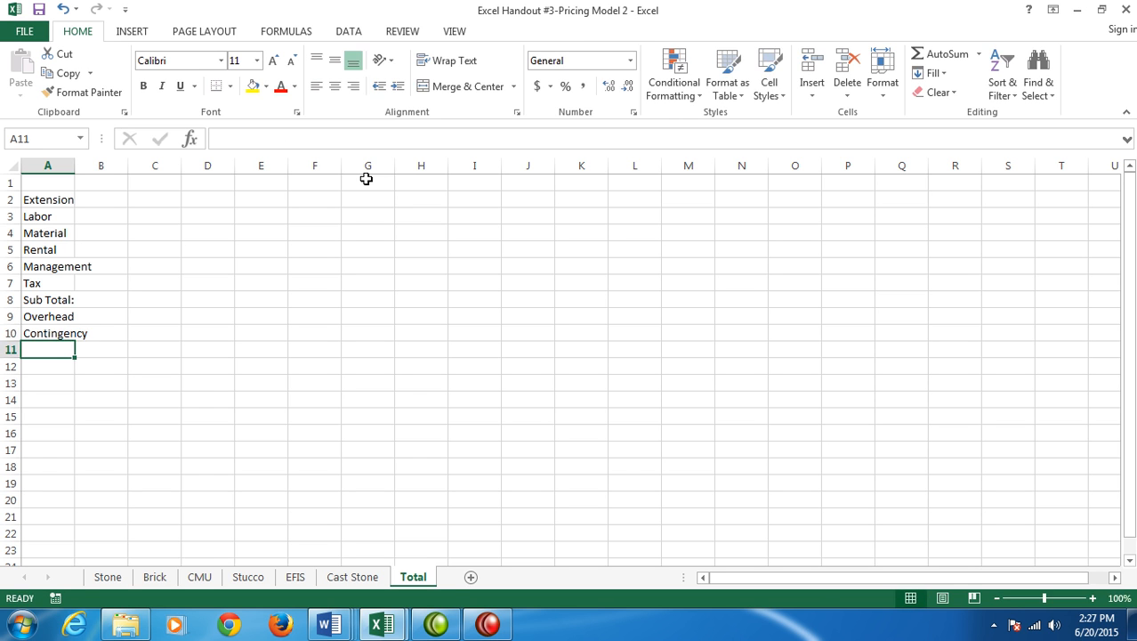
text(Per )
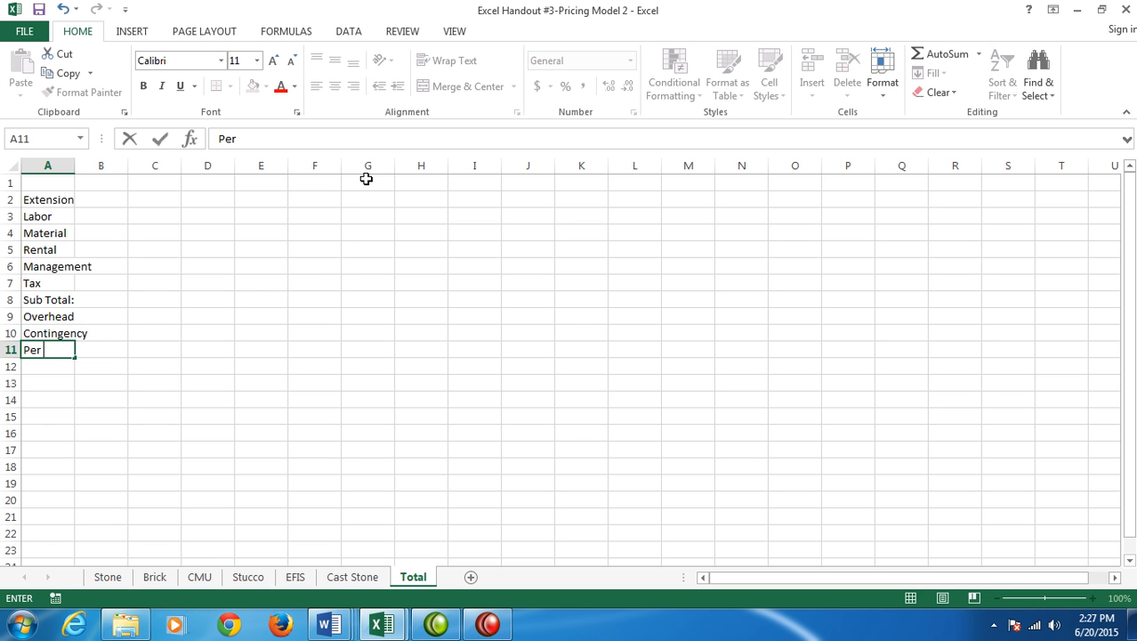
text(Sq Ft)
key(Return)
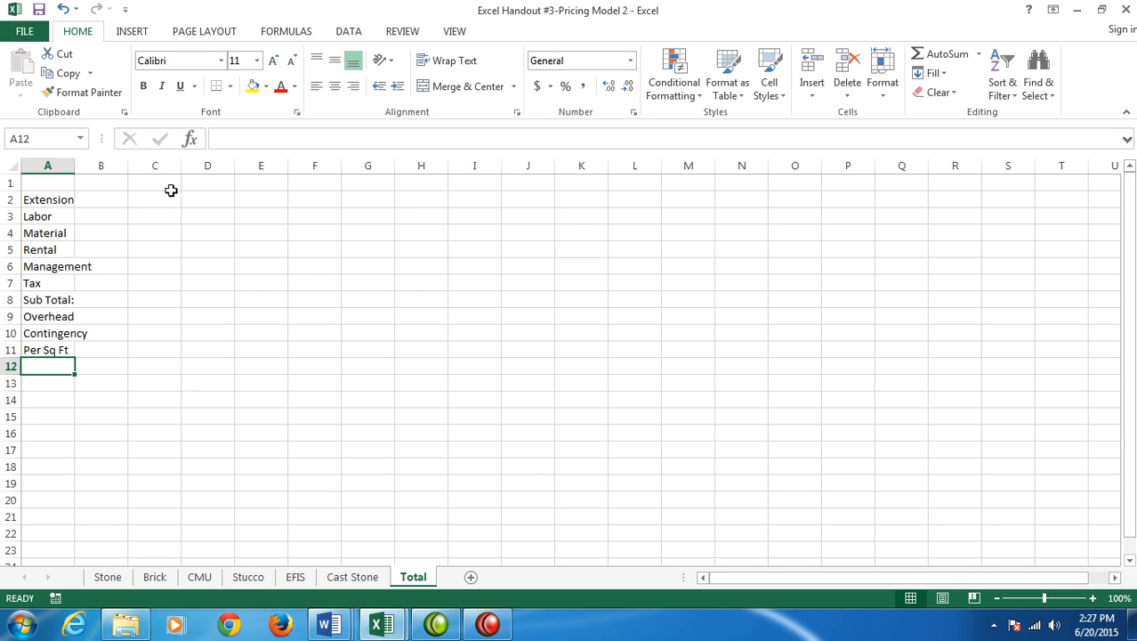
Enter the column headers Stone, Brick and CMU in B1:D1 of the Total sheet.
click(103, 182)
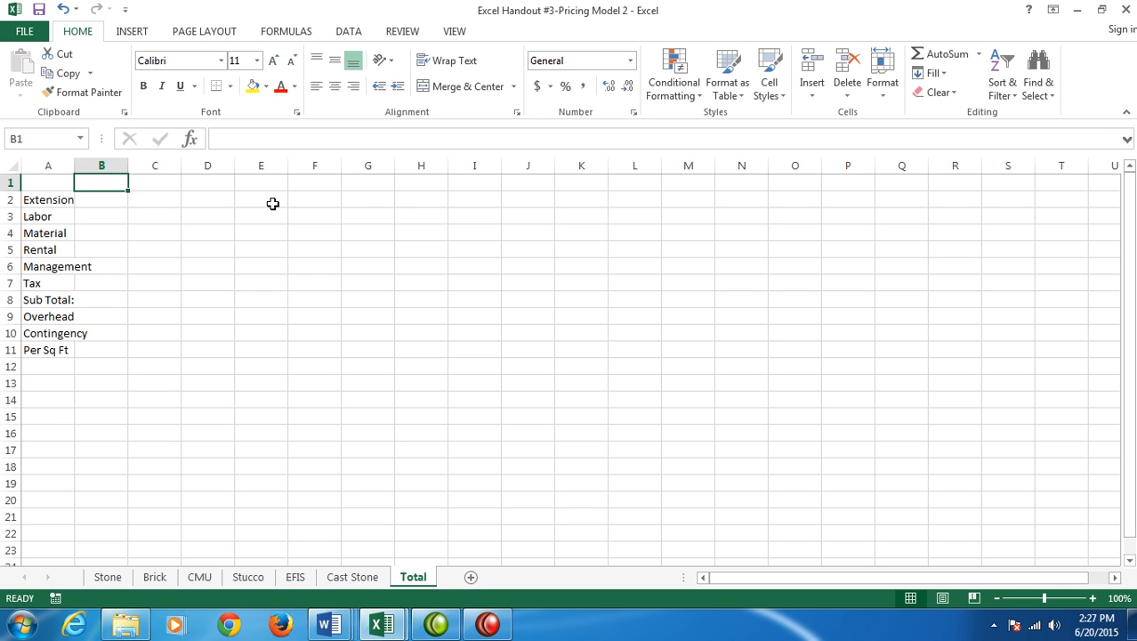
text(Stone)
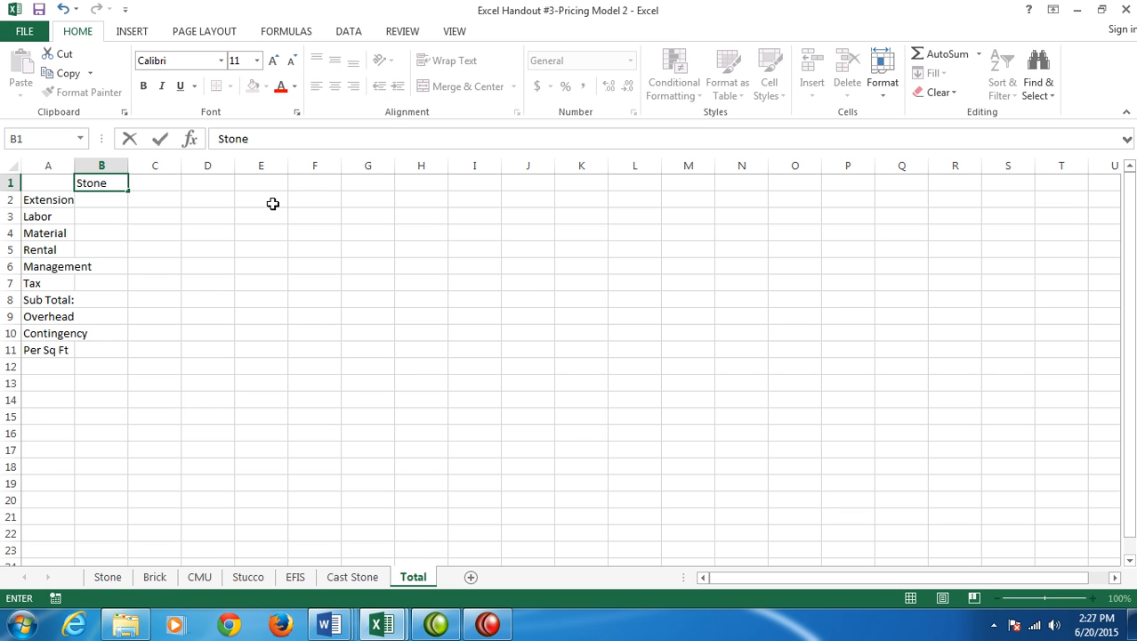
key(Tab)
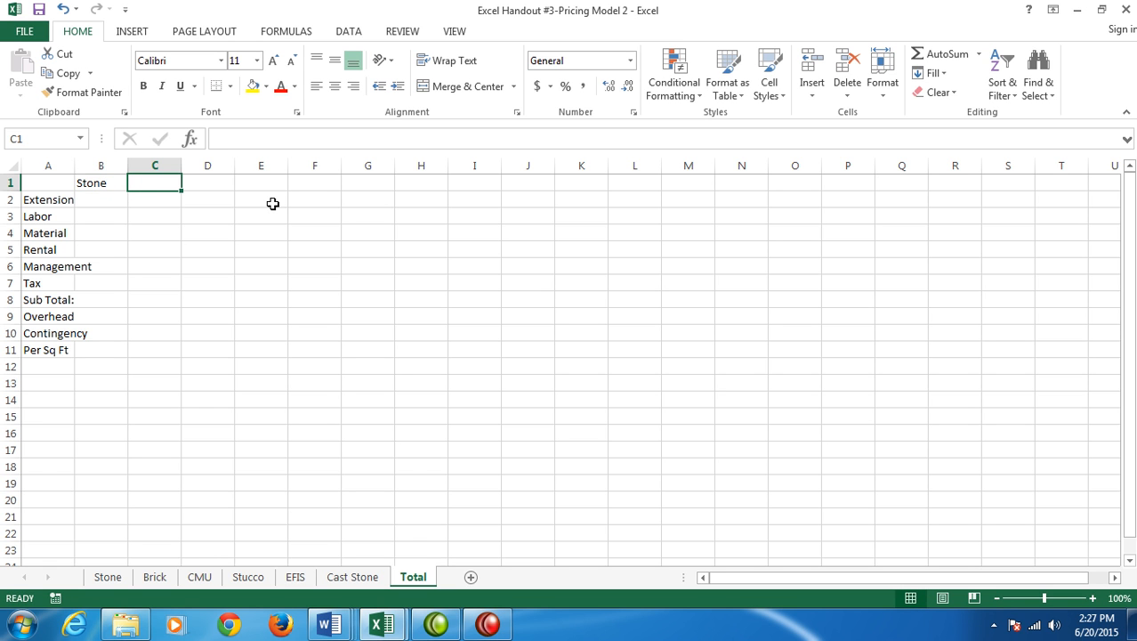
text(Brick)
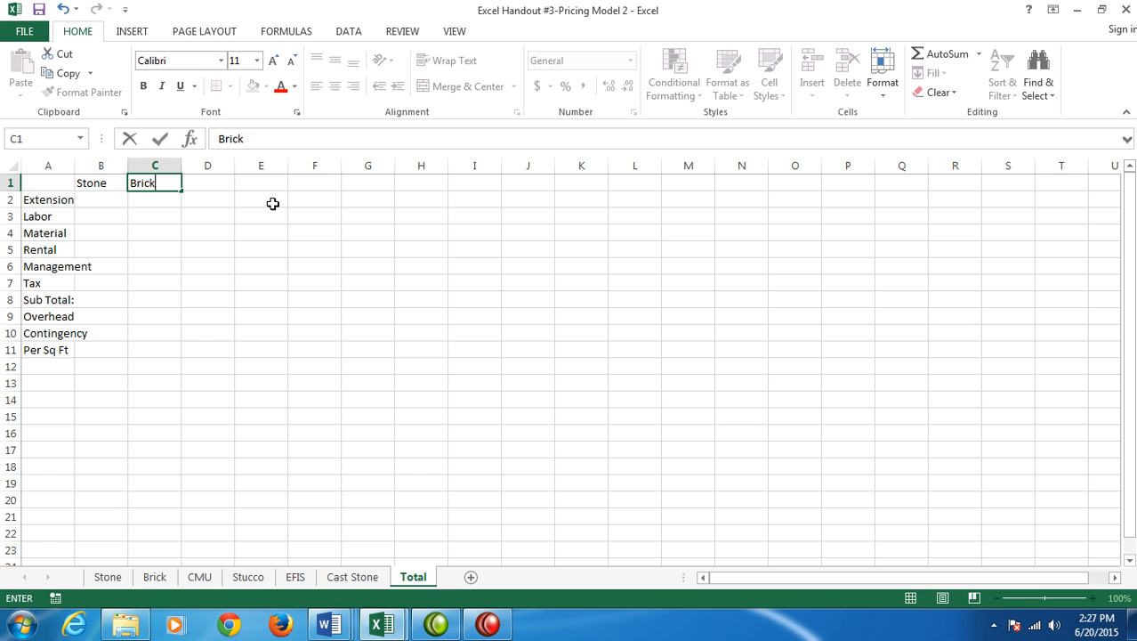
key(Tab)
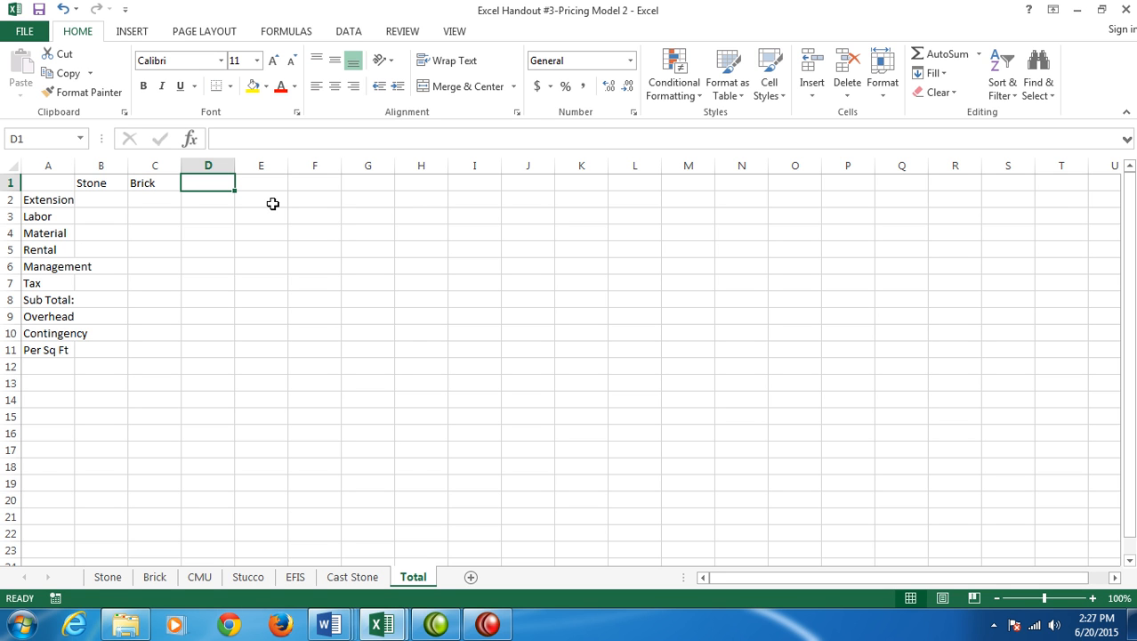
text(CMU)
key(Tab)
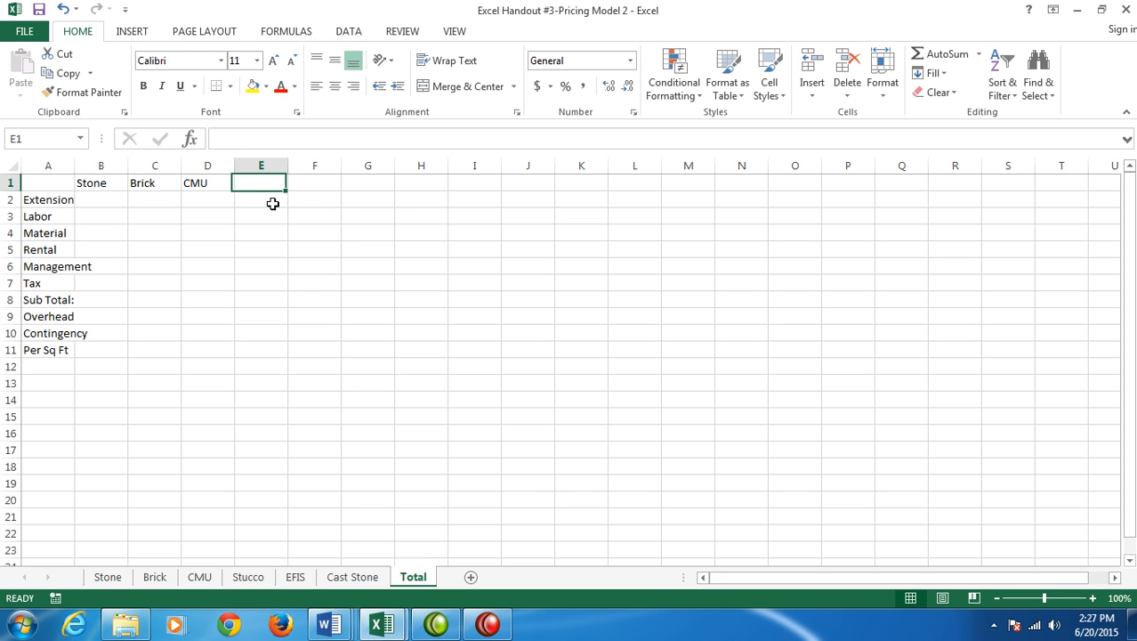
Enter the column headers Stucco, EFIS, Cast Stone and Total in E1:H1.
text(Stucco)
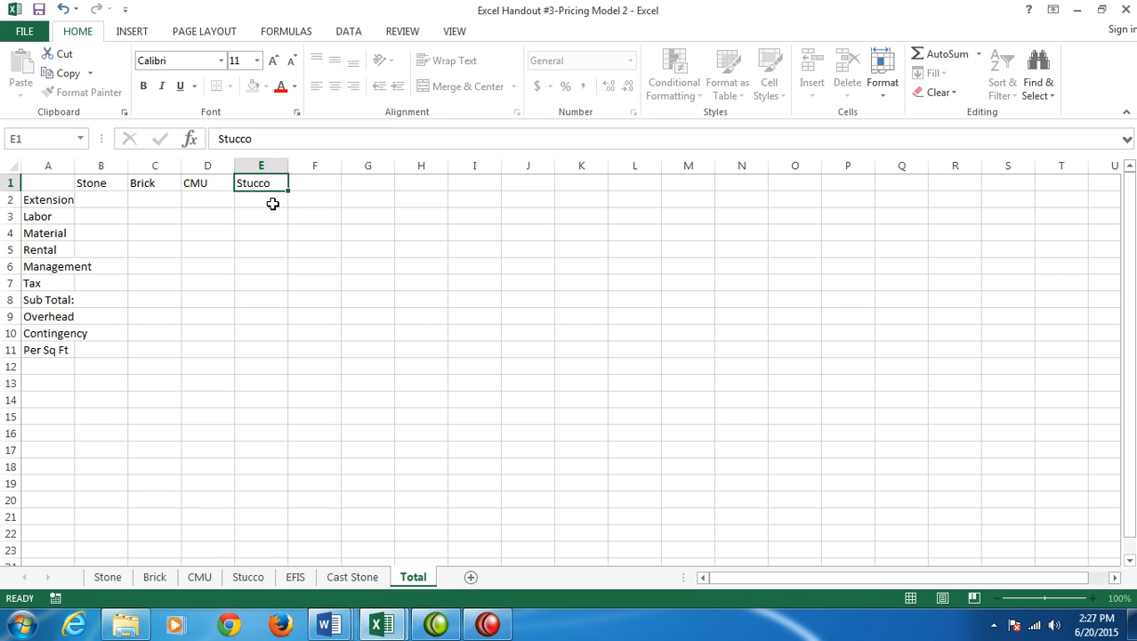
key(Tab)
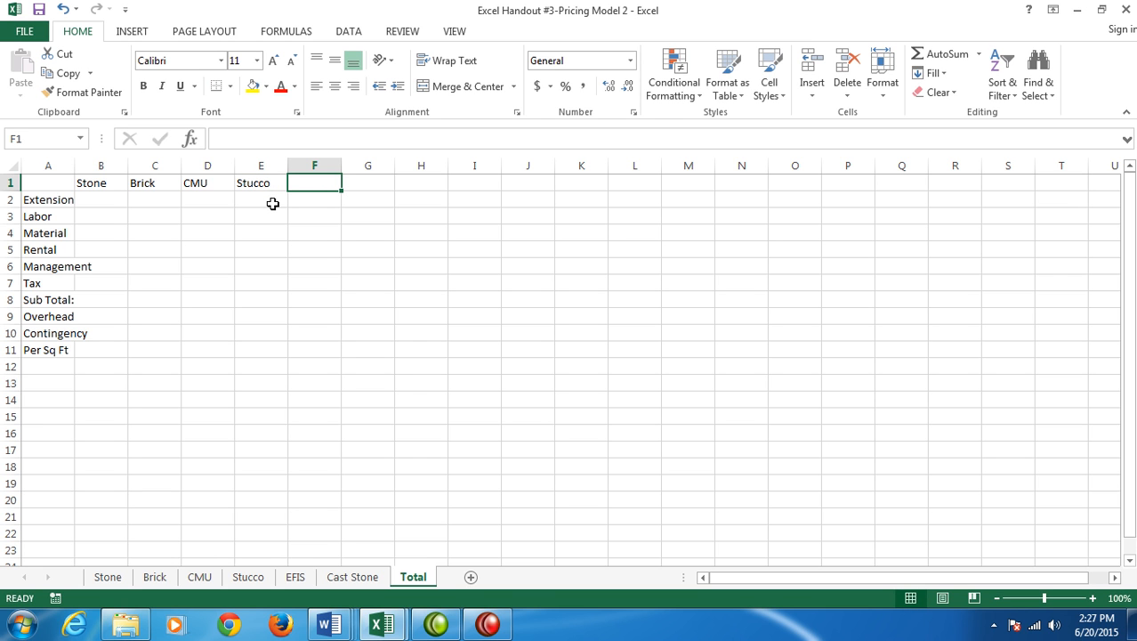
text(EFIS)
key(Tab)
text(C)
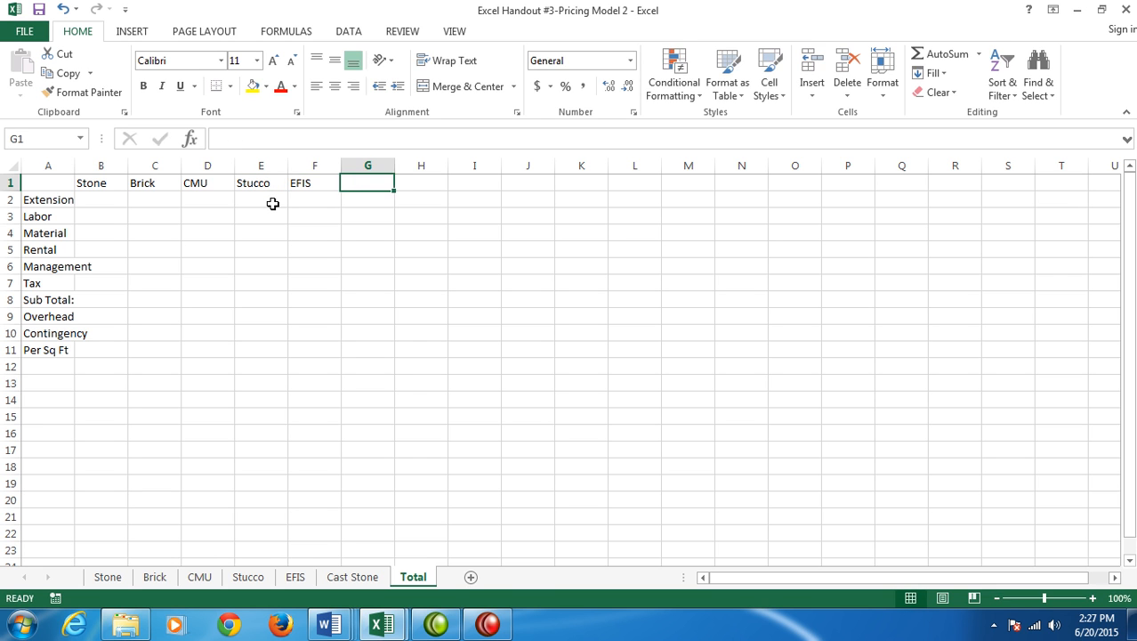
text(ast Stone)
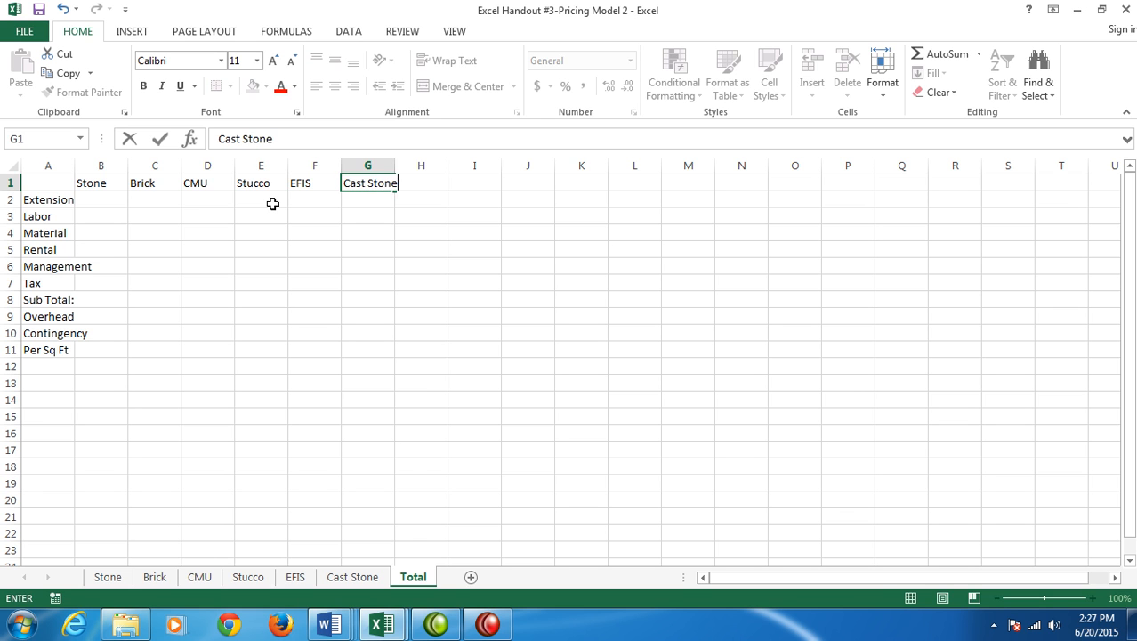
key(Tab)
text(Total)
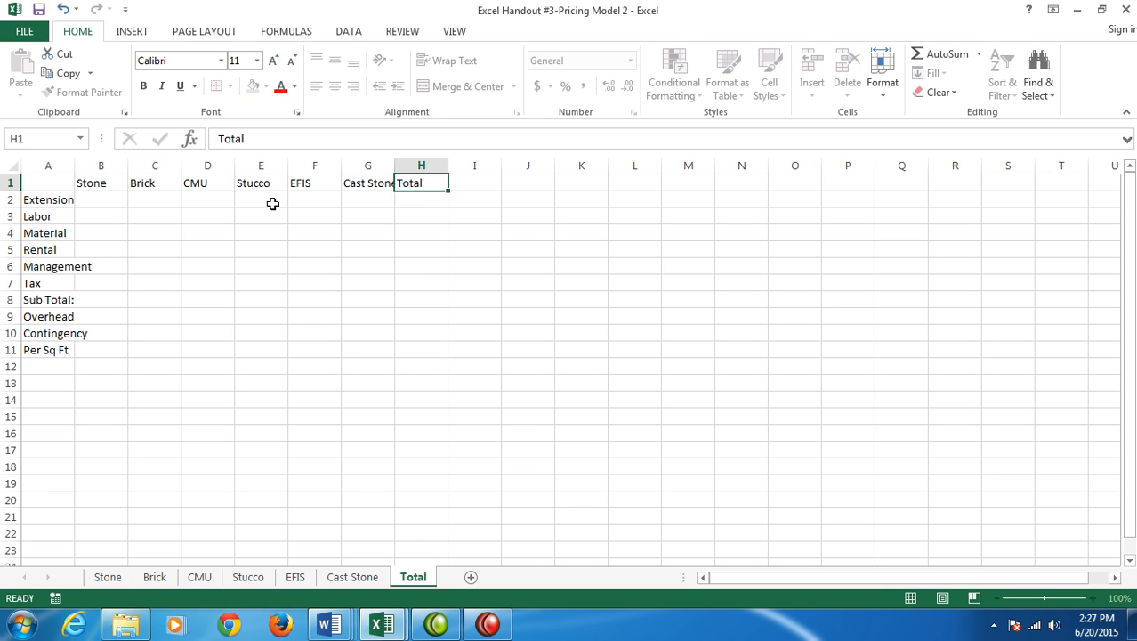
AutoFit columns A and G of the Total sheet so their labels fit.
key(Return)
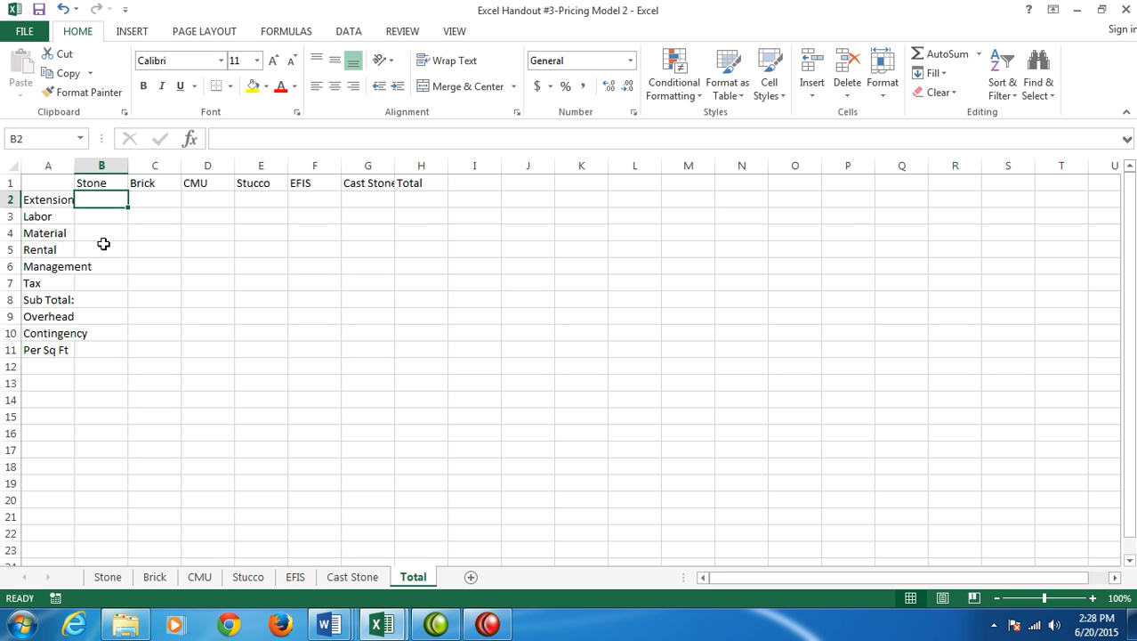
double_click(76, 167)
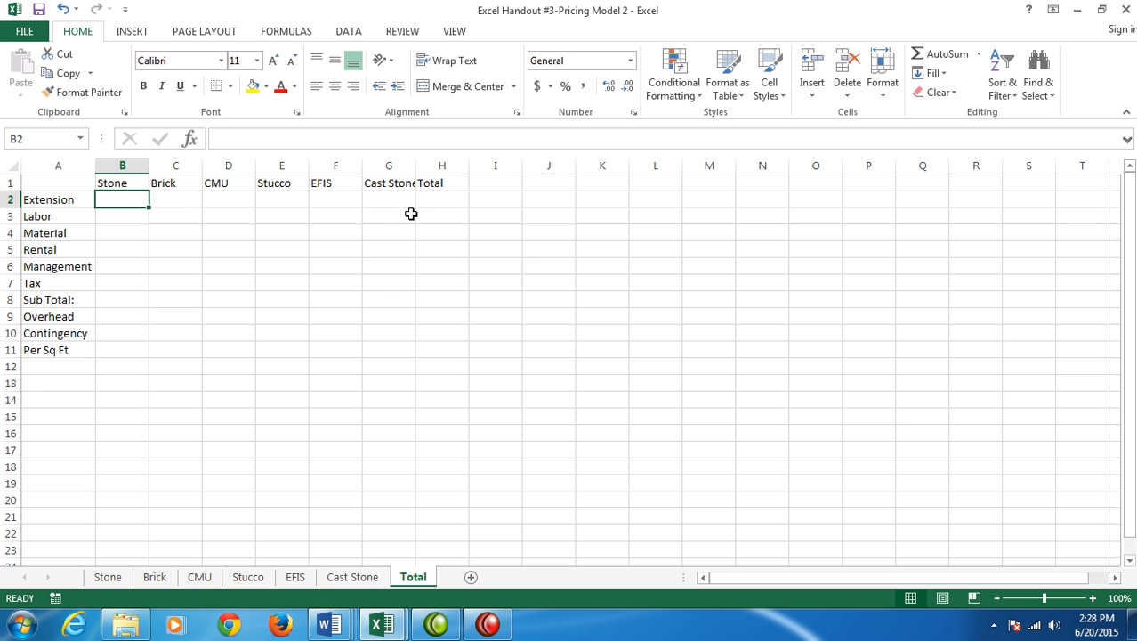
double_click(418, 165)
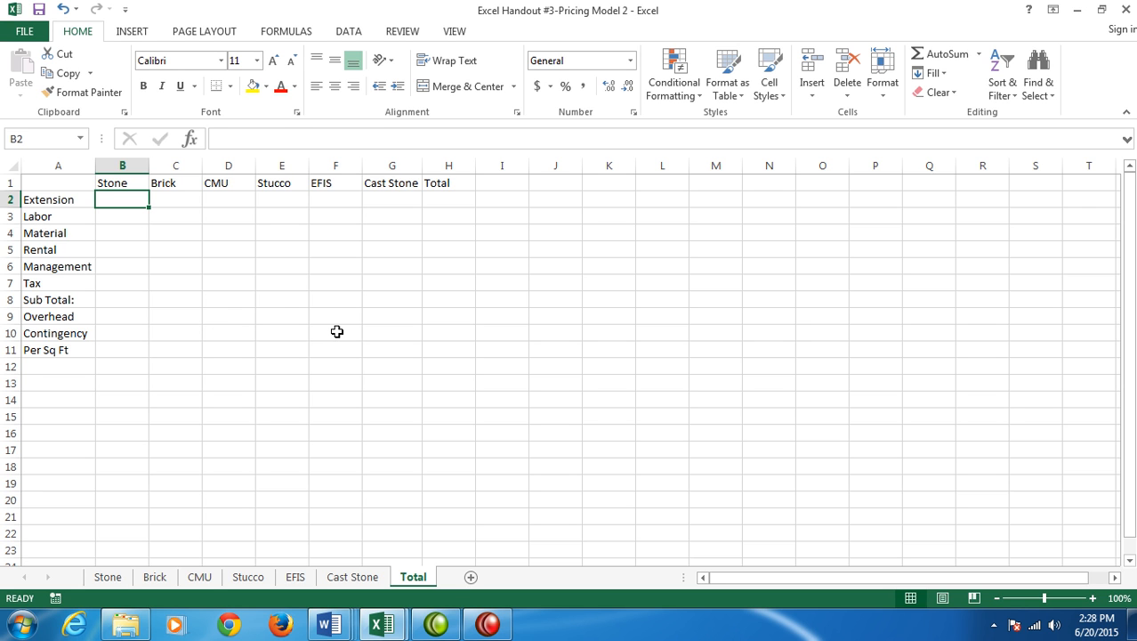
Link the Stone Extension cell B2 on the Total sheet to cell I3 of the Stone sheet.
text(=)
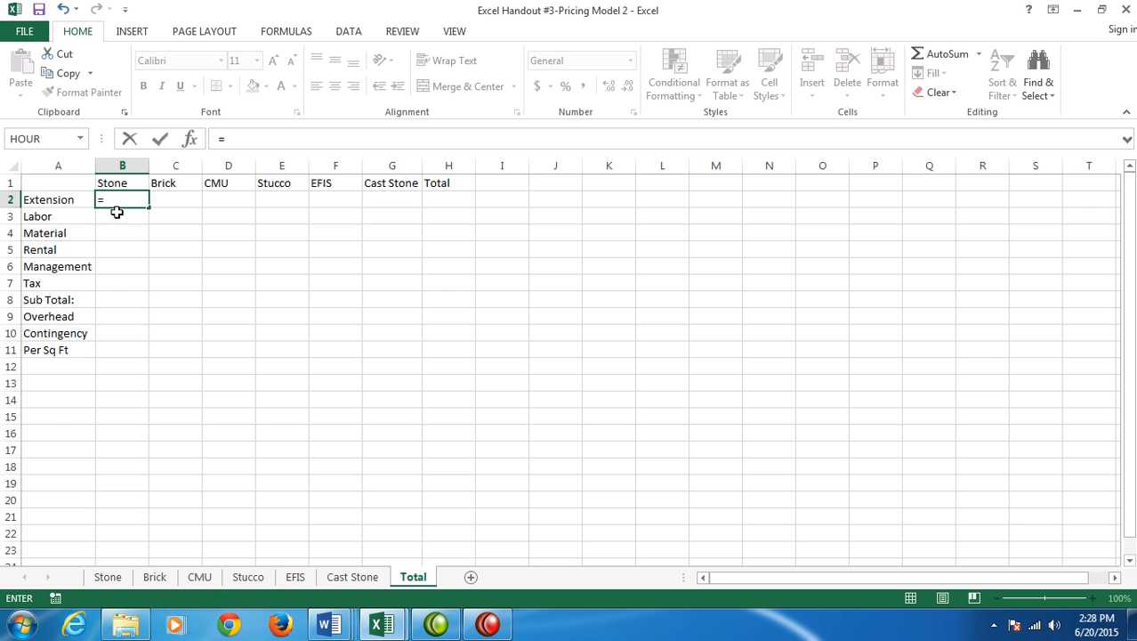
click(117, 576)
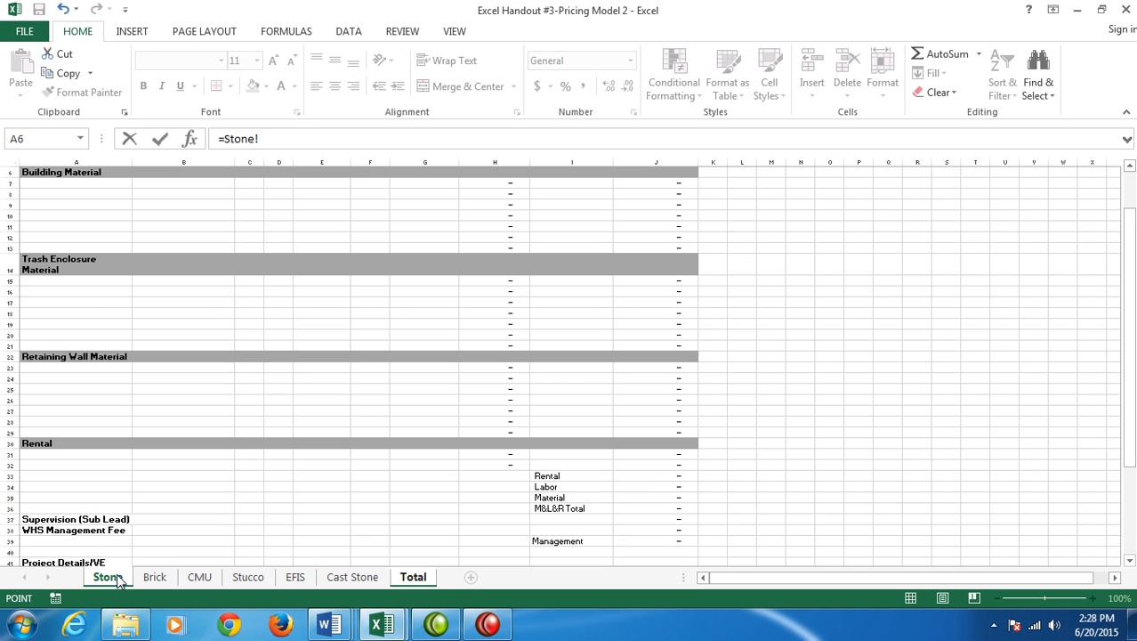
drag(1131, 392, 1126, 294)
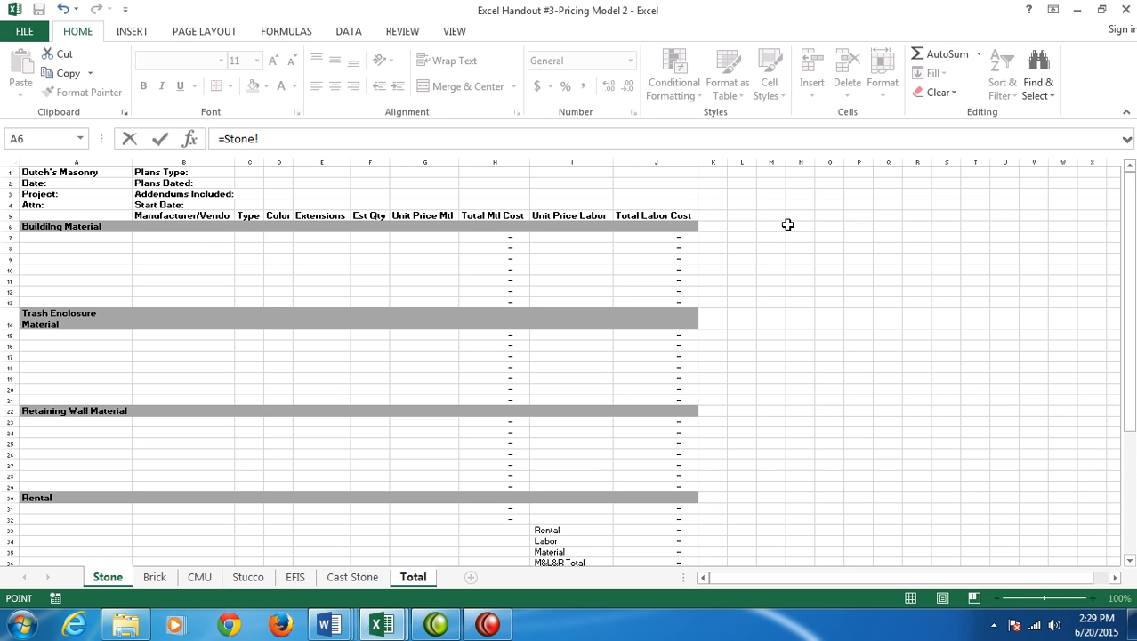
click(566, 192)
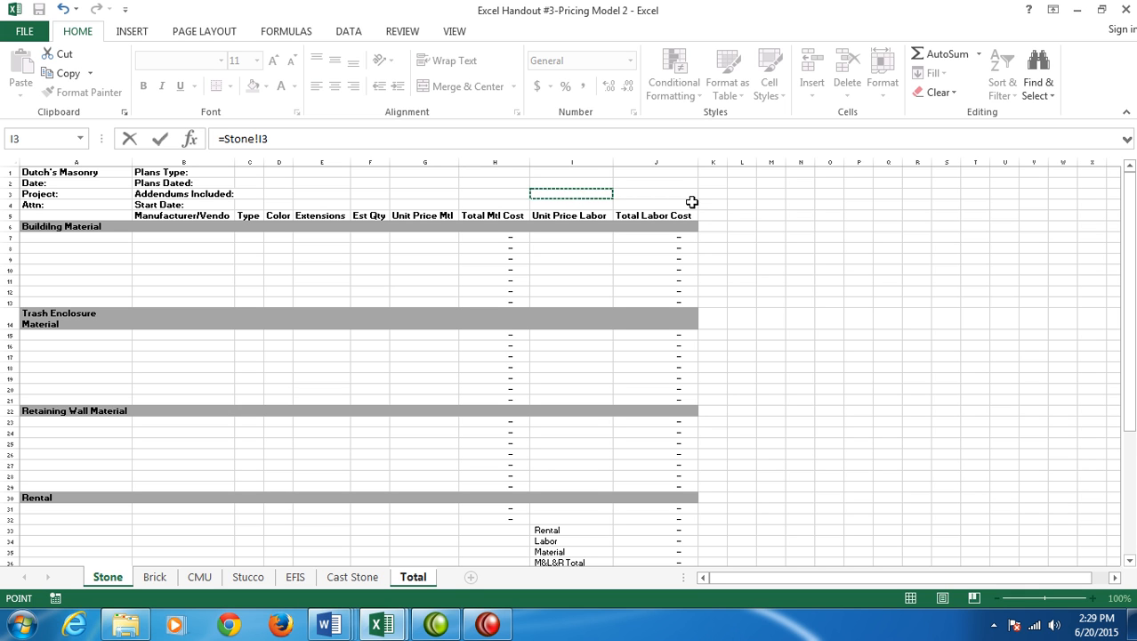
key(Return)
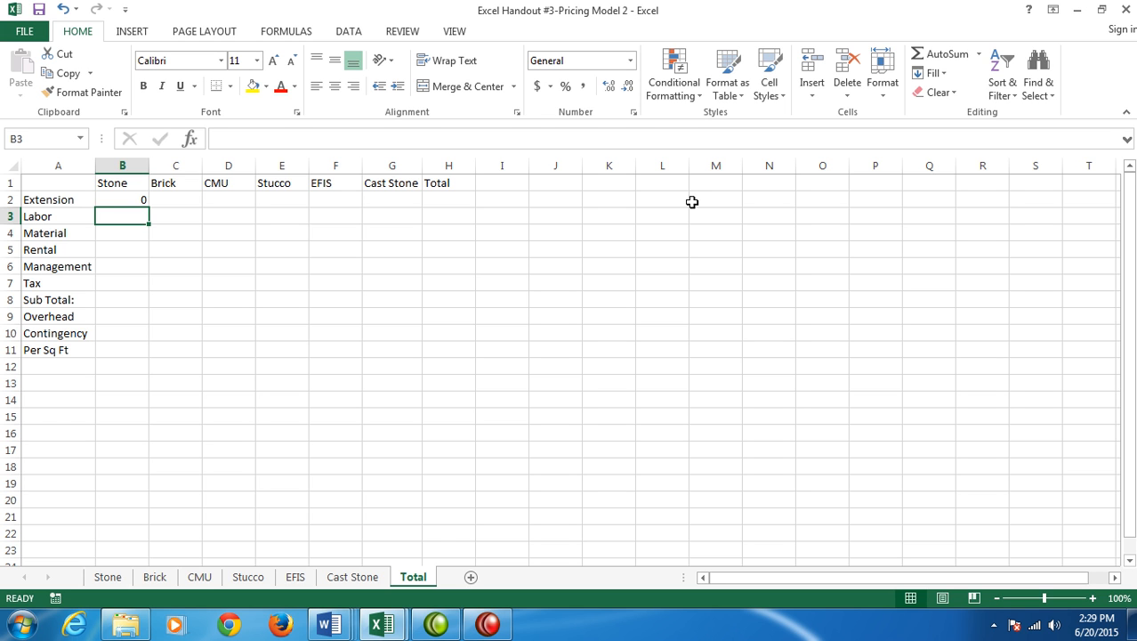
Link the Stone Labor cell B3 on the Total sheet to the Labor amount in Stone!J34.
text(=)
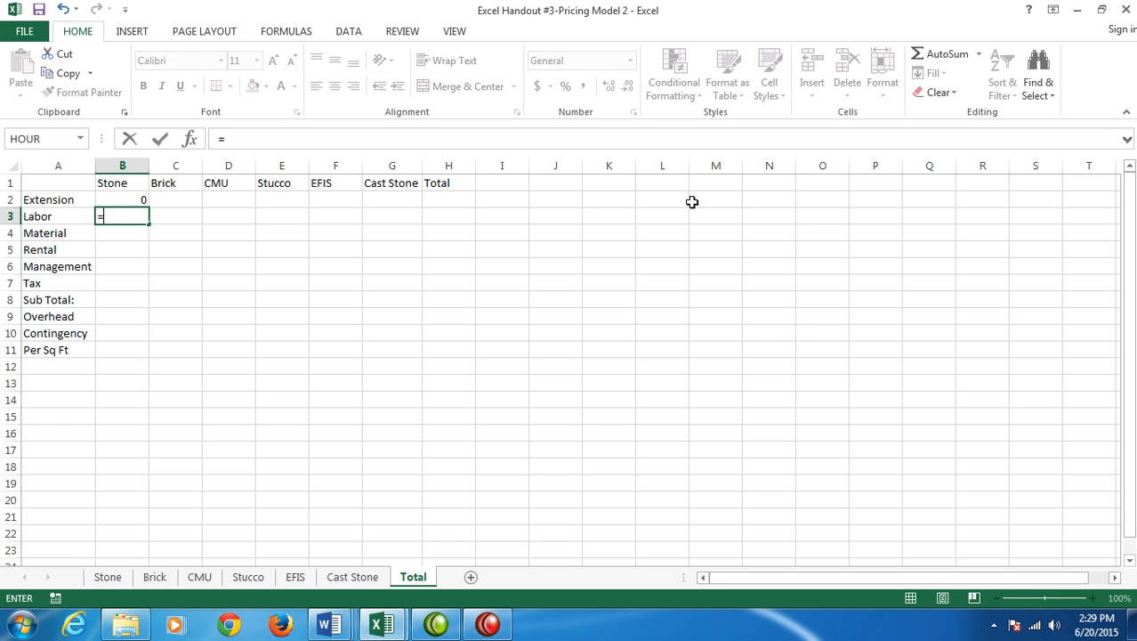
click(119, 579)
scroll(818, 394, down, 2)
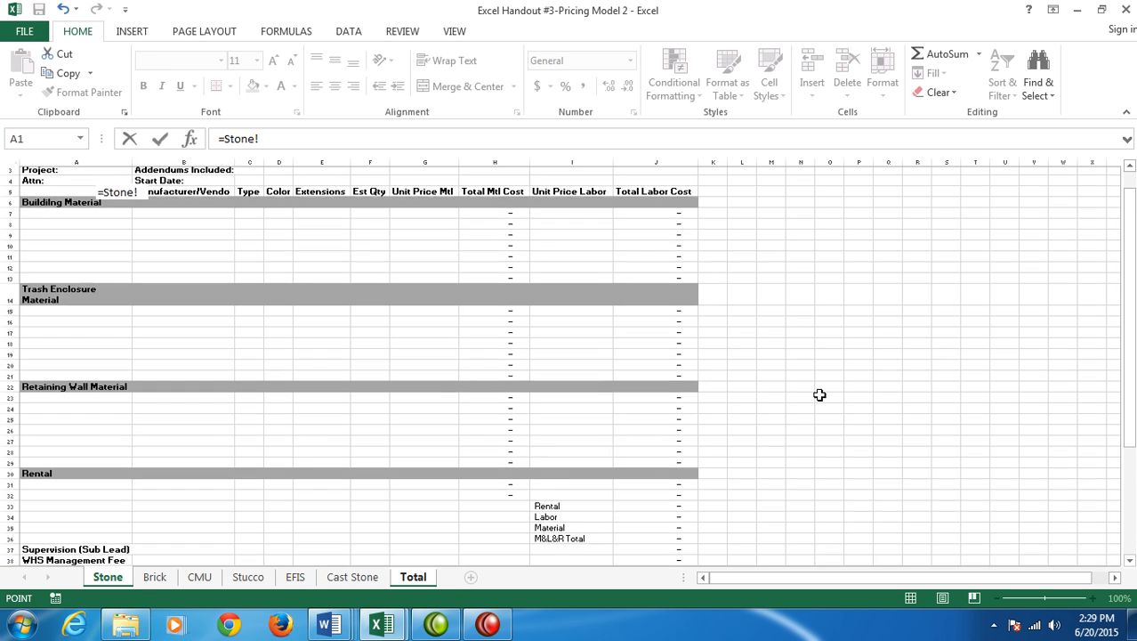
click(675, 479)
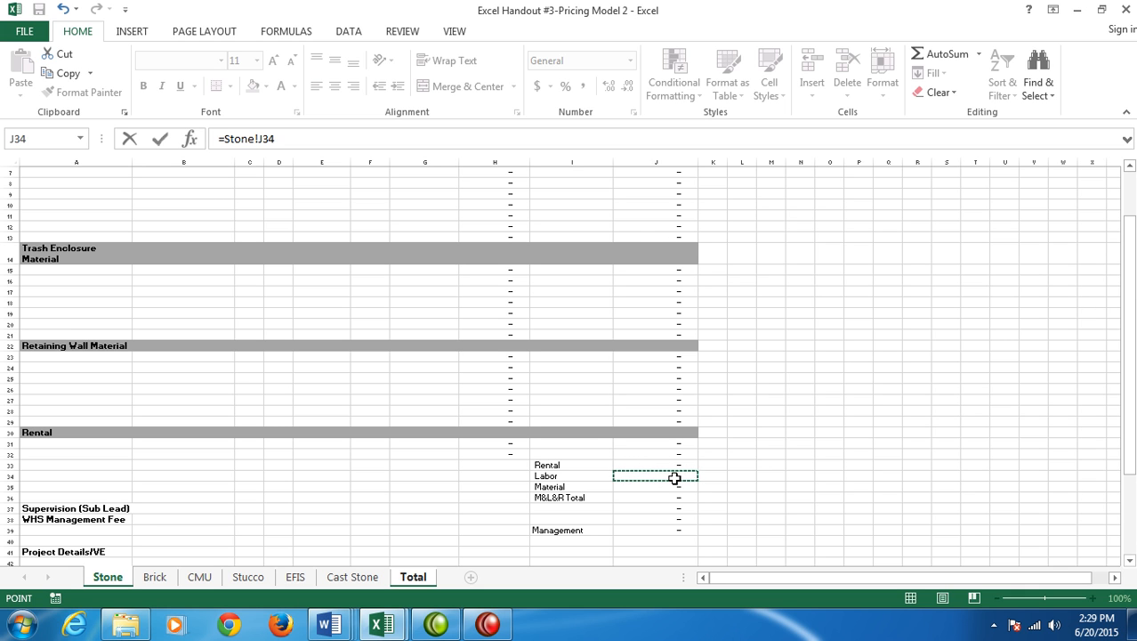
key(Escape)
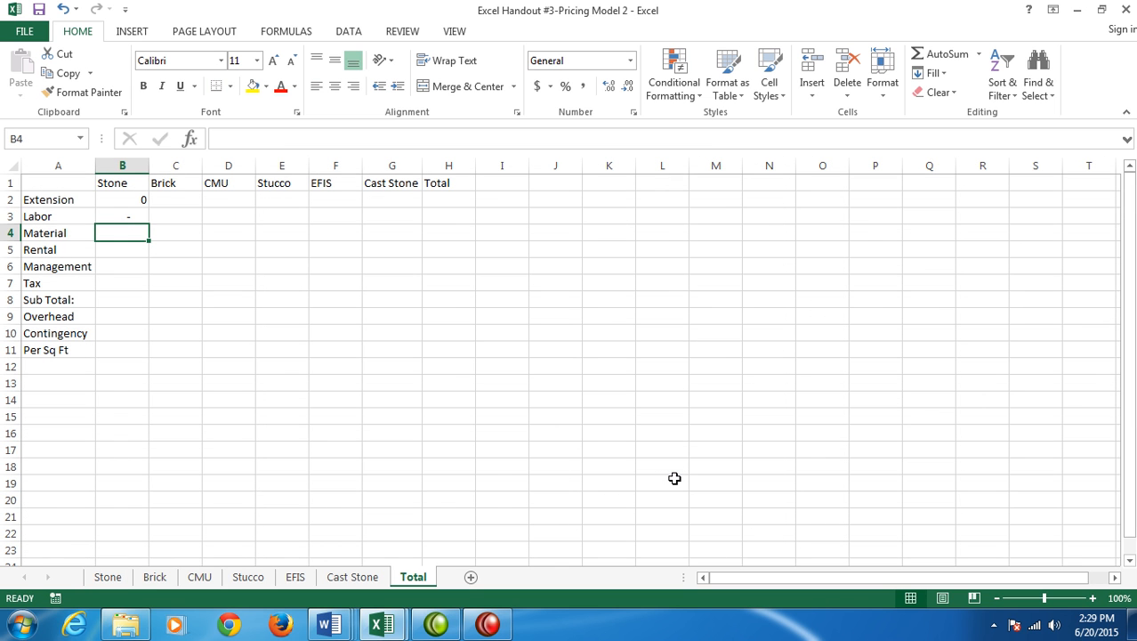
Link Total cells B4 and B5 to the Stone sheet's Material amount in J35 and Rental amount in J33.
text(=)
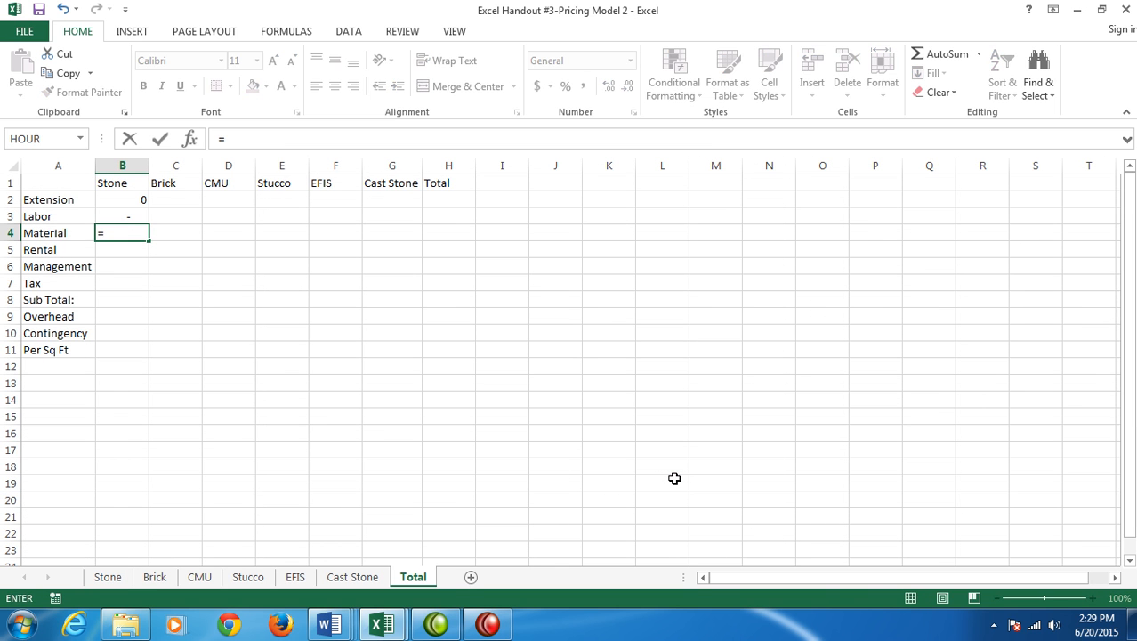
click(108, 577)
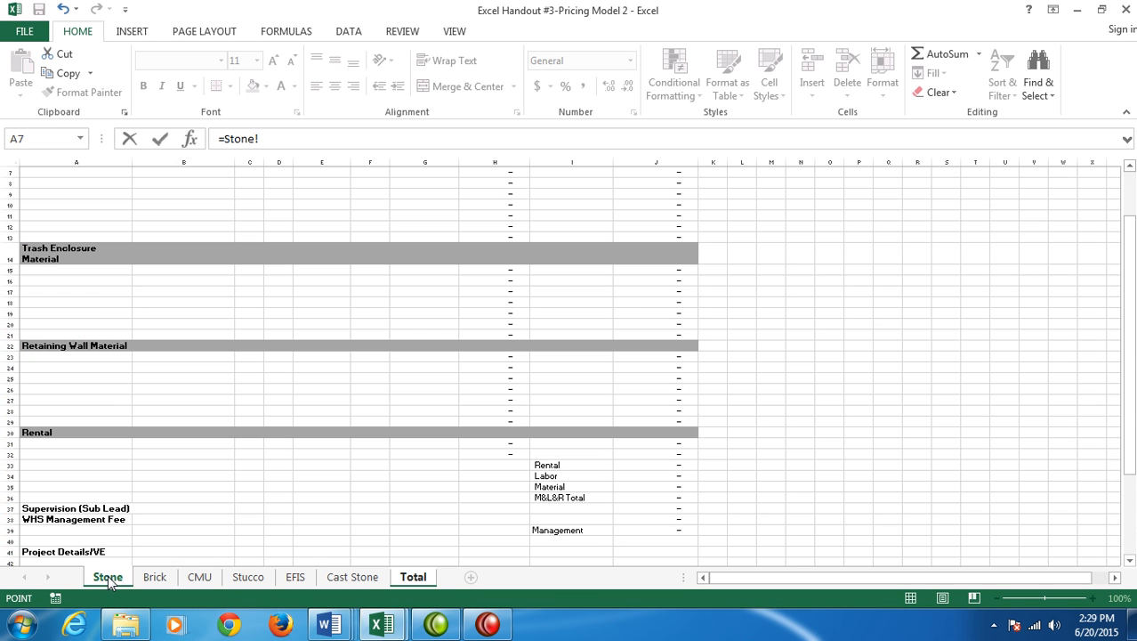
click(675, 488)
key(Return)
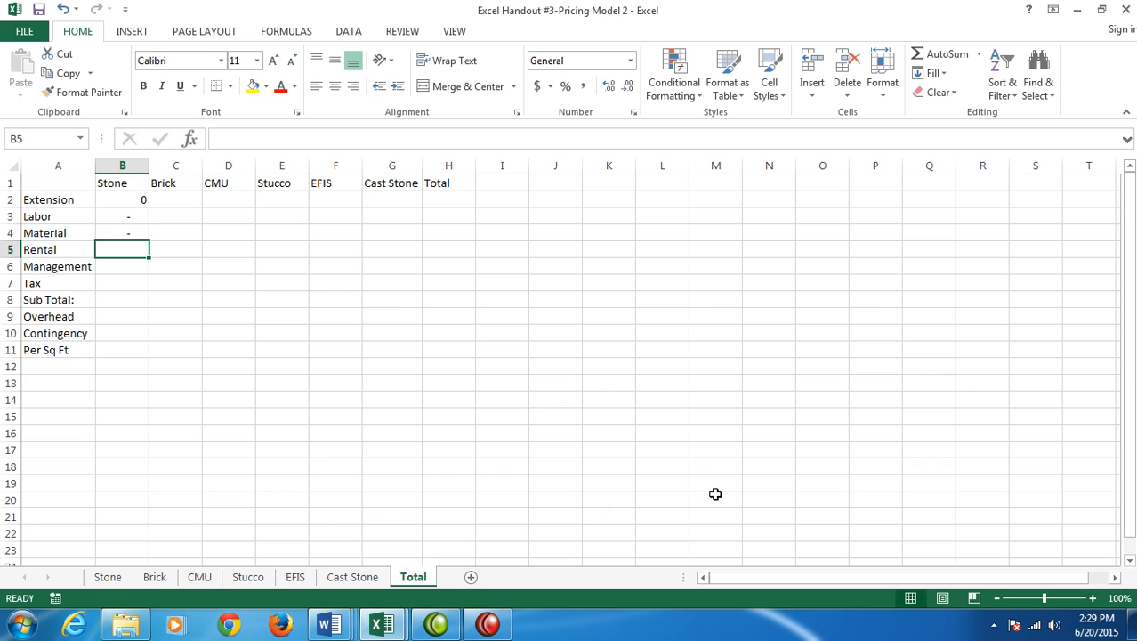
text(=)
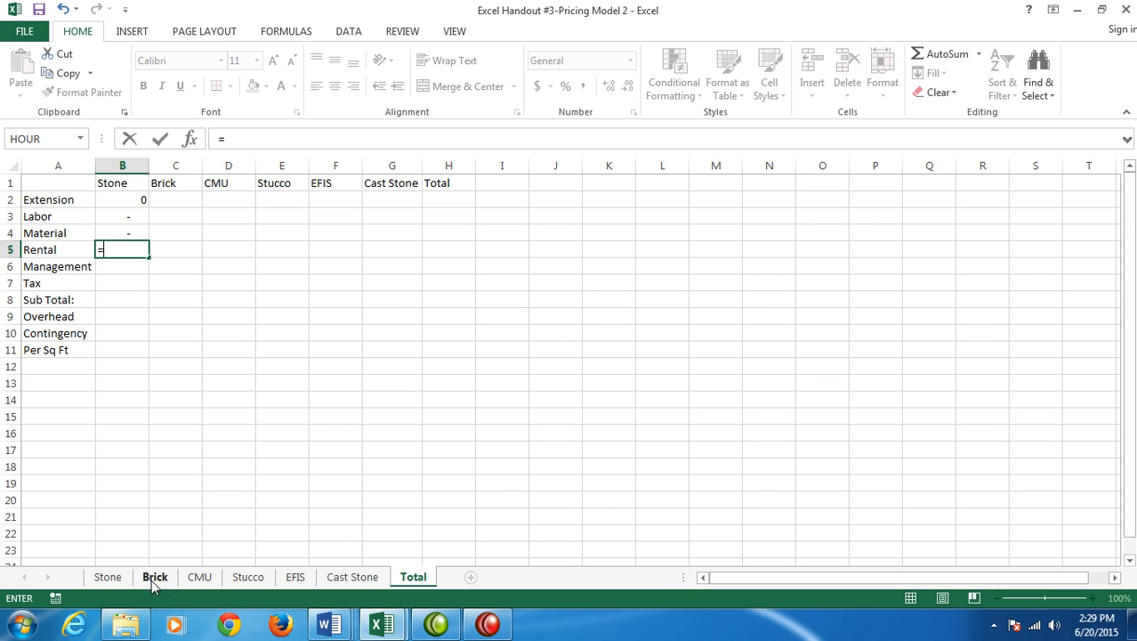
click(107, 577)
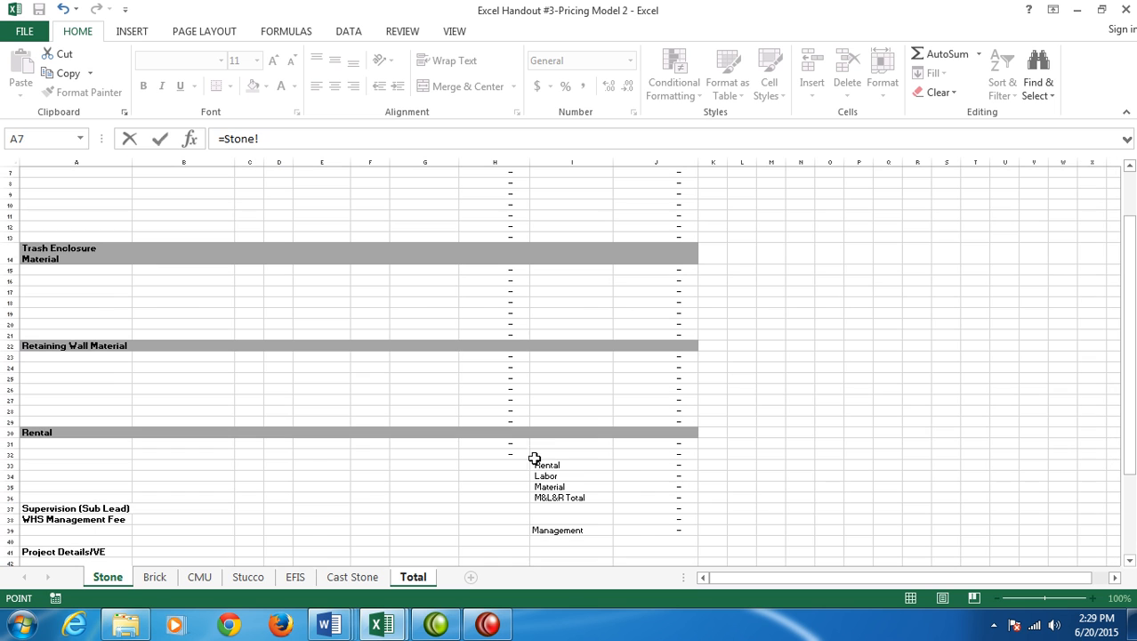
click(678, 468)
key(Return)
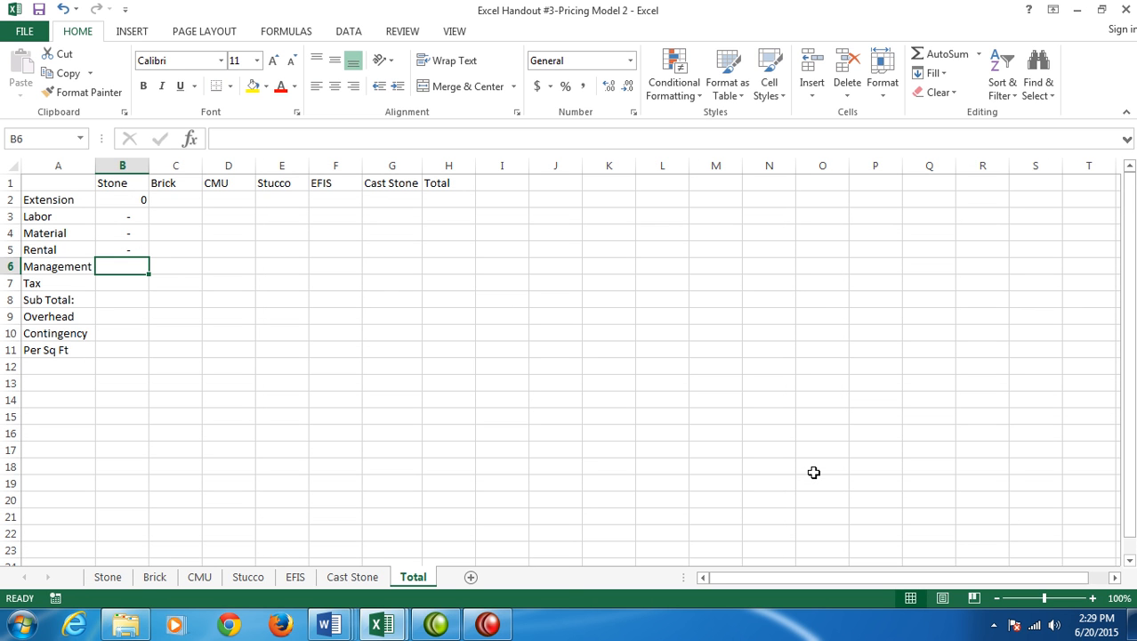
Link Total cells B6 and B7 to the Stone sheet's Management amount in J39 and Tax amount in J46.
text(=)
click(108, 577)
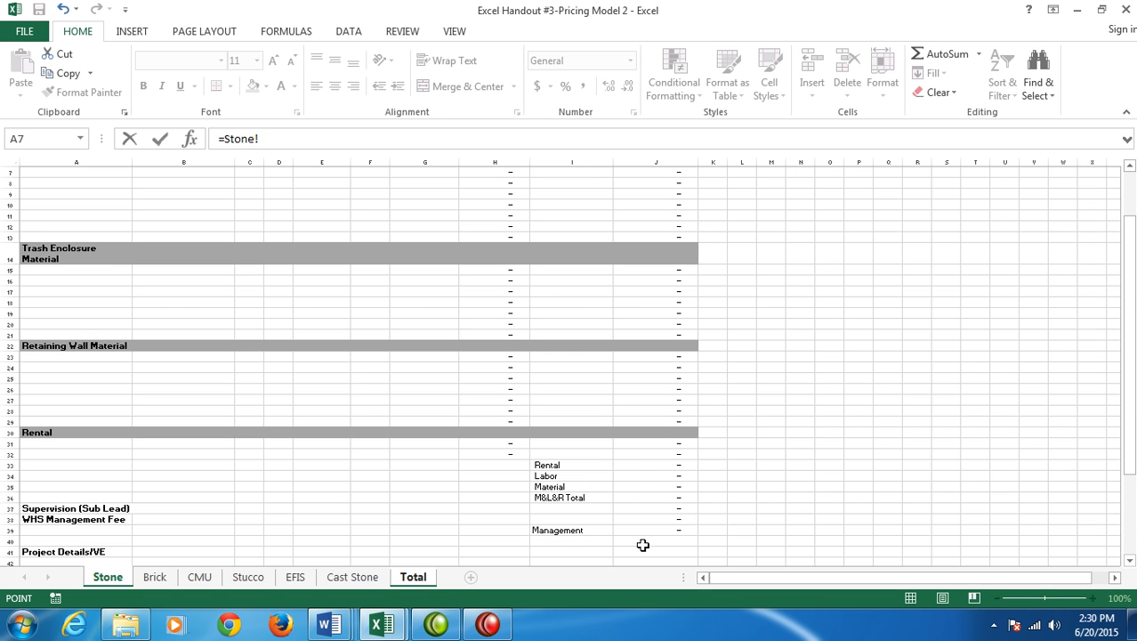
click(681, 529)
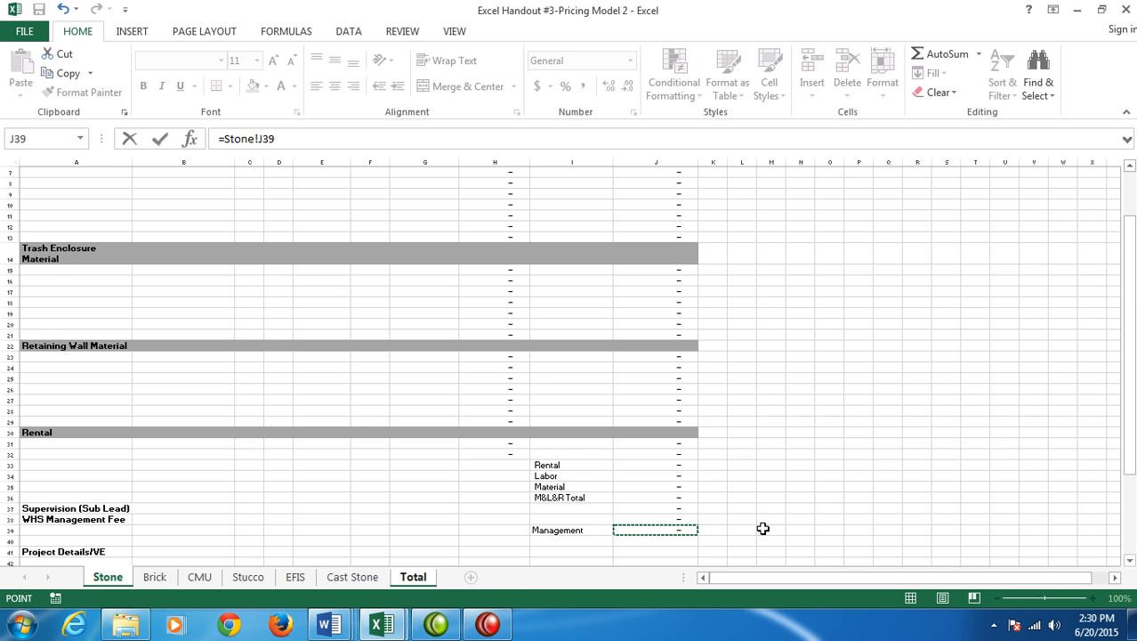
key(Return)
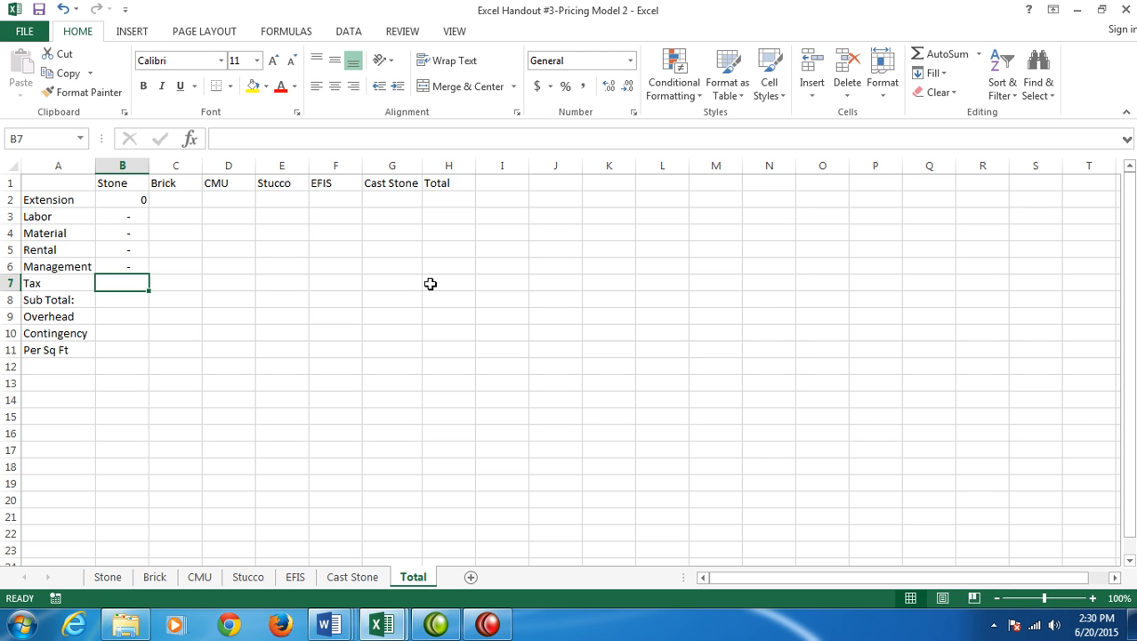
text(=)
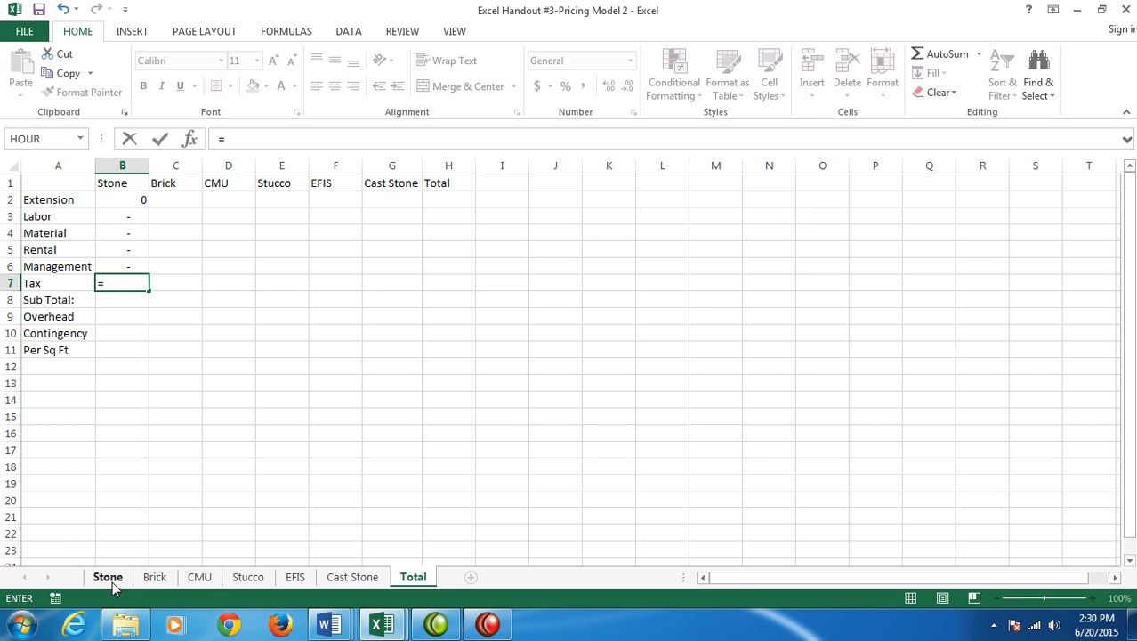
click(107, 577)
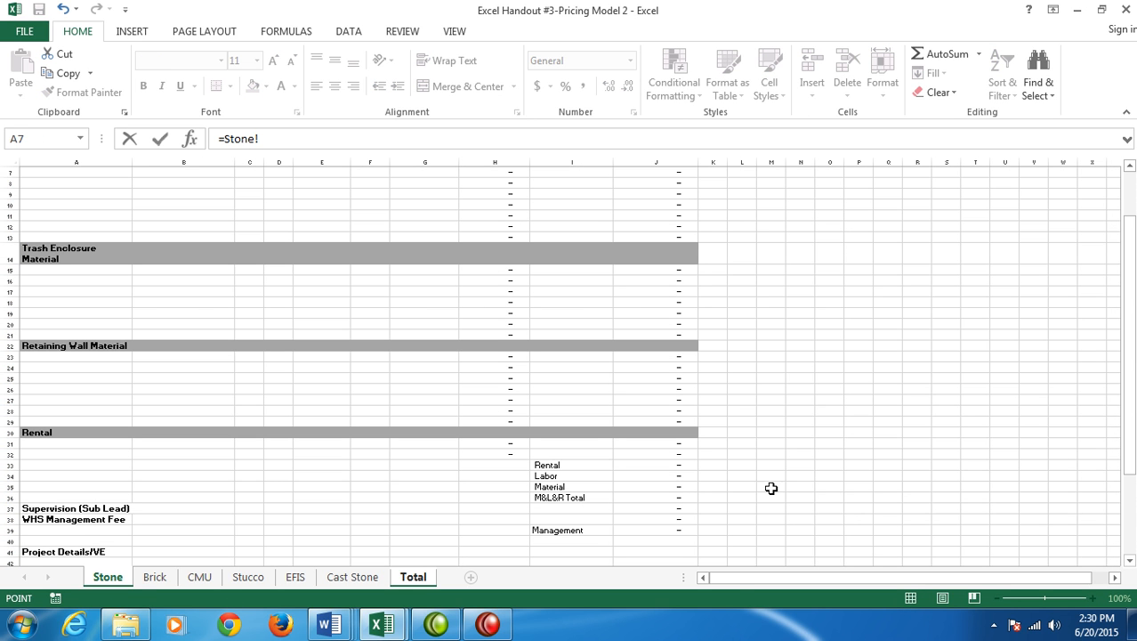
scroll(772, 487, down, 3)
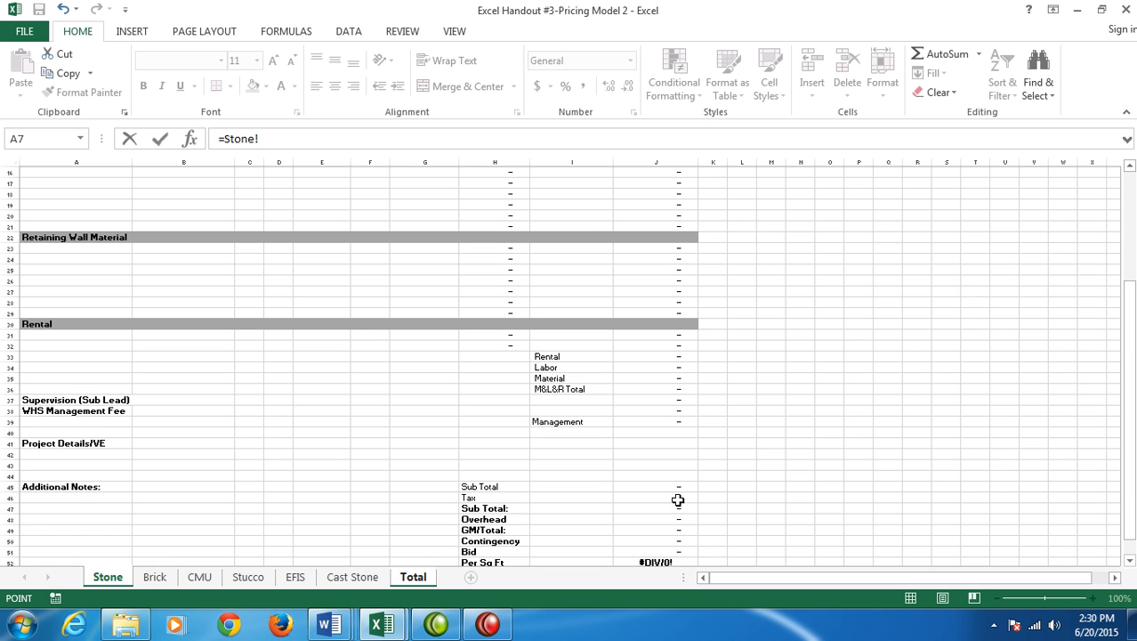
click(668, 499)
key(Return)
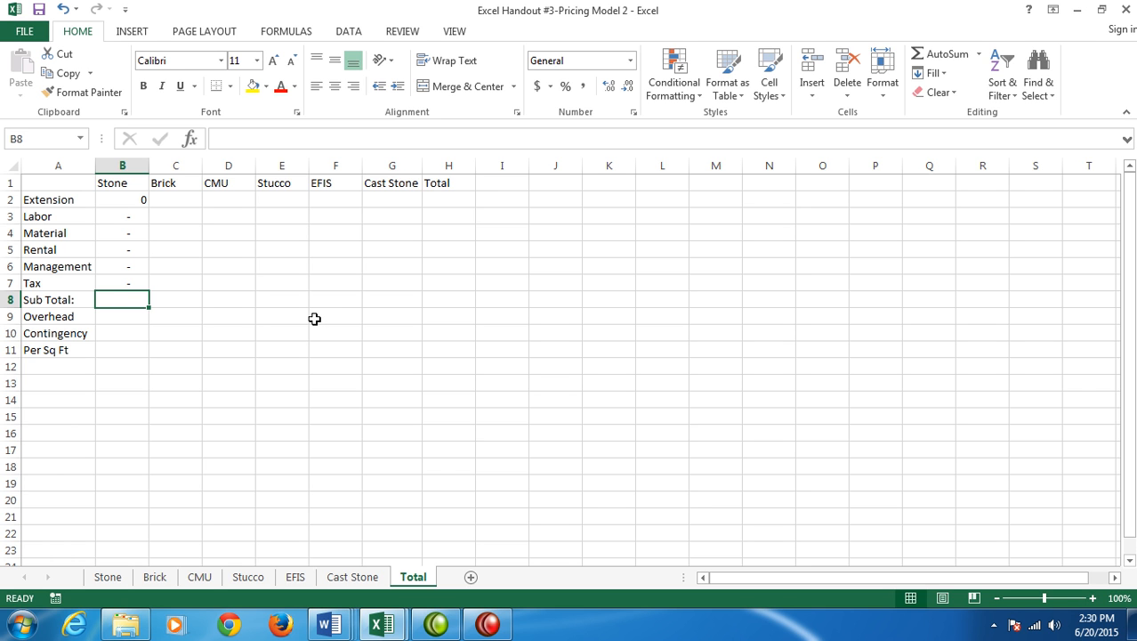
Link Total cells B8 and B9 to the Stone sheet's bold Sub Total in J47 and Overhead in J48.
text(=)
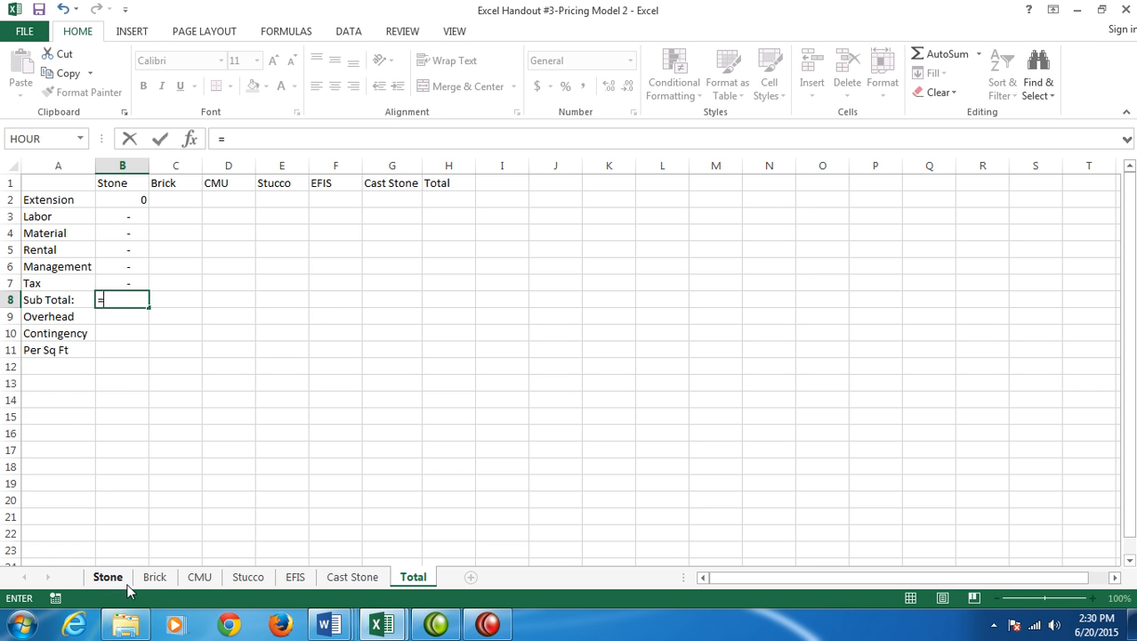
click(106, 576)
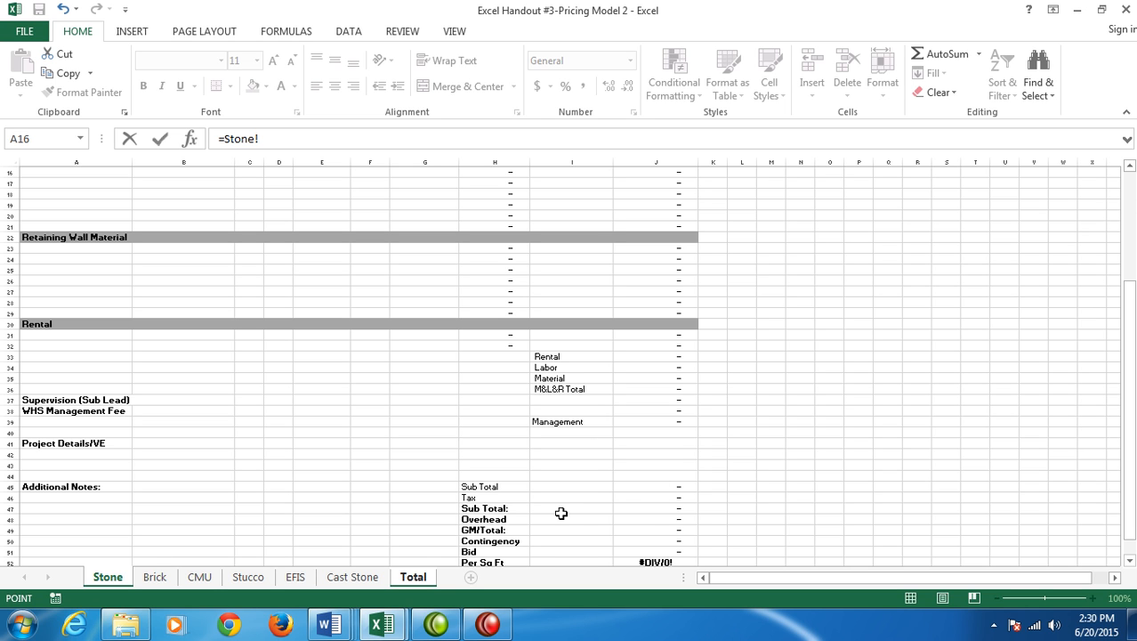
click(651, 507)
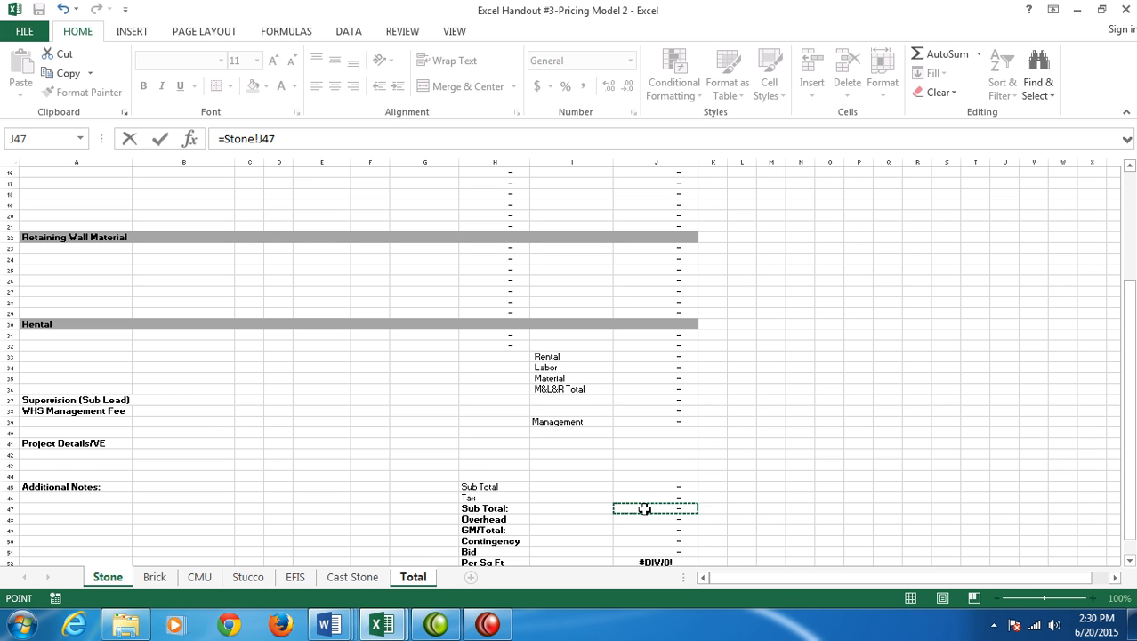
key(Return)
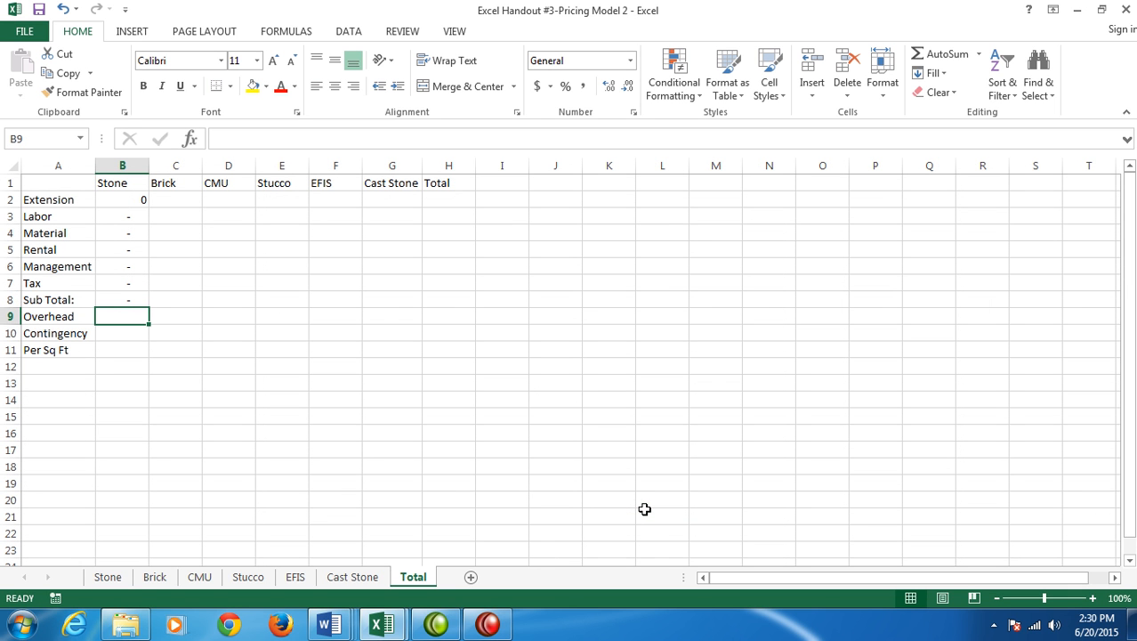
text(=)
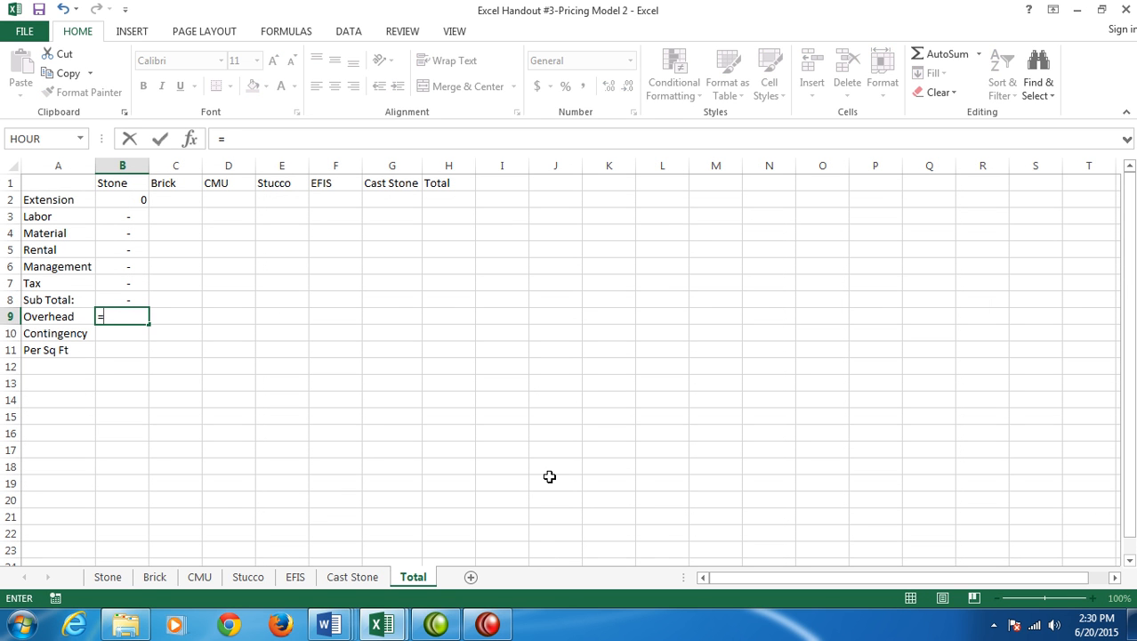
click(121, 579)
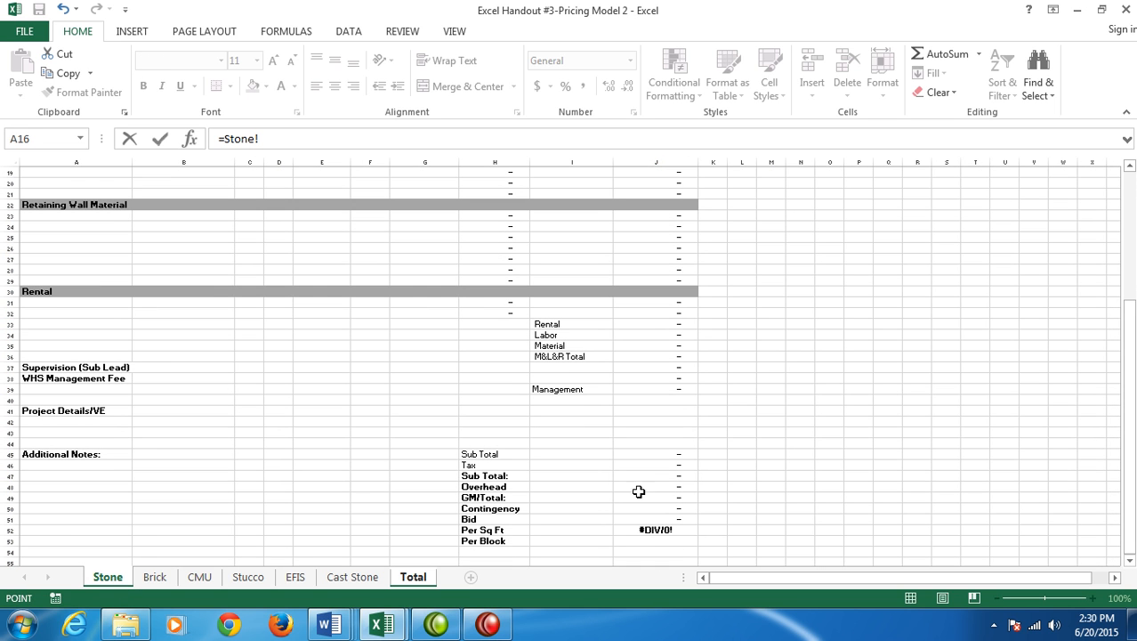
click(663, 487)
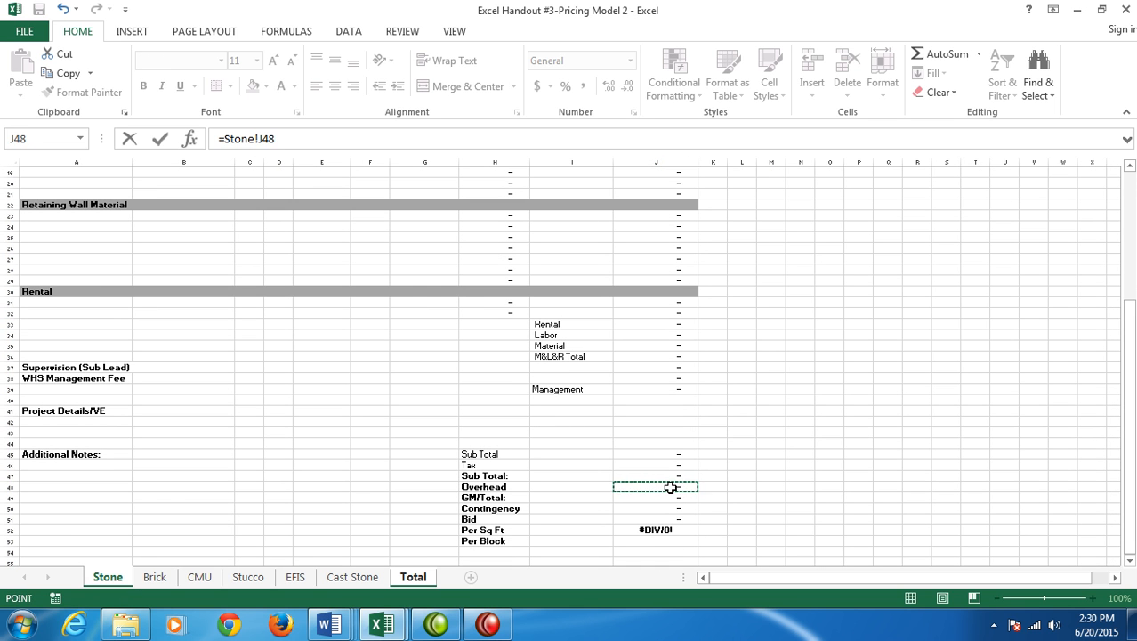
key(Return)
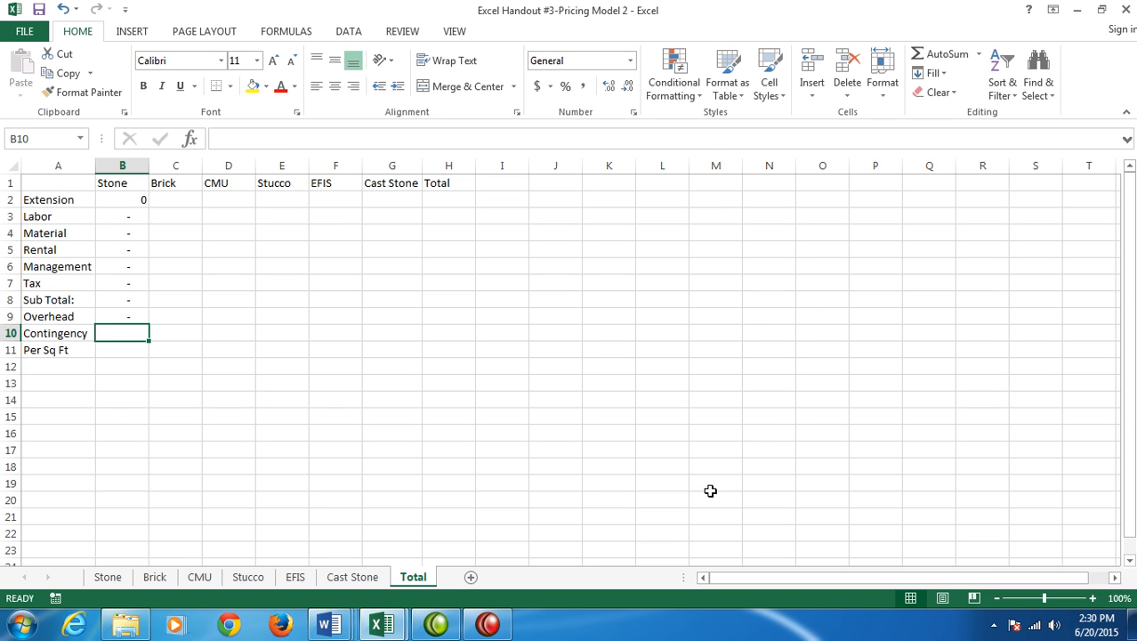
Link Total cells B10 and B11 to the Stone sheet's Contingency amount in J50 and Per Sq Ft amount in J52.
text(=)
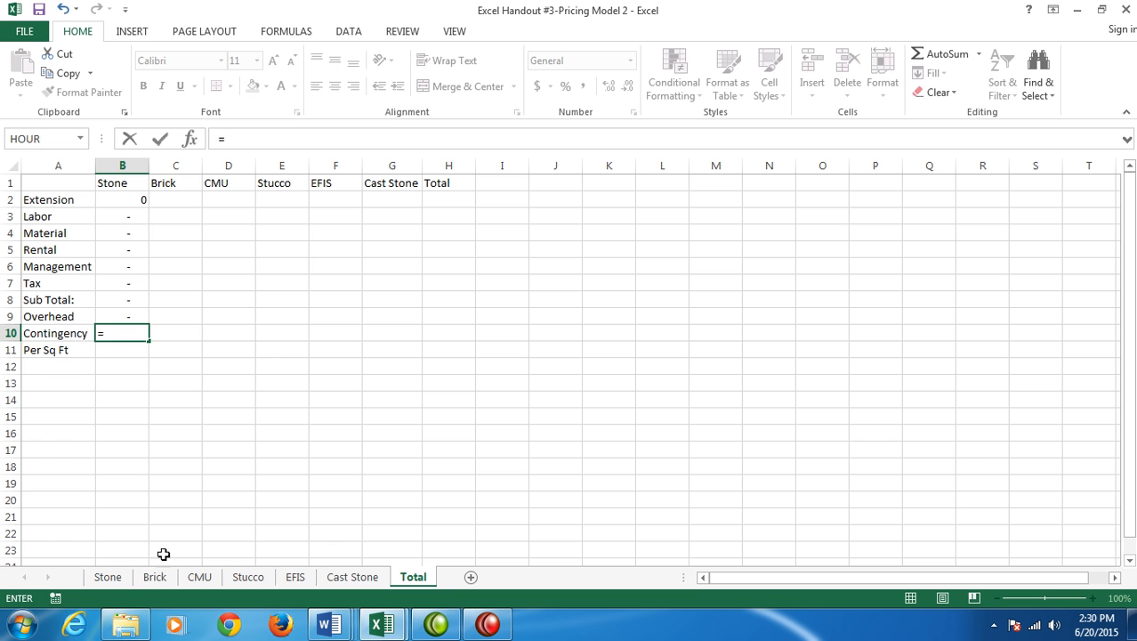
click(108, 578)
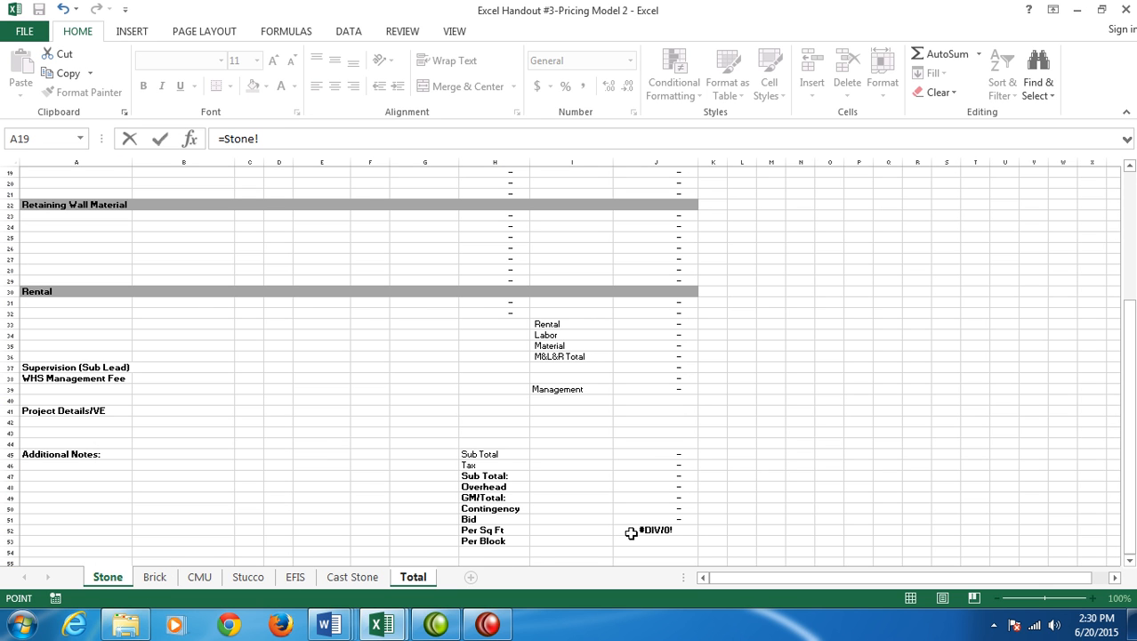
click(681, 508)
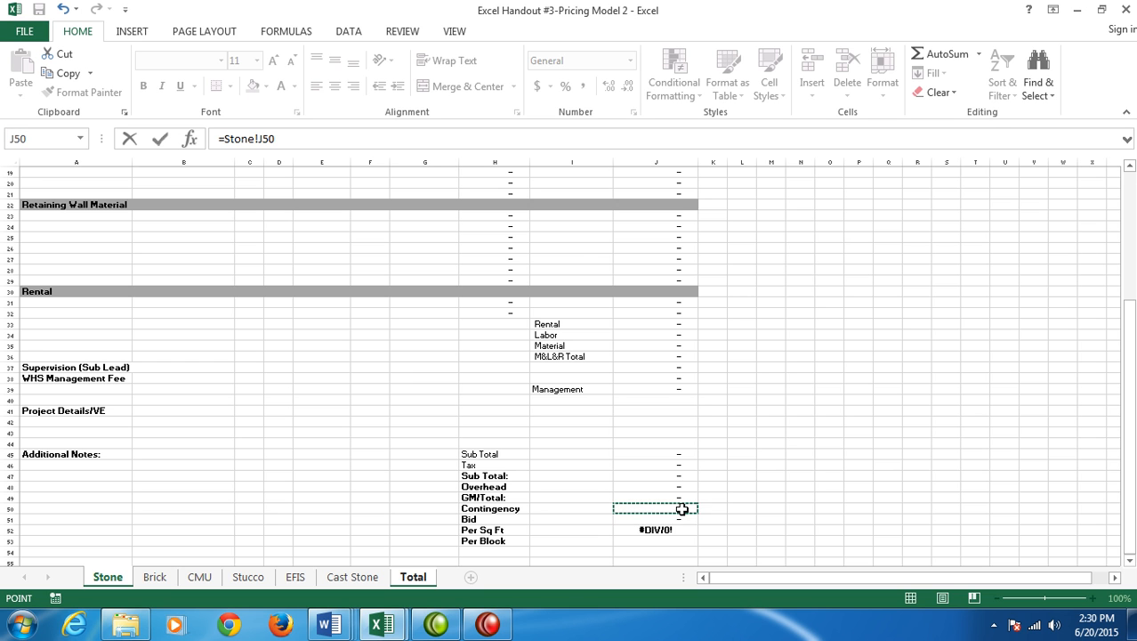
key(Return)
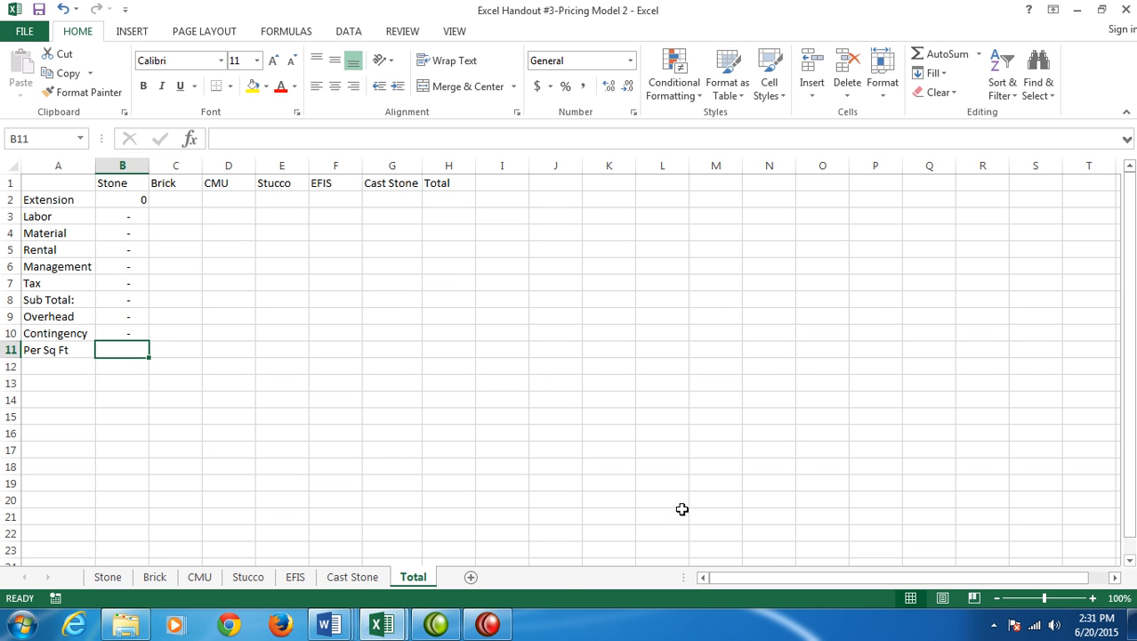
text(=)
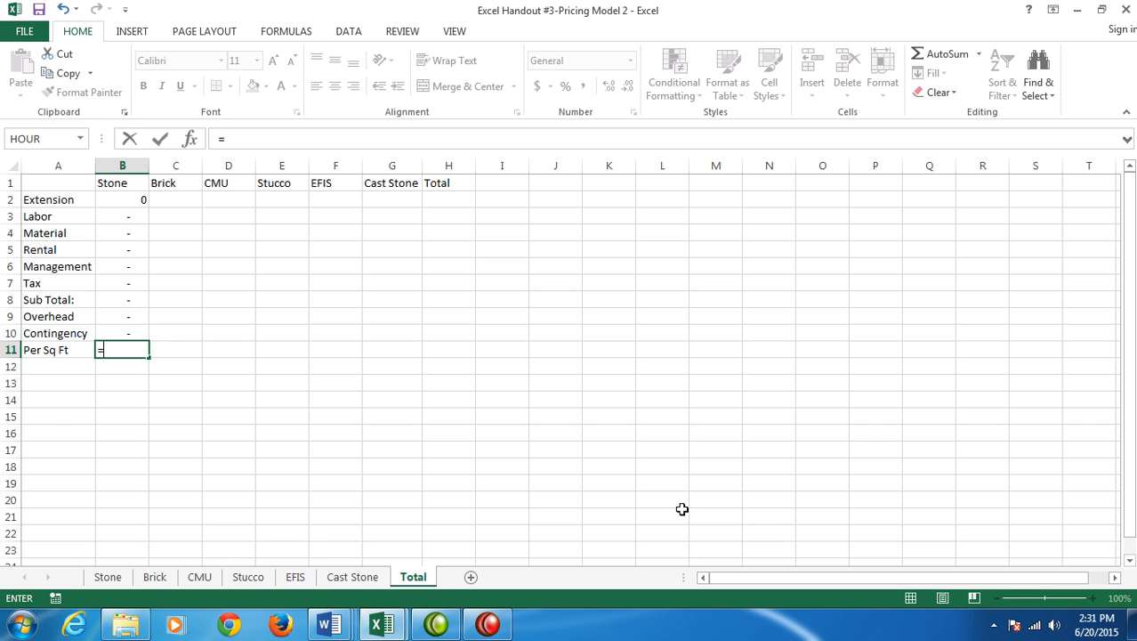
click(120, 577)
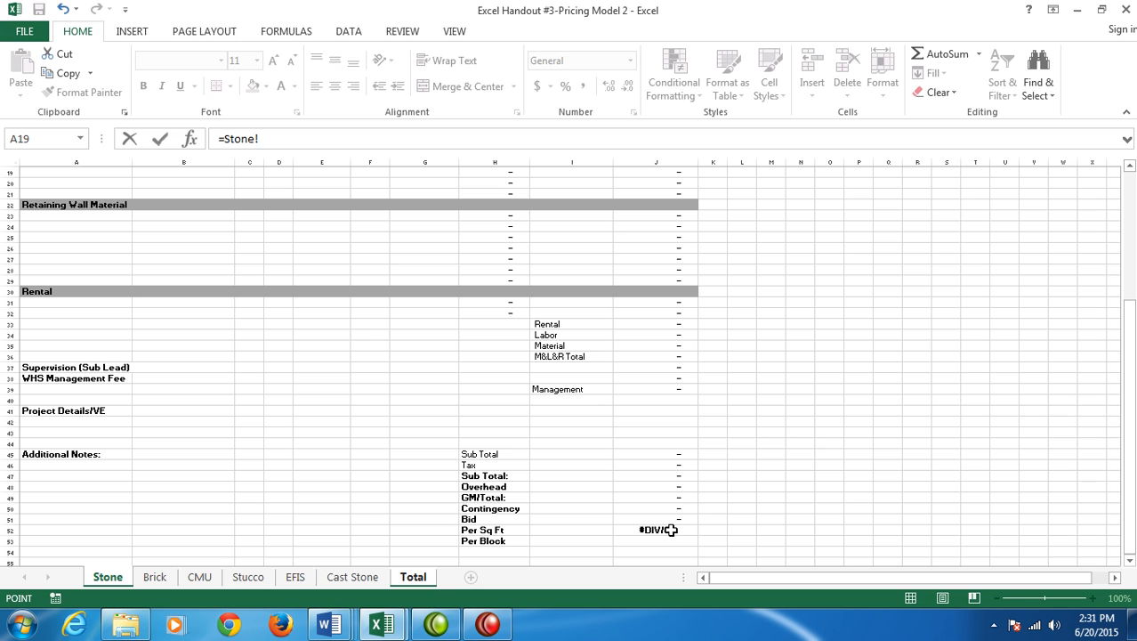
click(670, 530)
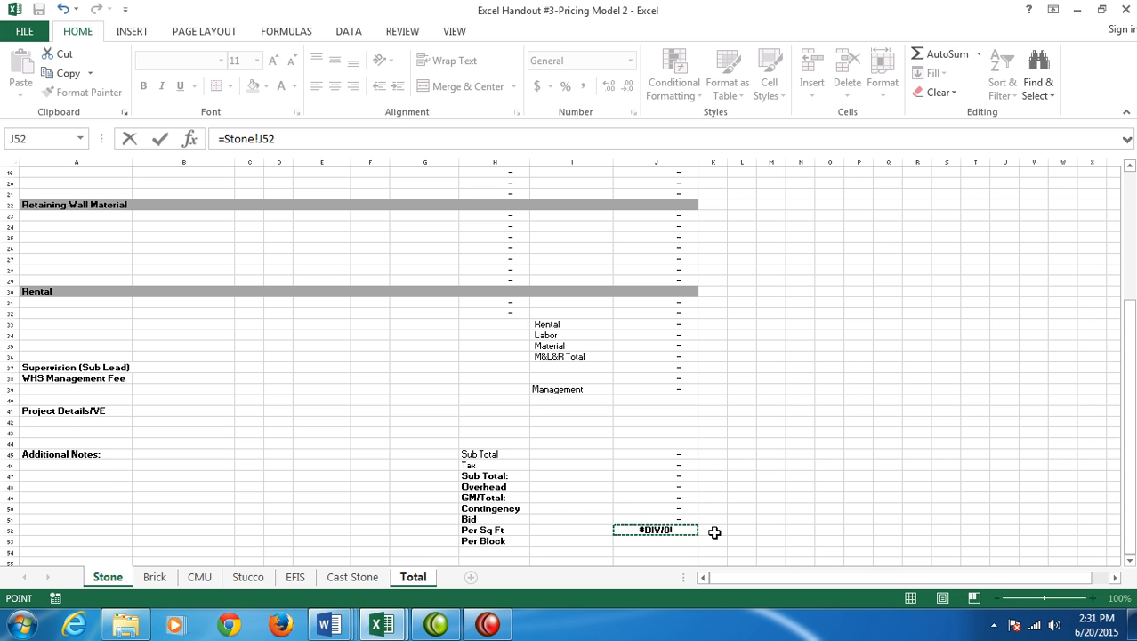
key(Return)
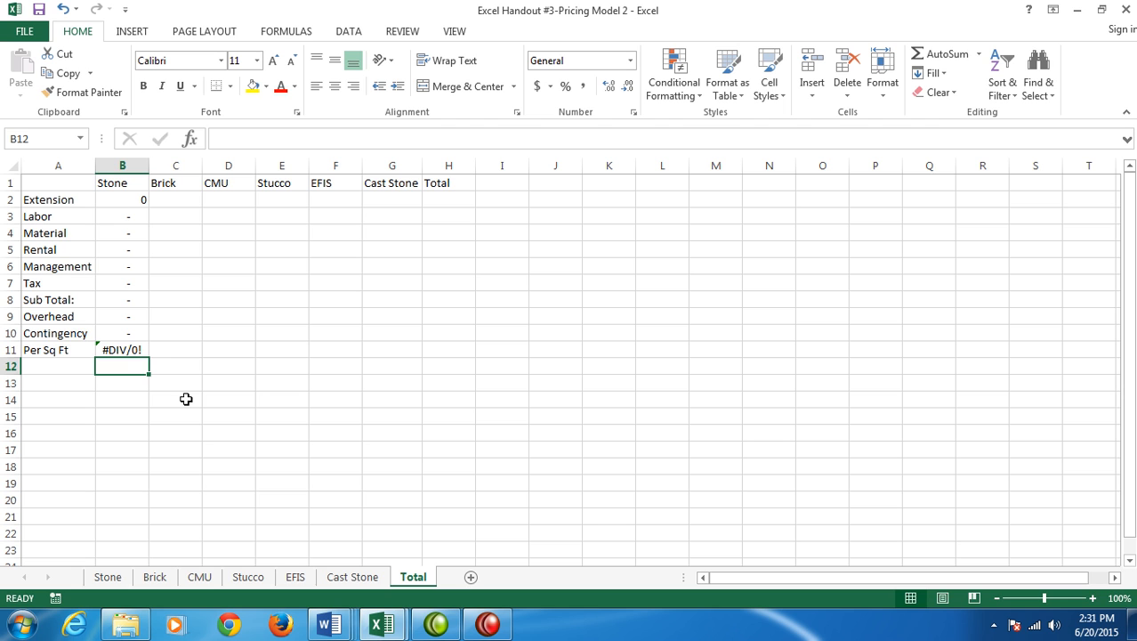
Link Total cells C2 and C3 to the Brick sheet's extension quantity in I3 and Labor amount in J34.
click(187, 200)
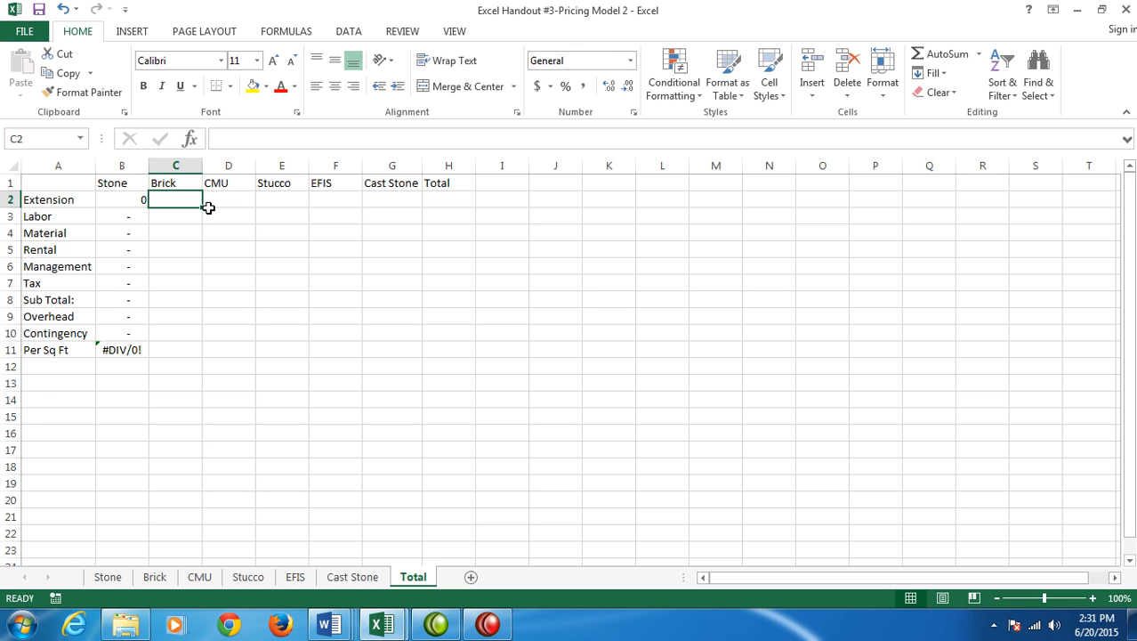
text(=)
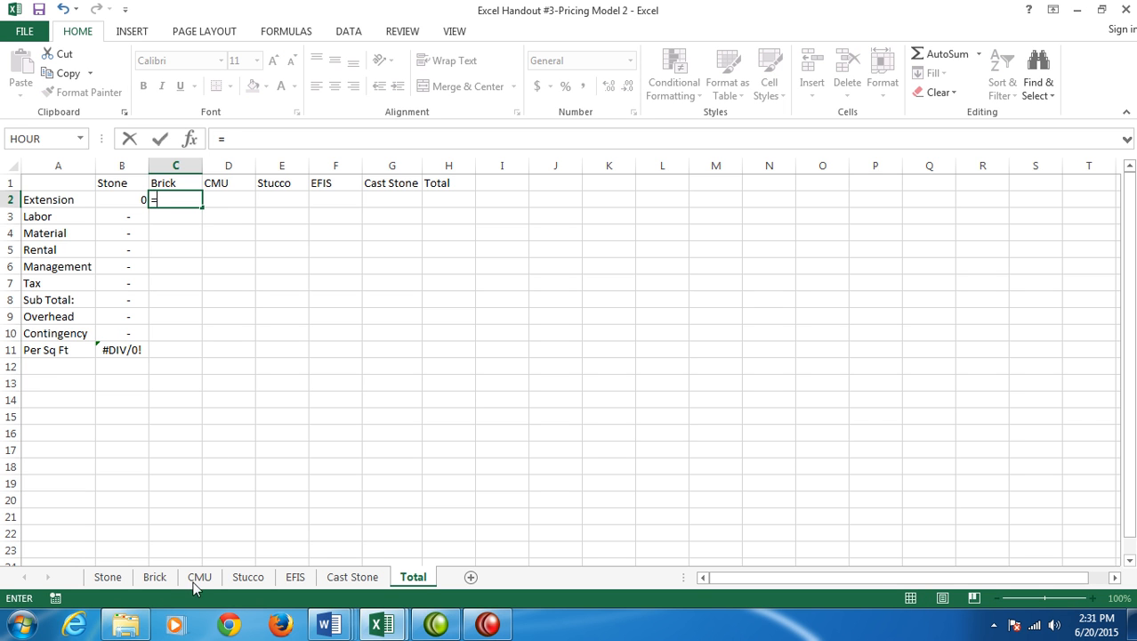
click(155, 577)
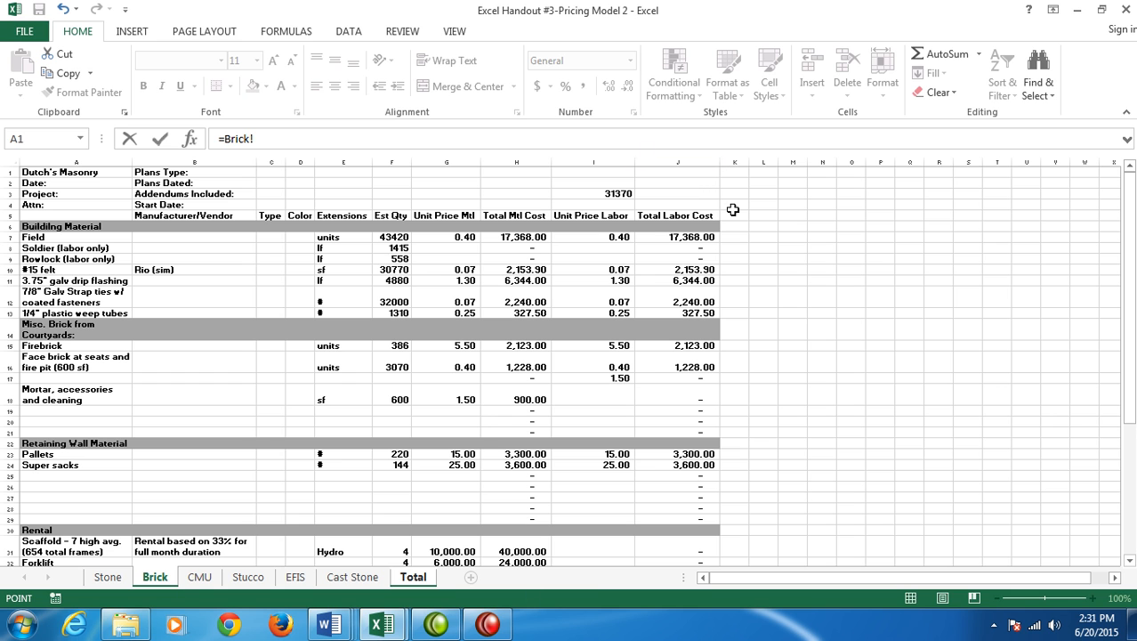
click(615, 194)
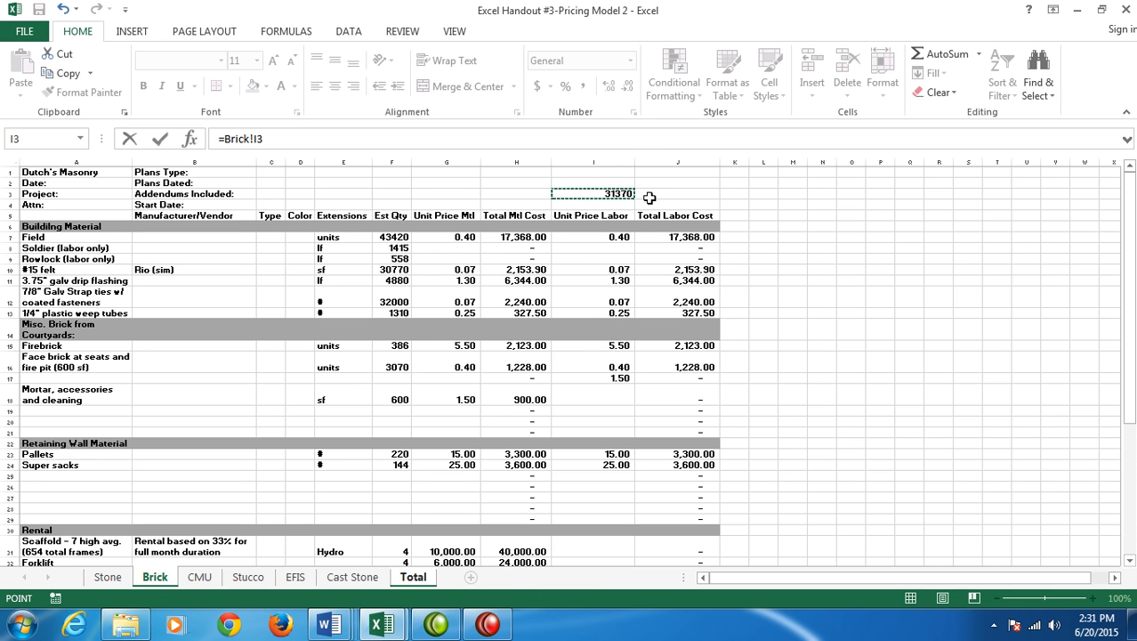
key(Return)
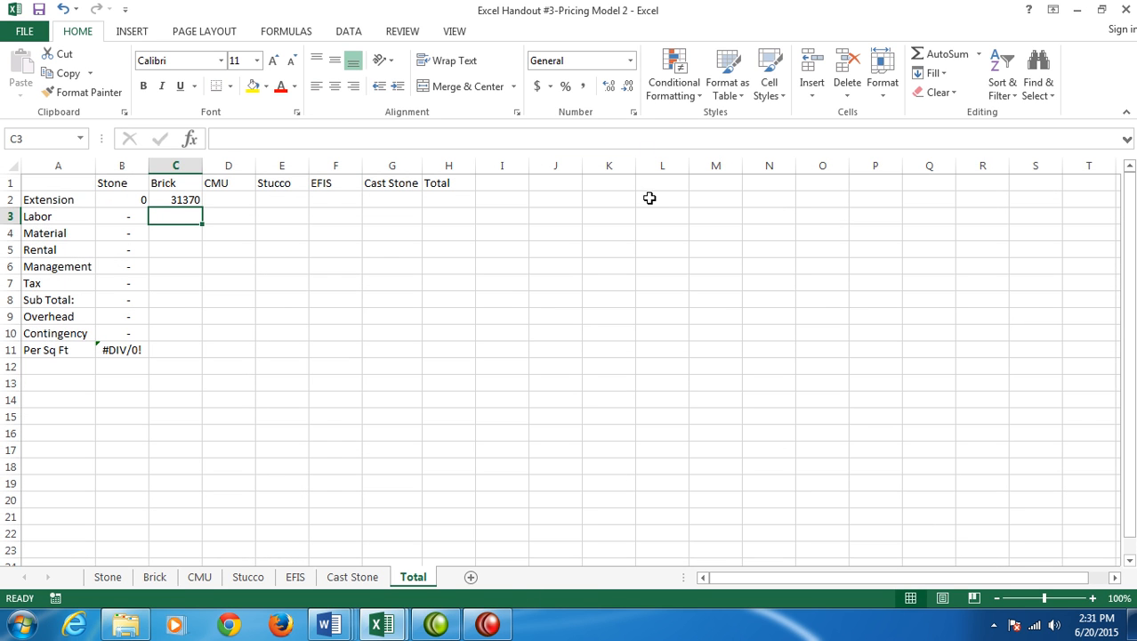
text(=)
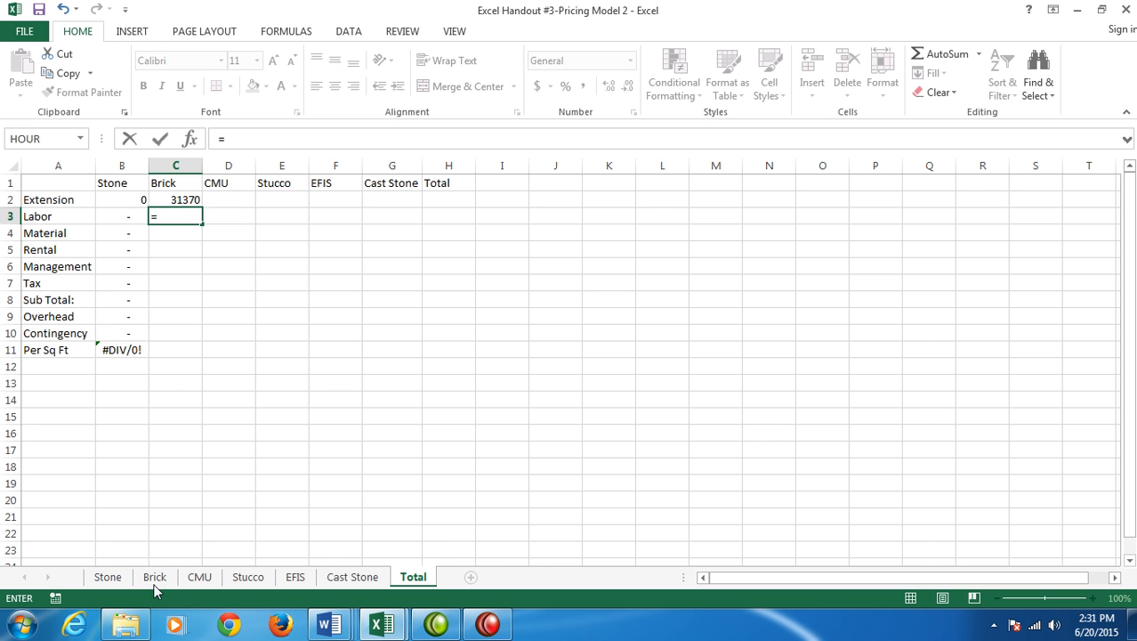
click(155, 577)
scroll(797, 373, down, 6)
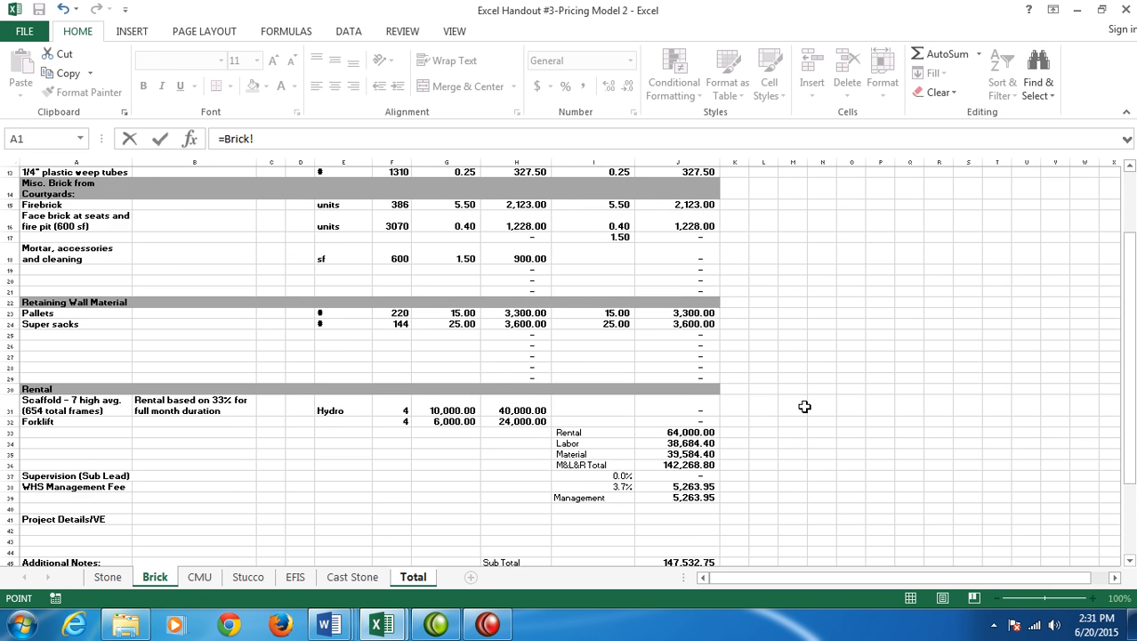
click(698, 345)
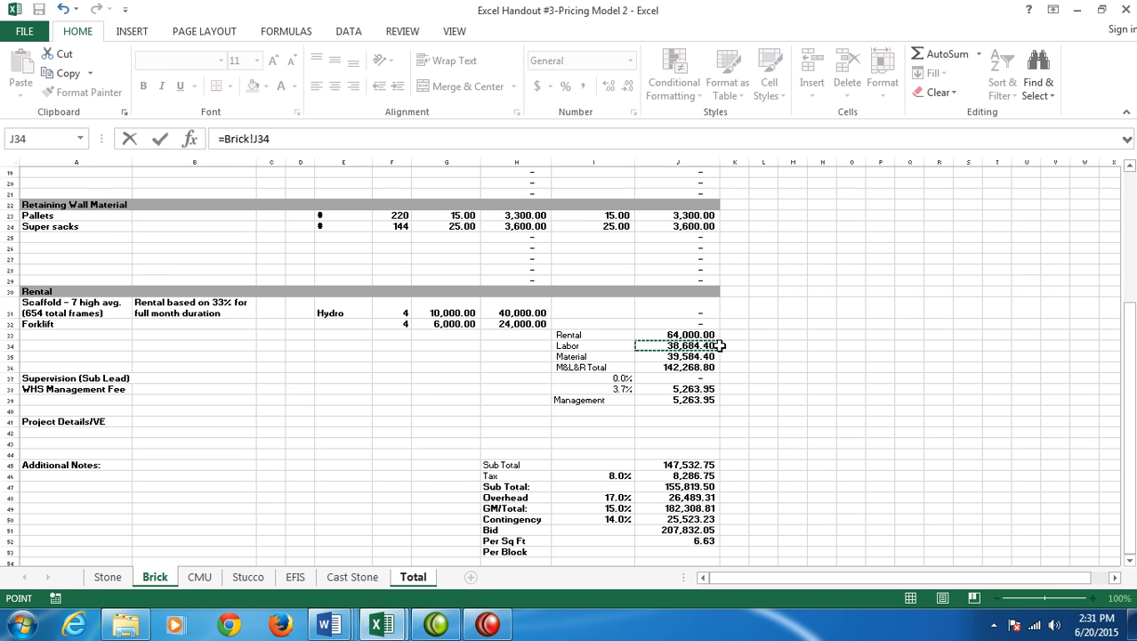
key(Return)
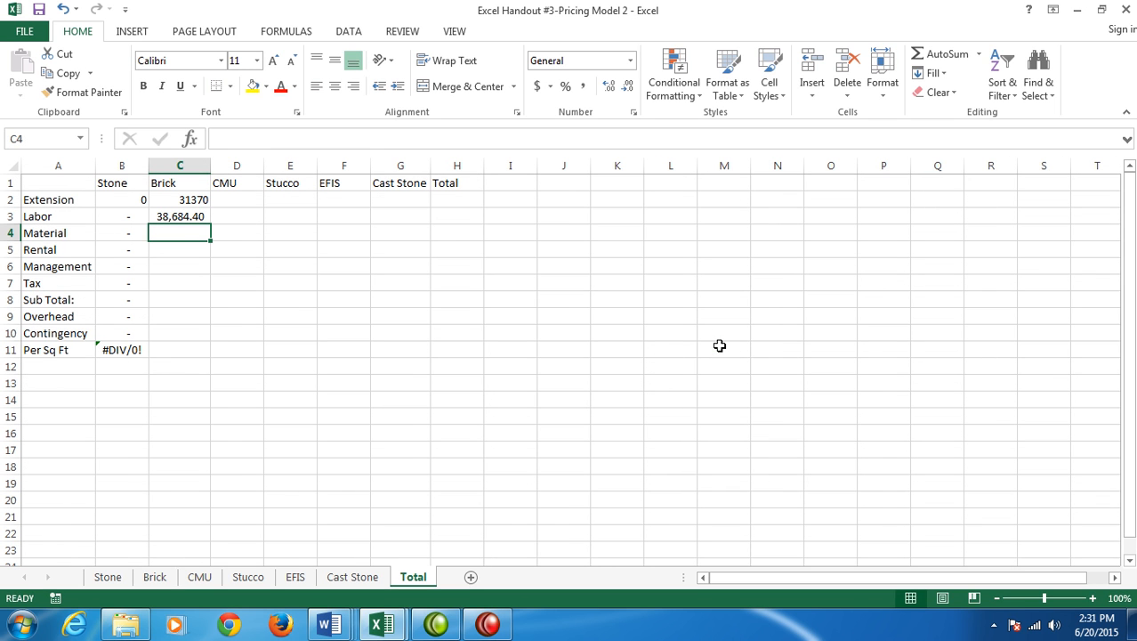
Link Total cells C4 and C5 to the Brick sheet's Material amount in J35 and Rental amount in J33.
text(=)
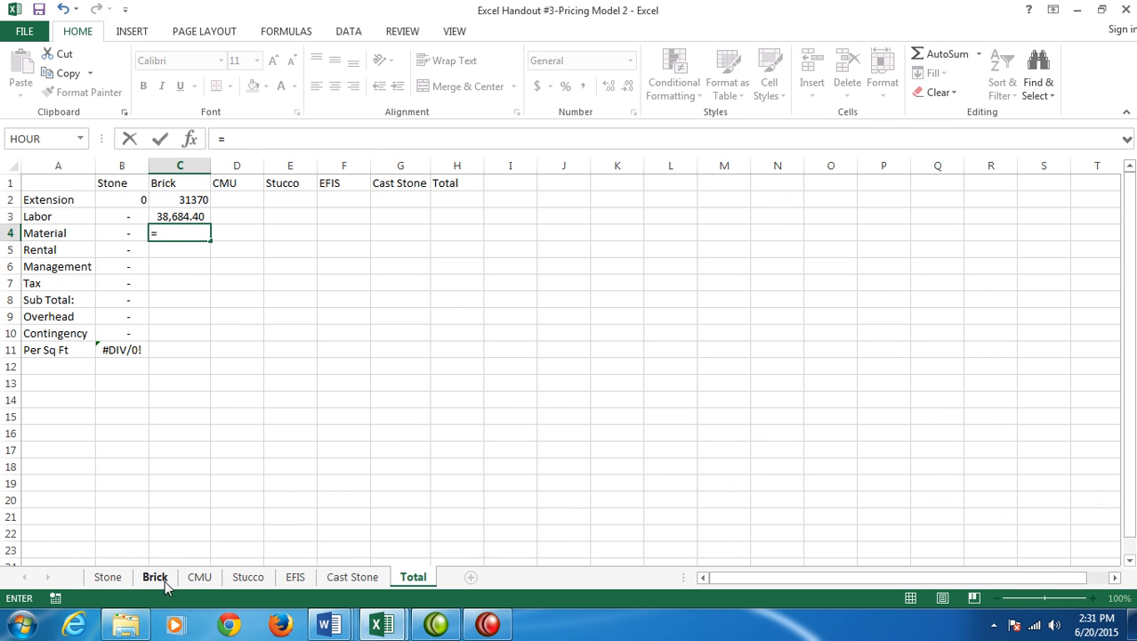
click(162, 578)
click(690, 356)
key(Return)
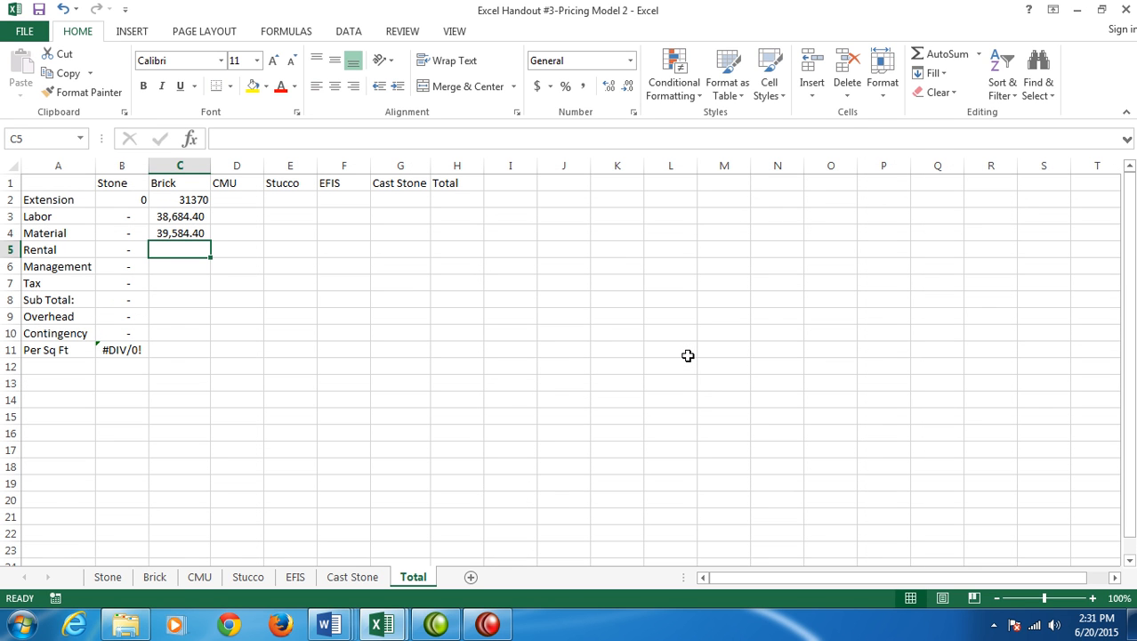
text(=)
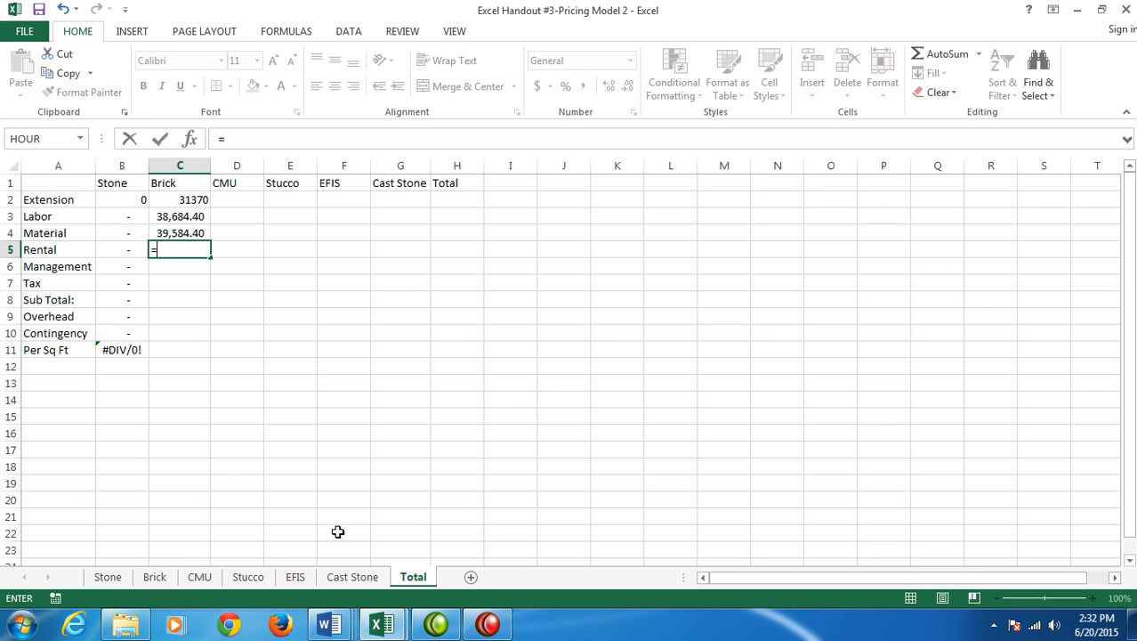
click(155, 577)
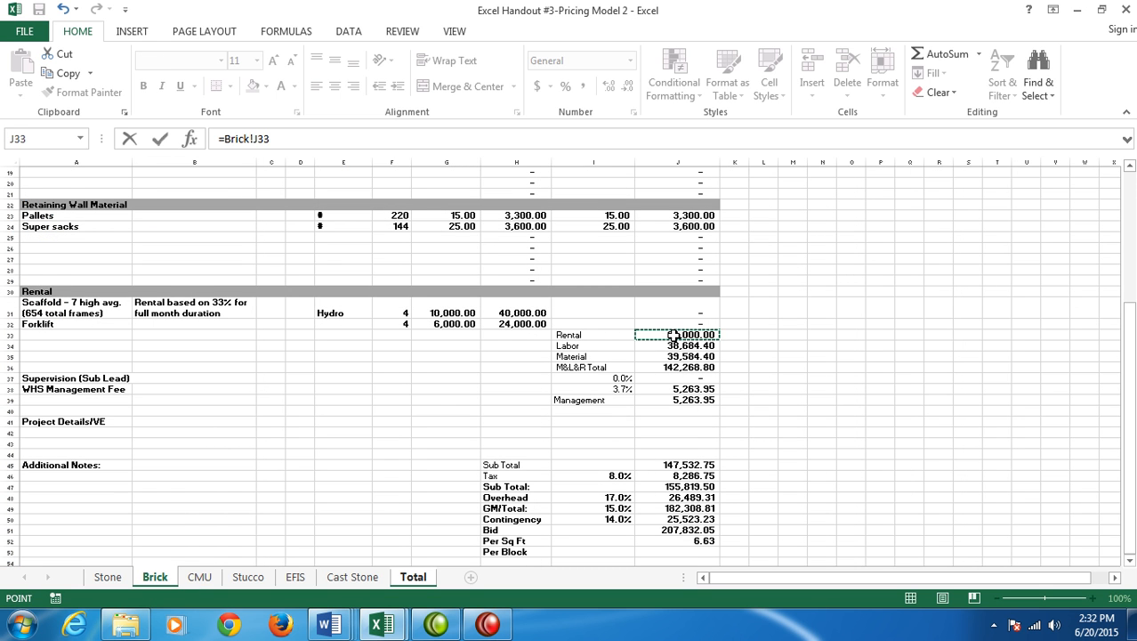
key(Return)
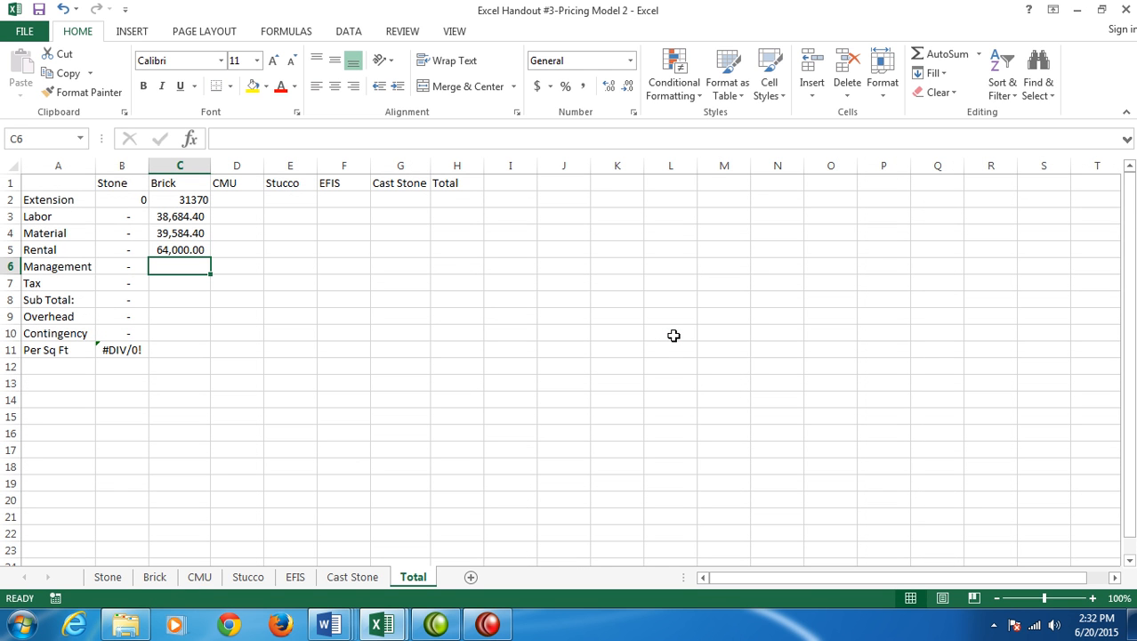
Link Total cells C6 and C7 to the Brick sheet's Management amount in J39 and Tax amount in J46.
text(=)
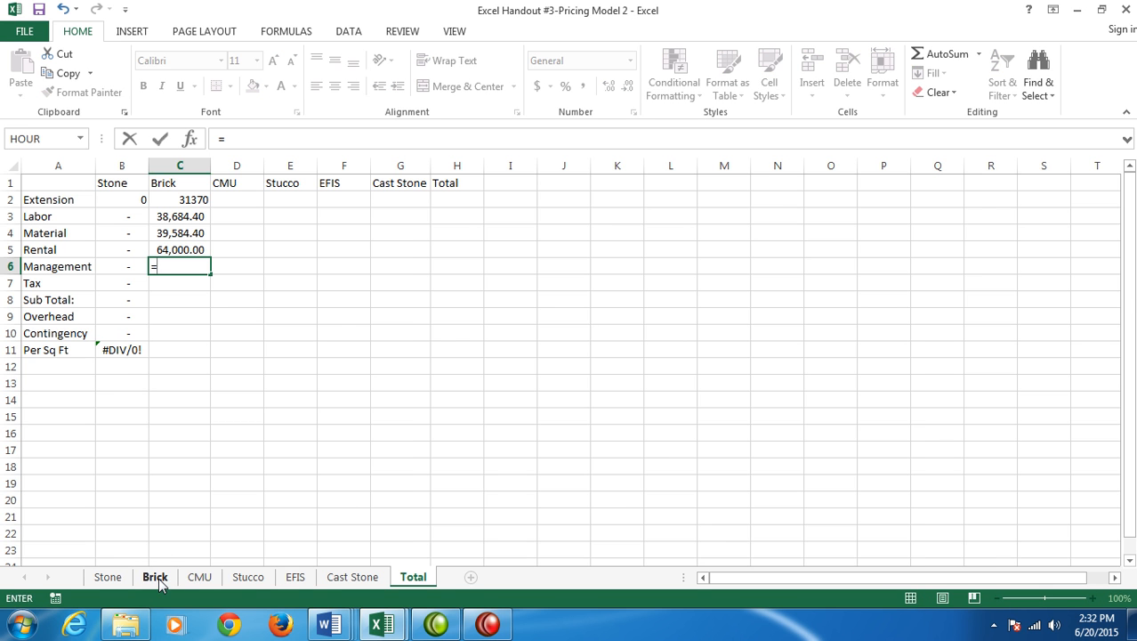
click(155, 576)
click(682, 400)
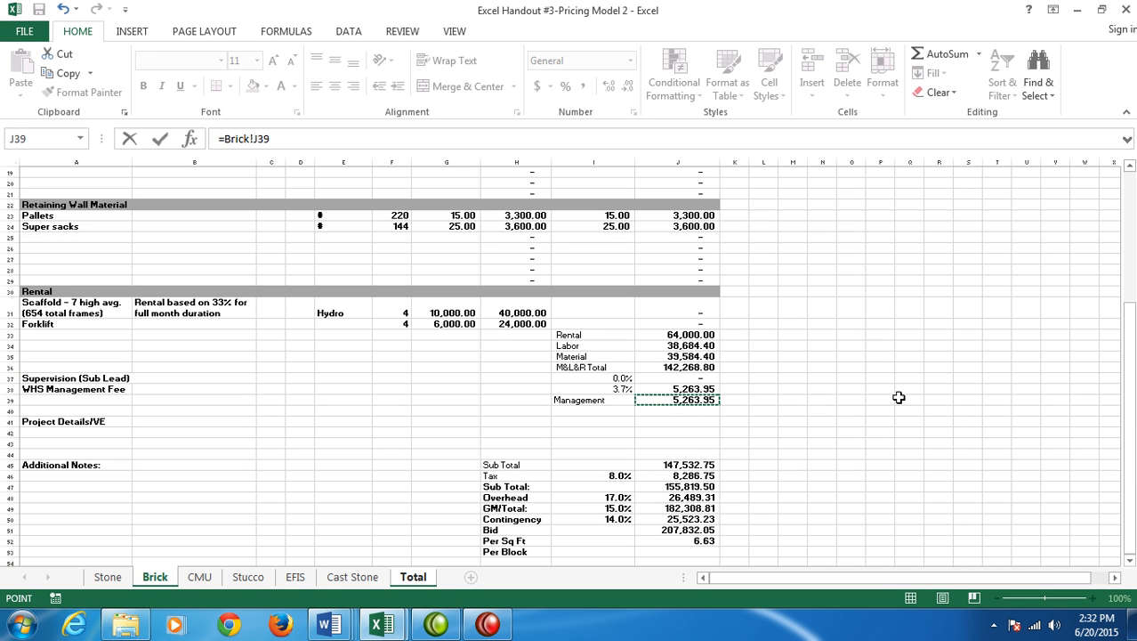
key(Return)
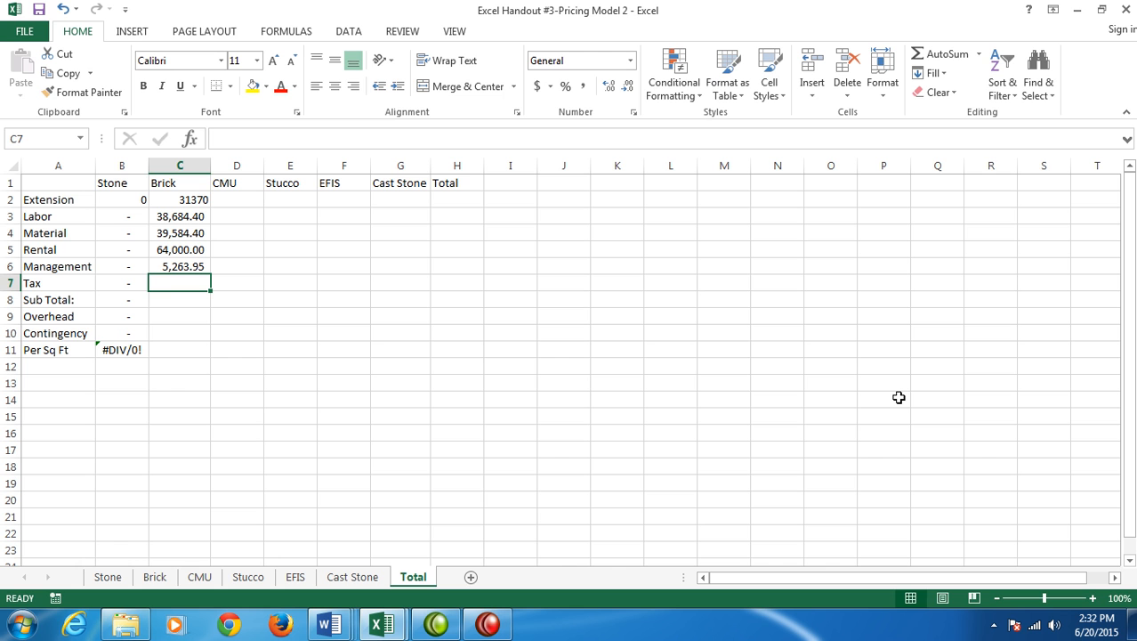
text(=)
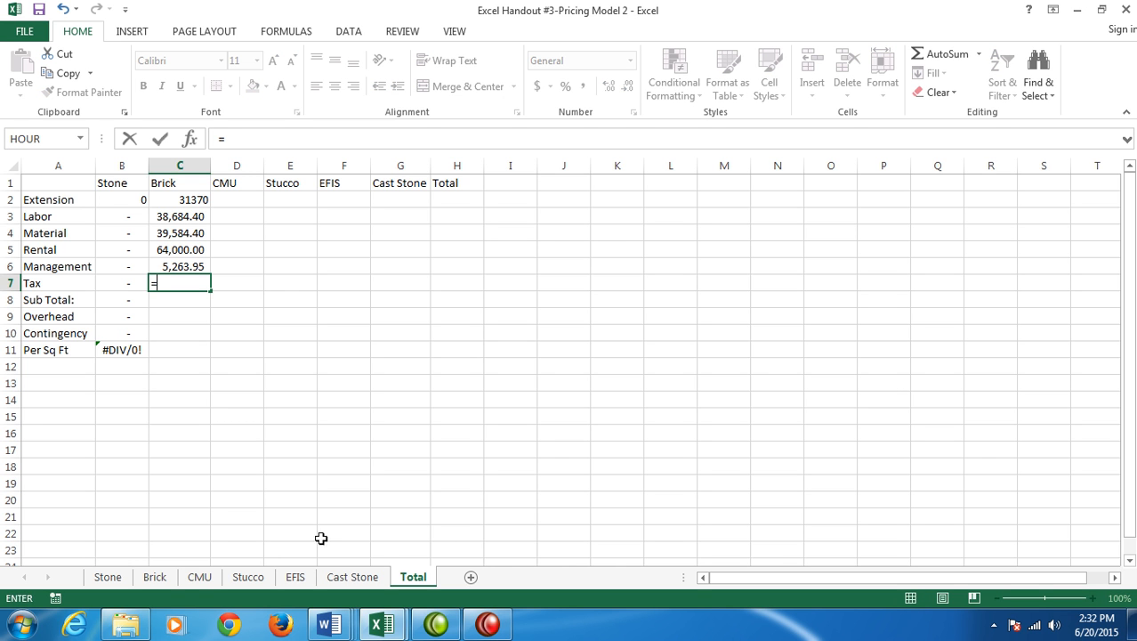
click(157, 577)
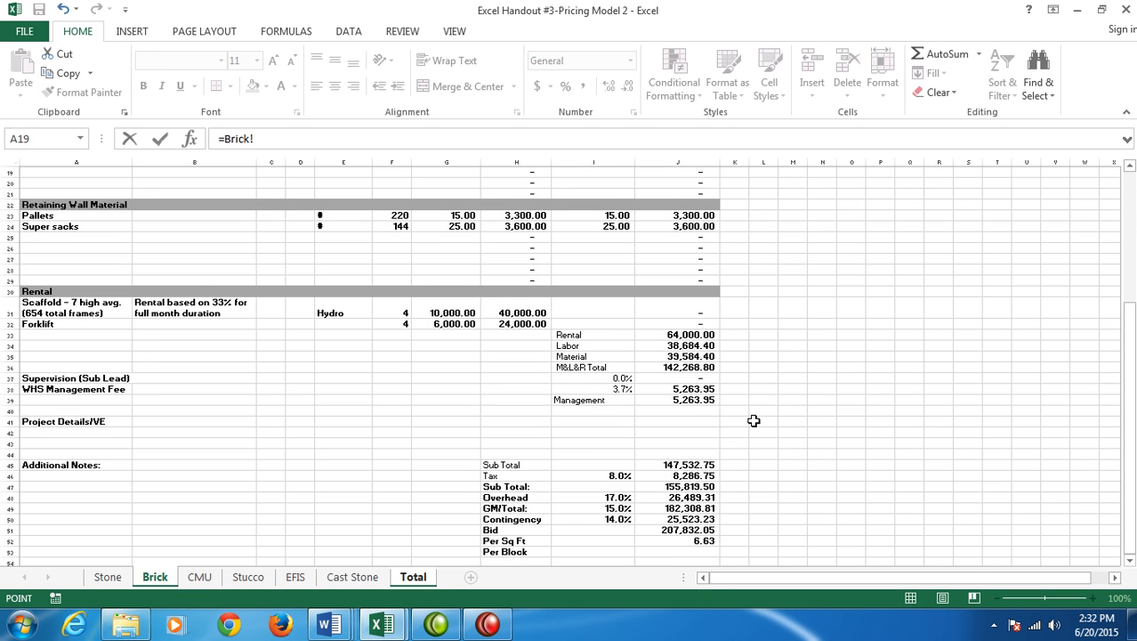
click(687, 476)
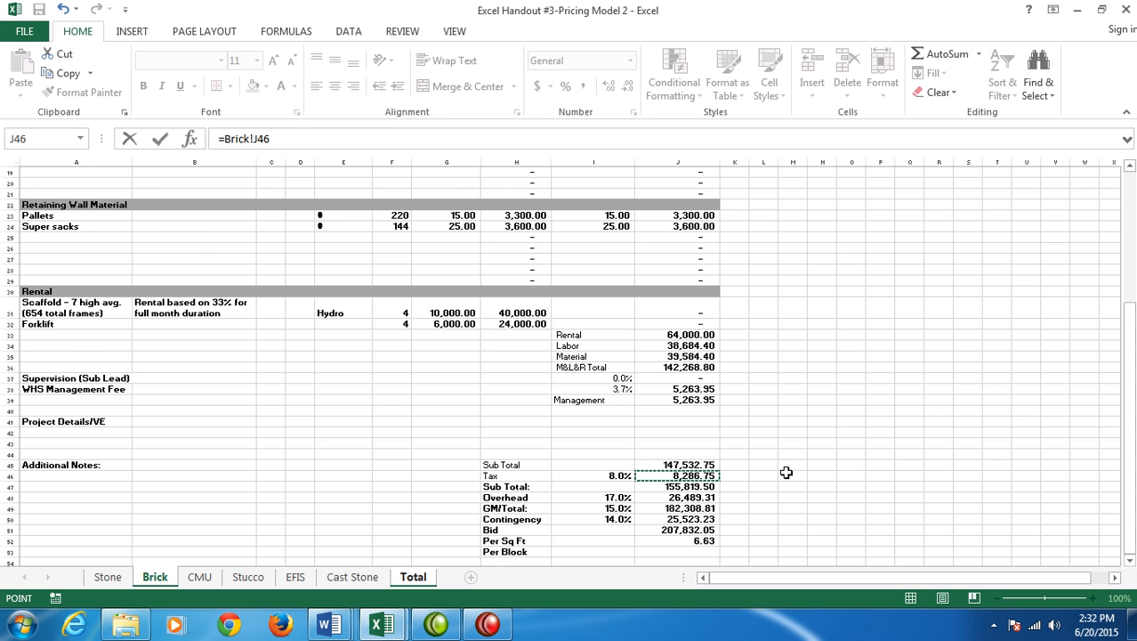
key(Return)
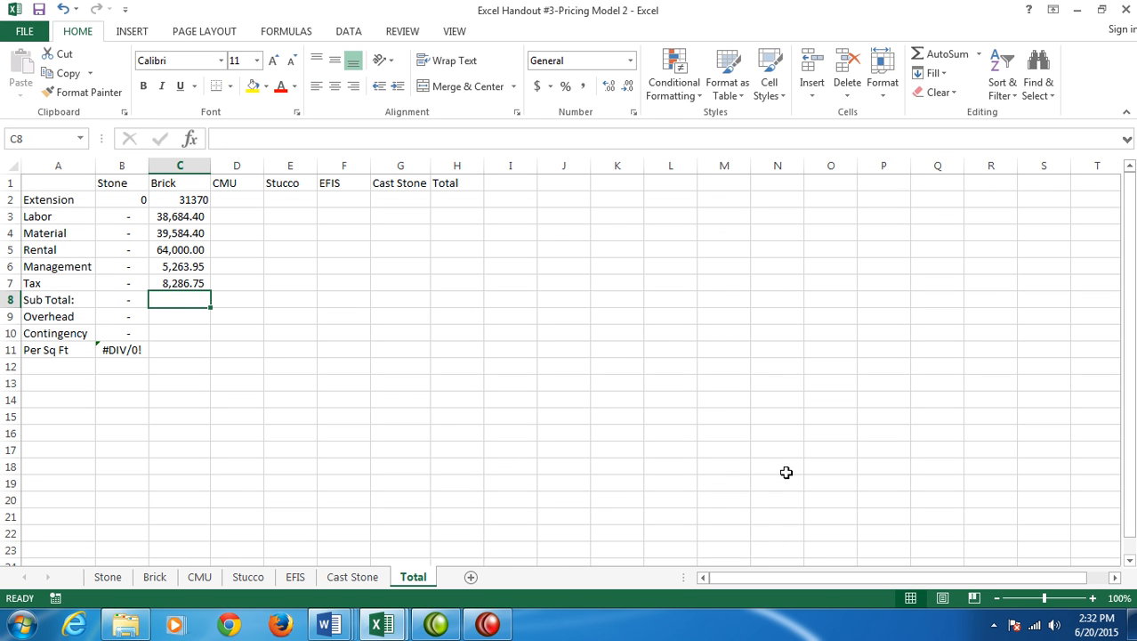
Link Total cells C8 and C9 to the Brick sheet's bold Sub Total in J47 and Overhead in J48.
text(=)
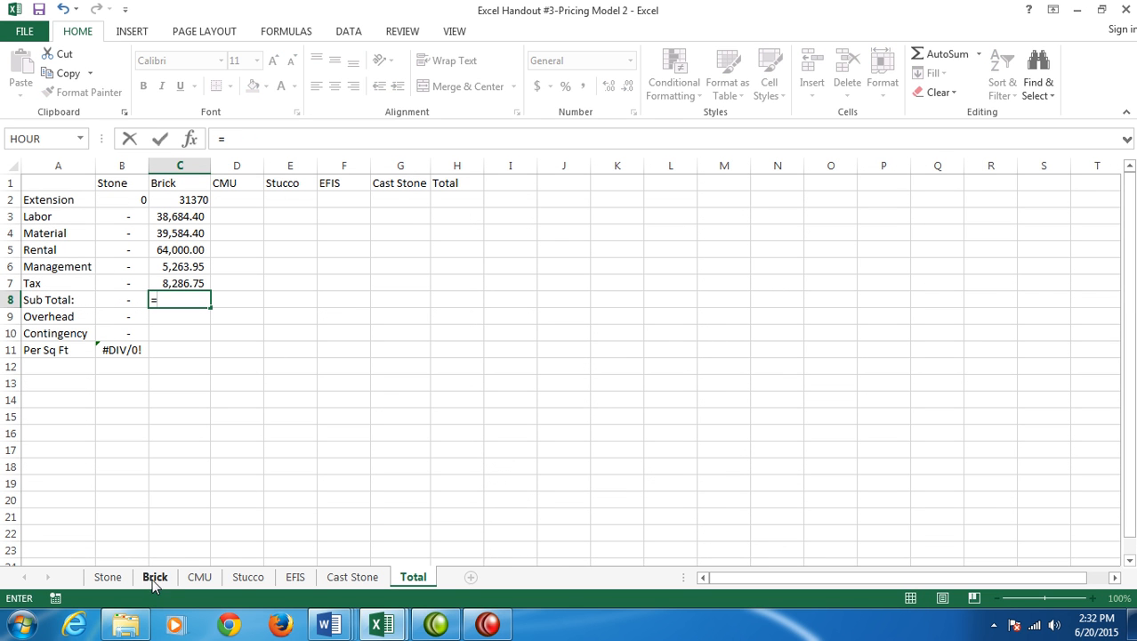
click(155, 577)
click(692, 487)
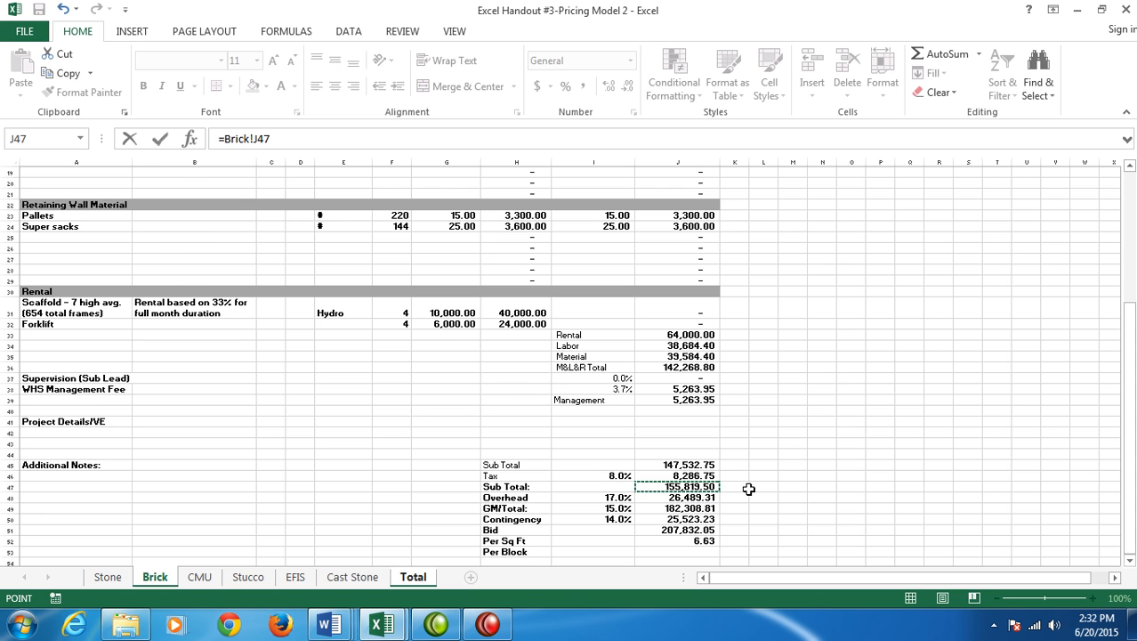
key(Return)
text(=)
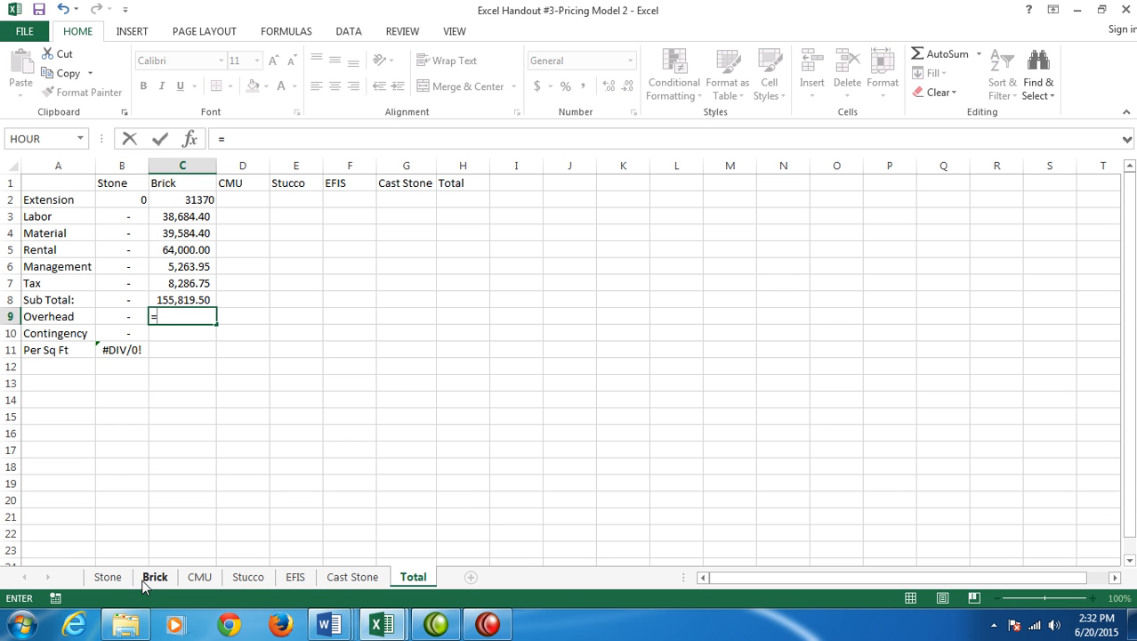
click(149, 578)
click(685, 496)
key(Return)
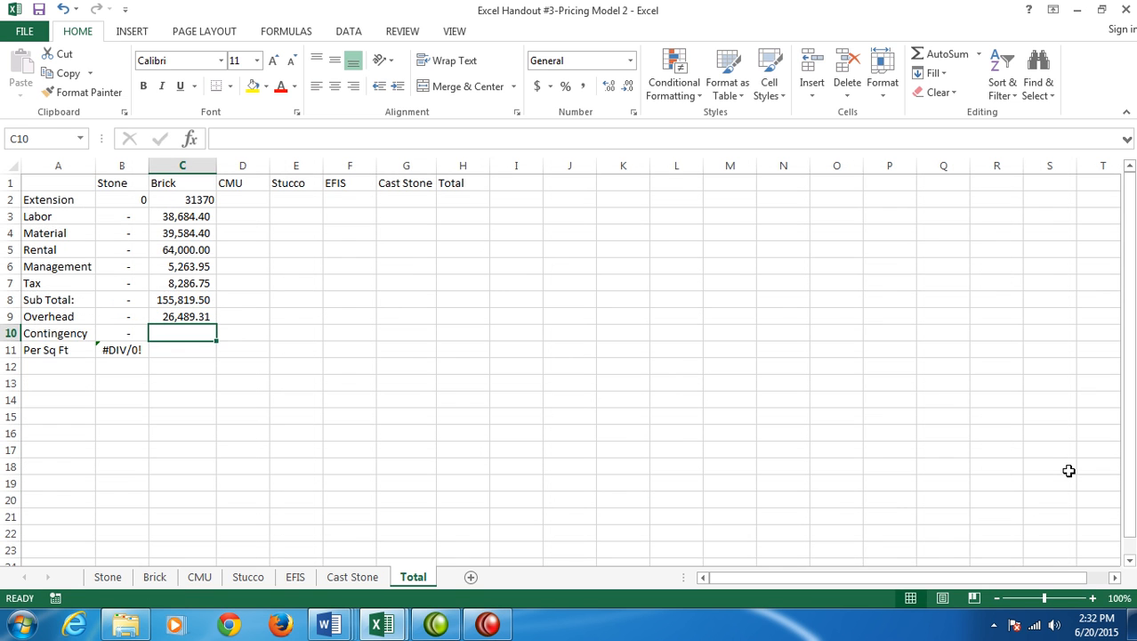
Link Total cells C10 and C11 to the Brick sheet's Contingency in J50 and Per Sq Ft in J52.
text(=)
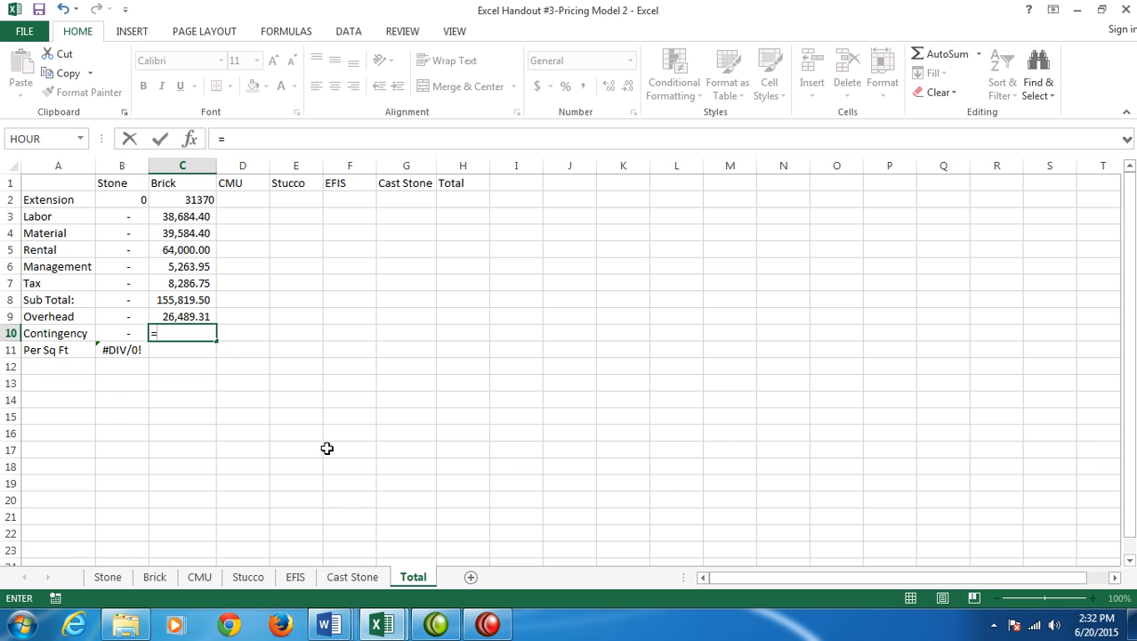
click(159, 578)
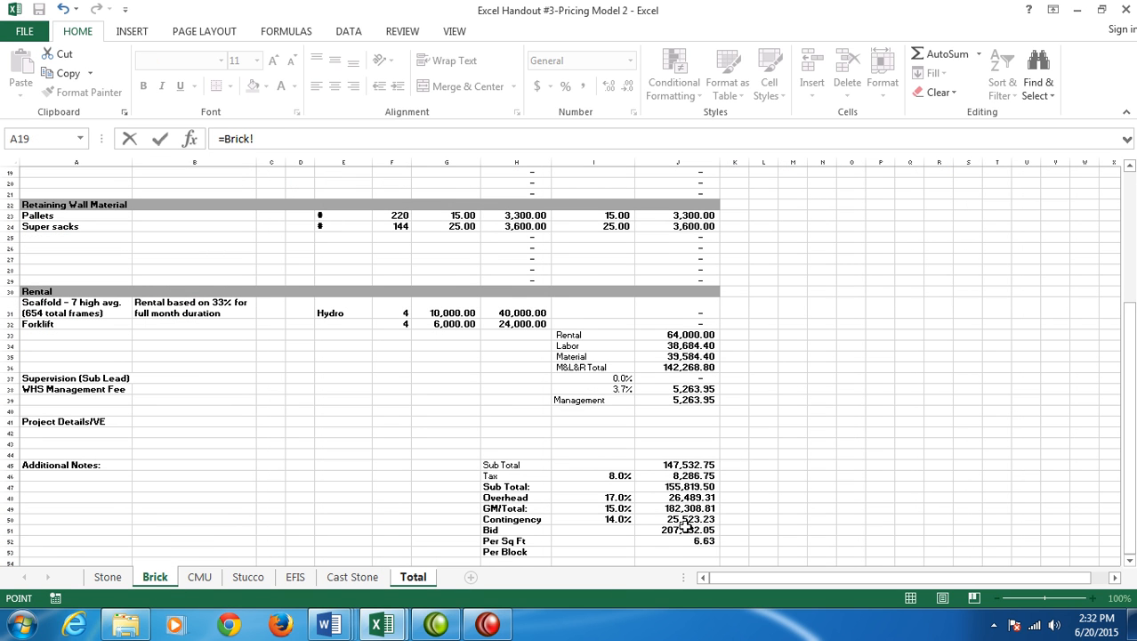
click(685, 524)
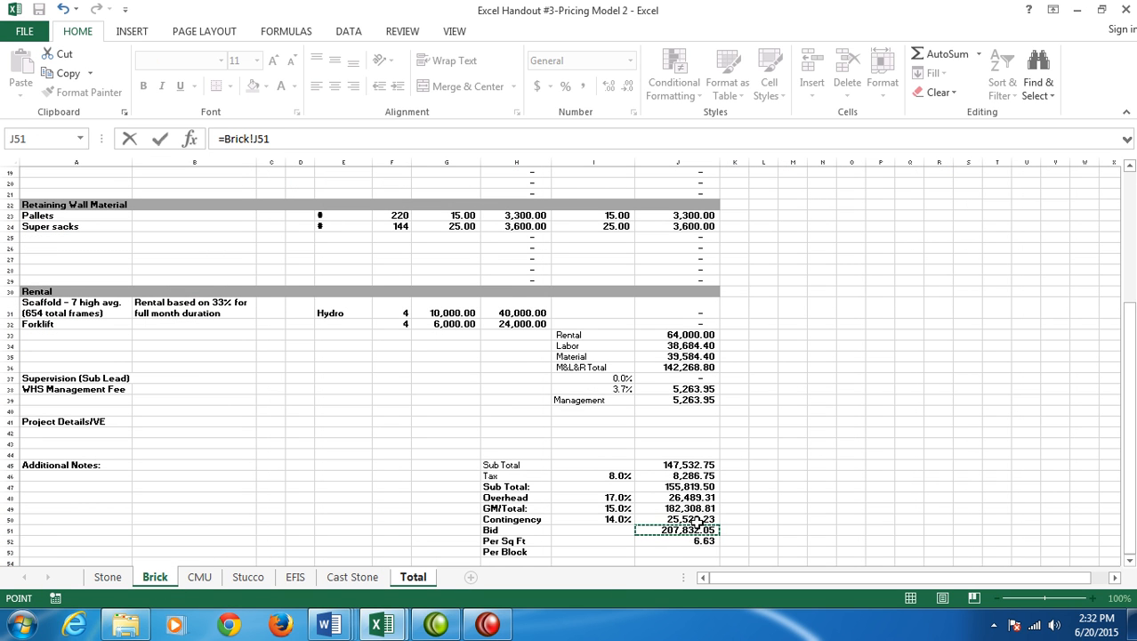
key(Return)
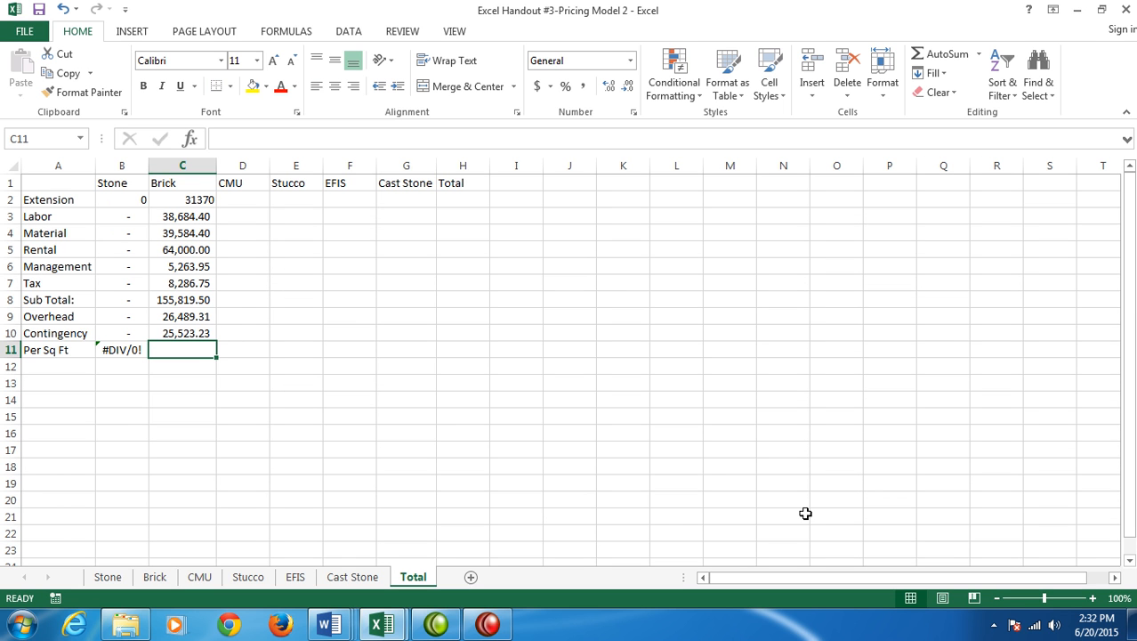
text(=)
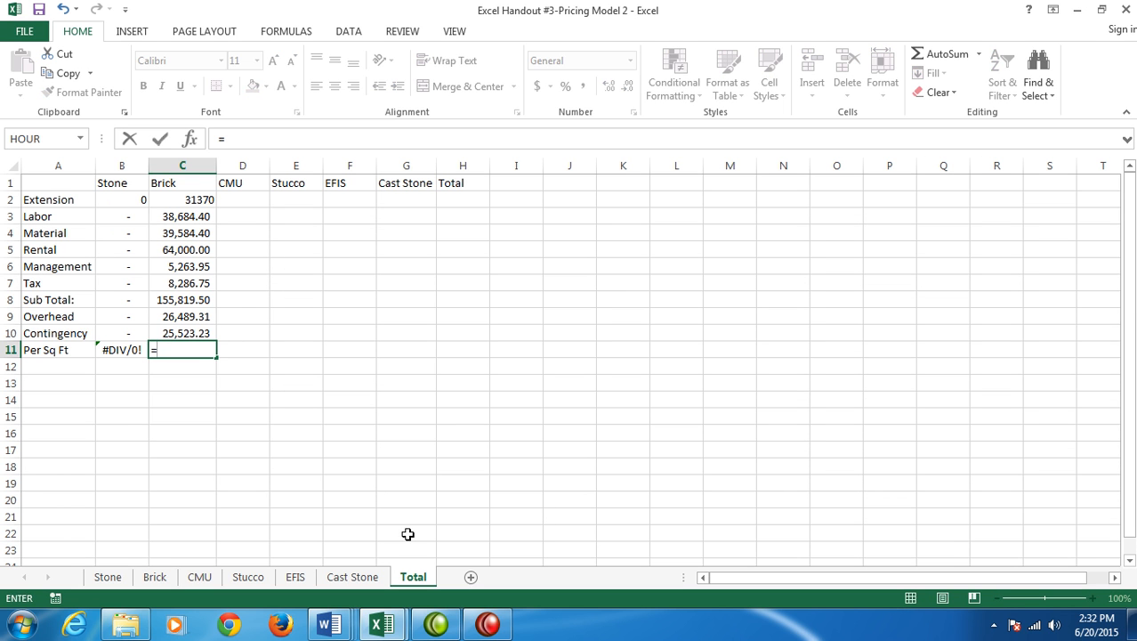
click(160, 579)
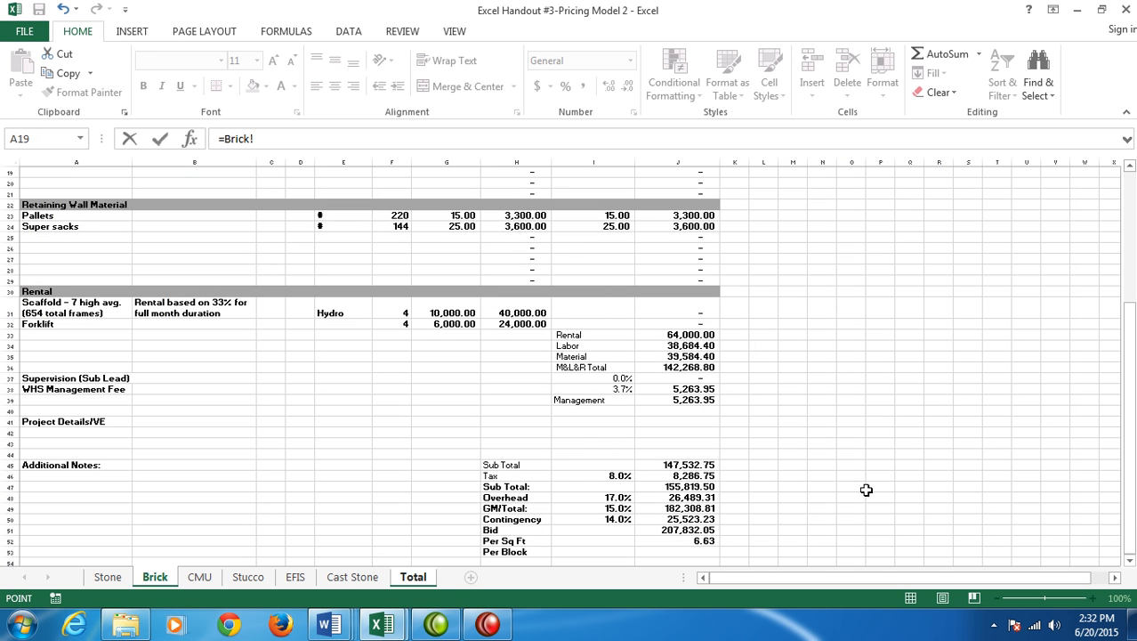
click(699, 542)
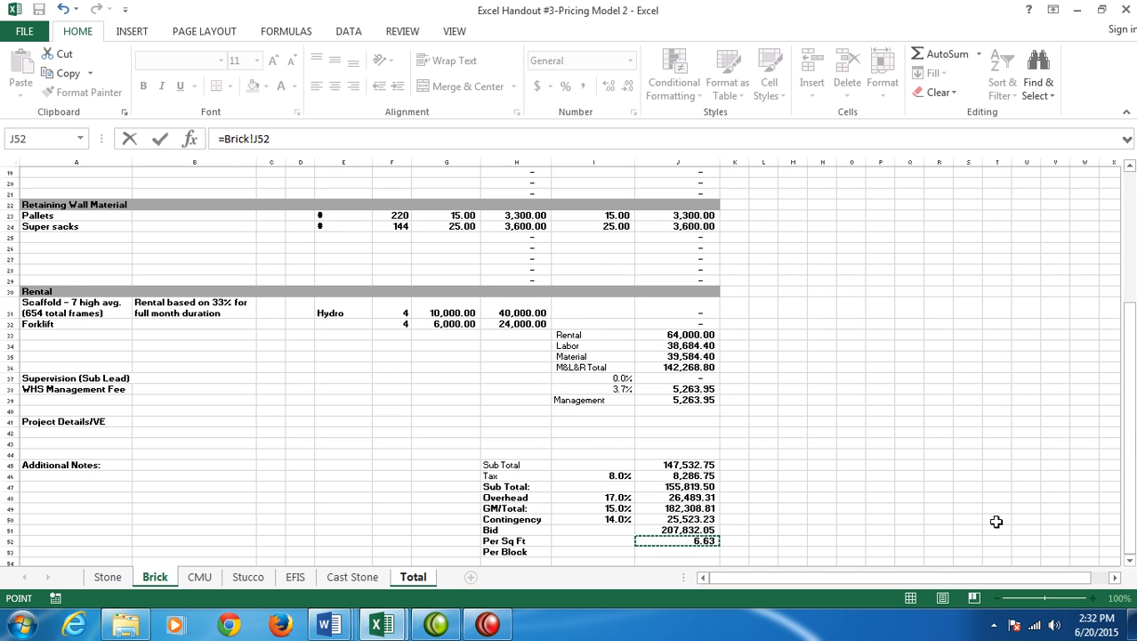
key(Return)
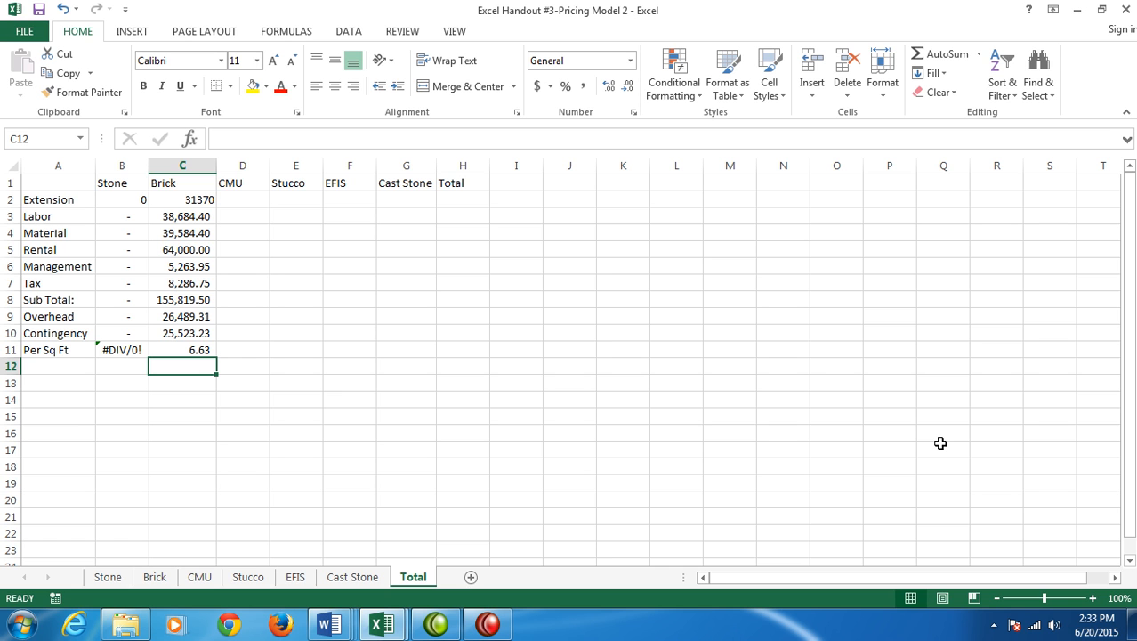
Link Total cells D2 and D3 to the CMU sheet's extension quantity in I3 and Labor amount in J34.
click(237, 200)
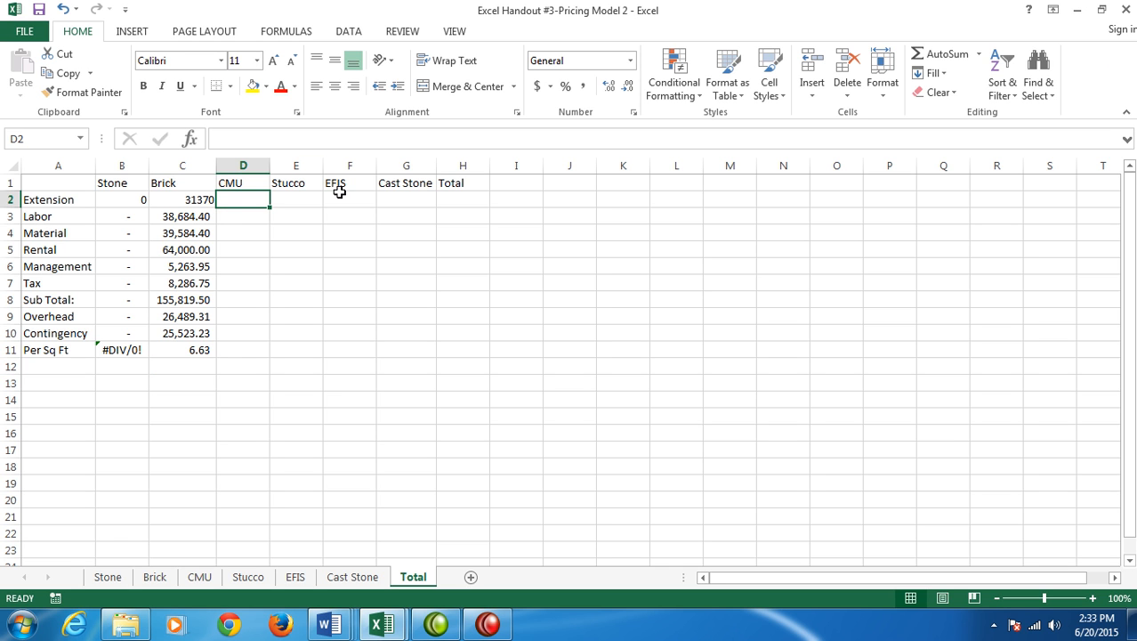
text(=)
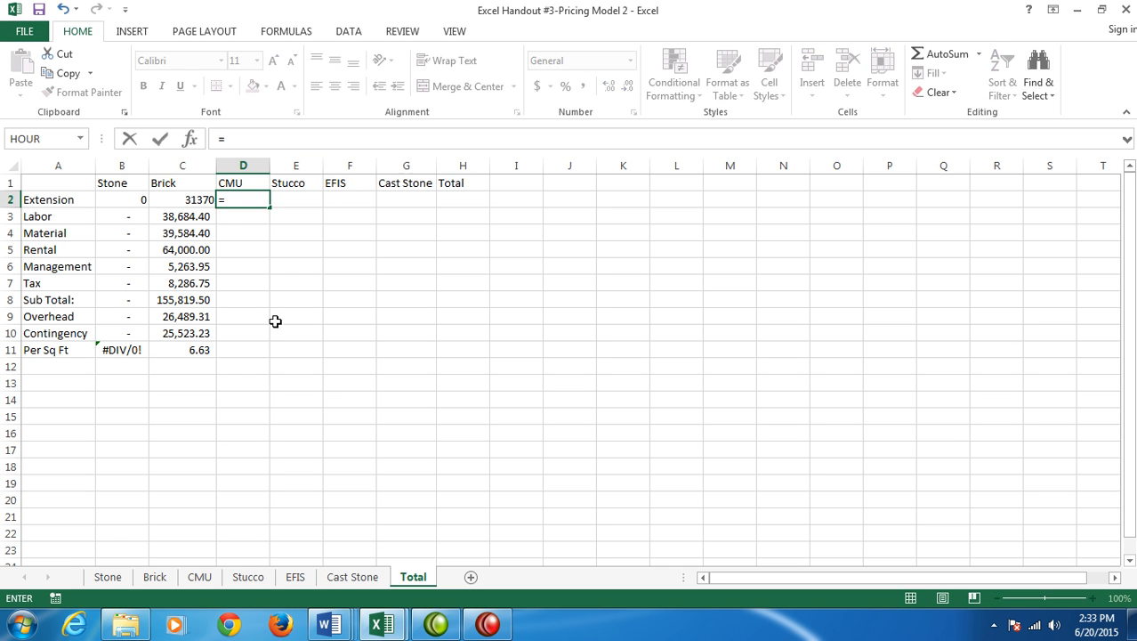
click(198, 577)
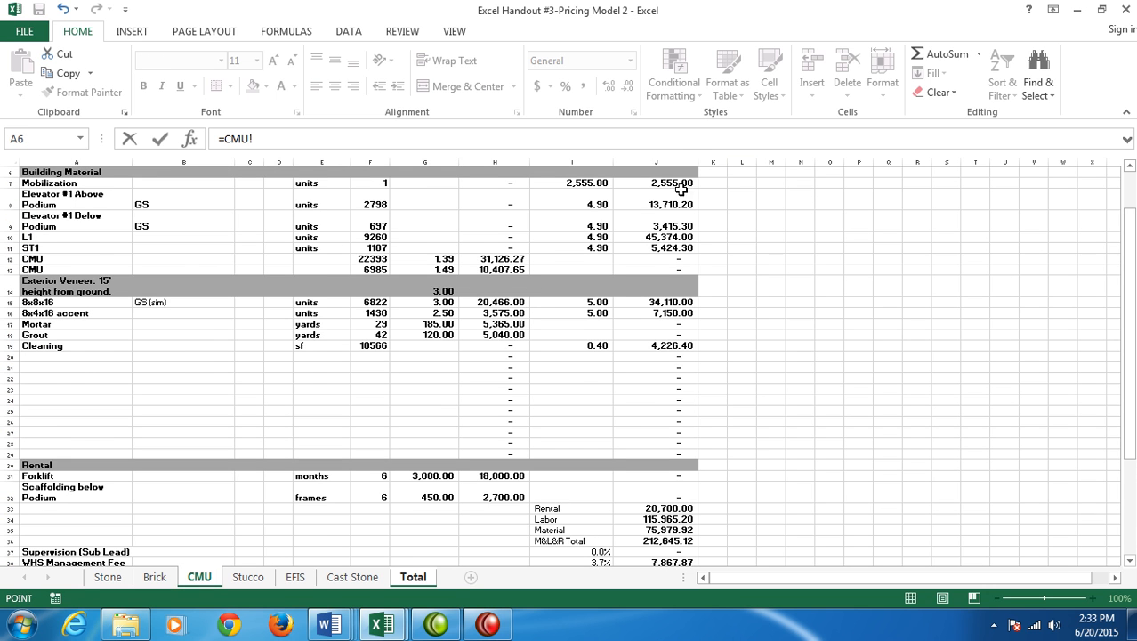
scroll(721, 175, up, 2)
click(603, 194)
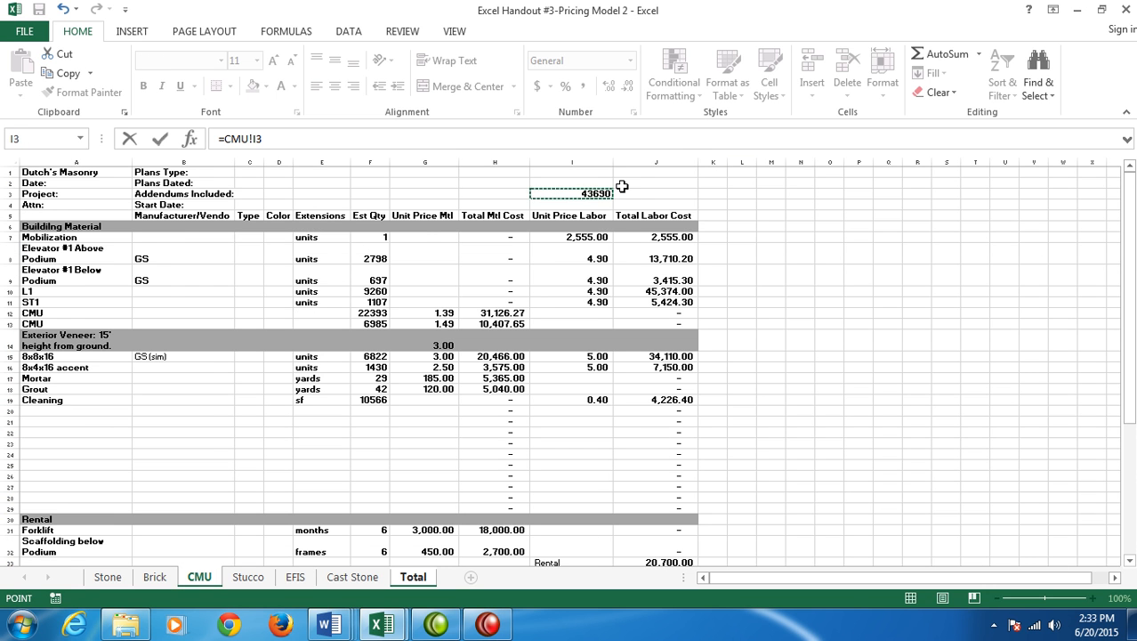
key(Return)
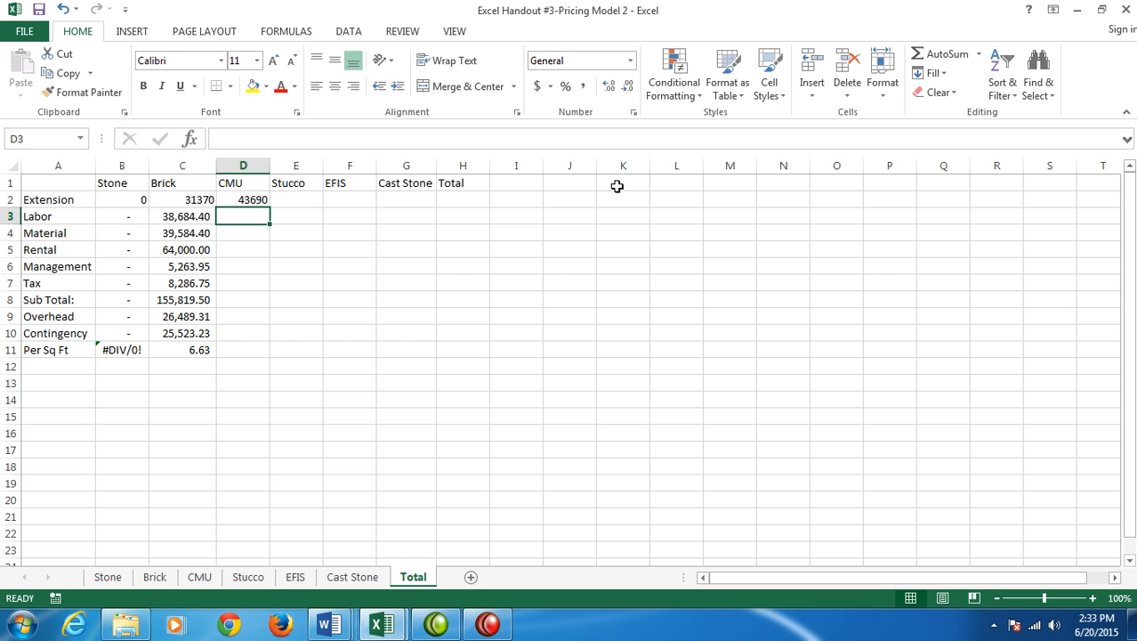
text(=)
click(198, 577)
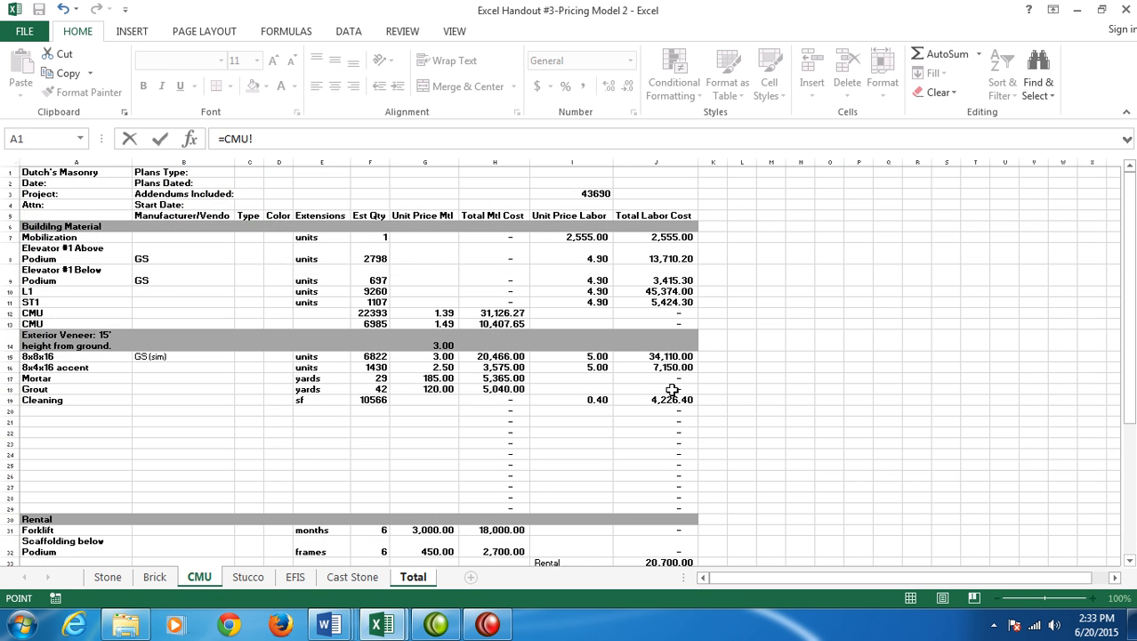
scroll(714, 391, down, 4)
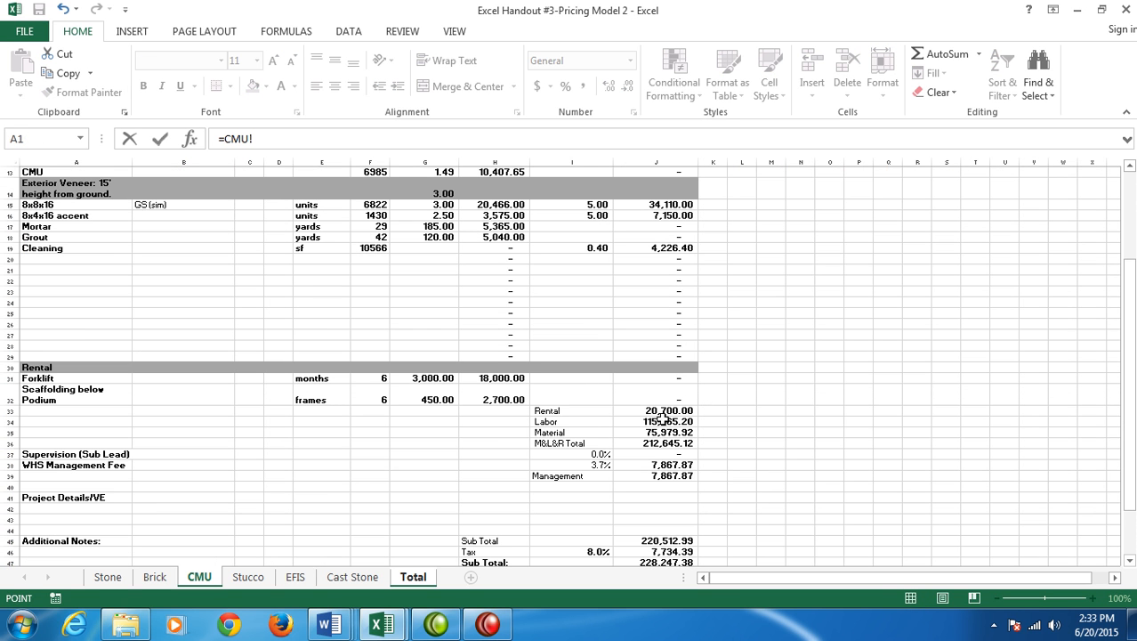
click(664, 421)
key(Return)
Link Total cells D4 and D5 to the CMU sheet's Material amount in J35 and Rental amount in J33.
text(=)
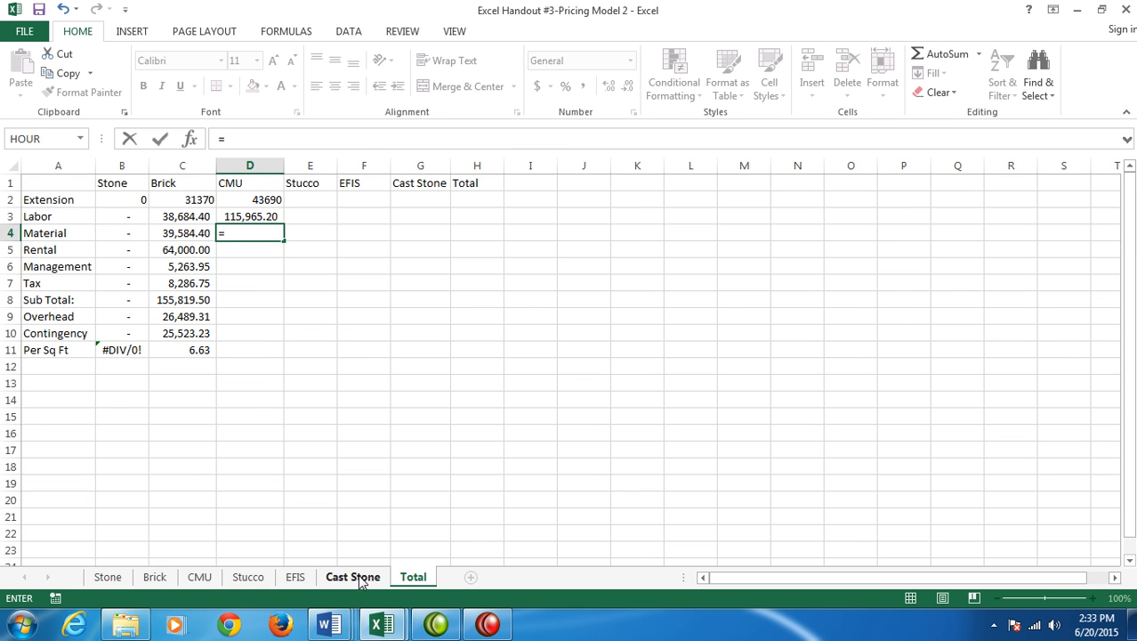
click(204, 577)
click(676, 434)
key(Return)
text(=)
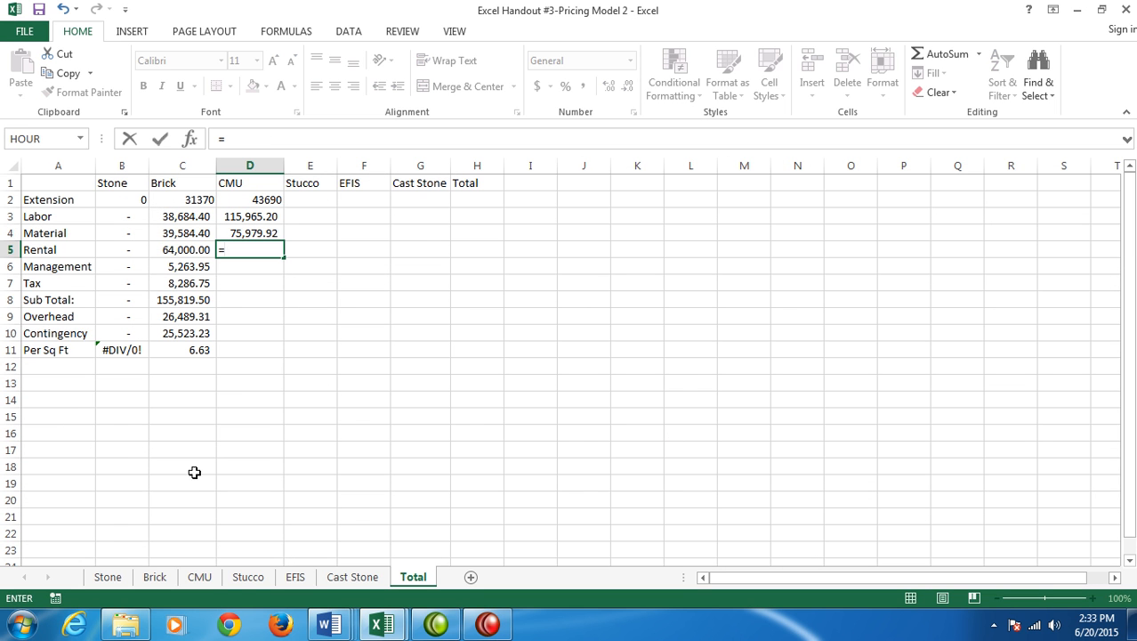
click(222, 578)
click(678, 411)
key(Return)
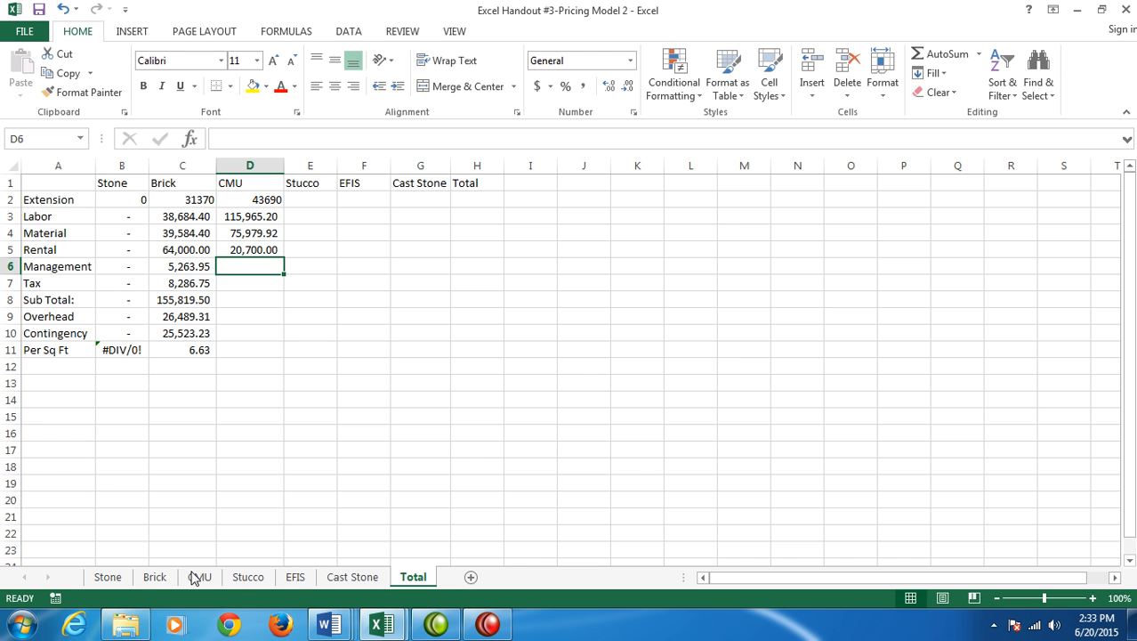
Switch to Windows Explorer and open the Excel folder on the Seagate Backup Plus Drive.
click(126, 624)
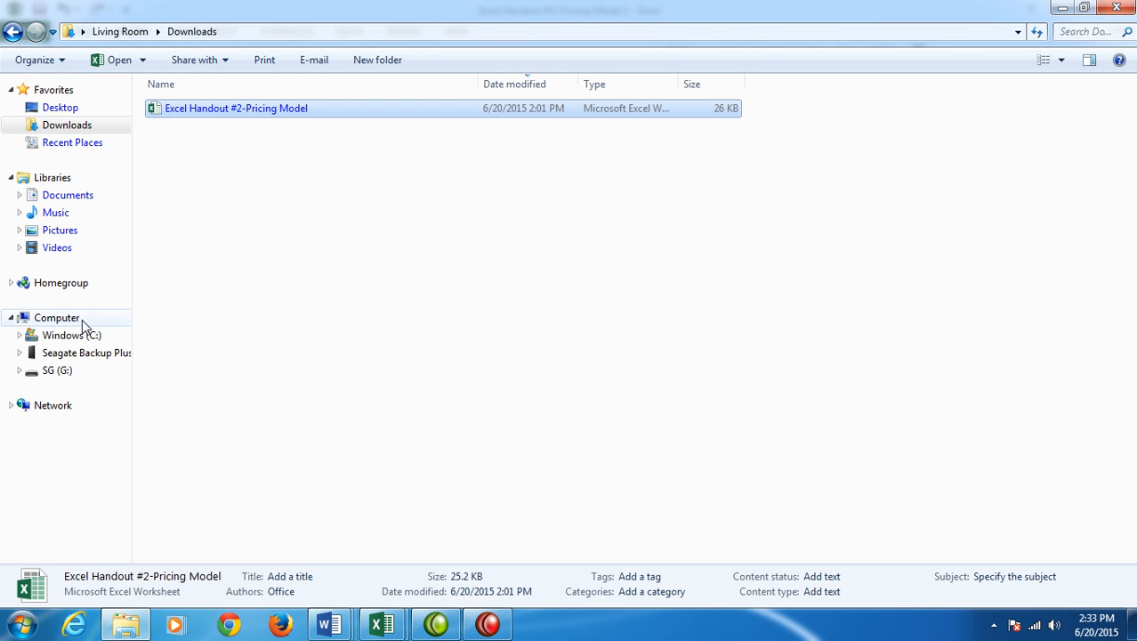
click(96, 356)
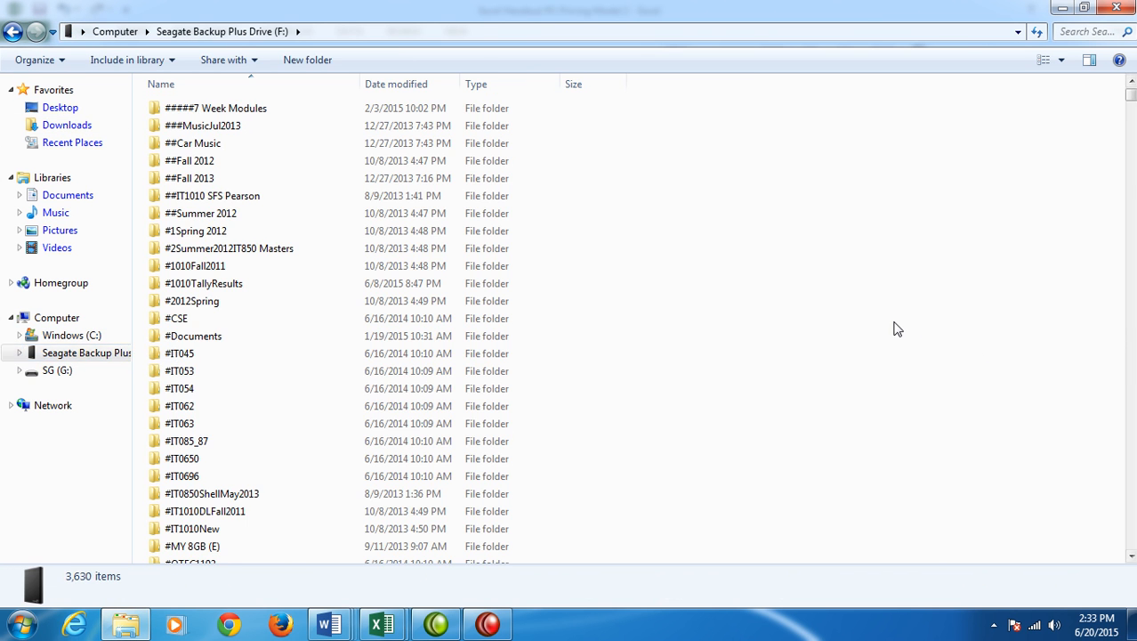
scroll(897, 328, down, 15)
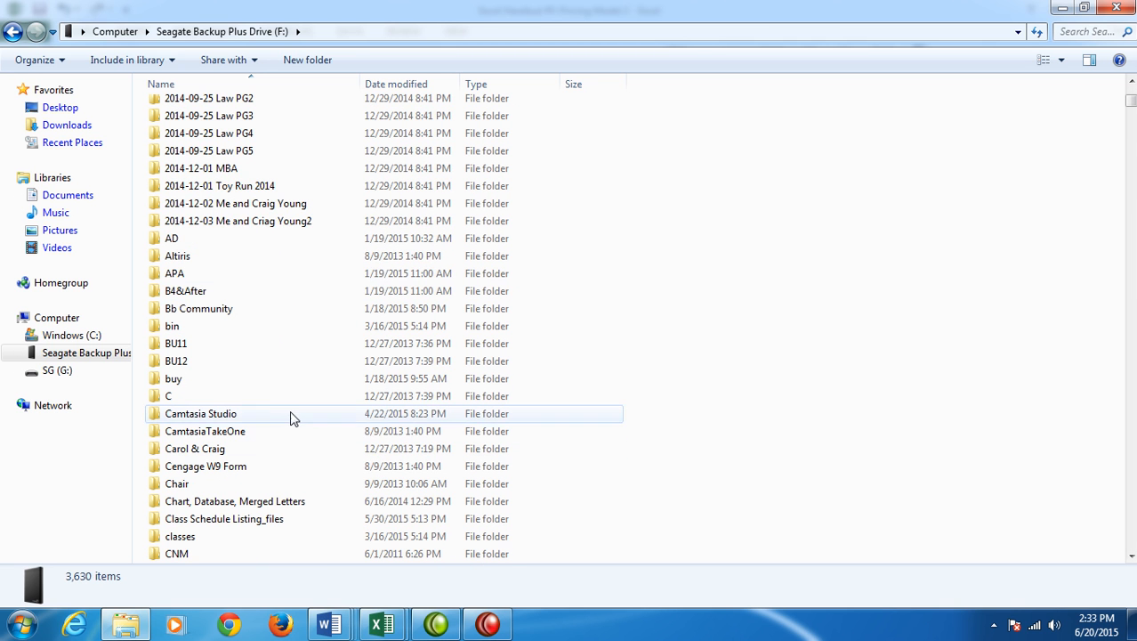
scroll(292, 402, down, 10)
double_click(267, 449)
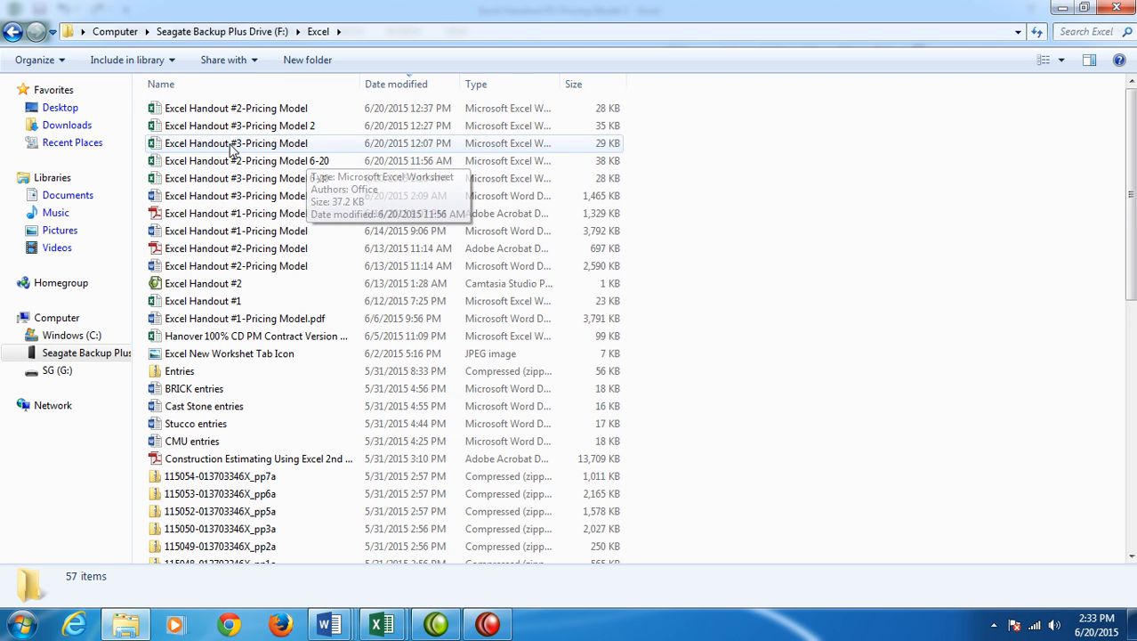
double_click(307, 125)
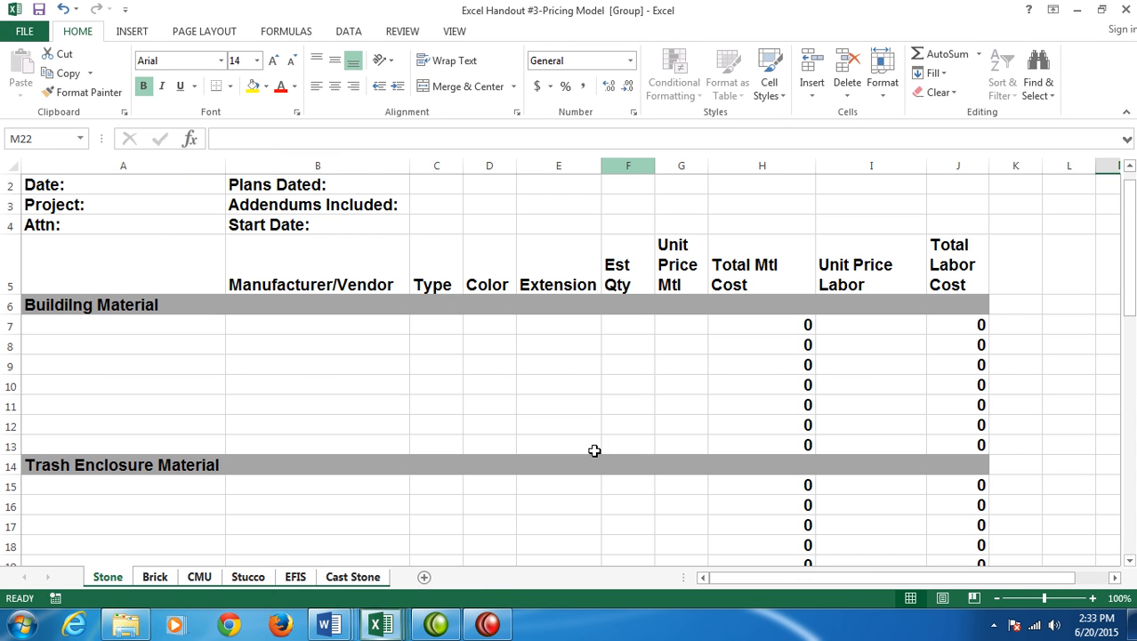
click(488, 625)
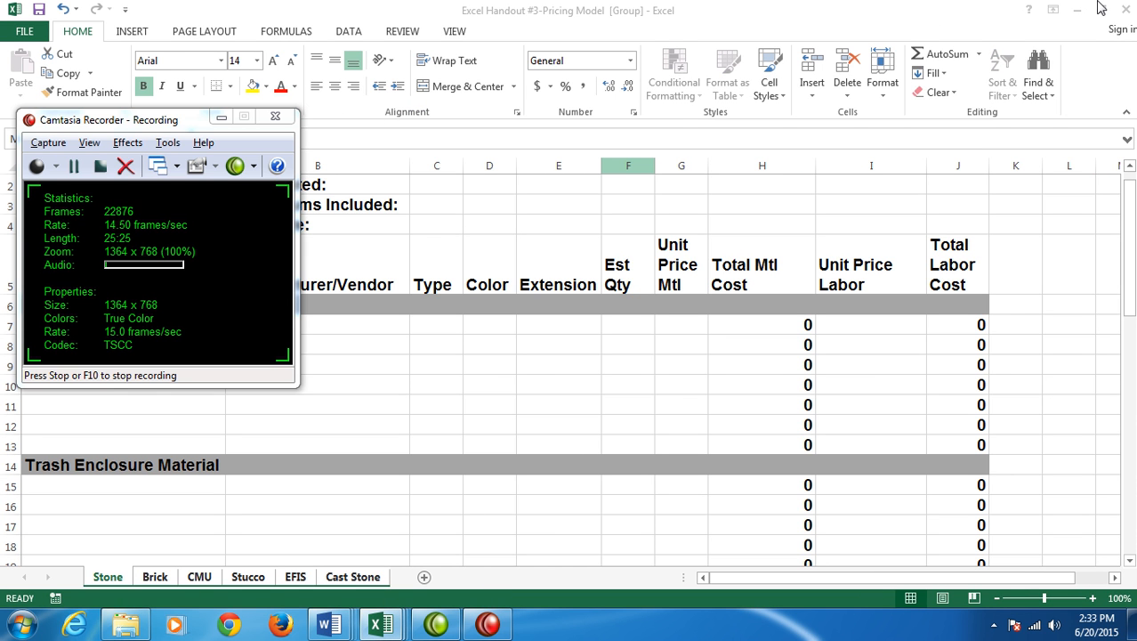
click(1127, 9)
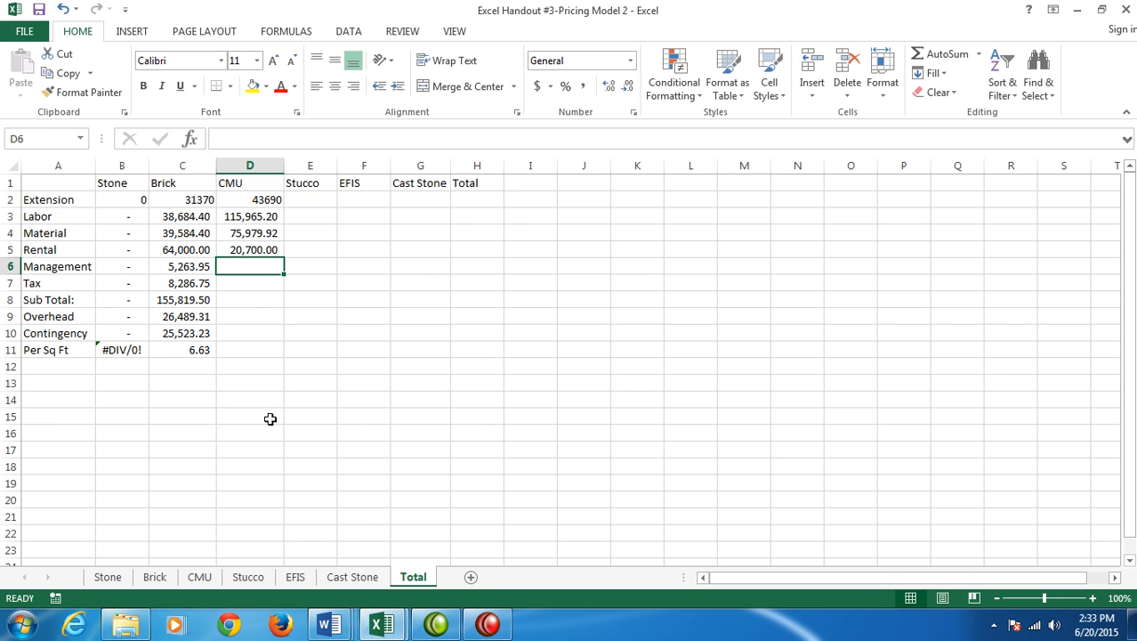
Open the workbook Excel Handout #2-Pricing Model 6-20 from the backup drive's Excel folder.
click(126, 625)
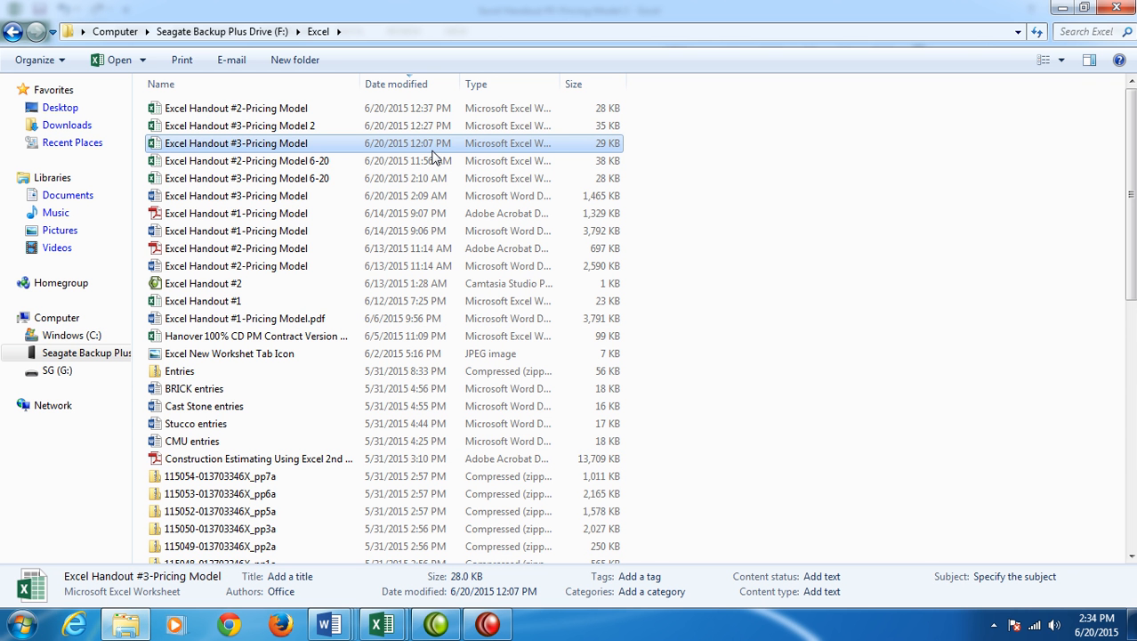
double_click(316, 168)
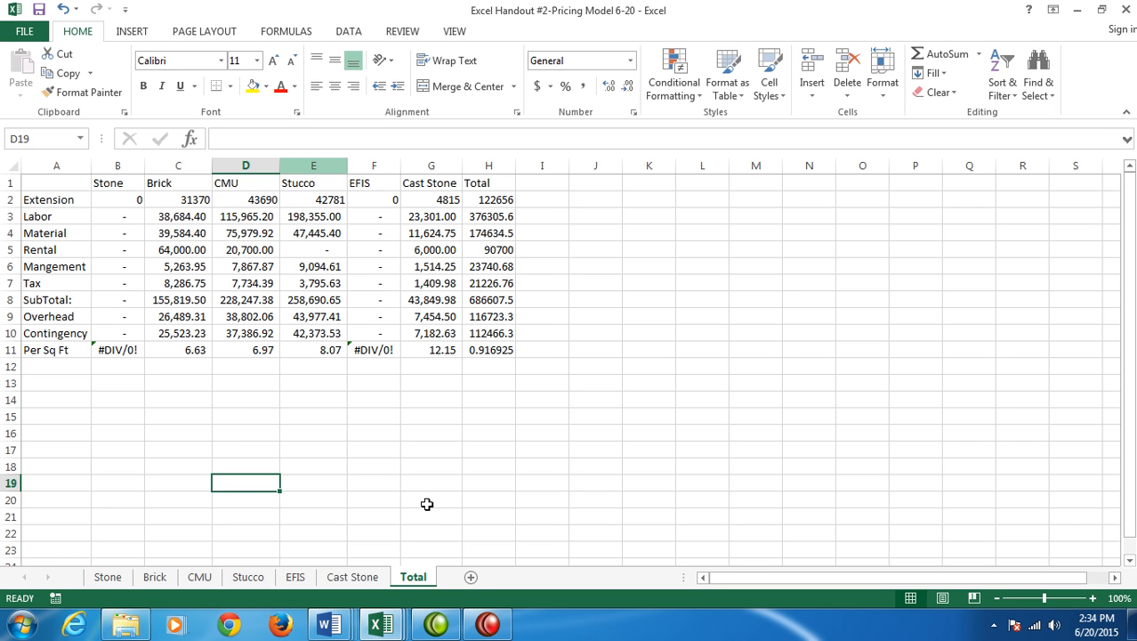
click(350, 403)
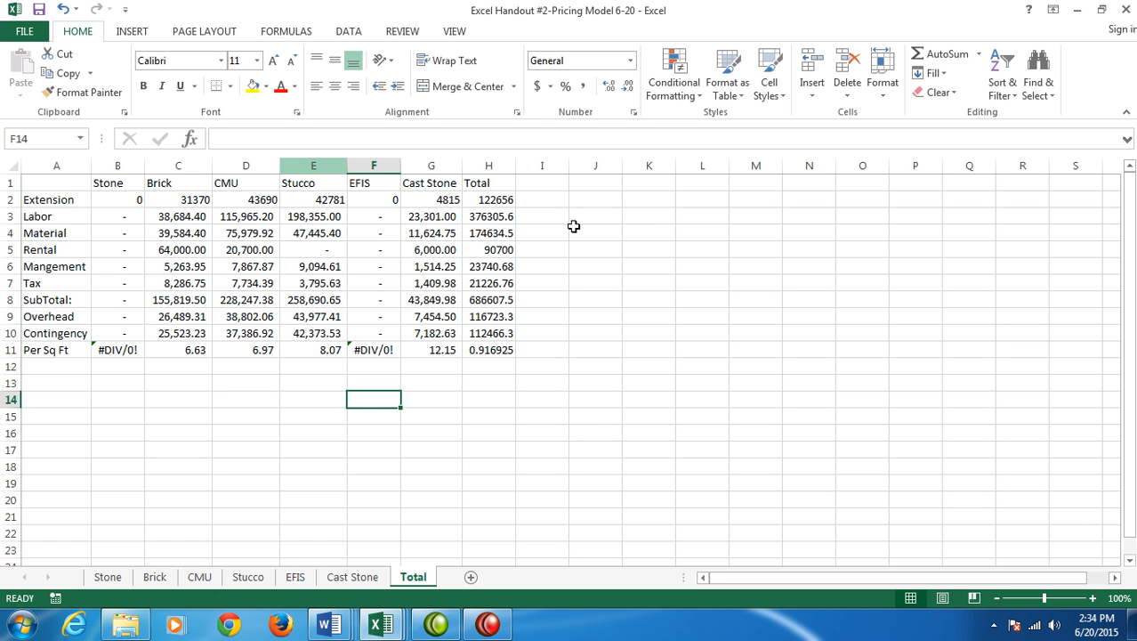
Clear the Total column's values in H2:H11 of the Total sheet.
drag(496, 201, 504, 350)
key(Delete)
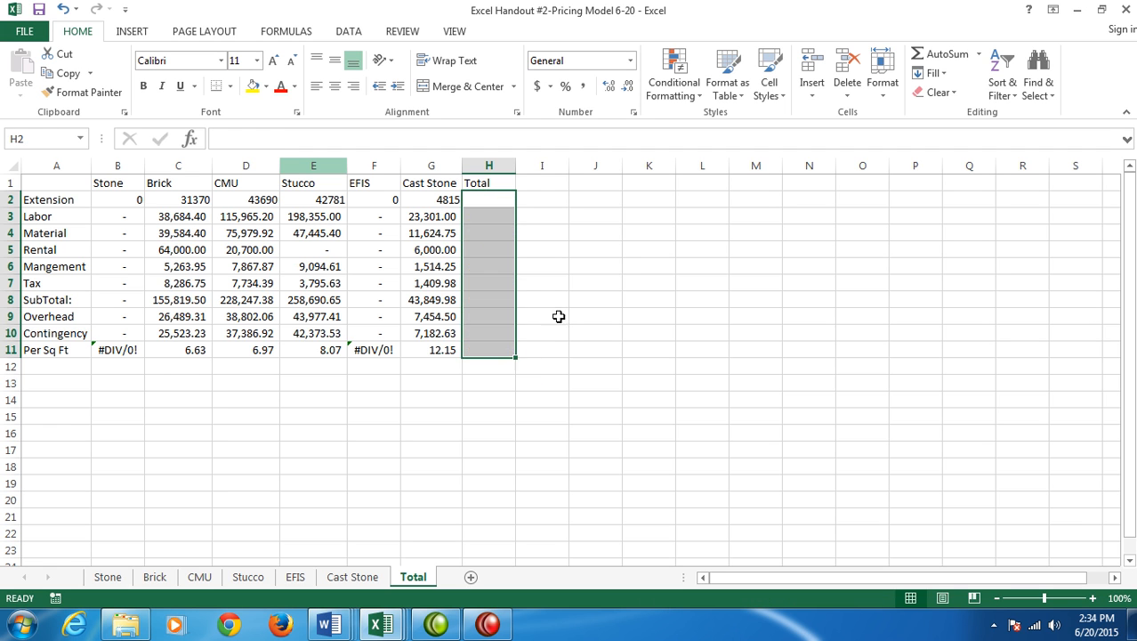
click(590, 266)
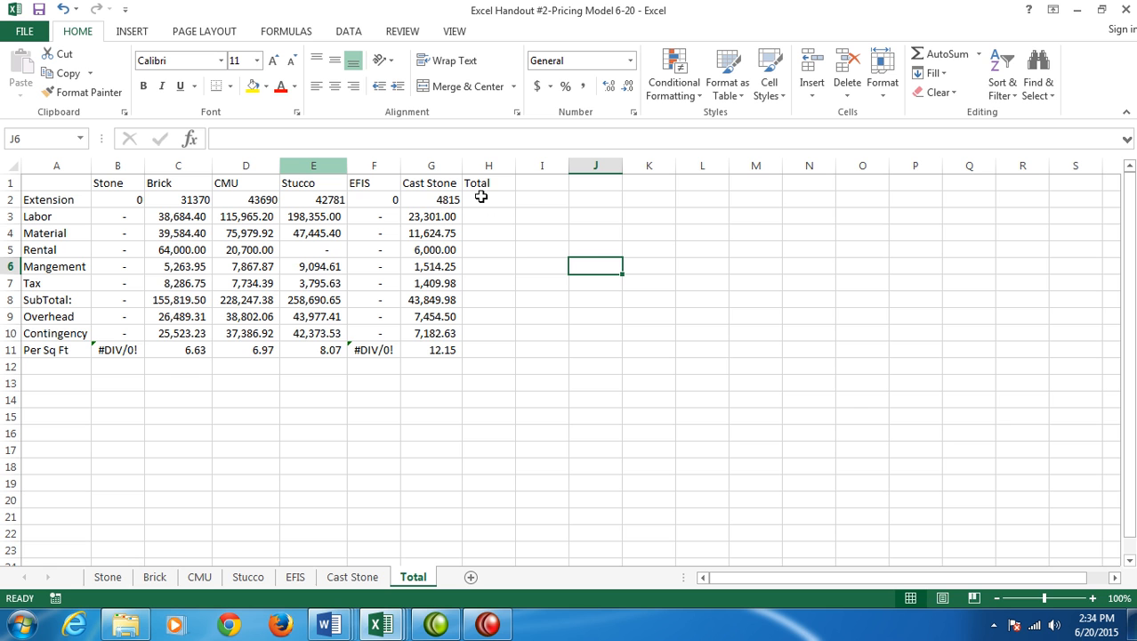
Show the Total sheet's formulas to examine the links to each material sheet, and return to displaying values.
click(285, 31)
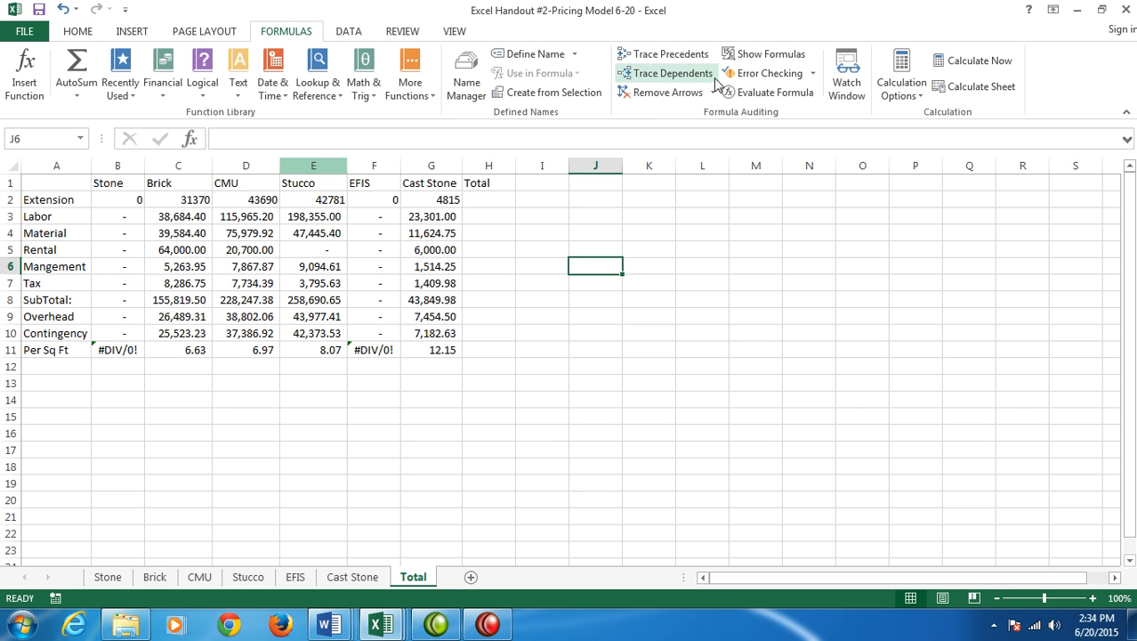
click(771, 56)
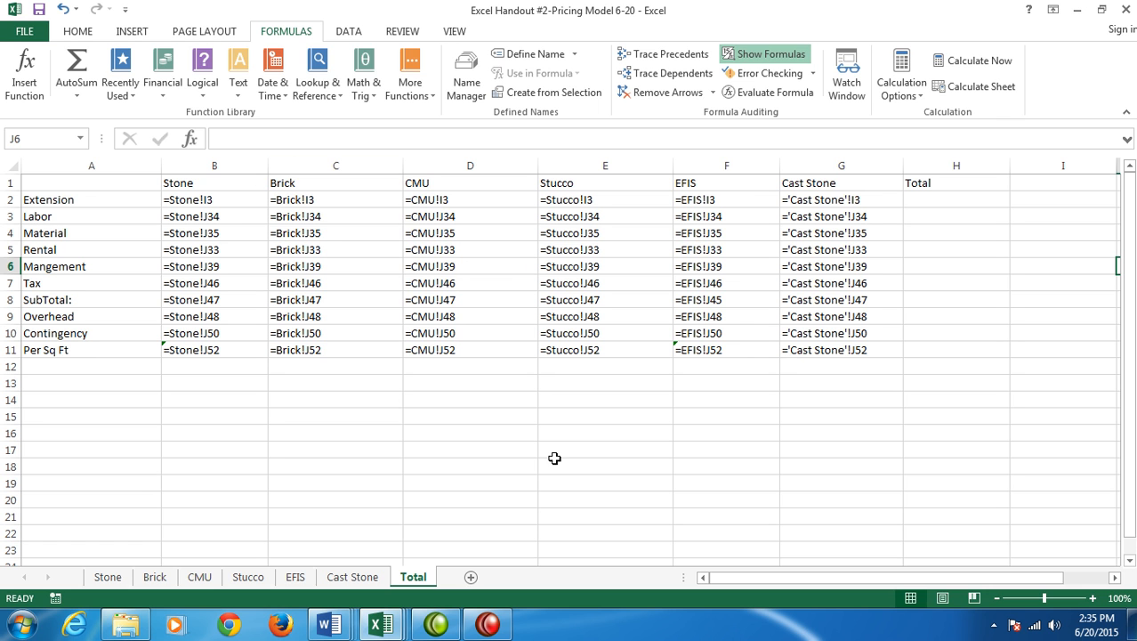
click(764, 55)
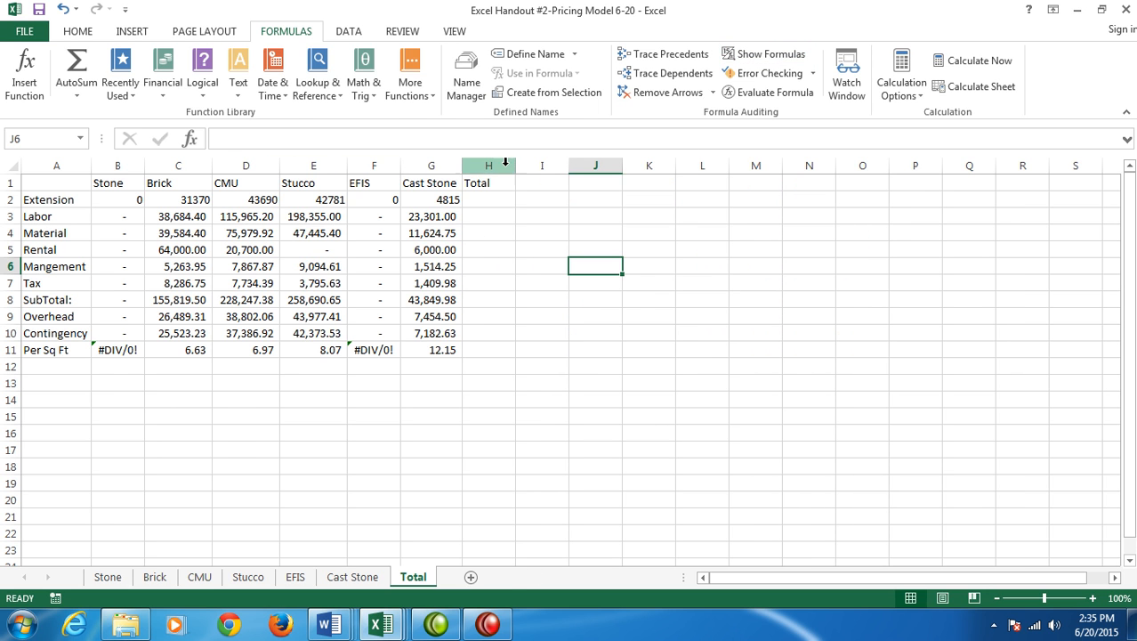
Total the Extension row with =SUM(B2:G2) in H2 and fill the formula down through H10.
click(485, 198)
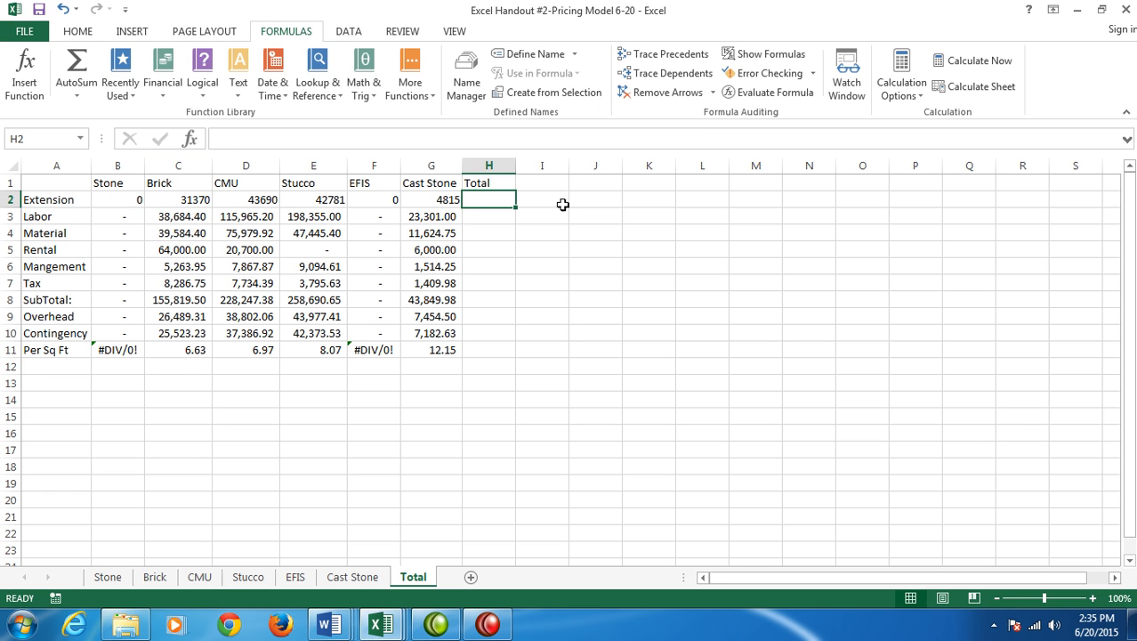
click(76, 32)
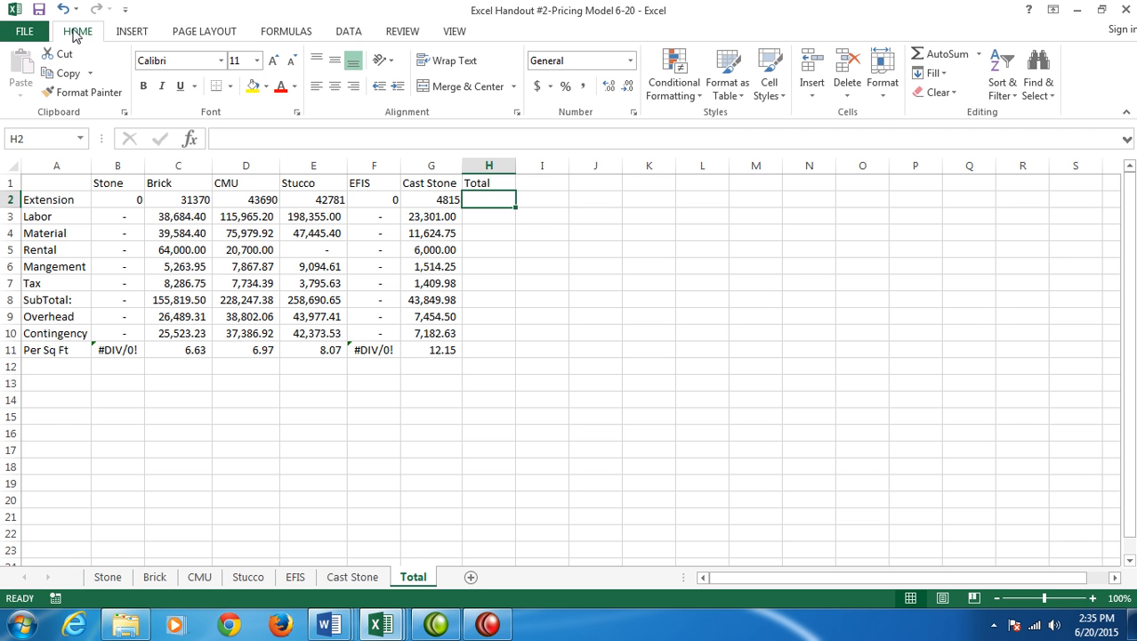
click(943, 55)
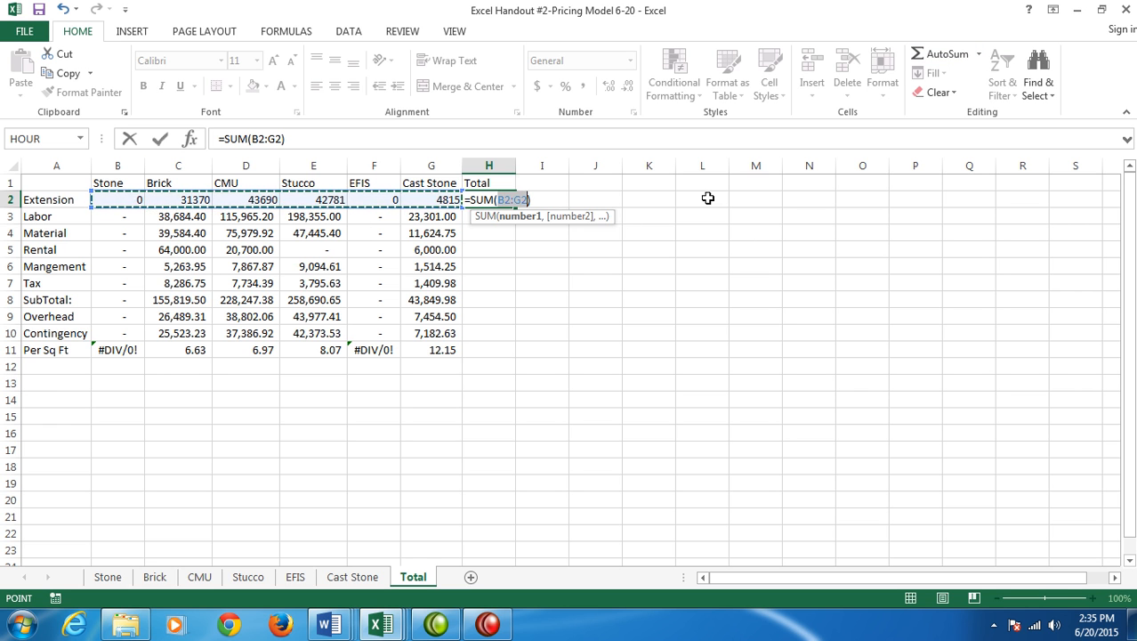
key(Return)
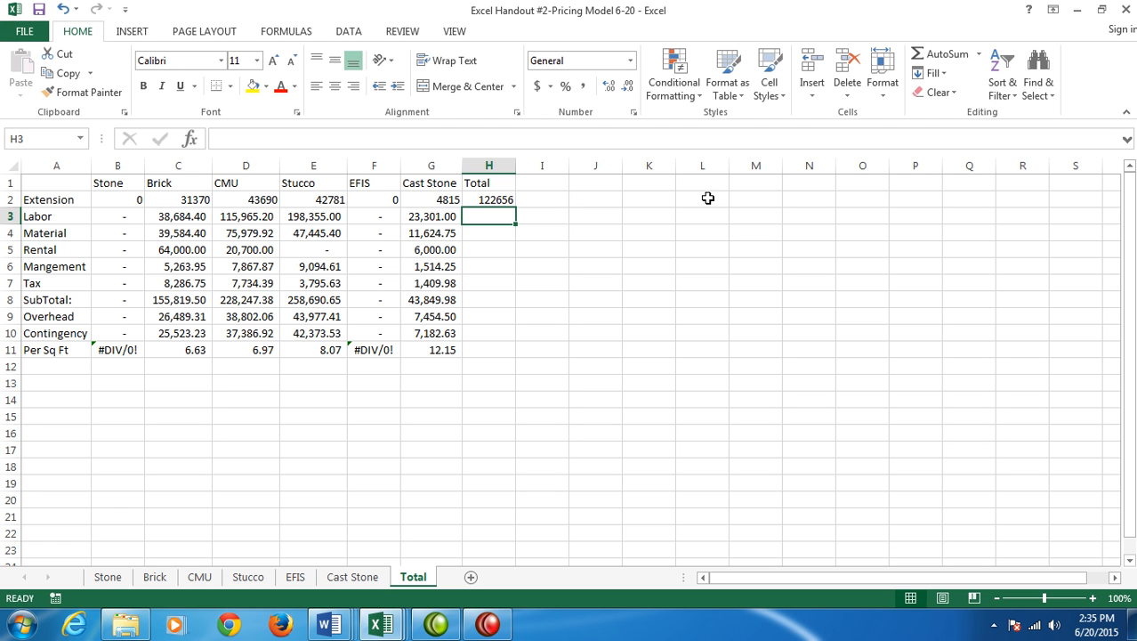
click(486, 199)
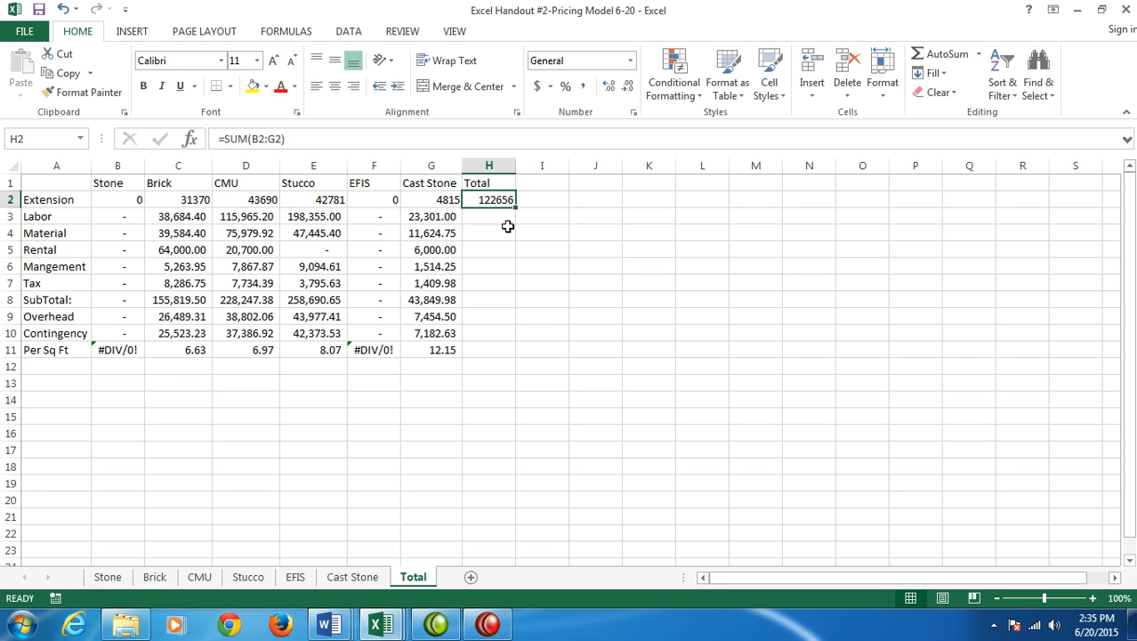
drag(514, 210, 517, 339)
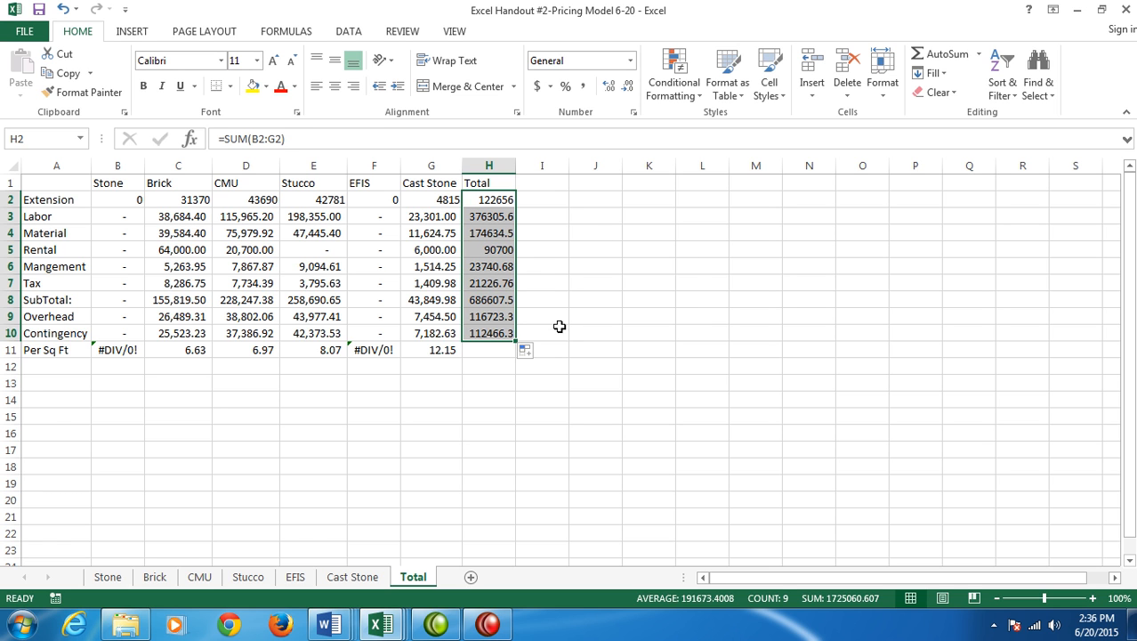
Enter the formula =H10/H2 in the Total column's Per Sq Ft cell, H11.
click(478, 352)
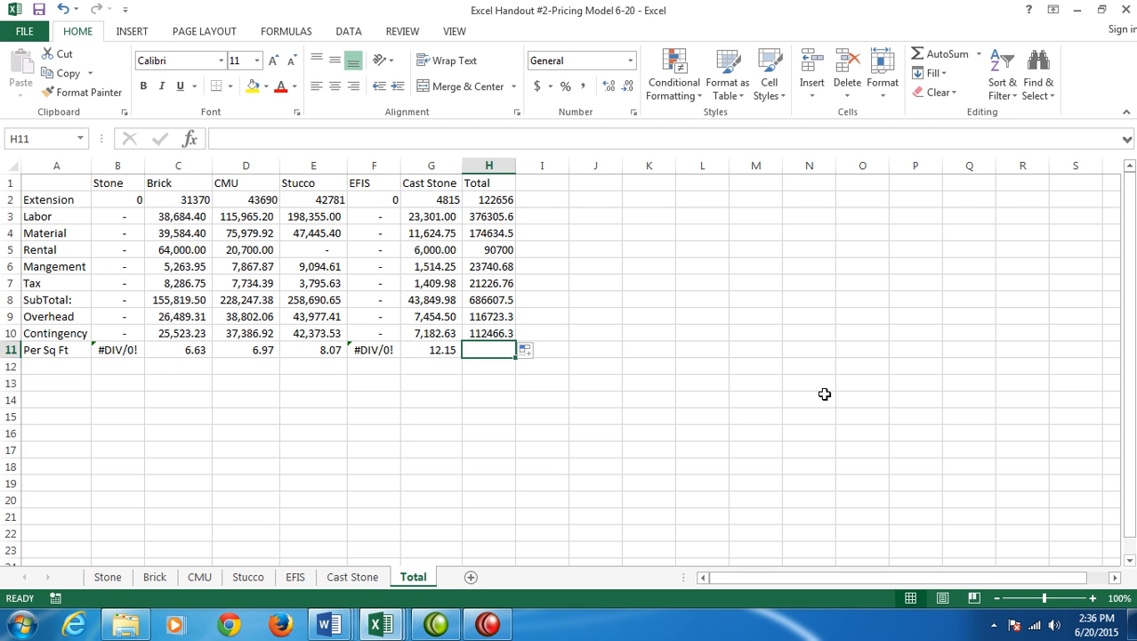
text(=)
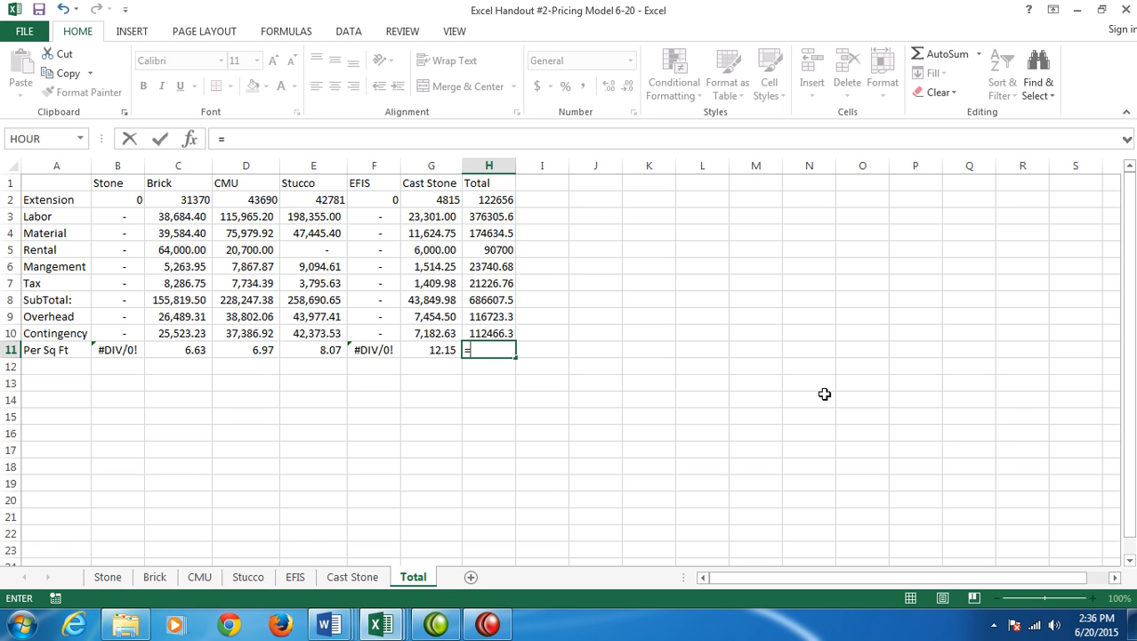
click(486, 333)
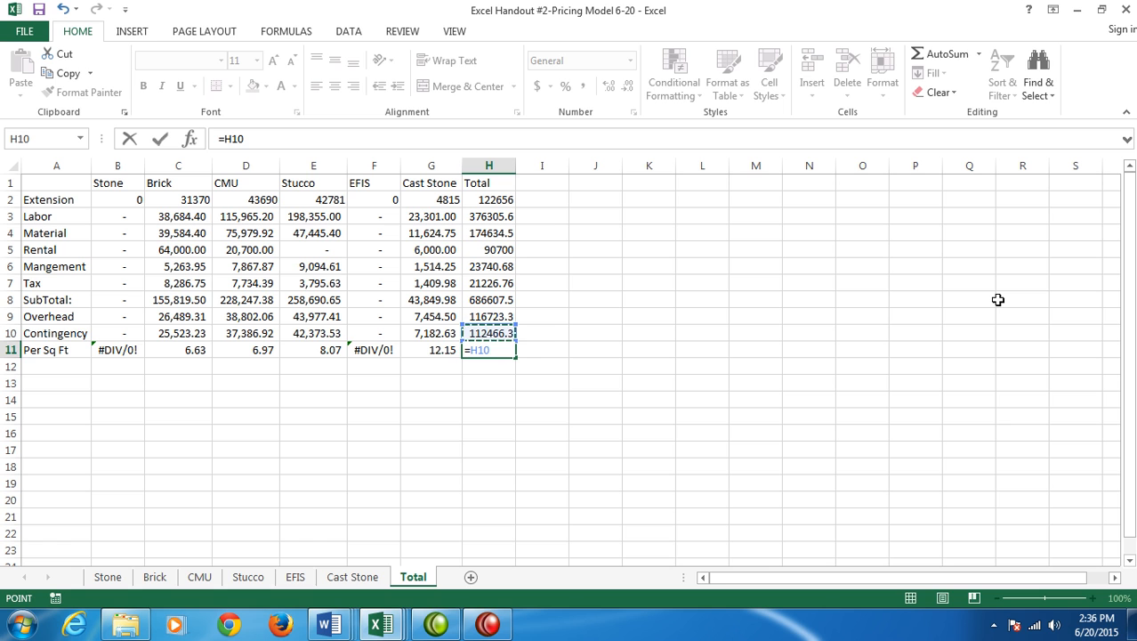
text(/)
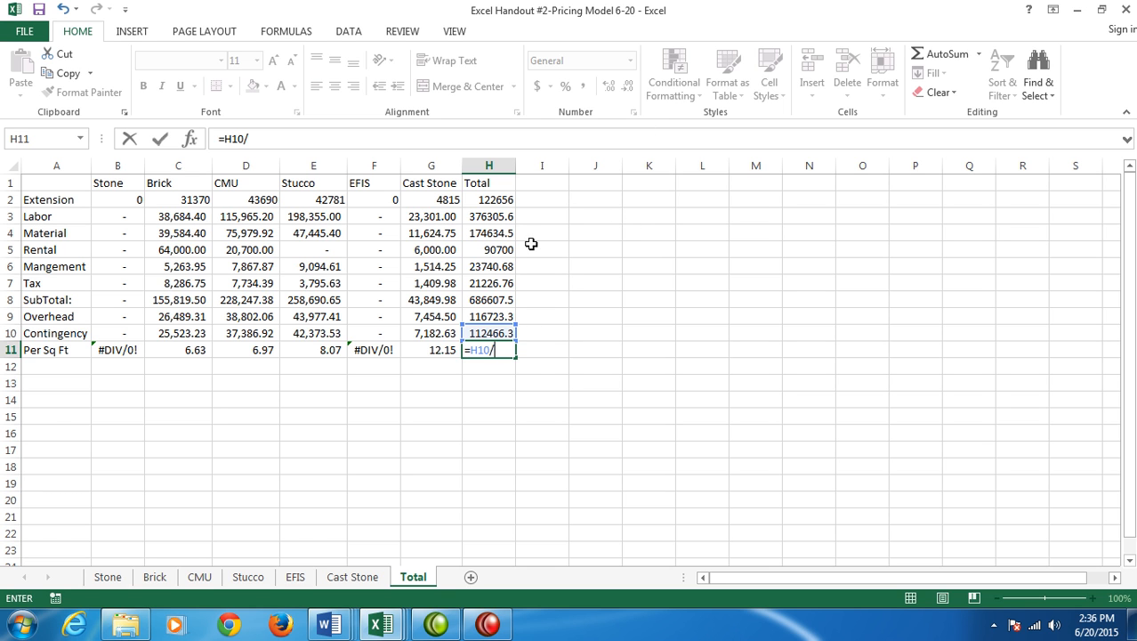
click(478, 201)
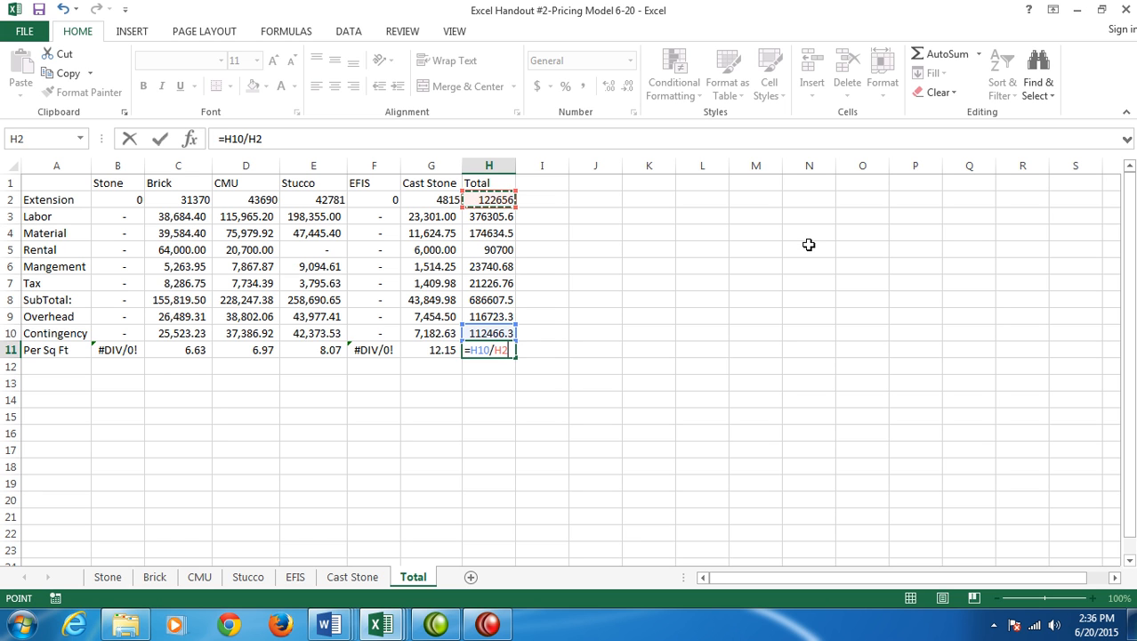
key(Return)
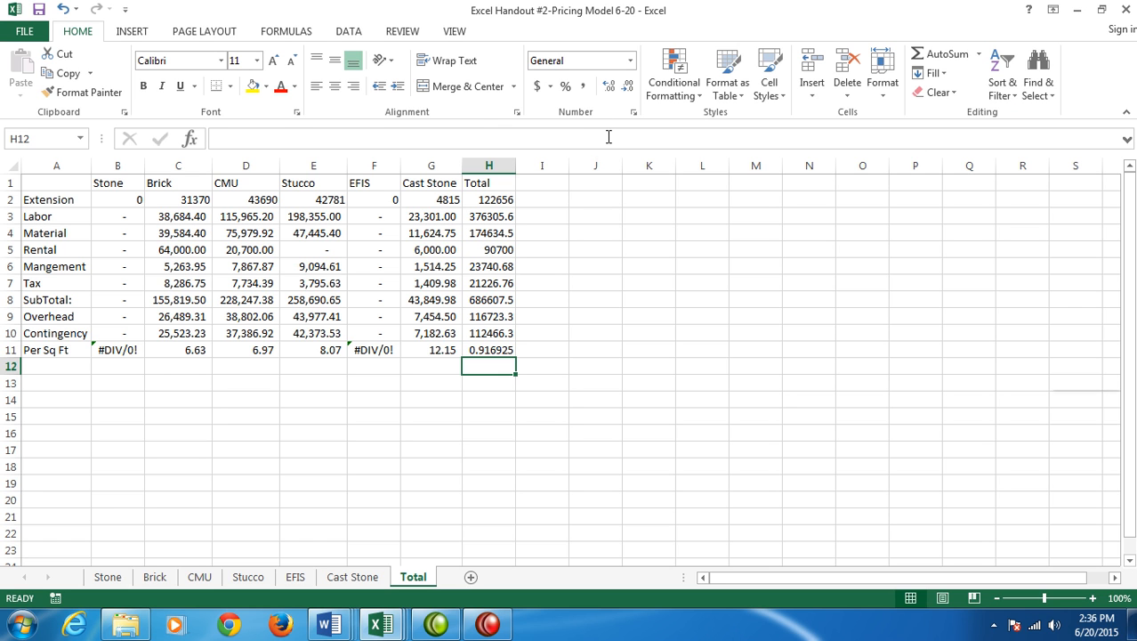
Show the formulas to review the Total column's sums and Per Sq Ft division, and return to displaying values.
click(264, 36)
click(794, 57)
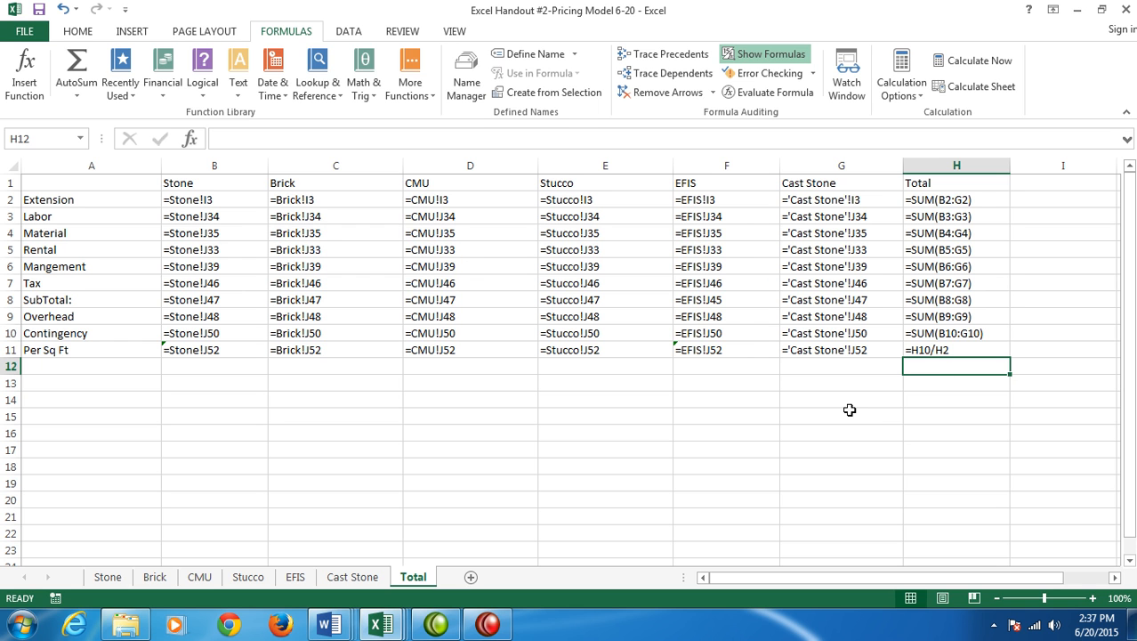
click(776, 54)
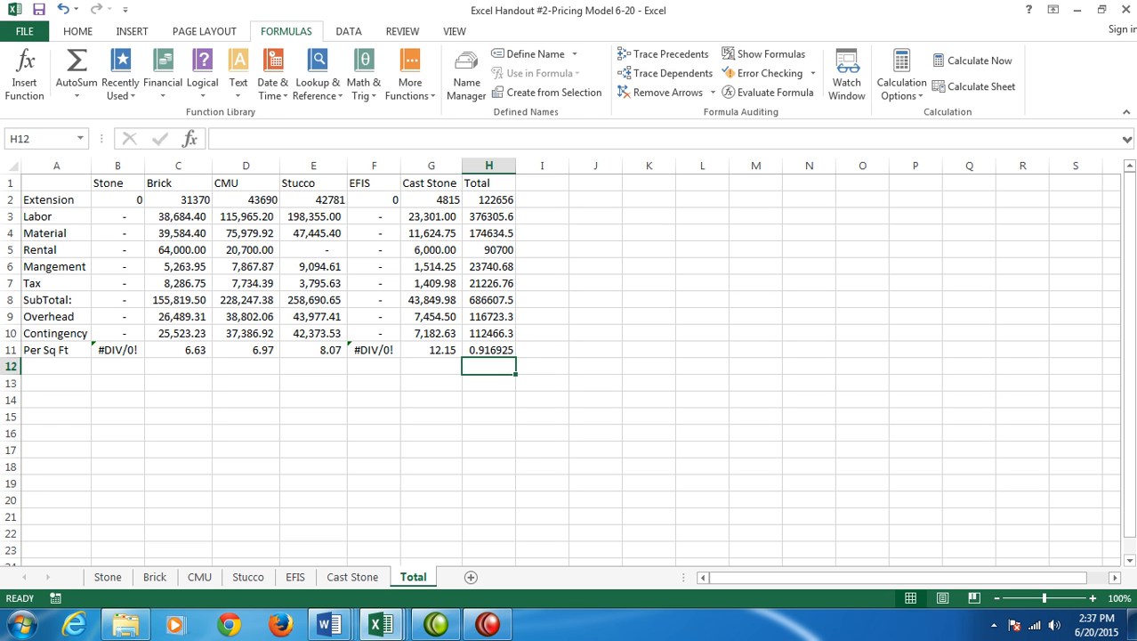
Set the Total sheet's page orientation to Landscape and open its print preview.
click(204, 36)
click(176, 82)
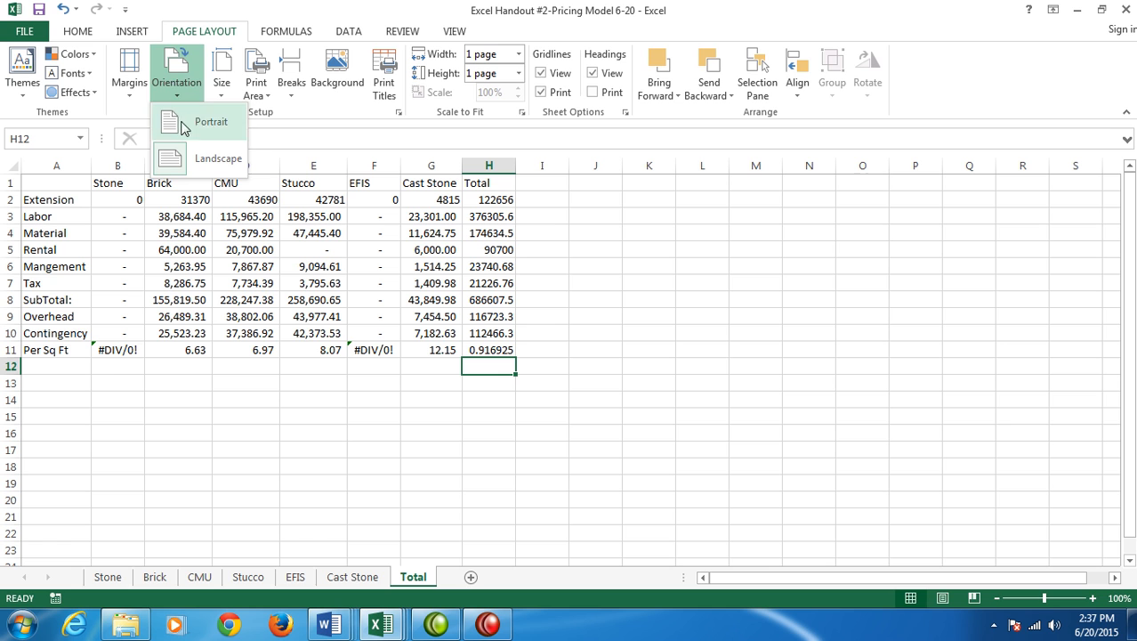
click(201, 159)
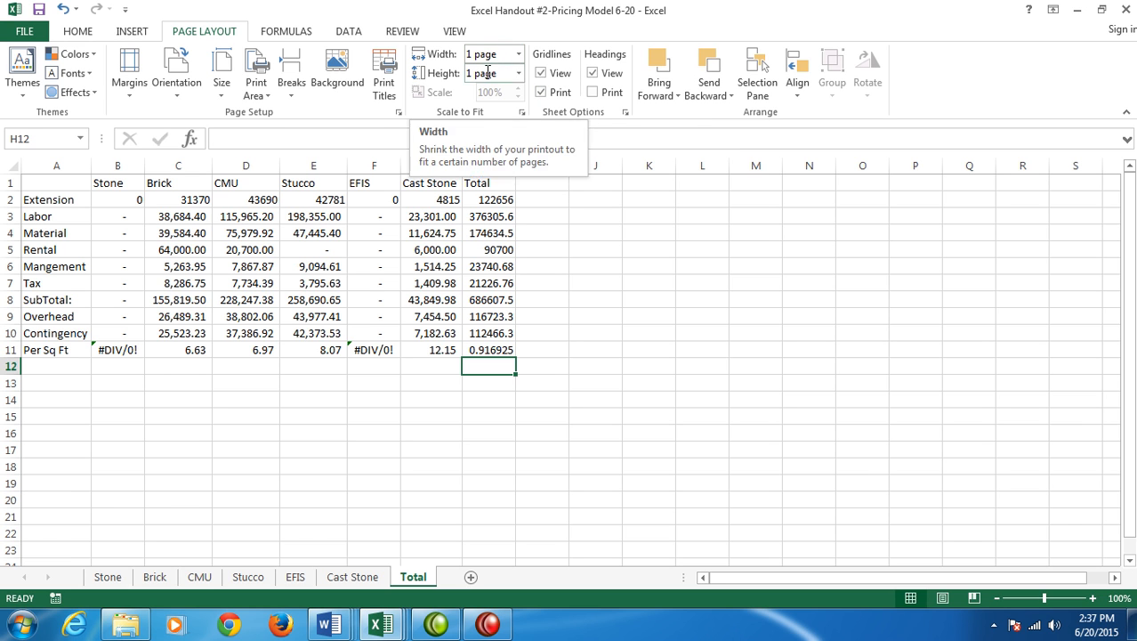
click(587, 299)
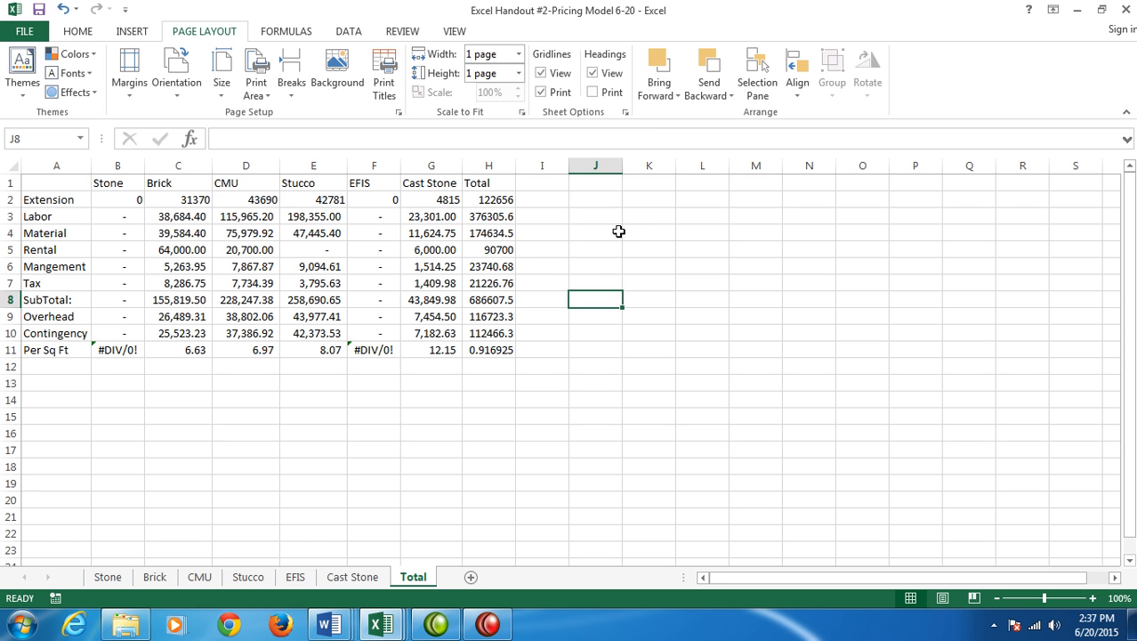
click(27, 32)
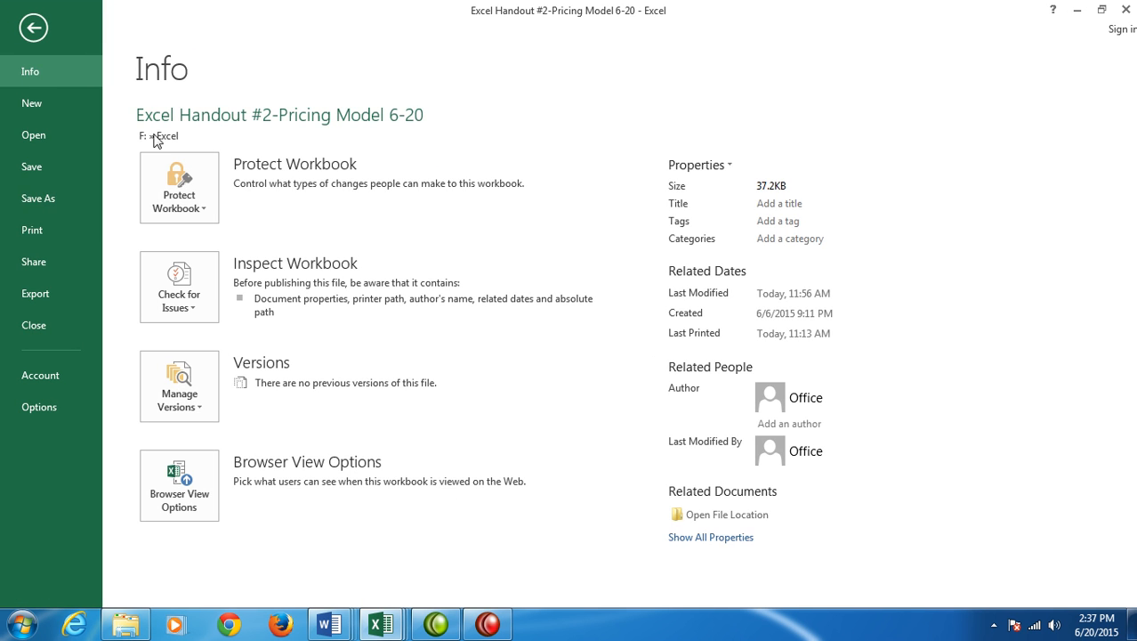
click(27, 230)
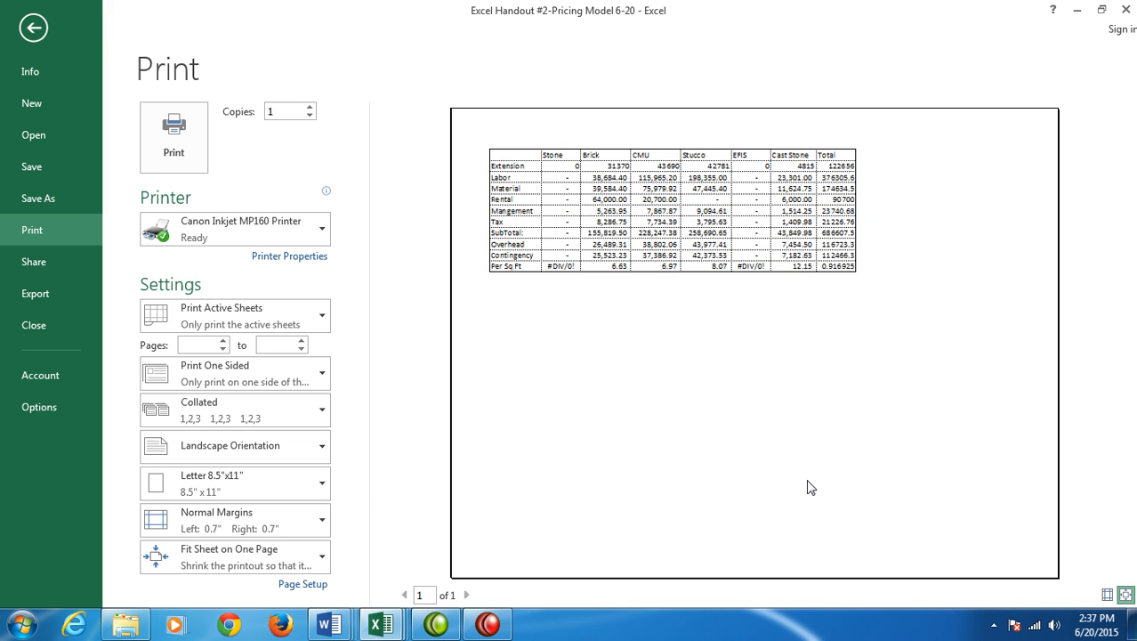
mouse_move(497, 630)
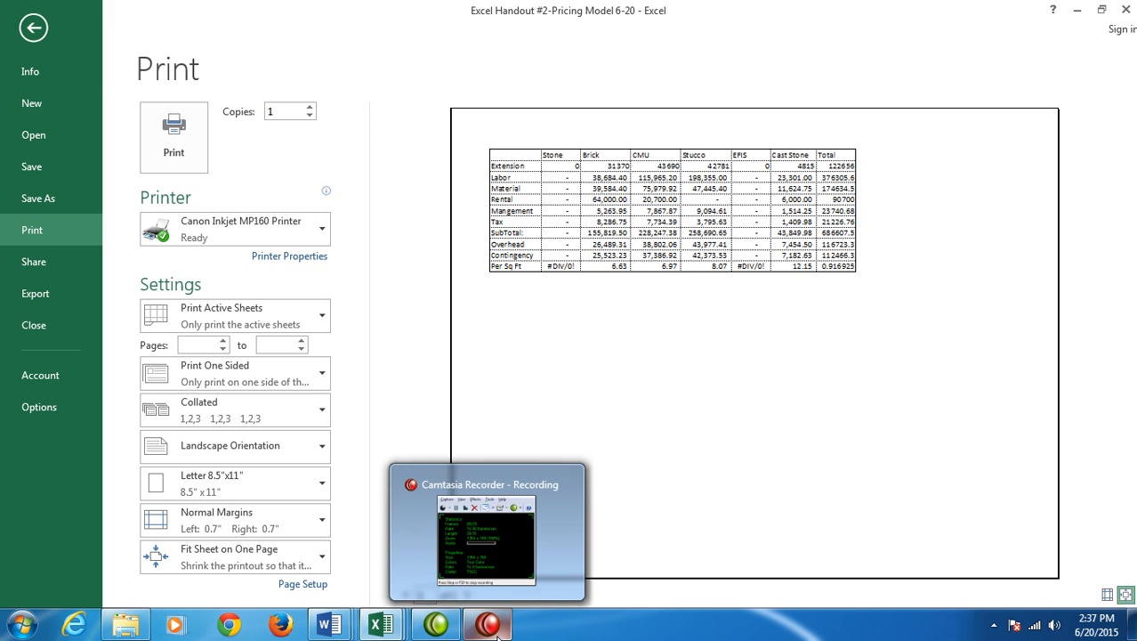
click(497, 628)
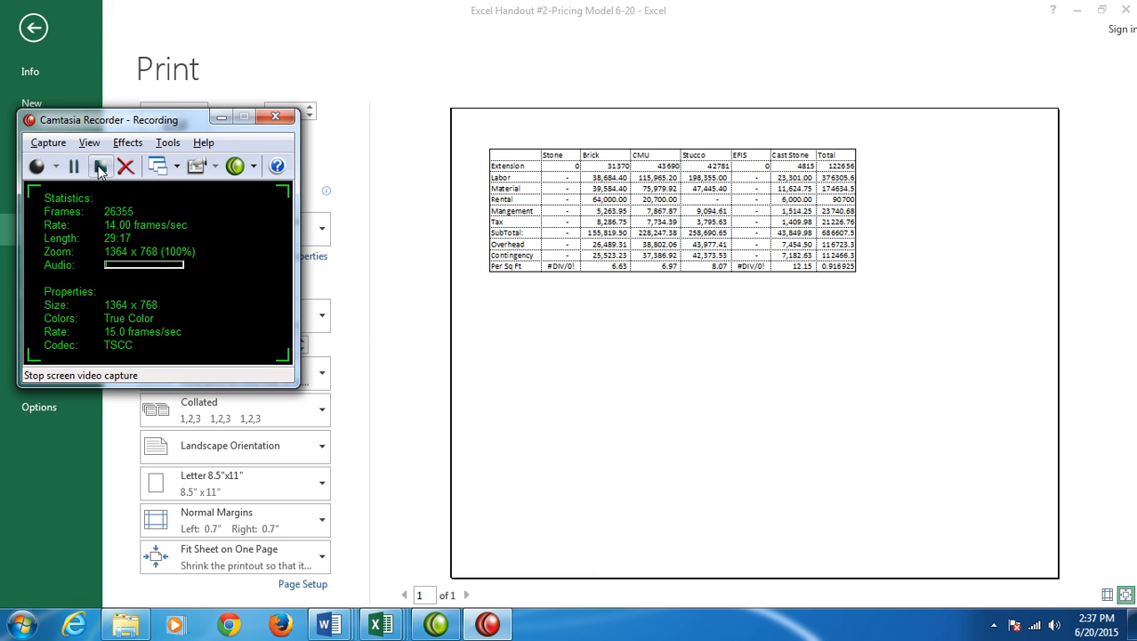